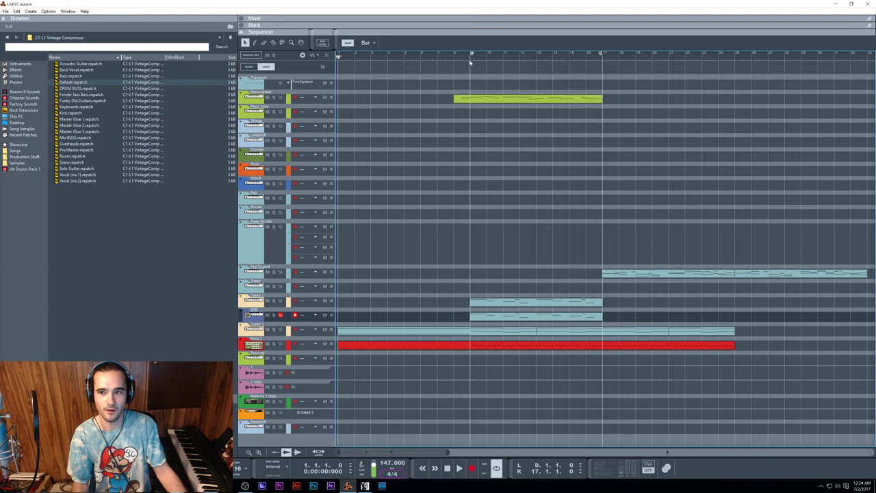
Audition the Pianoverbed track in solo from bar 8, and take it out of solo
click(459, 58)
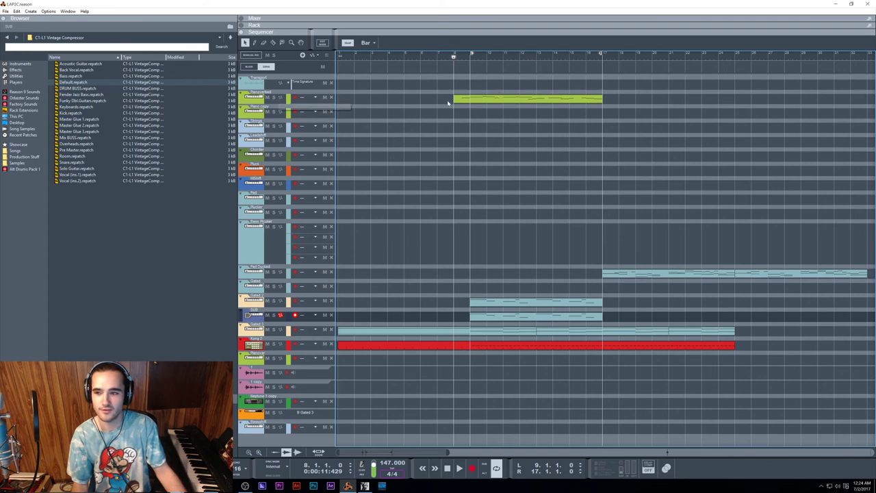
click(274, 97)
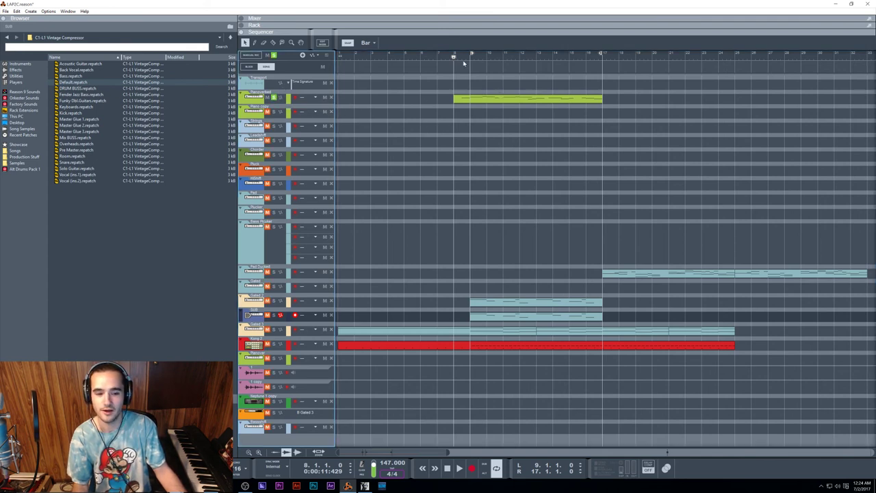
click(277, 97)
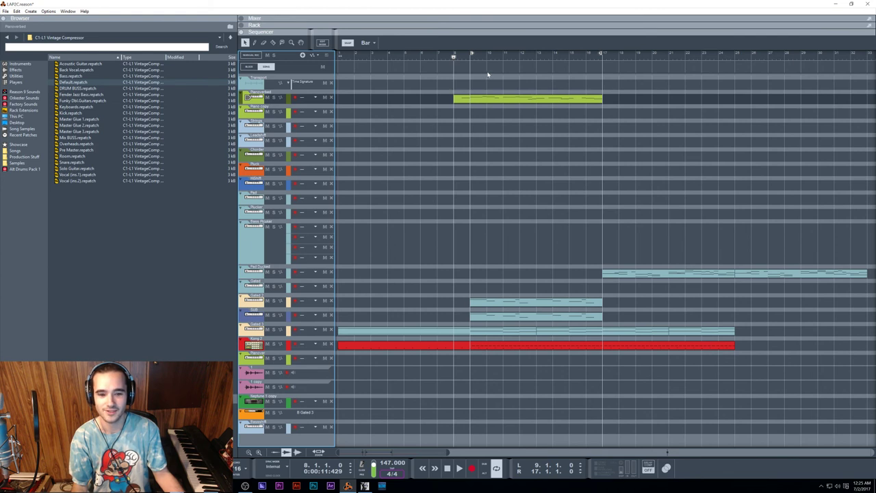
Save the song as a new version named LAP2D in the youtube vids folder
click(6, 11)
click(21, 69)
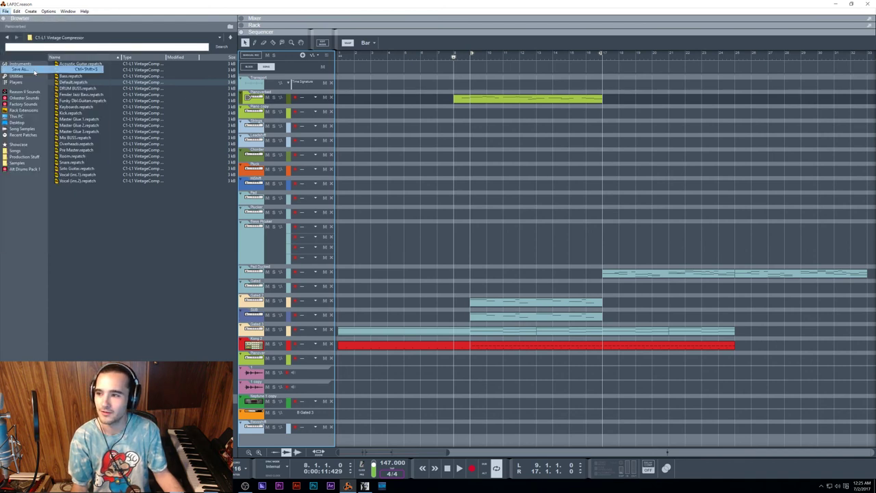
key(BackSpace)
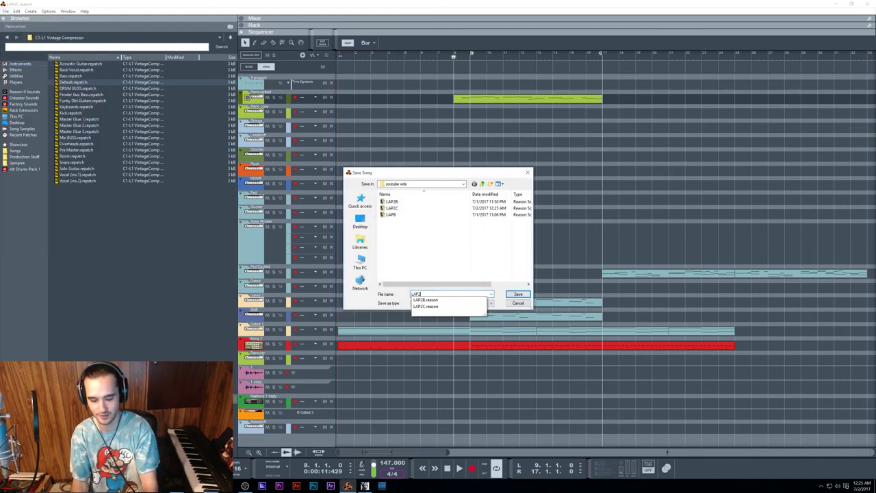
text(D)
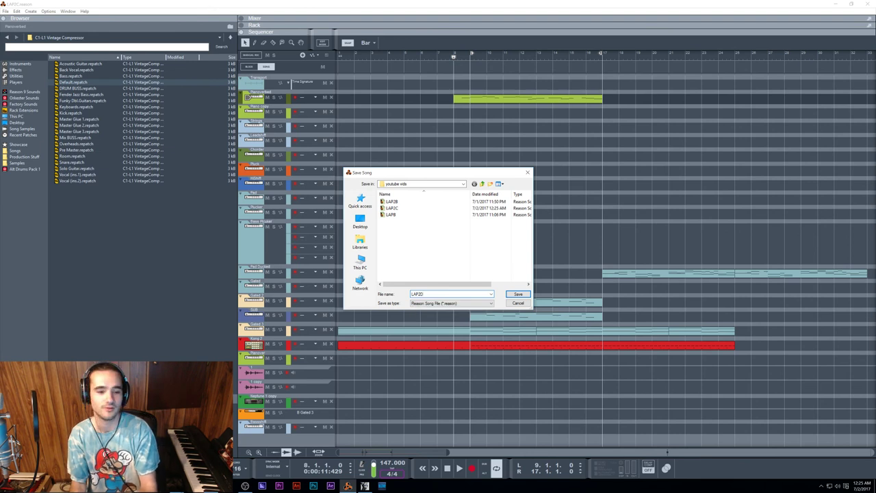
key(Return)
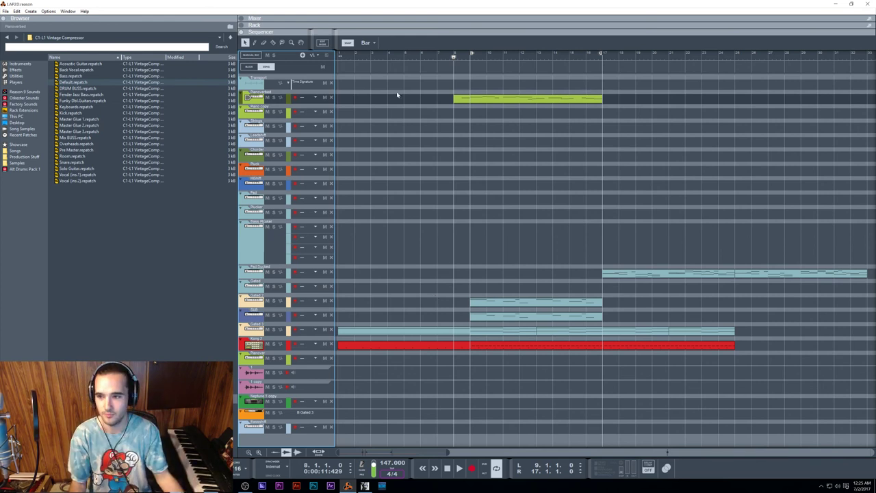
drag(352, 59, 333, 67)
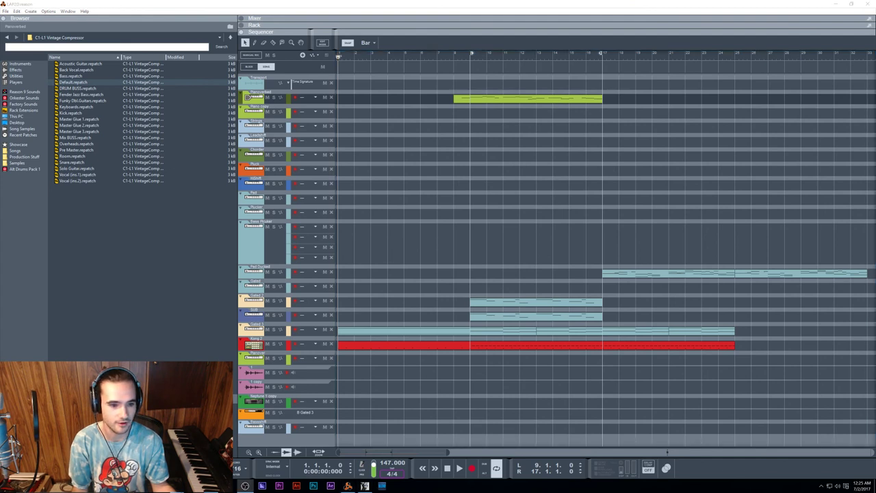
key(alt+Tab)
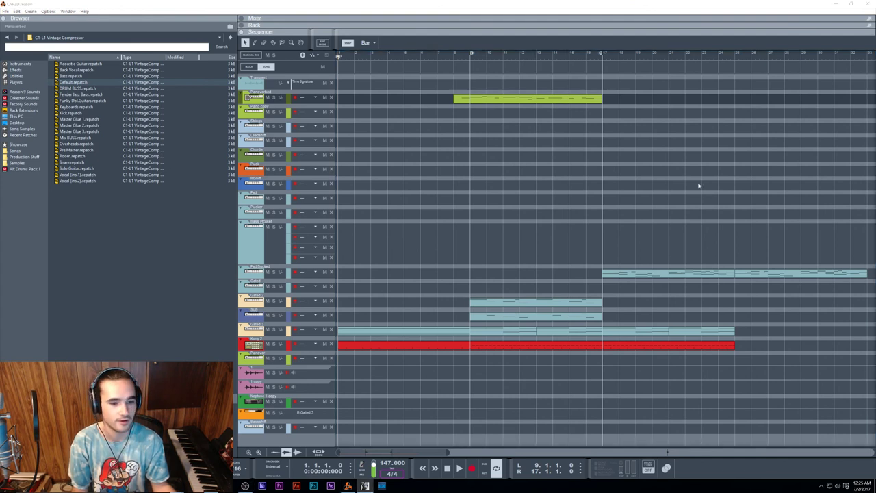
click(299, 70)
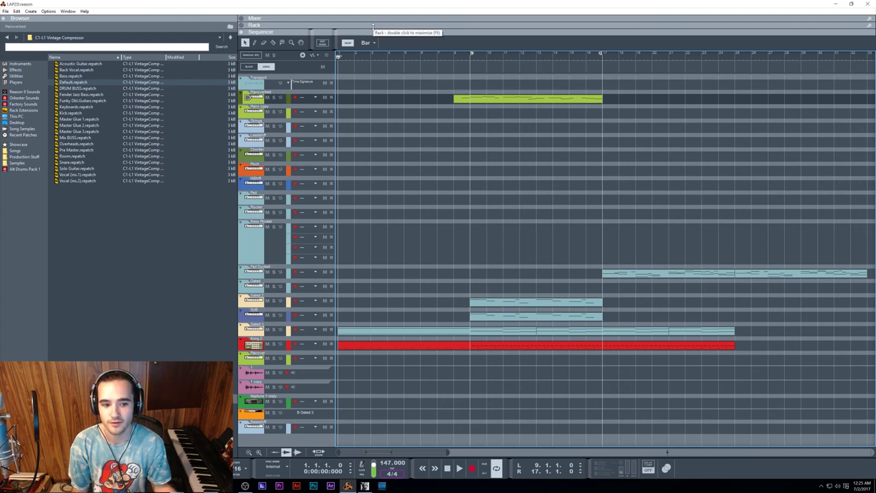
Play the song from bar 8, and open the Pianoverbed clip's notes to replay its melody
click(452, 55)
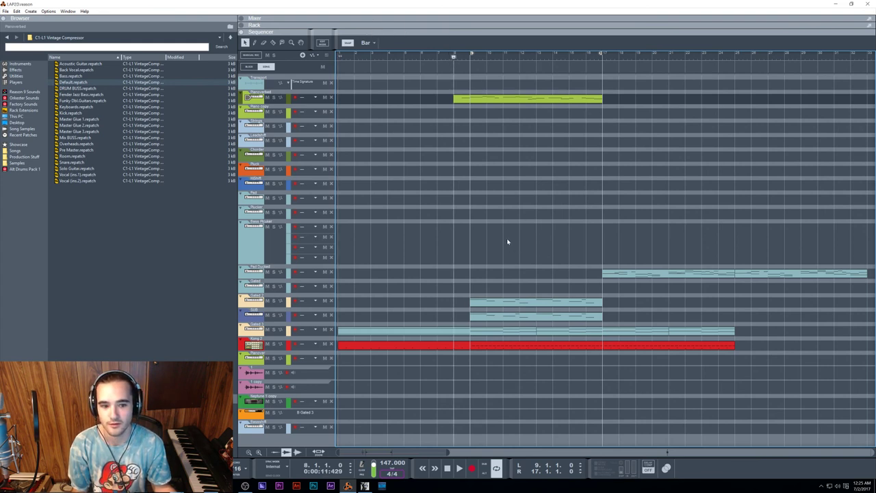
key(space)
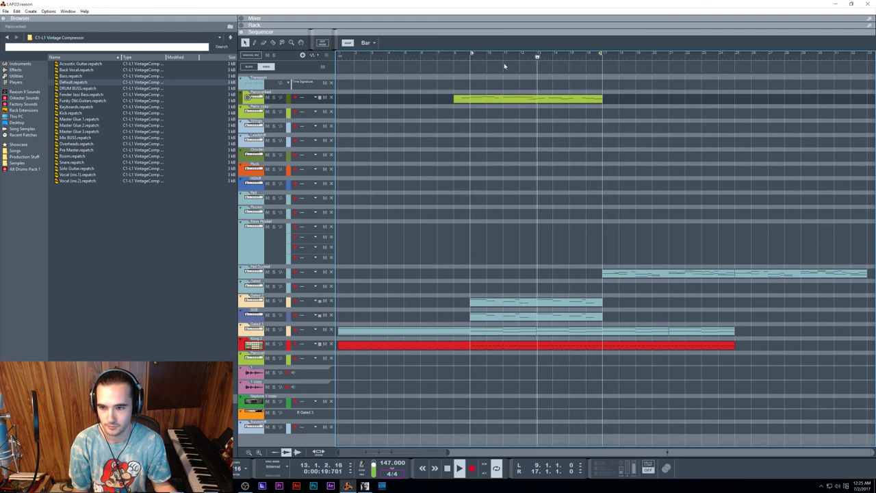
double_click(532, 98)
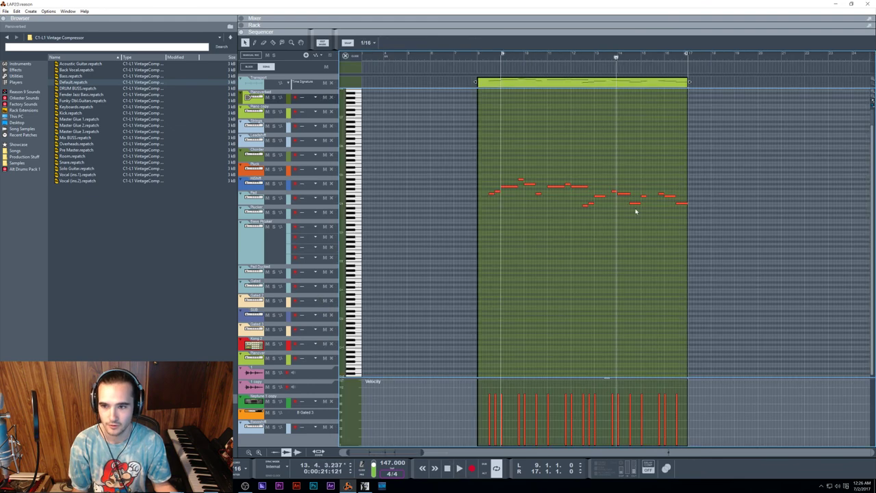
click(544, 195)
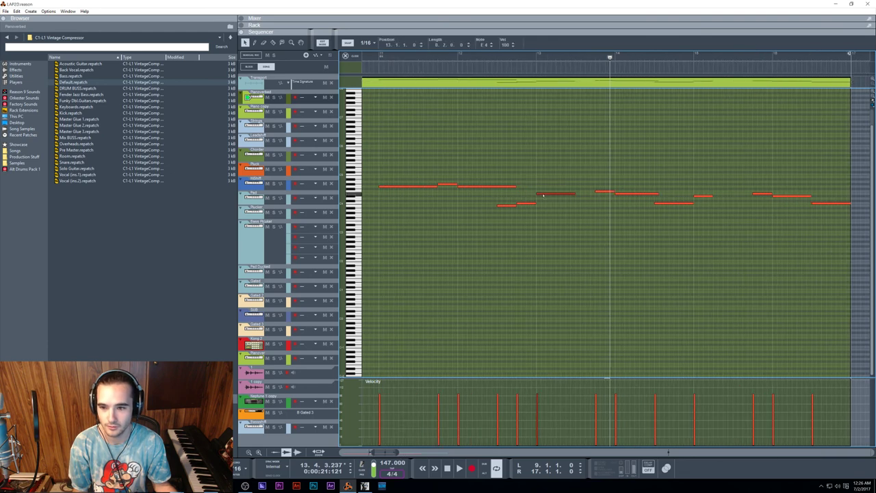
click(466, 58)
scroll(545, 276, down, 3)
key(space)
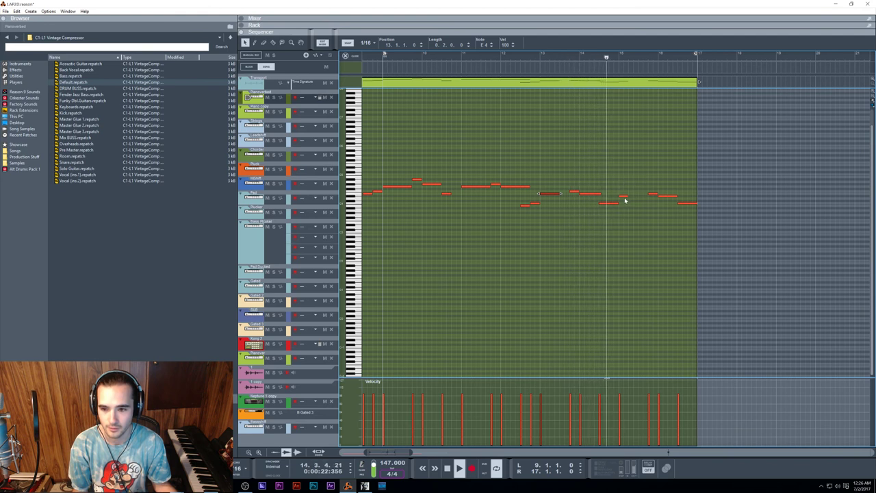
Try the Pianoverbed melody without its last note at bar 16, and restore the note
double_click(686, 202)
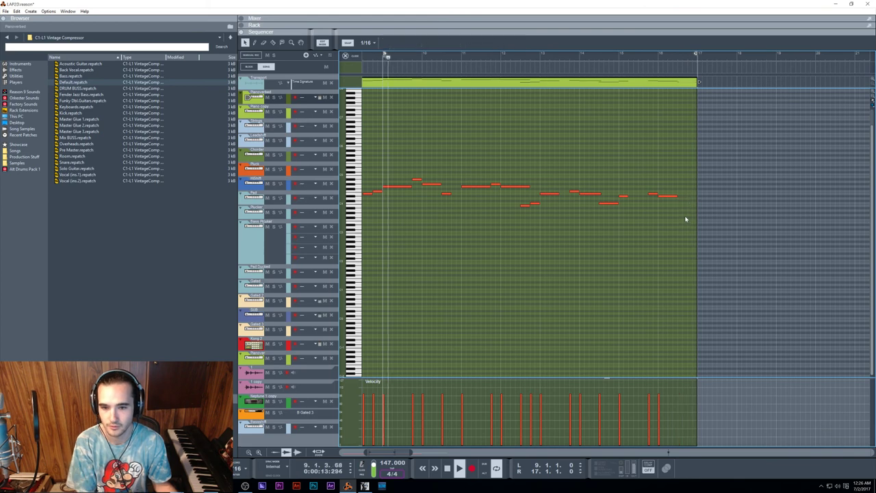
scroll(684, 231, down, 3)
scroll(645, 216, up, 2)
scroll(655, 219, left, 1)
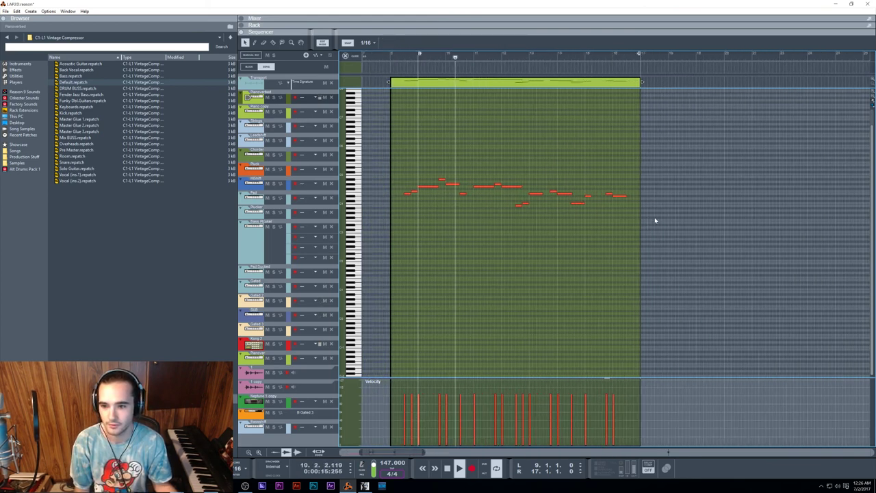
scroll(661, 214, up, 2)
ctrl+scroll(664, 211, down, 2)
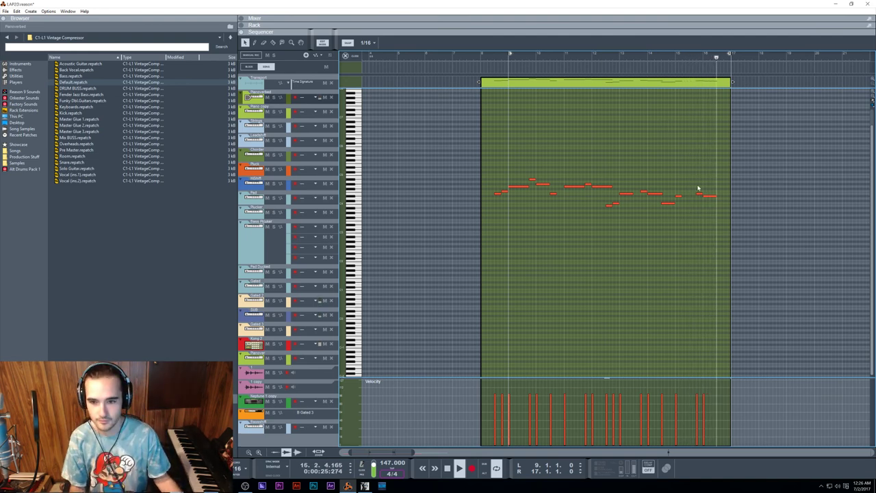
key(space)
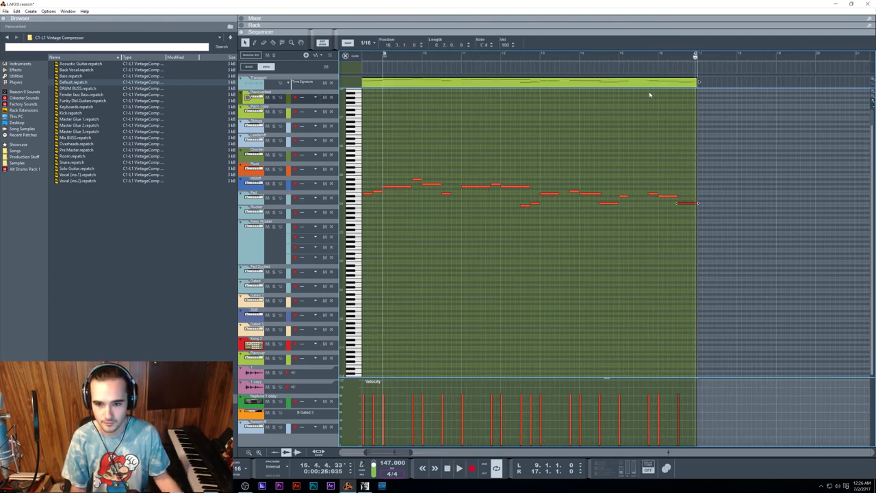
Replay the end of the Pianoverbed melody, and return to the arrangement
click(655, 59)
key(space)
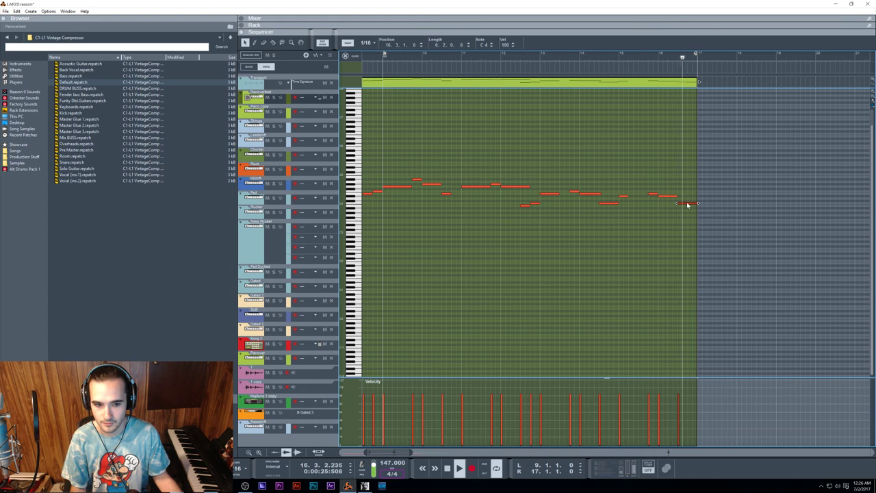
key(ctrl+e)
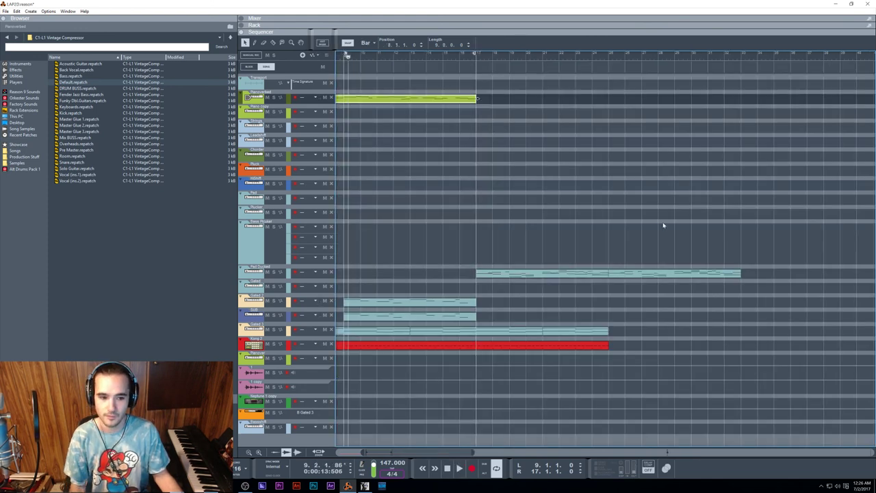
Play the arrangement from bar 1 to listen to the existing parts
scroll(595, 294, left, 3)
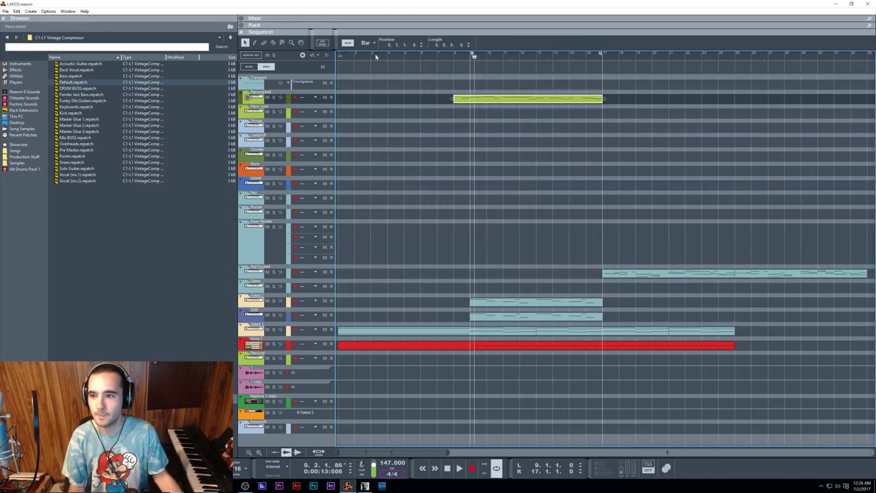
click(339, 57)
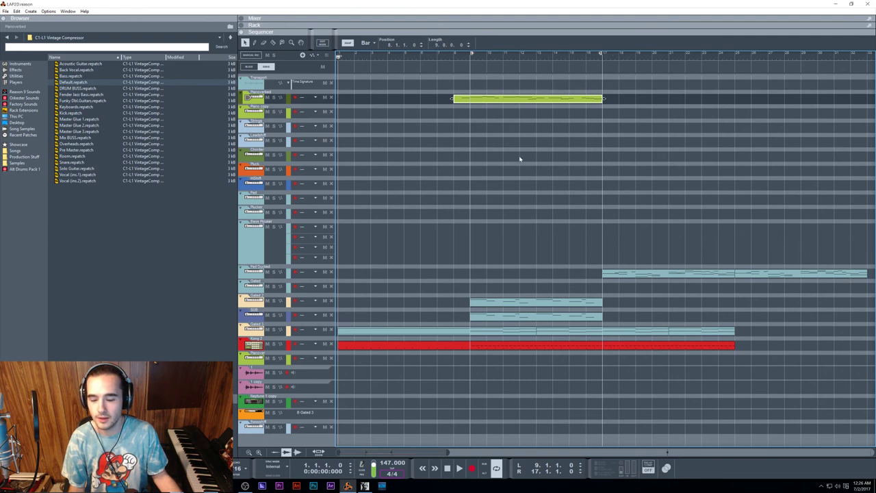
key(space)
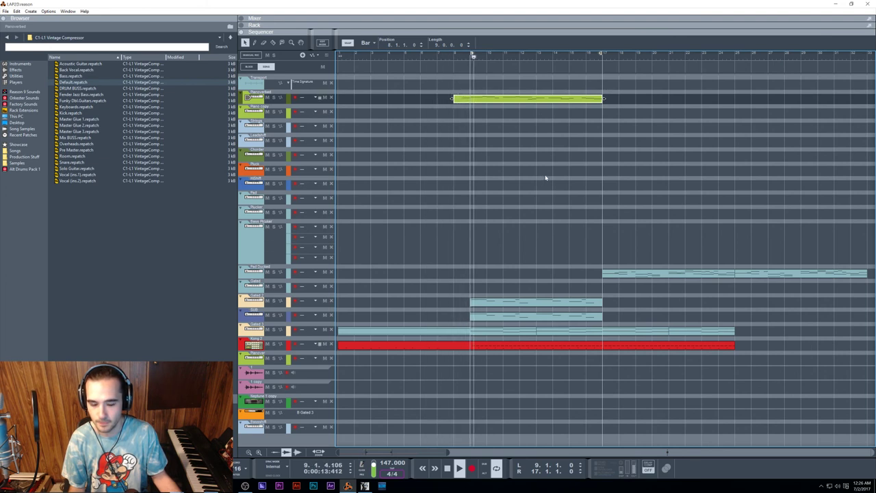
key(space)
Place the playhead at bar 17 and extend the loop's right locator to bar 34
click(606, 56)
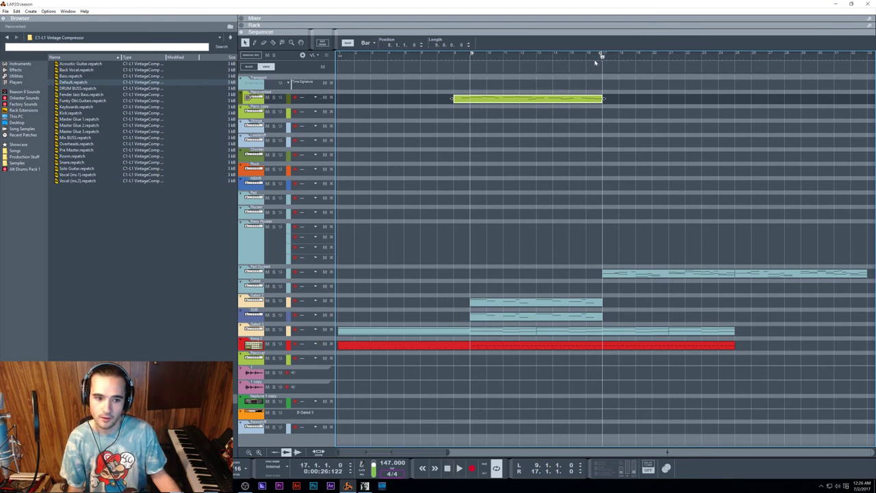
scroll(657, 106, right, 3)
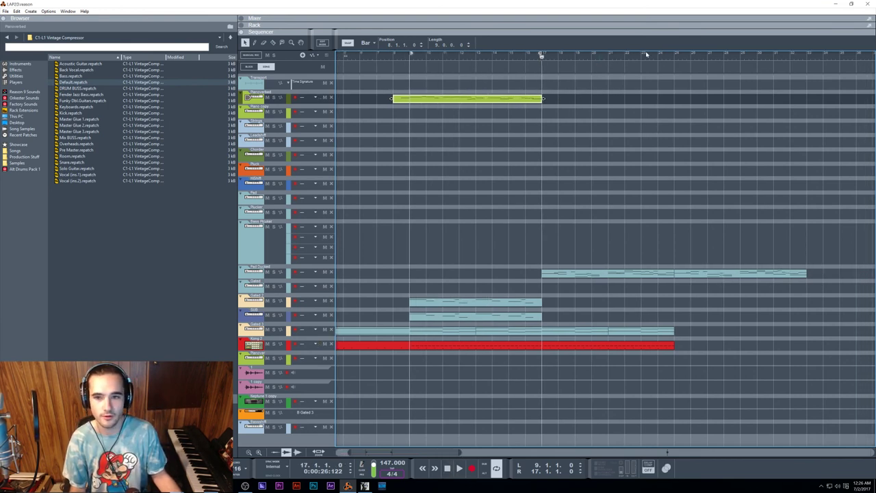
drag(541, 55, 824, 68)
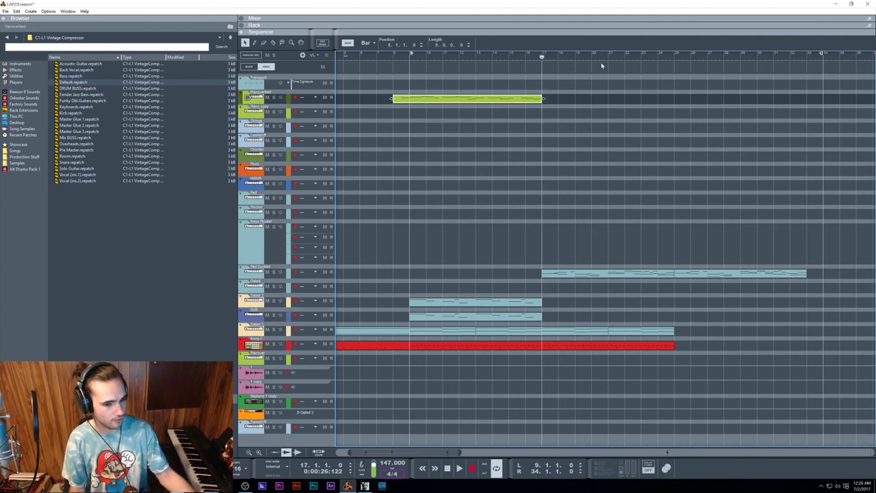
Listen to the Pad Ducked track in solo from bar 17, and take it out of solo
click(273, 271)
key(space)
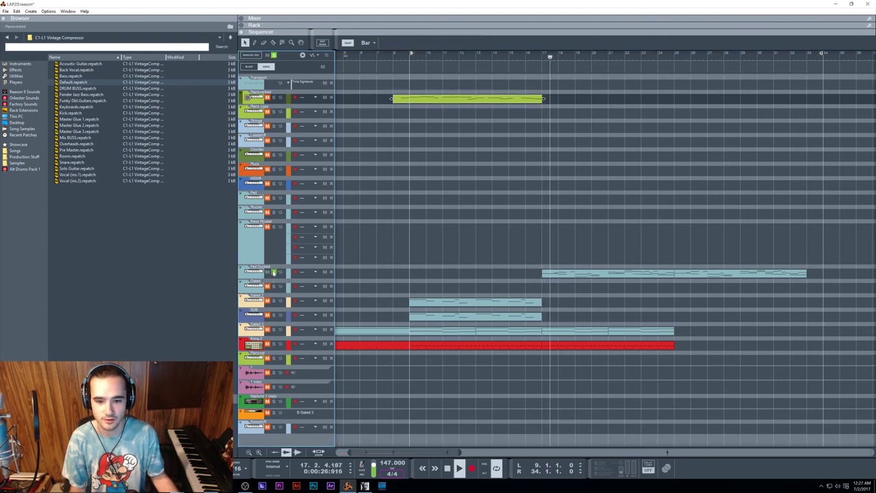
key(space)
click(273, 272)
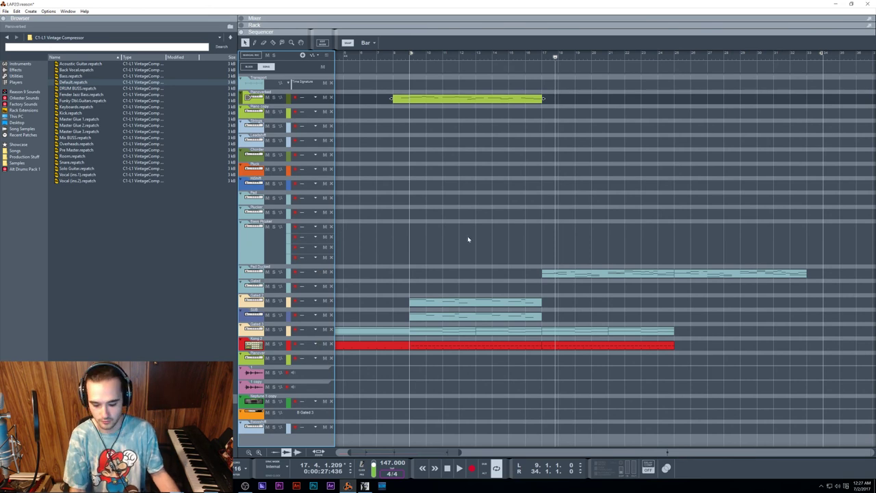
Show the rack and move the Pad Ducked device group into a new empty rack column at the far end
key(F6)
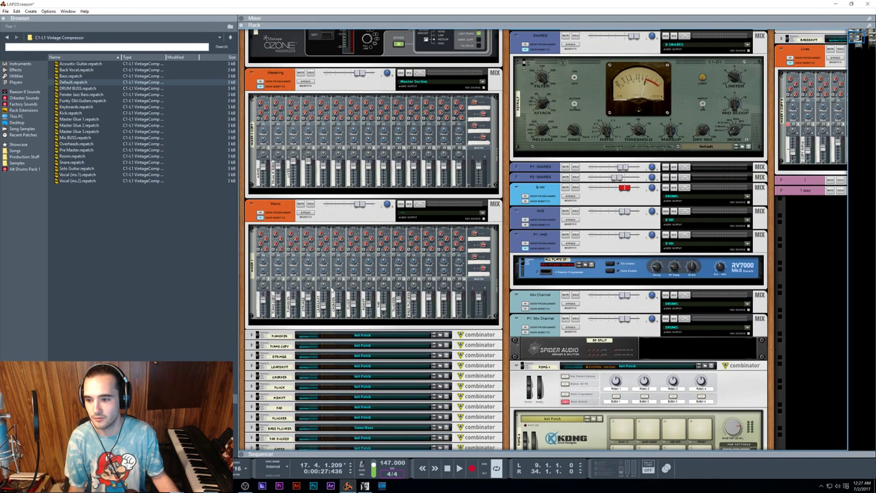
scroll(332, 290, up, 10)
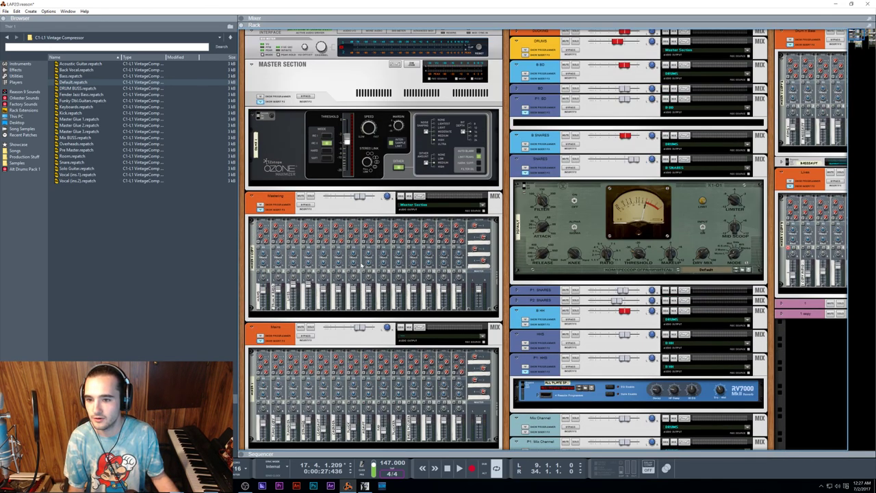
scroll(362, 265, right, 3)
scroll(378, 258, left, 3)
scroll(379, 258, down, 5)
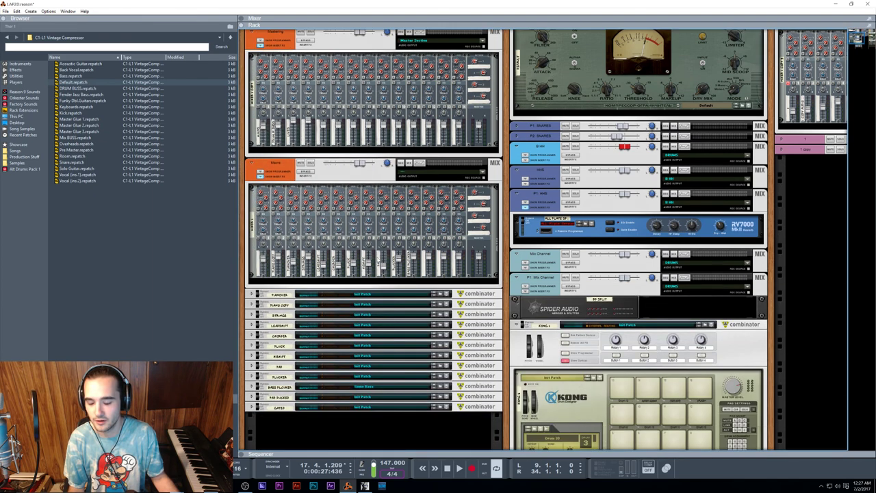
mouse_move(264, 401)
mouse_down()
mouse_move(372, 397)
mouse_move(799, 336)
mouse_move(780, 154)
mouse_move(704, 288)
mouse_move(712, 293)
mouse_move(752, 103)
mouse_move(831, 113)
mouse_move(831, 72)
mouse_move(795, 70)
mouse_up()
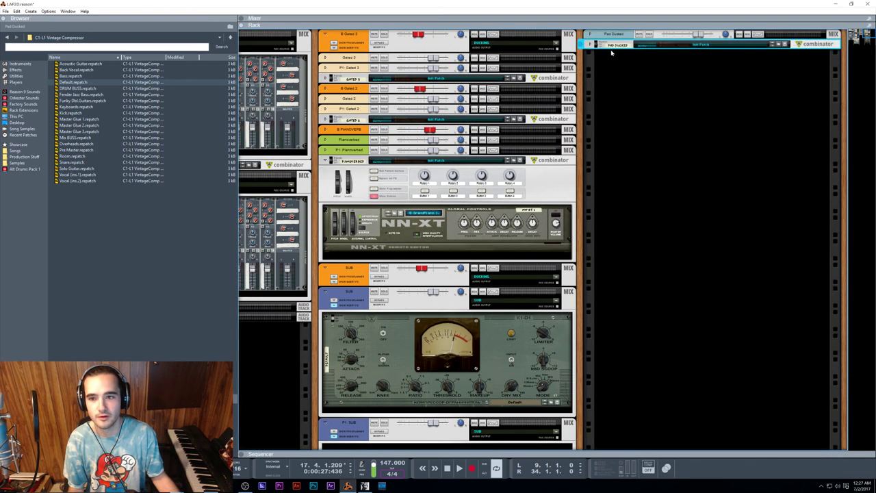
Unfold the Pad Ducked mix channel and create a parallel channel for it
click(600, 37)
click(590, 34)
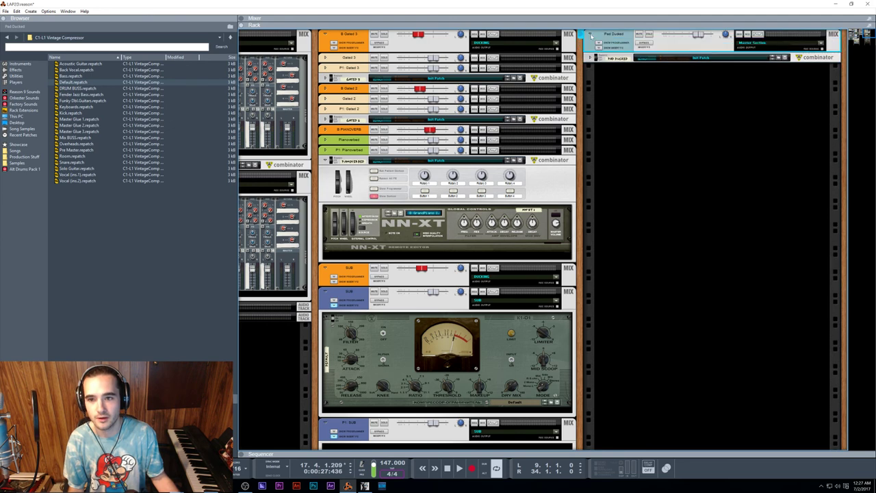
right_click(613, 50)
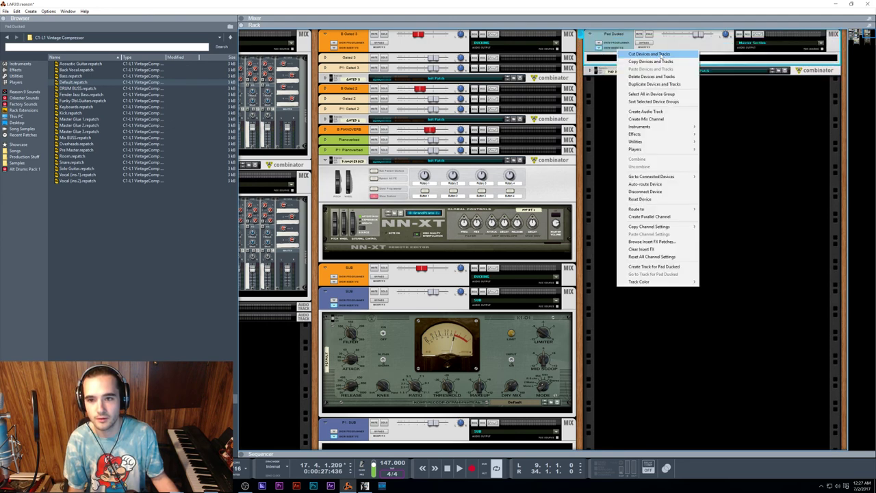
click(647, 217)
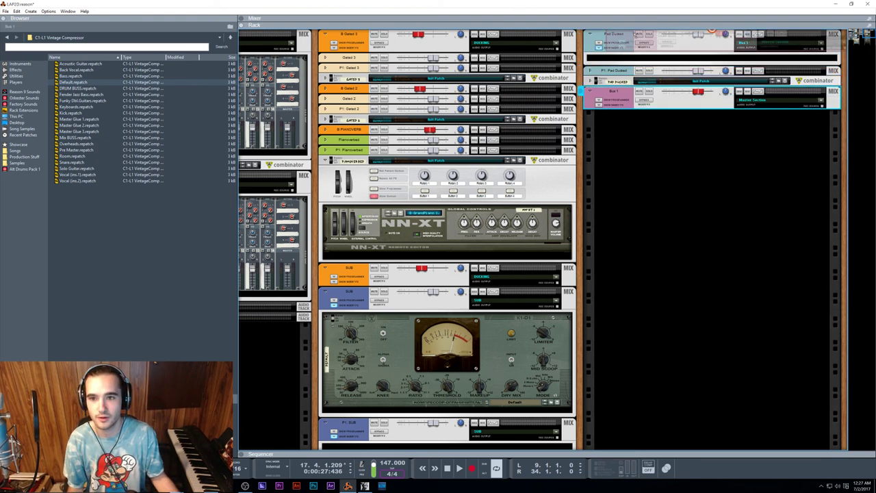
Move the new bus channel above the Pad Ducked channel and rename it B PAD DUCKED
right_click(605, 98)
click(613, 36)
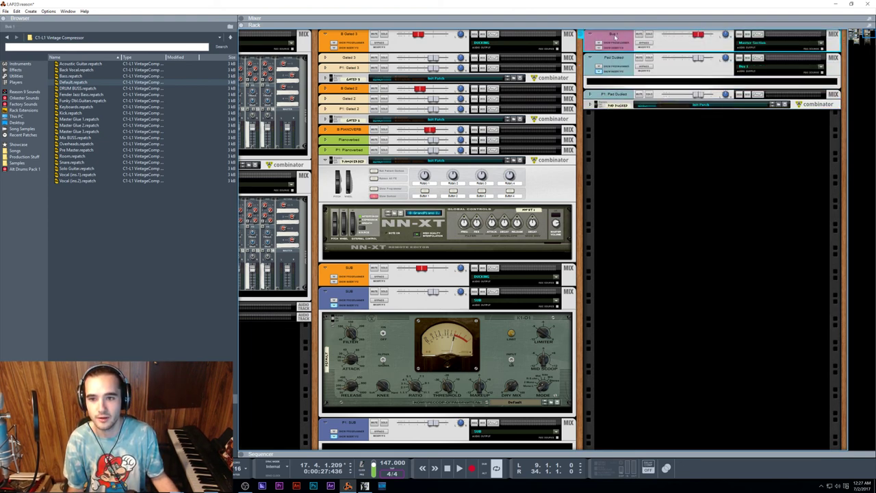
double_click(615, 35)
text(B PAD DUCKED)
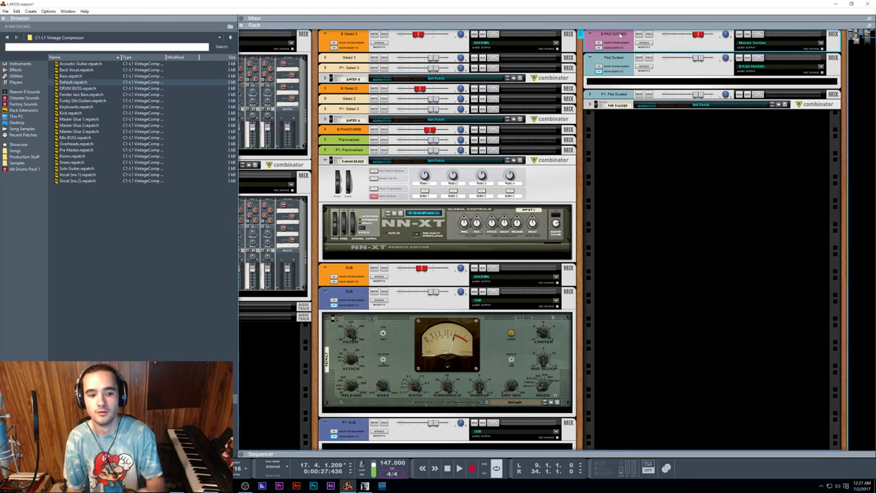
Play the song briefly, lower the B PAD DUCKED bus level slightly, and unfold the Pad Ducked Combinator
click(606, 82)
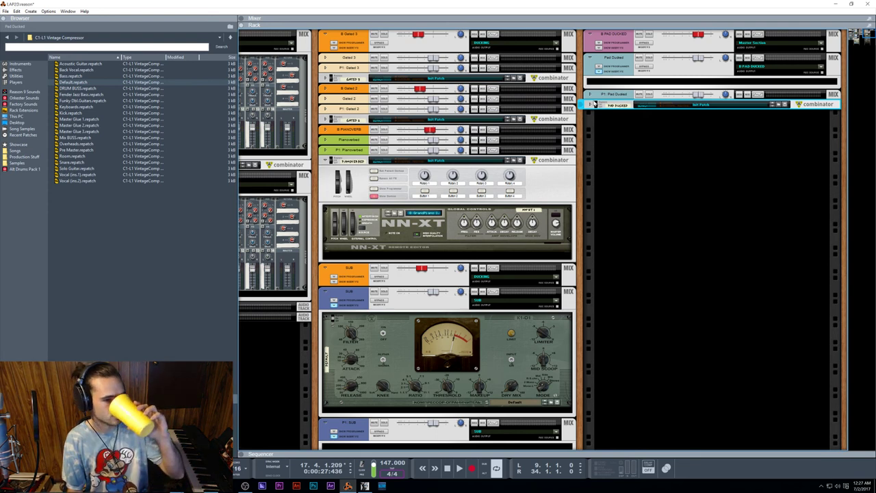
key(space)
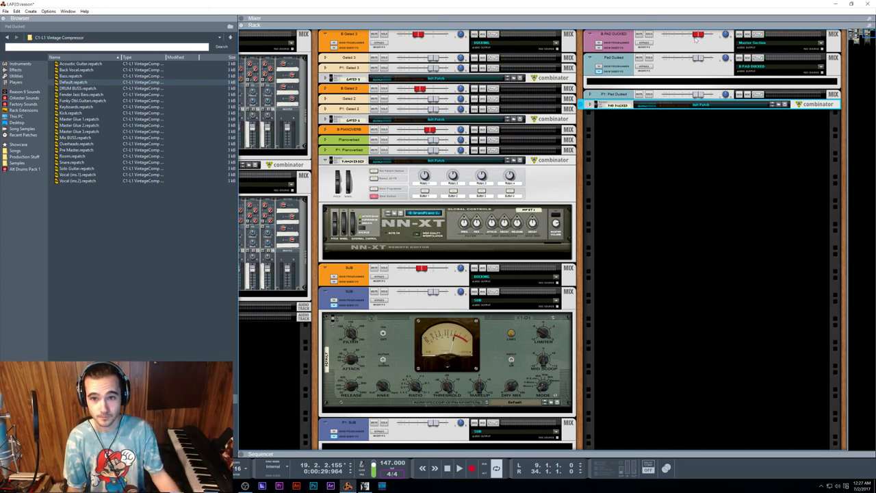
click(771, 102)
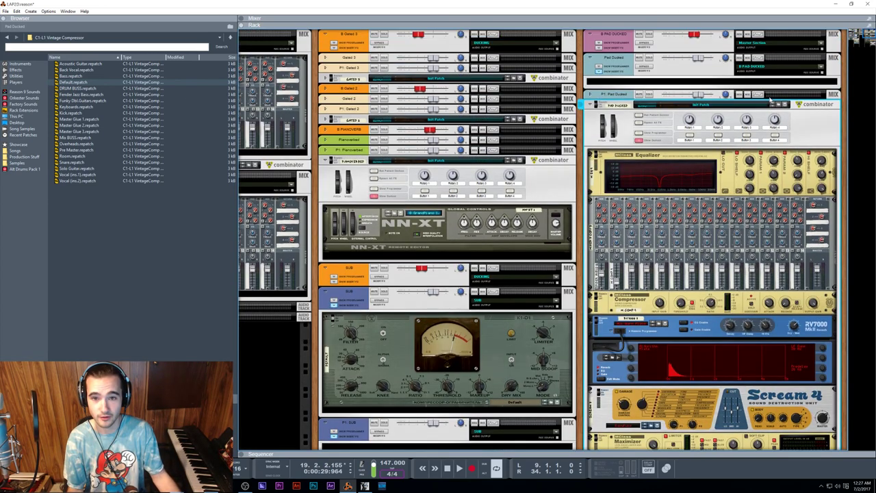
Route the B PAD DUCKED bus channel's audio output to the DUCKING bus
click(793, 41)
click(804, 59)
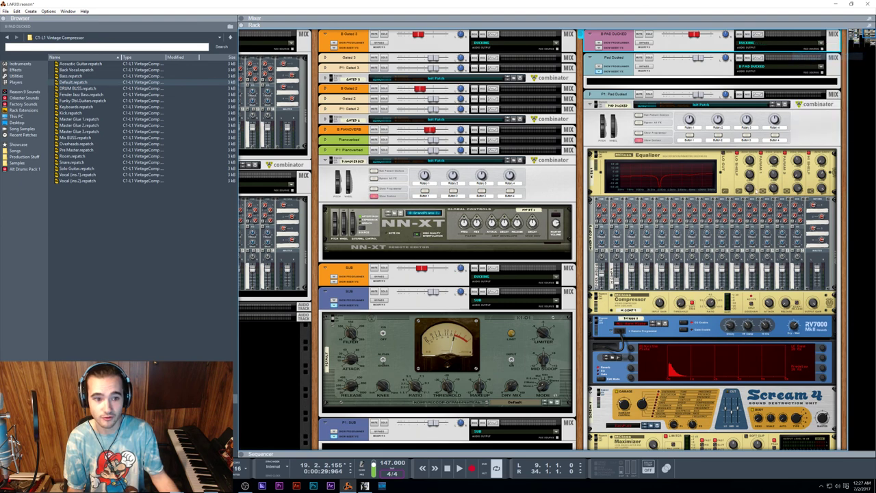
scroll(467, 149, right, 3)
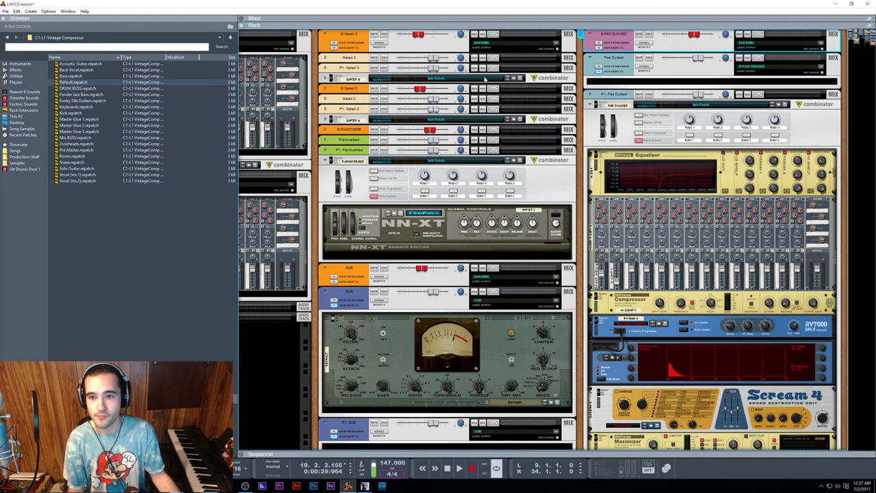
click(752, 43)
click(758, 58)
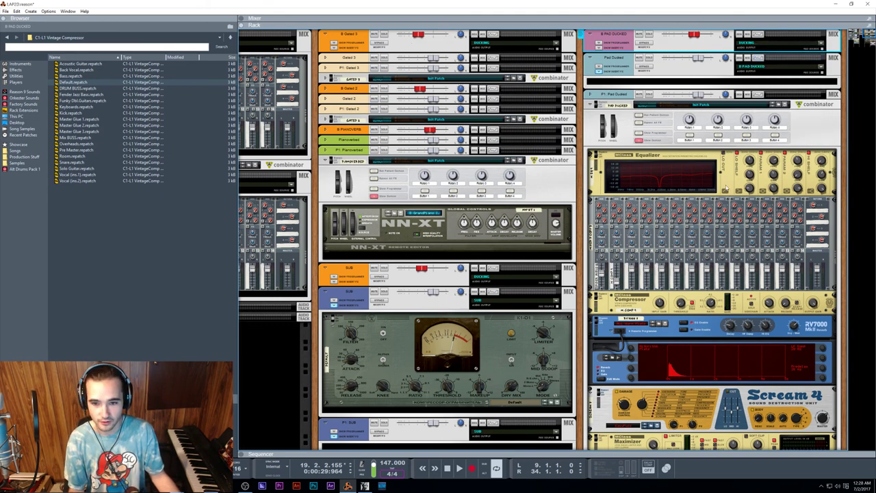
Look through the devices inside the Pad Ducked Combinator and check the channels in the mixer
scroll(725, 189, down, 10)
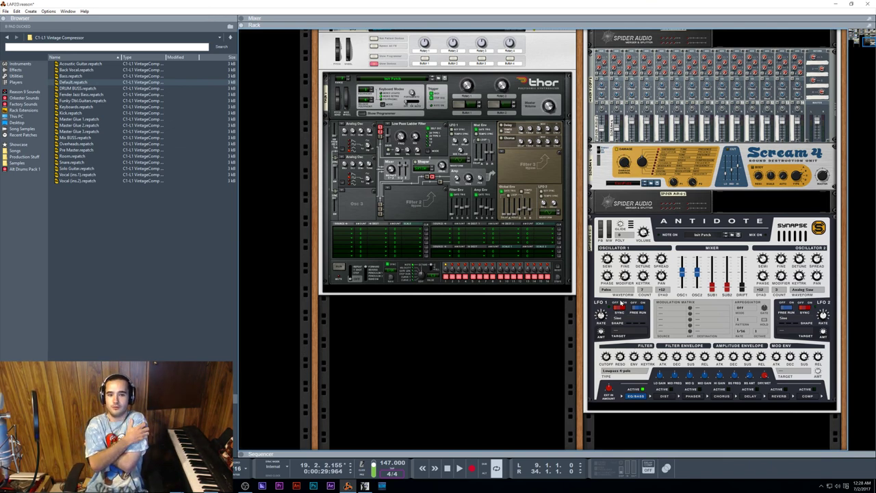
scroll(620, 302, up, 10)
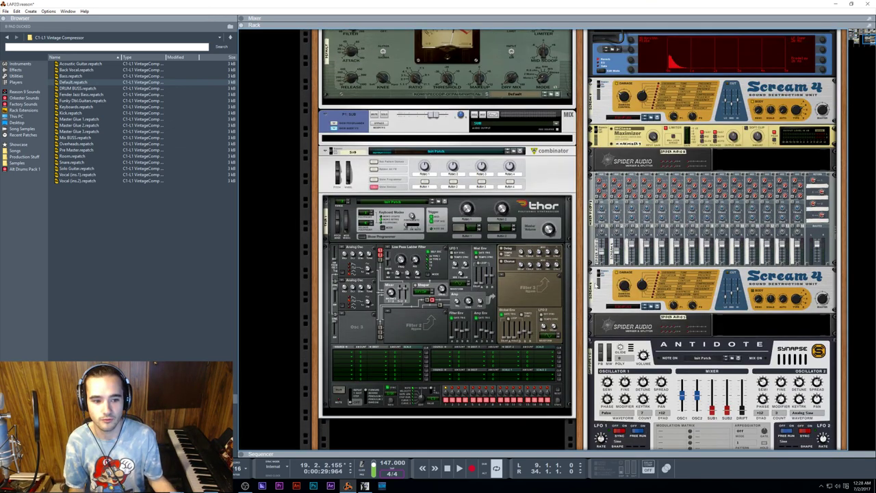
scroll(604, 280, down, 5)
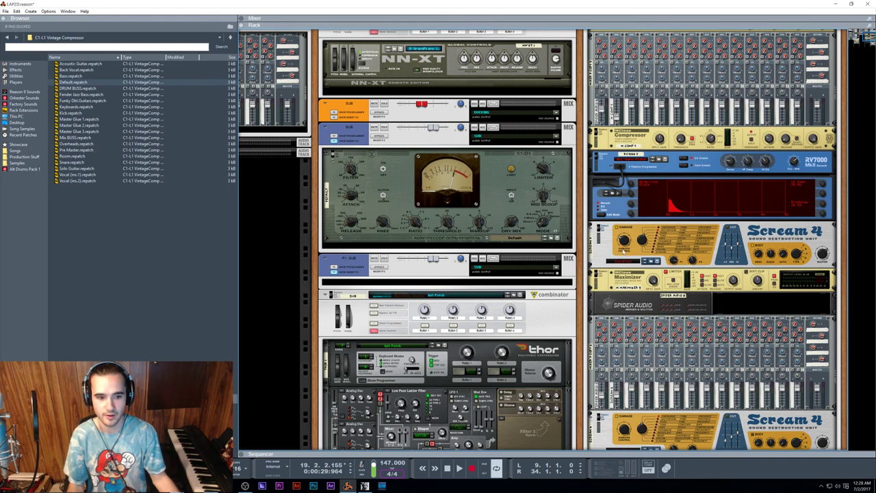
scroll(621, 251, up, 5)
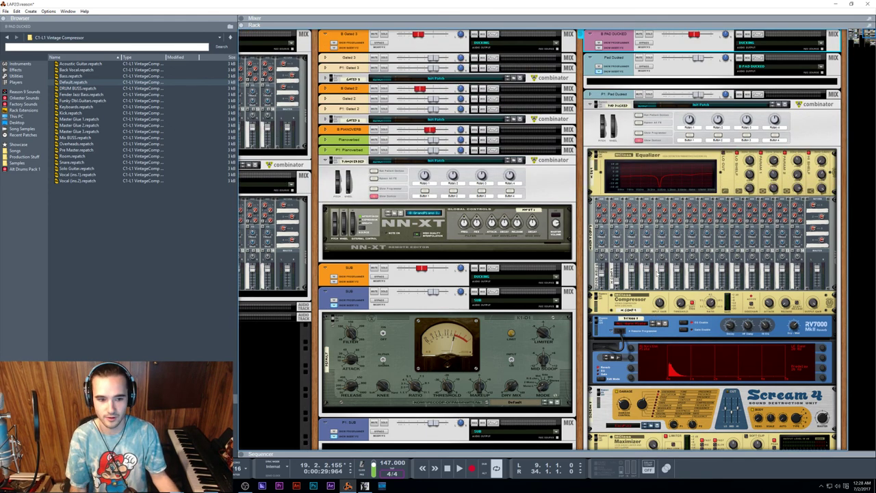
key(F5+F6)
key(F5)
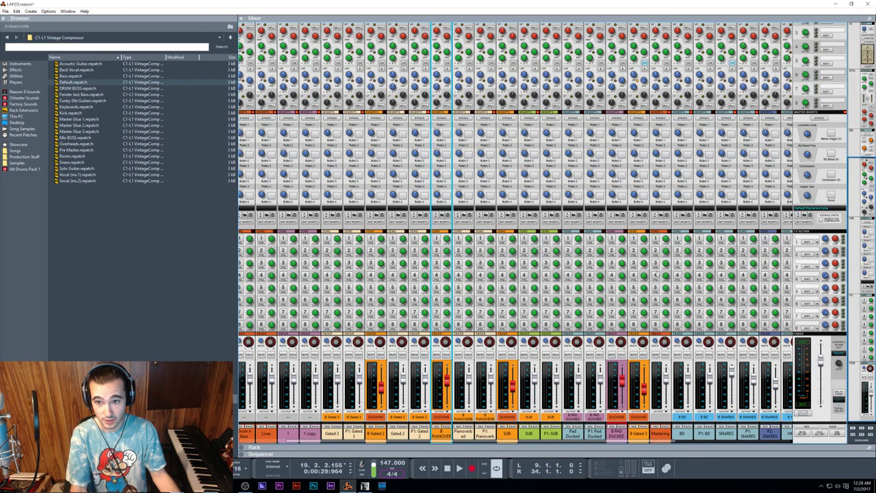
key(F7)
key(F6)
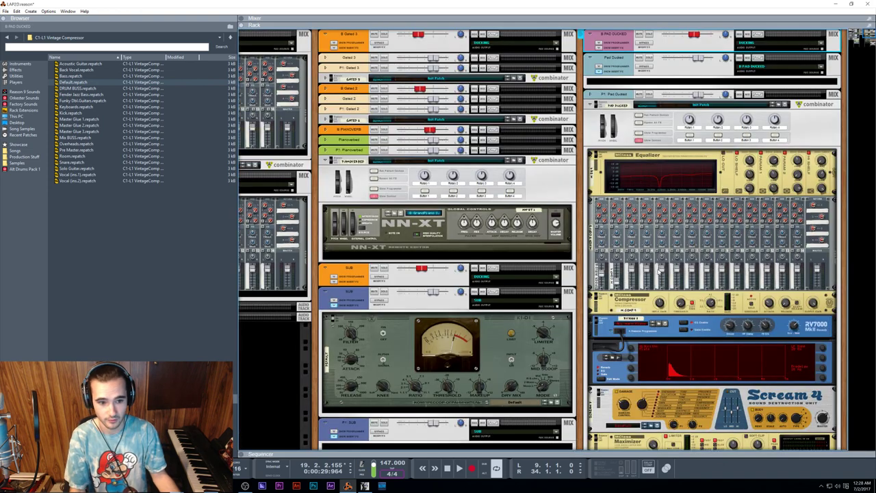
scroll(672, 270, left, 1)
scroll(695, 259, right, 1)
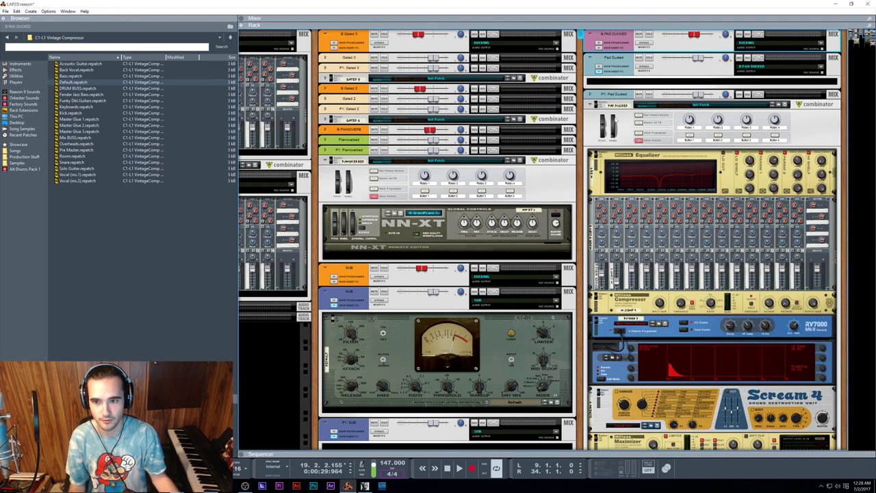
Unfold the parallel channel P1: Pad Ducked and show its insert effects area
click(590, 95)
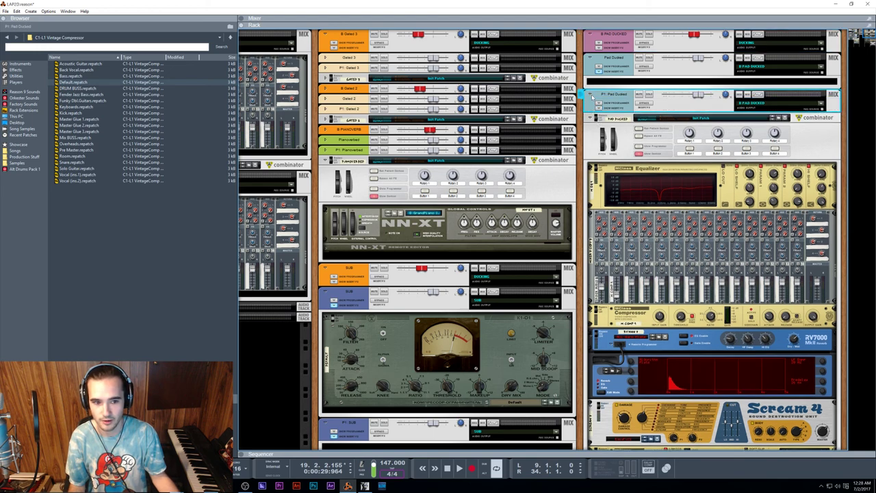
click(599, 108)
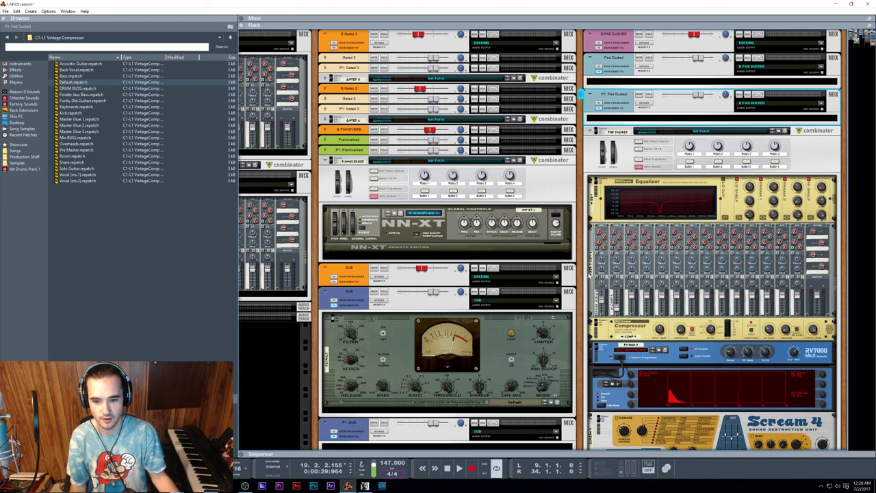
scroll(604, 281, down, 2)
scroll(541, 239, down, 2)
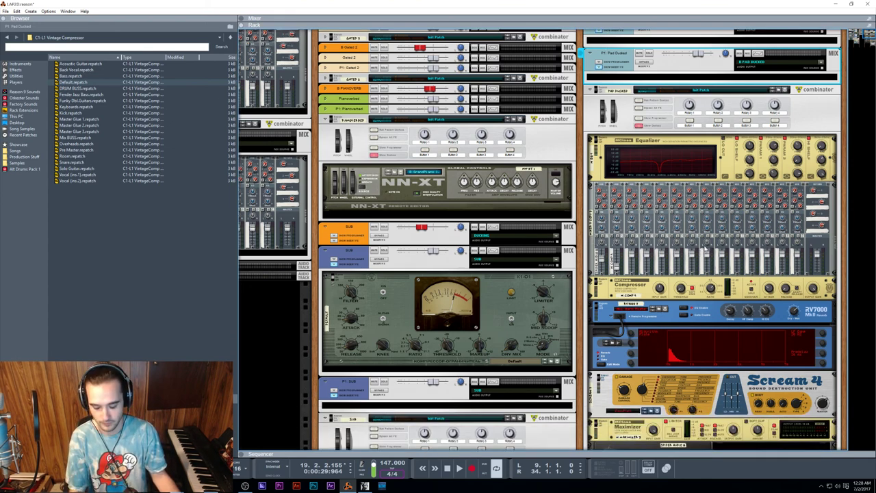
Set the loop from bar 17 to bar 25 and play the section from bar 17
key(F7)
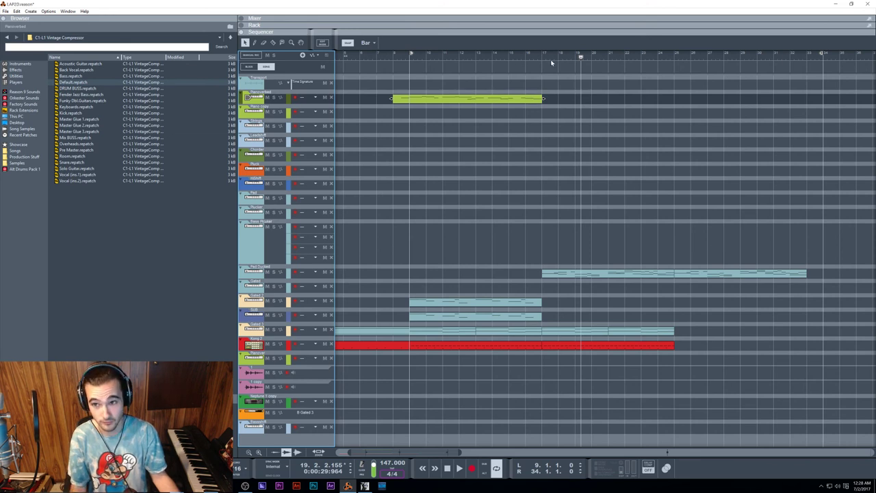
click(543, 56)
click(660, 62)
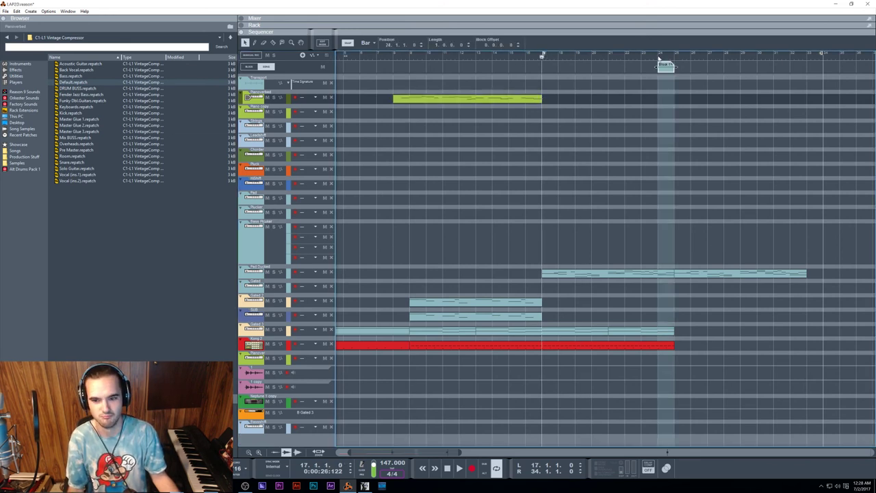
key(ctrl+z)
alt+click(671, 56)
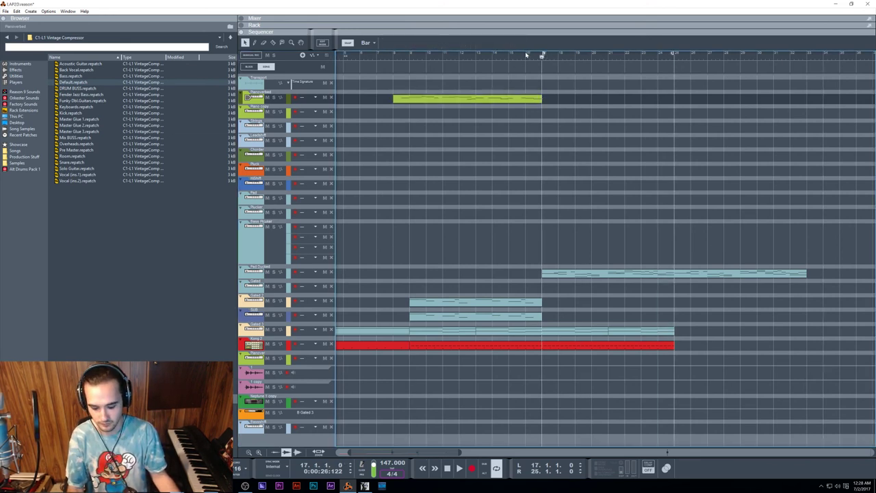
key(space)
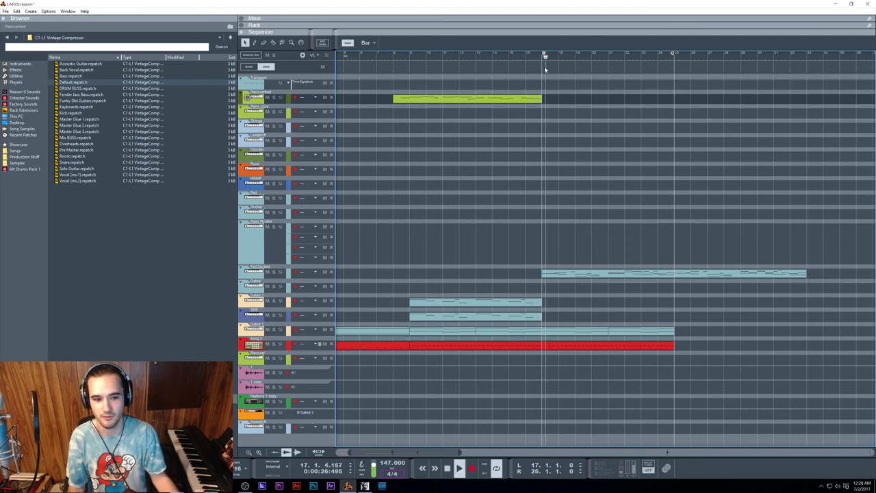
Move the Combinator's upper line mixer, compressor and RV7000 reverb into the P1: Pad Ducked channel's insert area
key(F6)
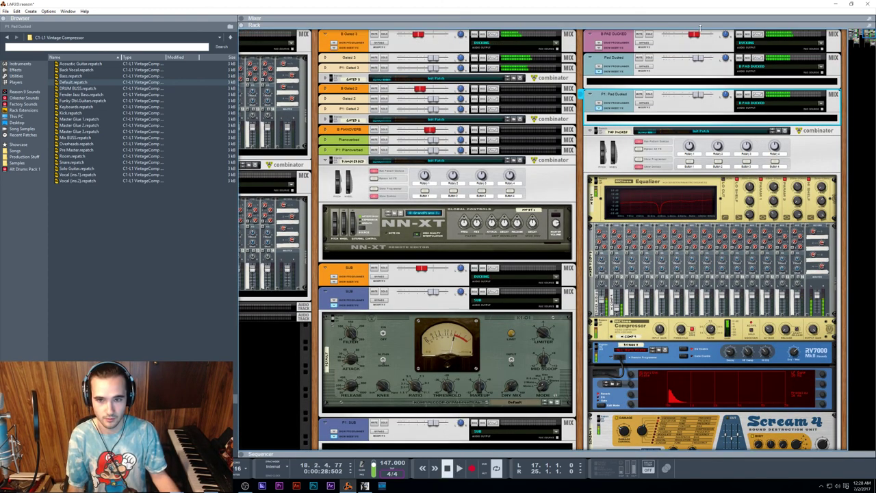
scroll(696, 285, down, 3)
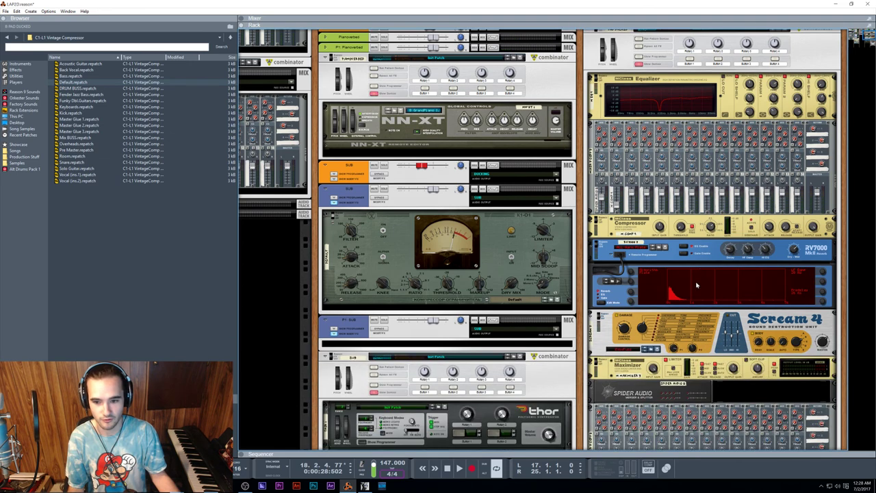
click(688, 260)
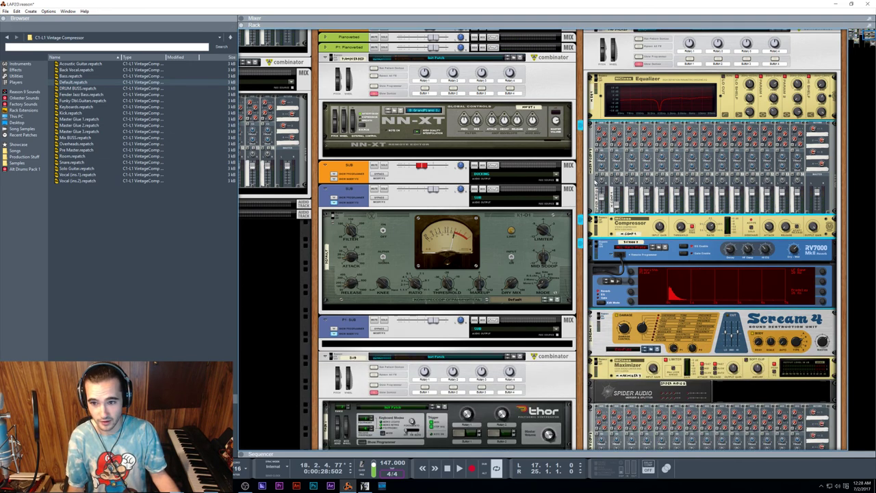
scroll(597, 179, up, 3)
drag(588, 275, 600, 108)
Turn the rack to its rear view and move the Spider Audio splitter below the RV7000 in the P1: Pad Ducked inserts
key(Tab)
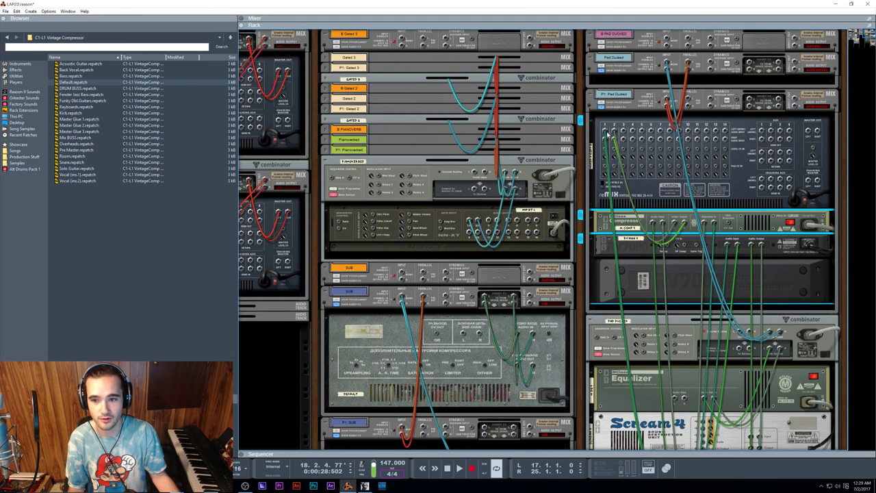
scroll(707, 293, down, 6)
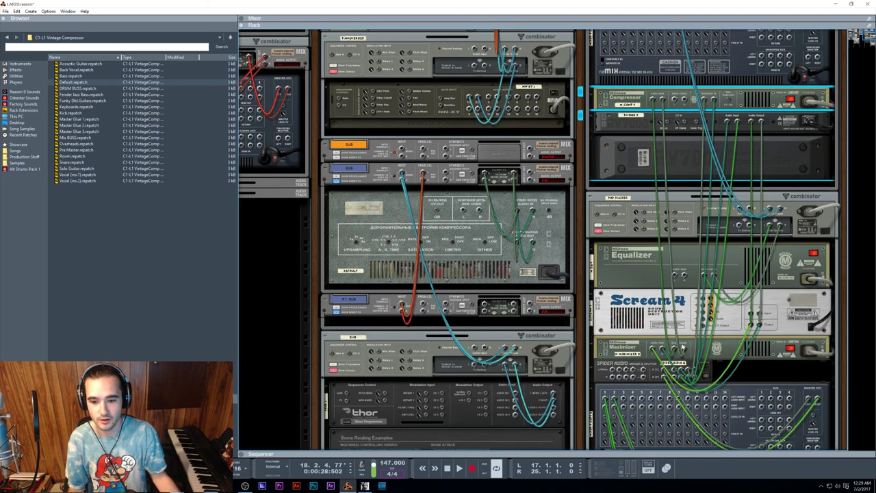
scroll(704, 137, up, 3)
drag(706, 293, 674, 208)
scroll(789, 76, up, 3)
Clear the moved devices' old cabling and connect the P1: Pad Ducked insert send to the Spider Audio splitter's input
drag(749, 101, 728, 243)
drag(728, 244, 766, 180)
click(667, 215)
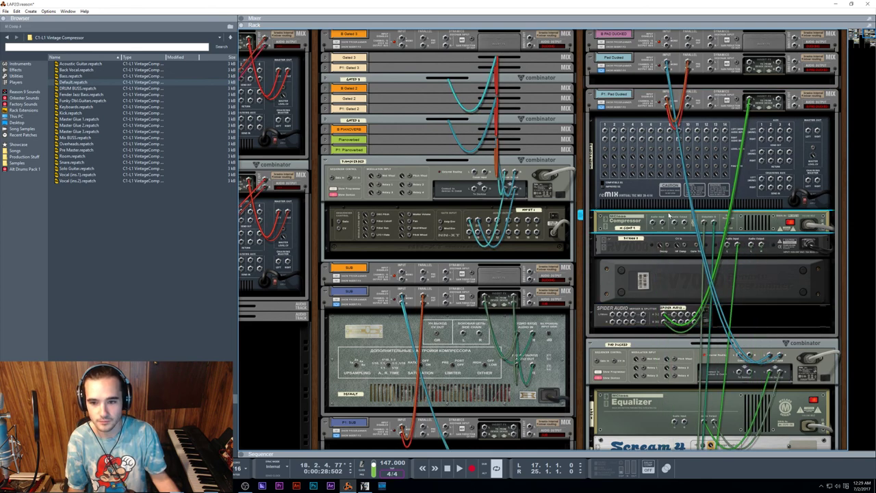
click(727, 253)
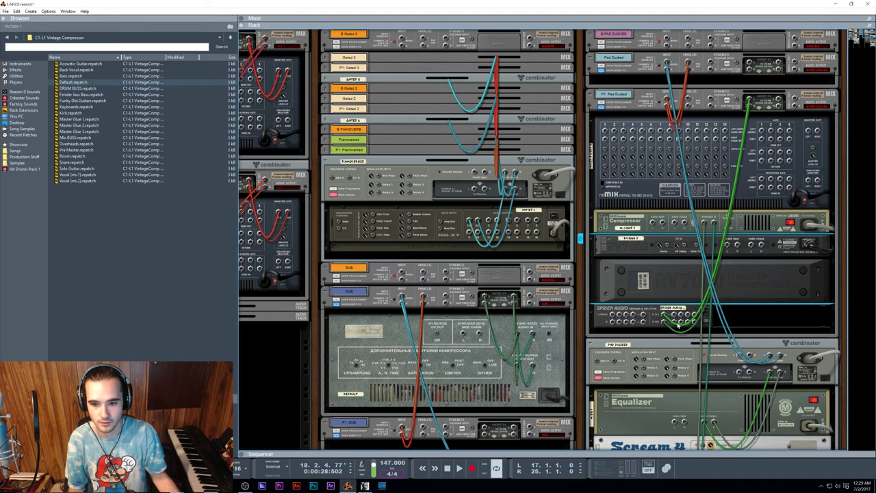
Patch the reverb and compressor chain into mixer channel 1, feed the compressor's sidechain from the splitter, and connect the mixer's master out to the insert return
drag(674, 315, 605, 130)
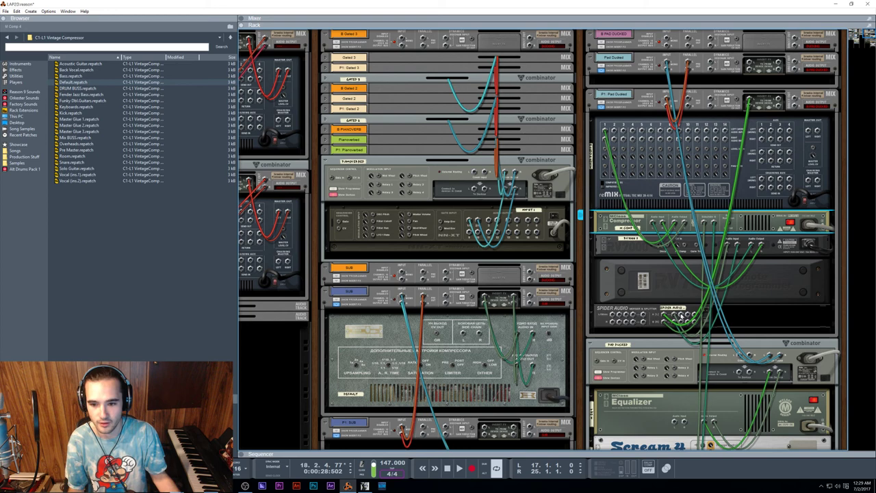
drag(681, 316, 703, 222)
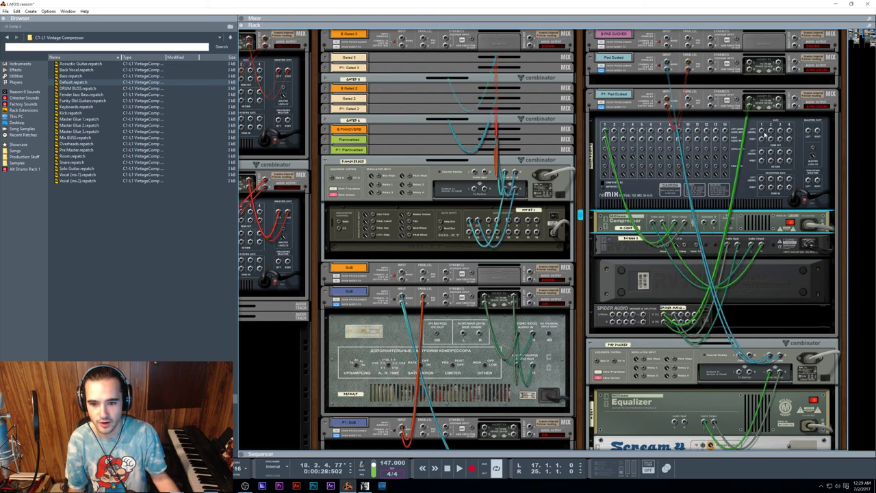
drag(681, 313, 704, 221)
mouse_move(808, 130)
mouse_down()
mouse_move(778, 100)
mouse_move(810, 135)
mouse_up()
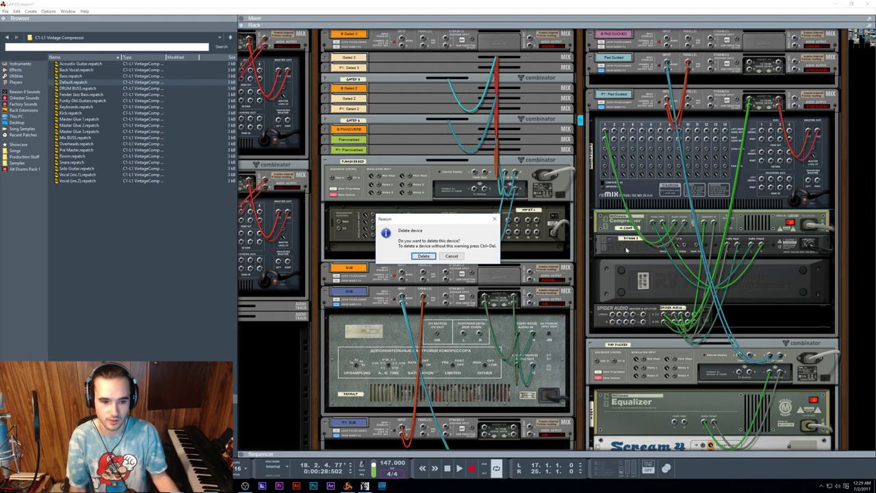
Delete the line mixer from the P1: Pad Ducked inserts and the MClass Equalizer from the Pad Ducked Combinator
click(450, 253)
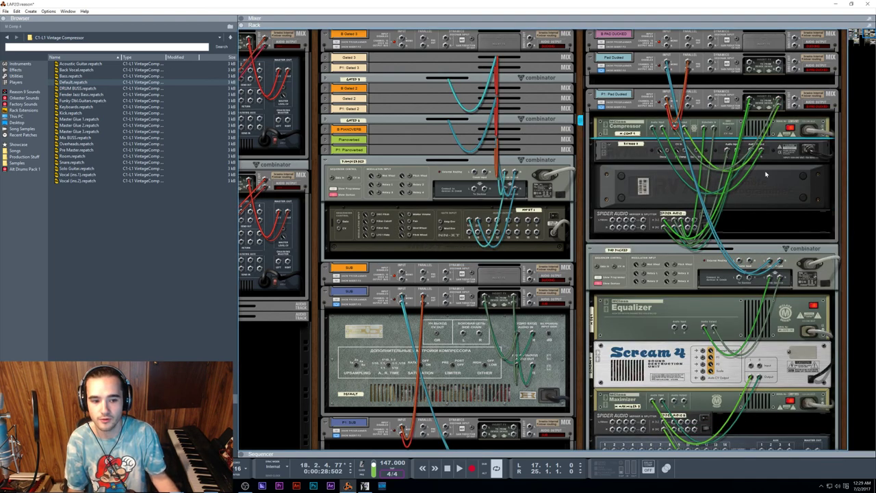
key(Tab)
scroll(628, 219, down, 5)
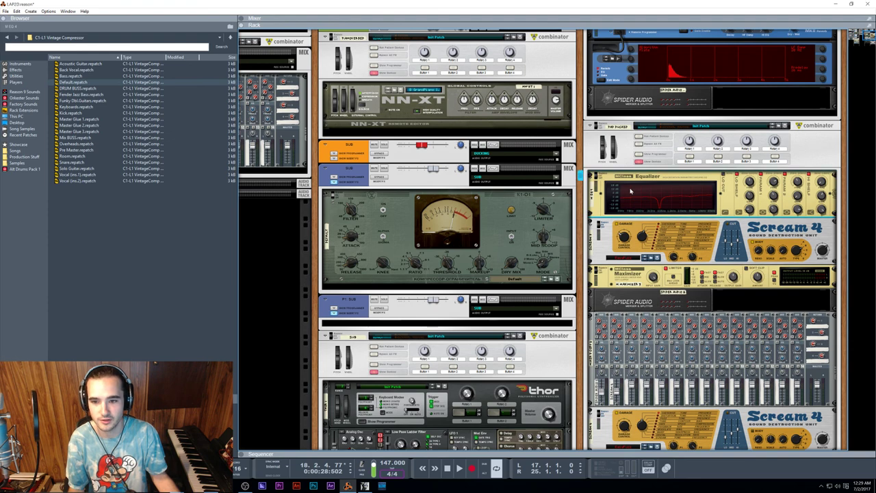
key(Delete)
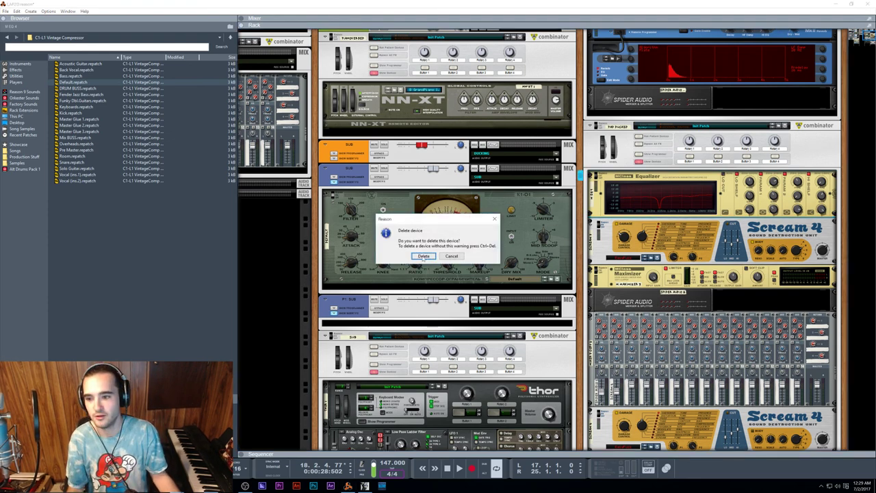
key(Return)
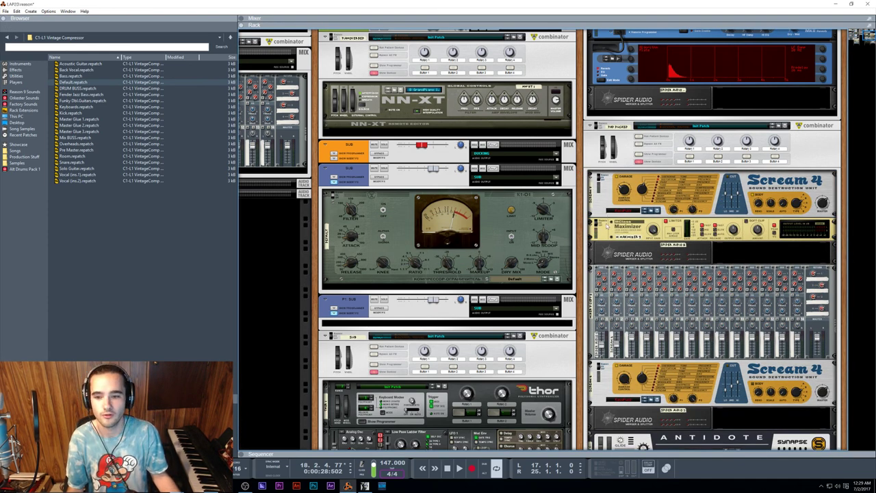
Delete the MClass Maximizer from the Pad Ducked Combinator
click(605, 224)
key(Delete)
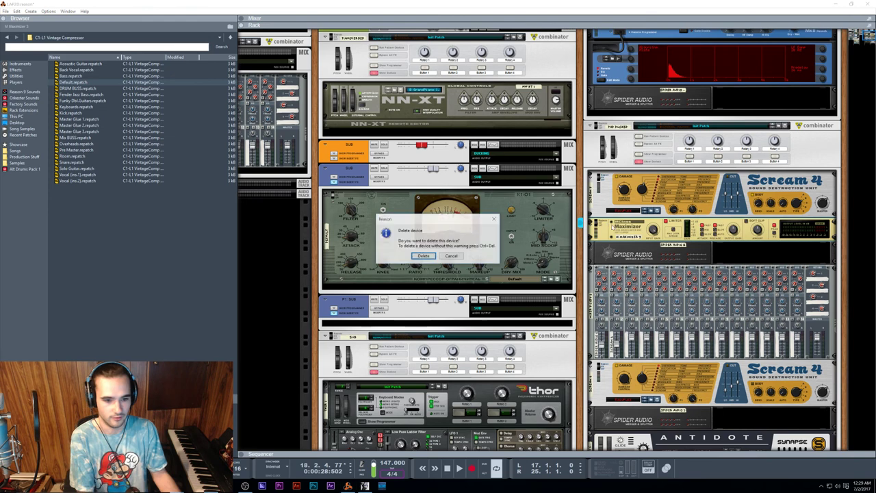
click(424, 256)
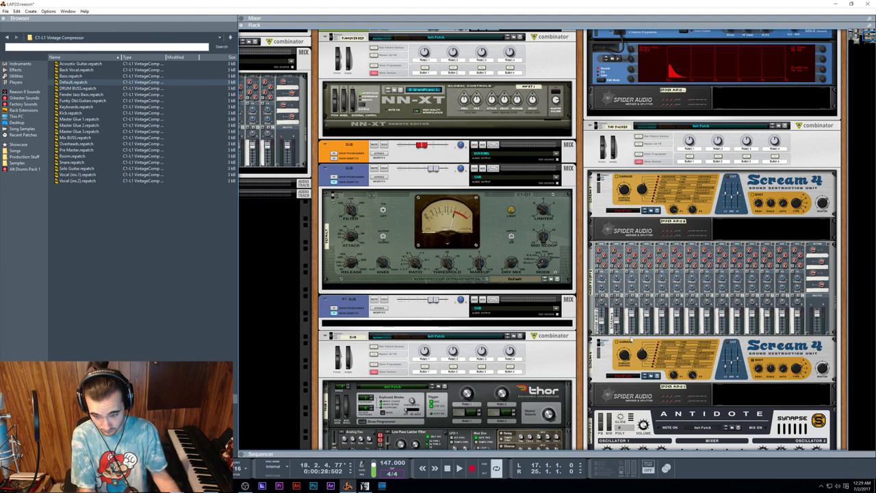
Check the rear cabling of the Pad Ducked Combinator and delete the unconnected Scream 4 above the line mixer
click(629, 392)
scroll(685, 293, down, 3)
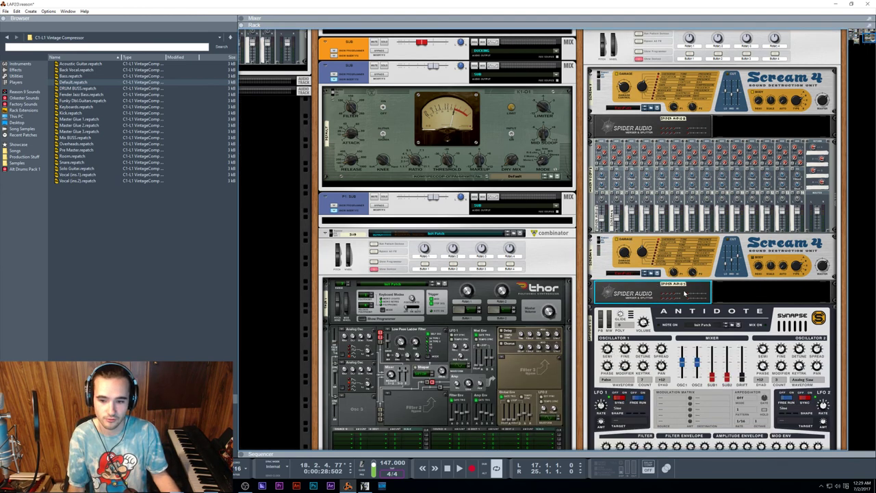
scroll(683, 280, up, 4)
scroll(683, 277, down, 1)
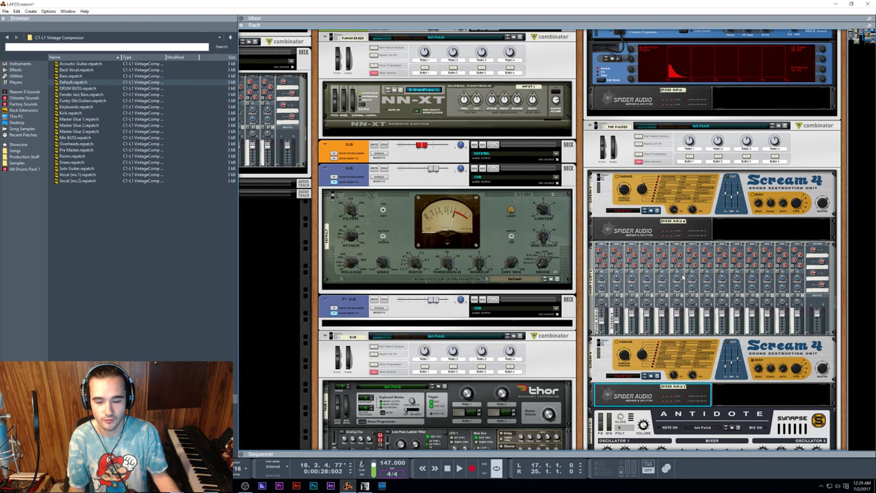
key(Tab)
click(733, 209)
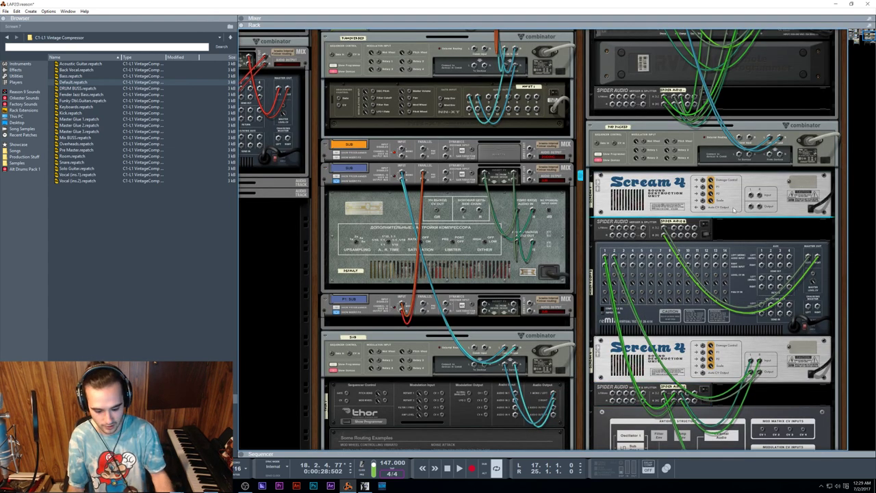
key(Delete)
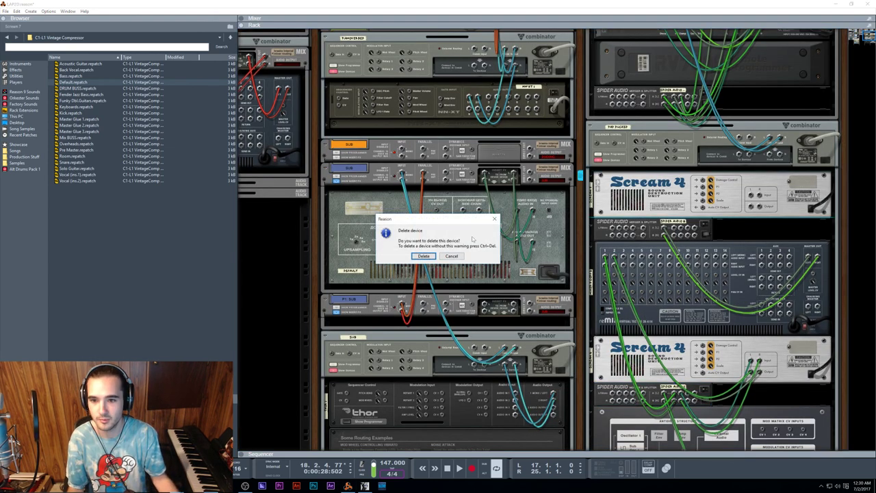
click(423, 256)
Move the song position to bar 17 in the sequencer and play the section to check the pad's sound
scroll(658, 125, up, 3)
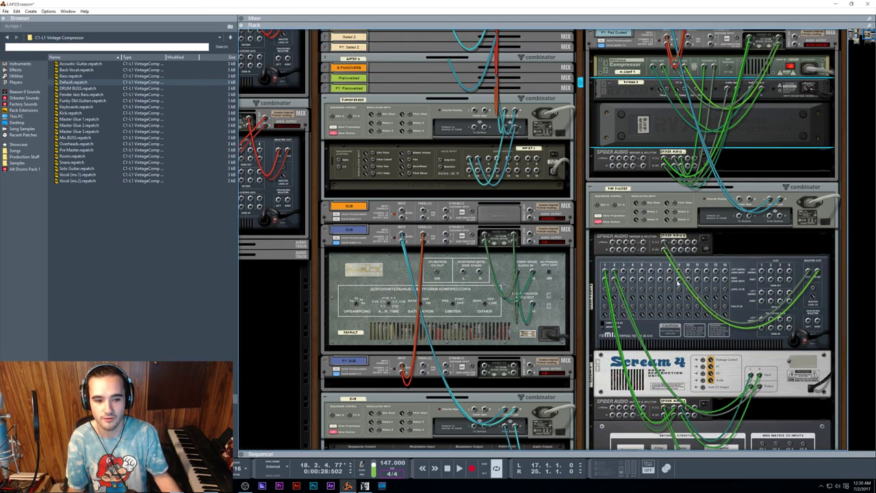
scroll(678, 281, down, 1)
key(Tab)
scroll(705, 306, down, 1)
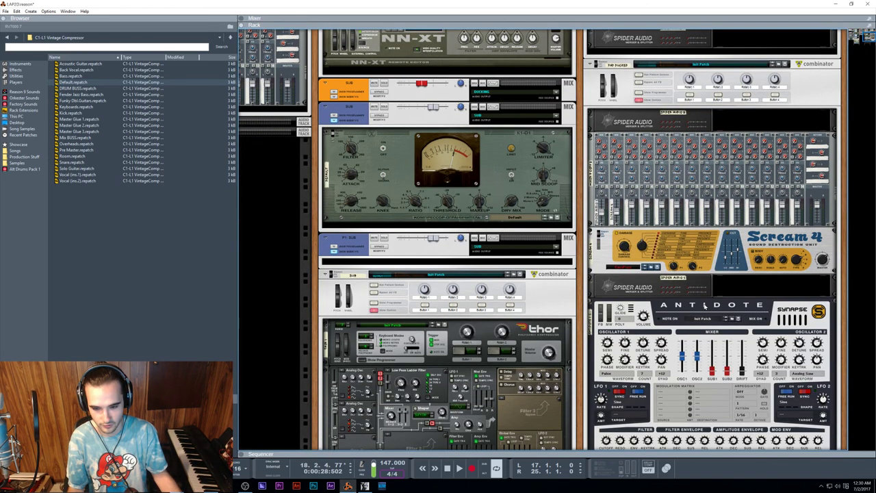
key(F5)
key(F7)
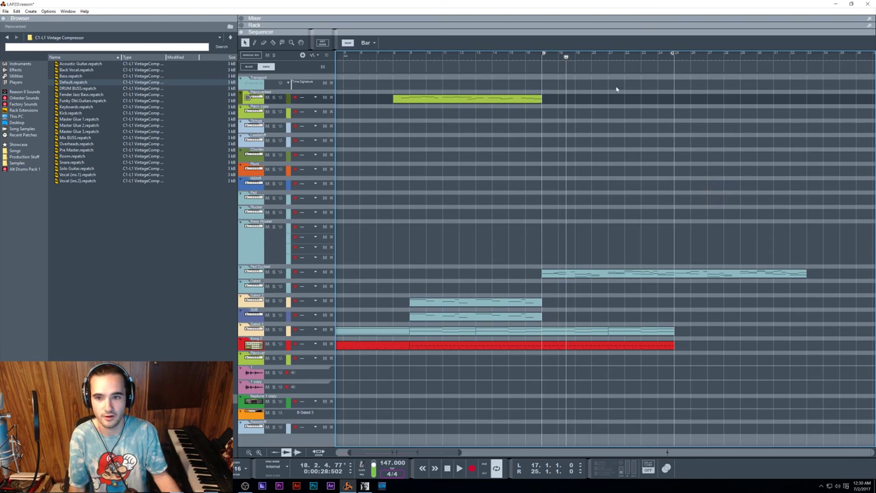
click(542, 59)
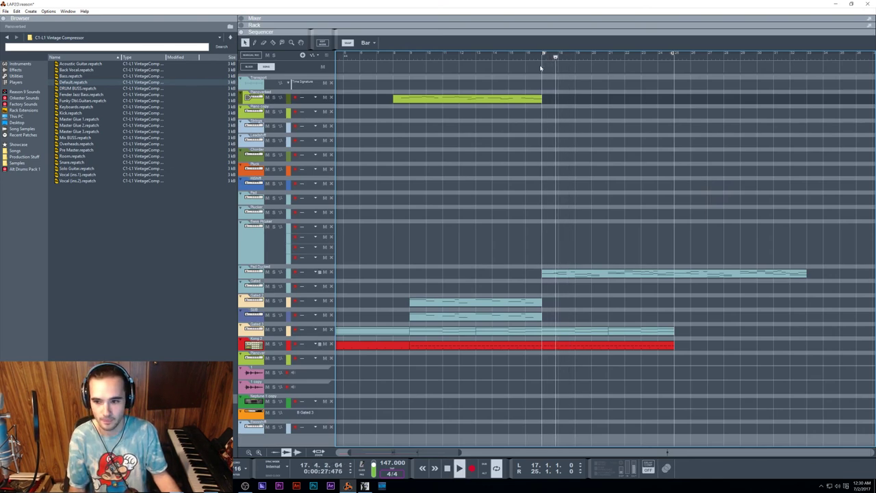
Connect the Combinator line mixer's master out directly to the Combinator's From Devices inputs and delete the Spider Audio above the mixer
key(F6)
key(Tab)
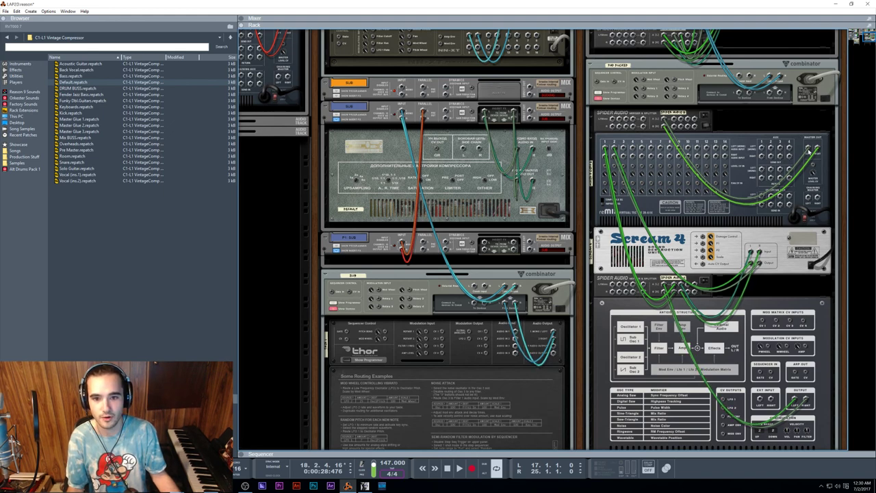
click(705, 124)
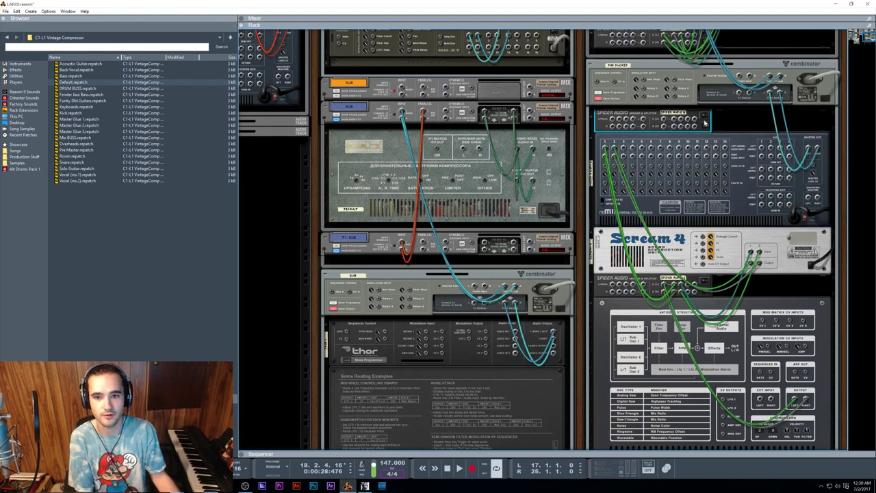
key(Delete)
key(Return)
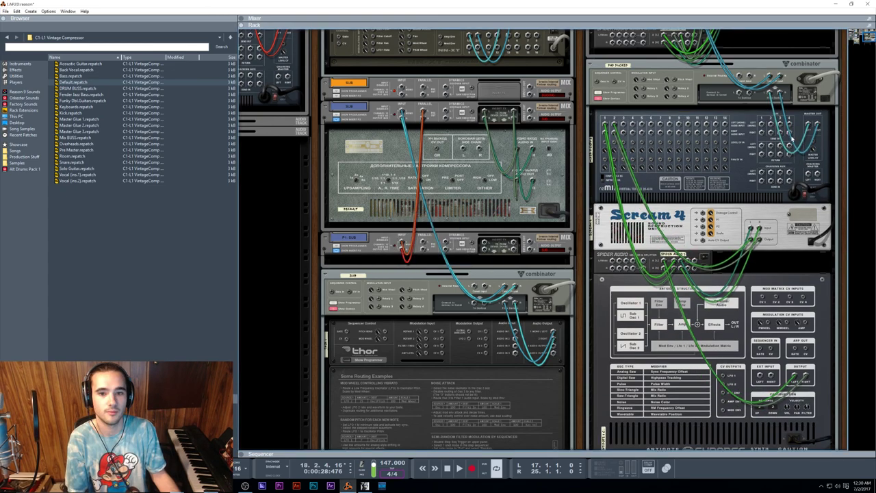
Return the rack to its front view and audition the rewired pad from bar 17 in the sequencer
key(F5)
key(F7)
key(F5)
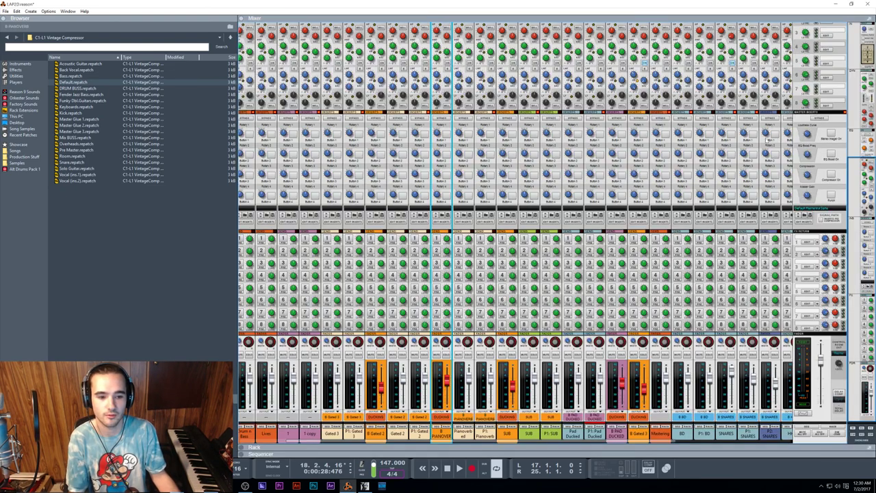
key(F6)
key(Tab)
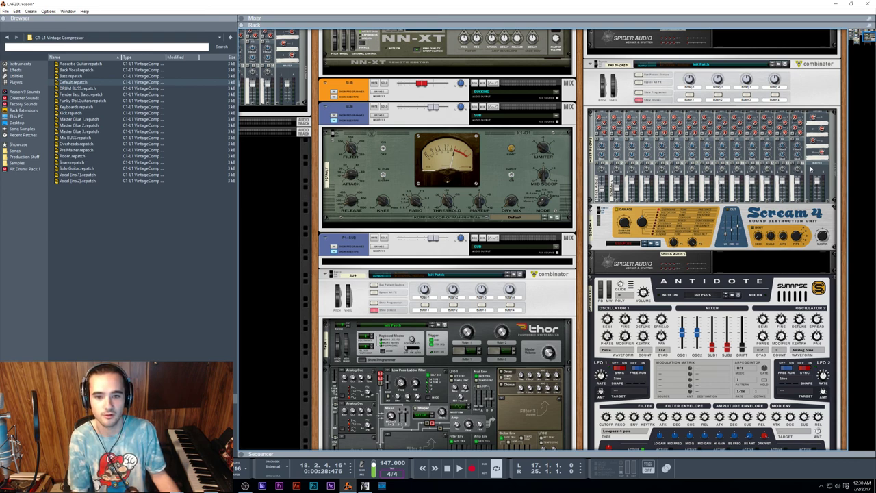
key(F5)
key(F7)
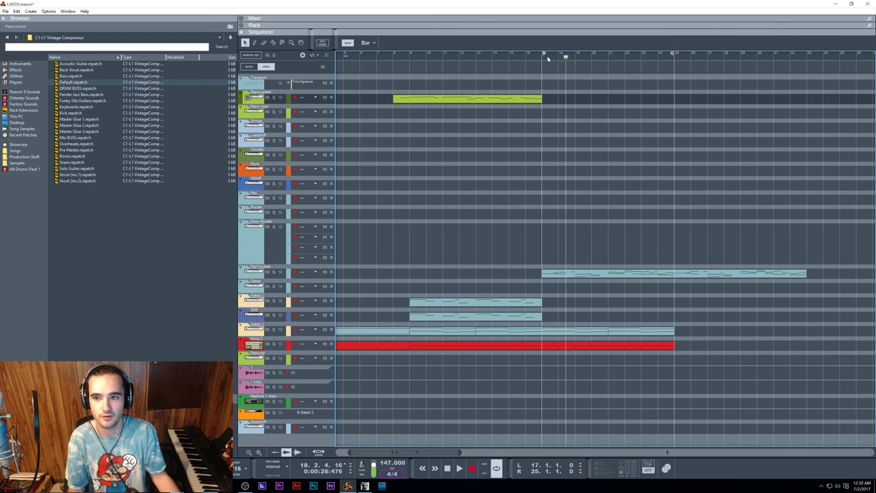
click(541, 57)
key(space)
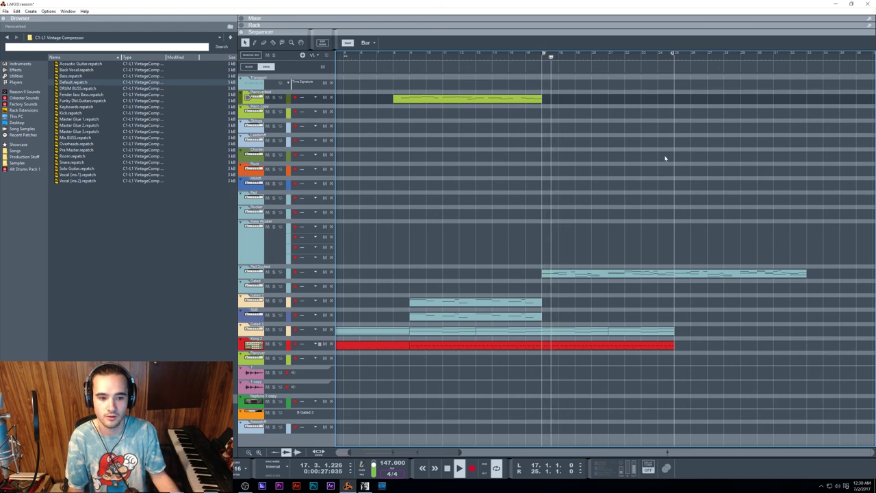
Lower the B PAD DUCKED bus fader slightly in the rack while the section plays
key(F6)
scroll(769, 103, up, 5)
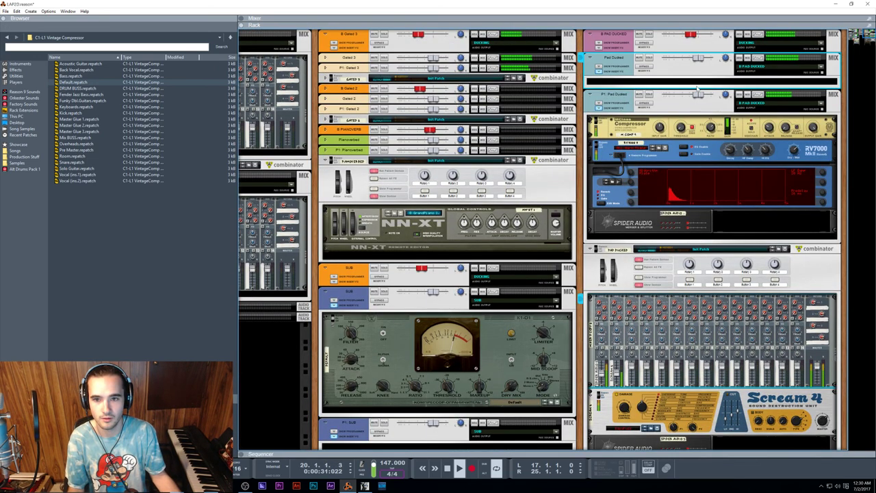
drag(690, 39, 693, 40)
Select the Scream 4 in the Pad Ducked Combinator and play back the looped section to judge its effect
scroll(603, 146, down, 6)
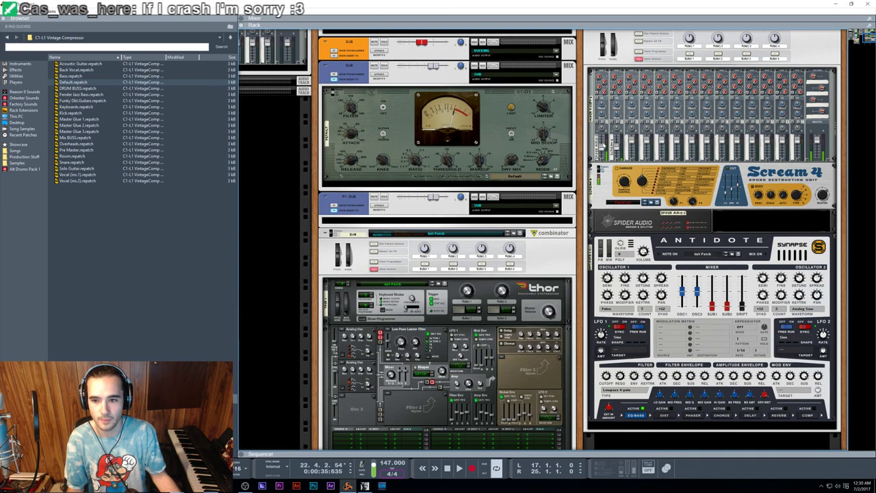
click(597, 171)
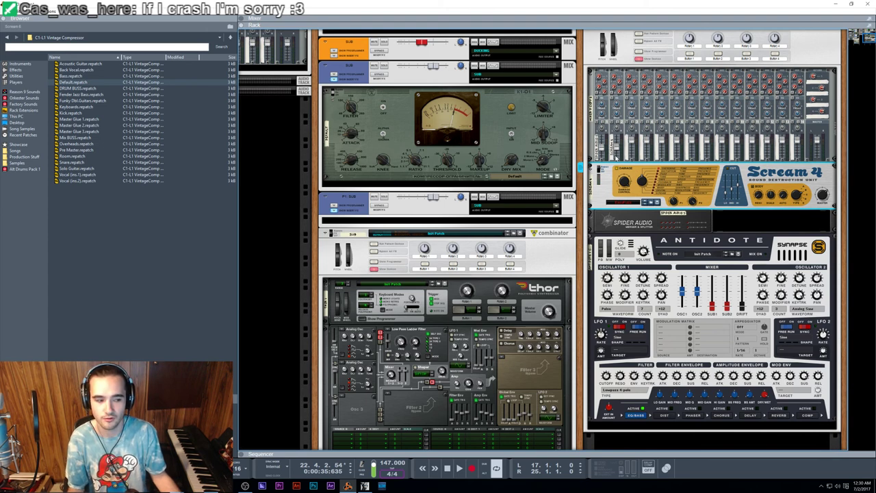
key(space)
key(space)
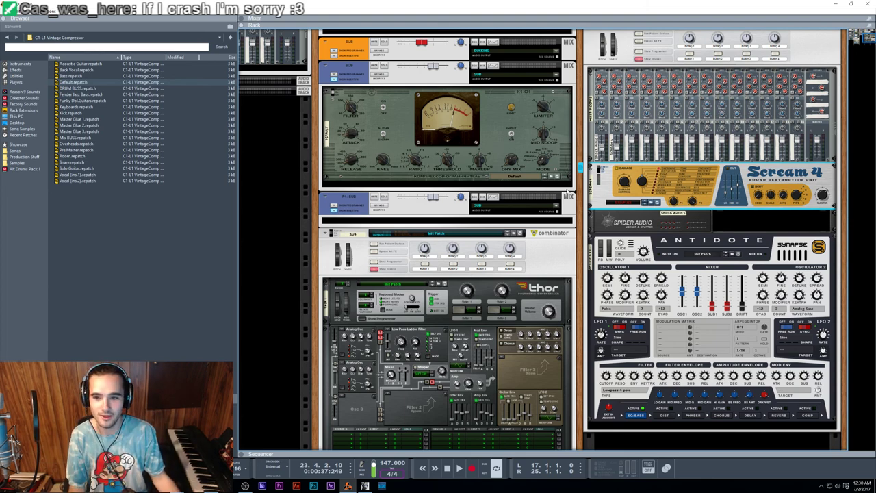
key(space)
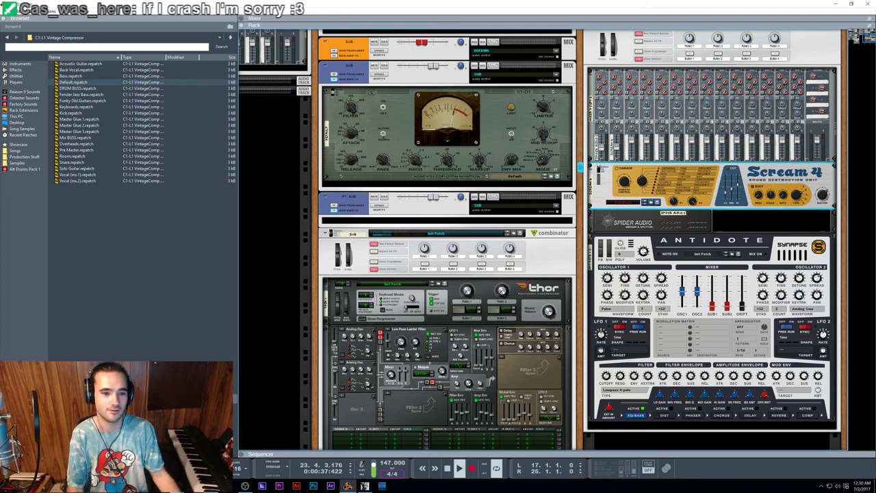
Set the ratio of the compressor in the P1: Pad Ducked inserts to 4.20:1
scroll(669, 153, up, 6)
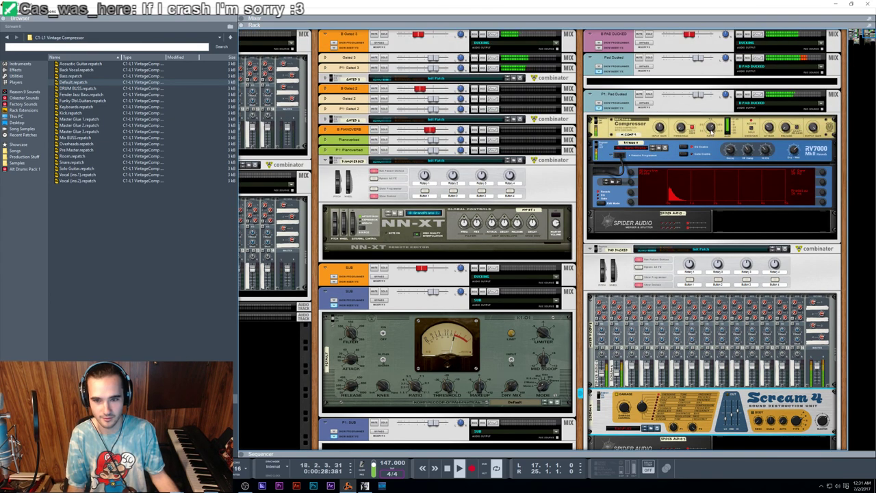
click(709, 130)
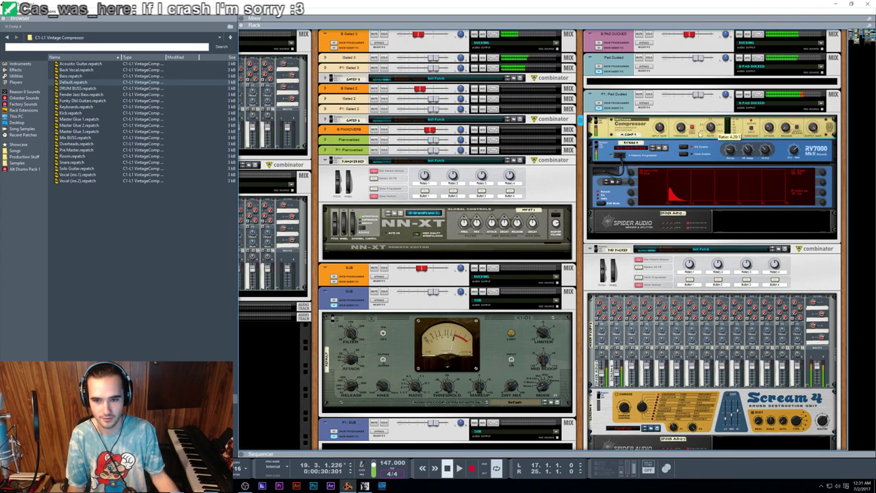
mouse_move(681, 128)
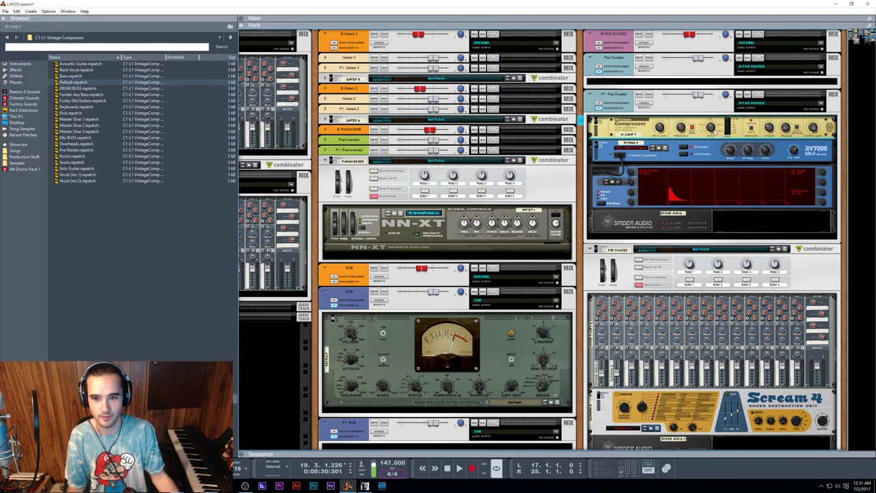
mouse_move(717, 129)
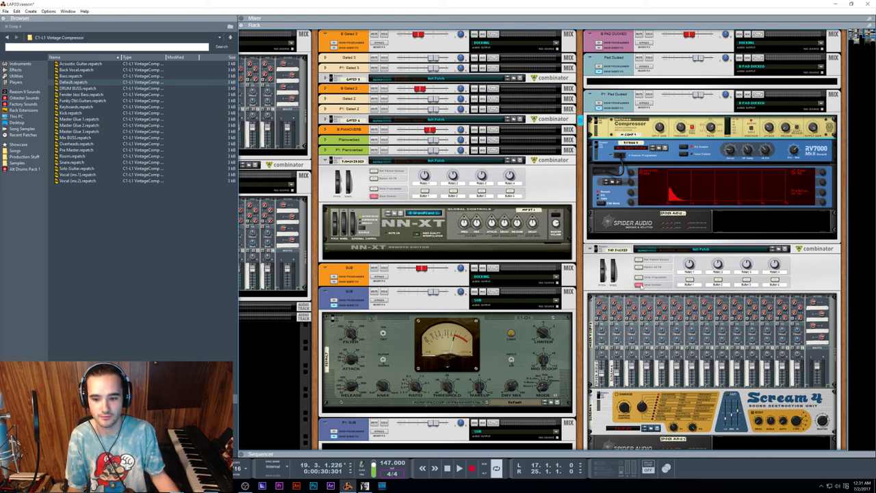
During playback, adjust the Scream 4's master level and set the Combinator line mixer's master level to 62
key(space)
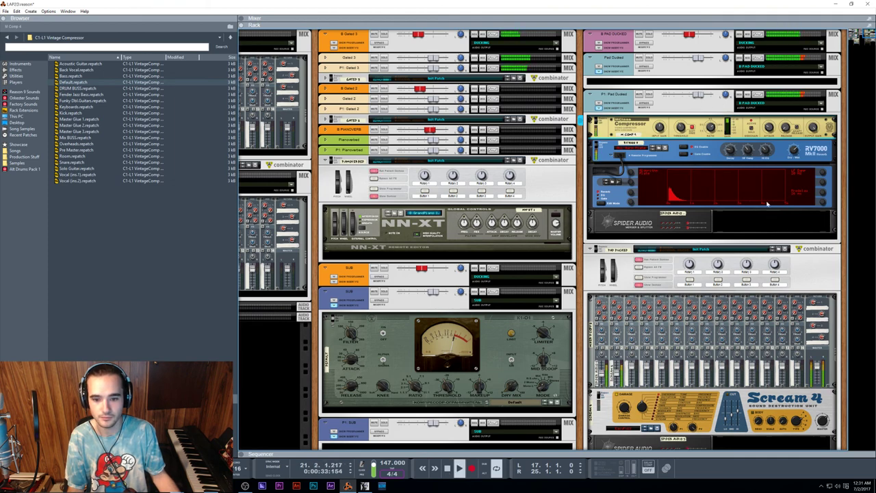
click(822, 419)
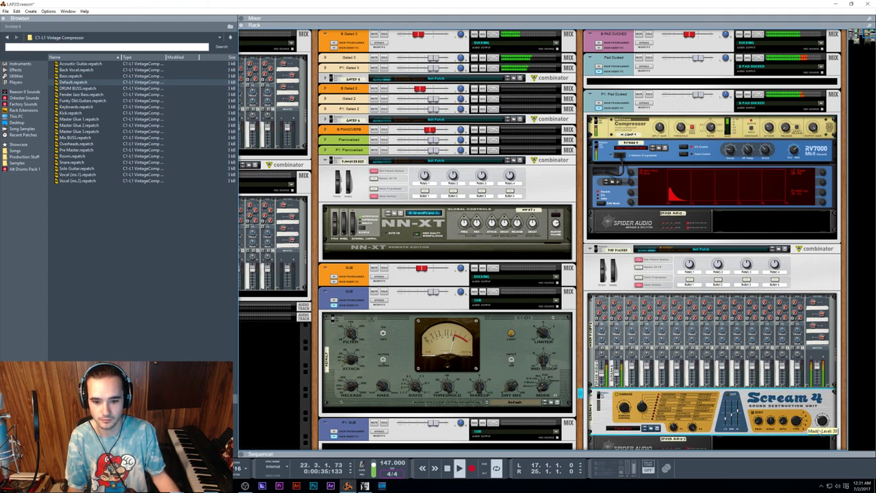
click(819, 375)
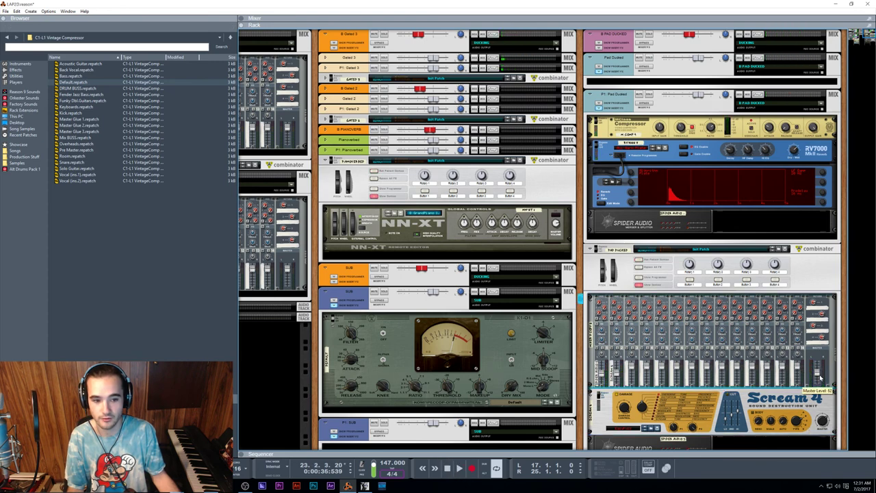
scroll(738, 349, down, 4)
scroll(725, 339, up, 4)
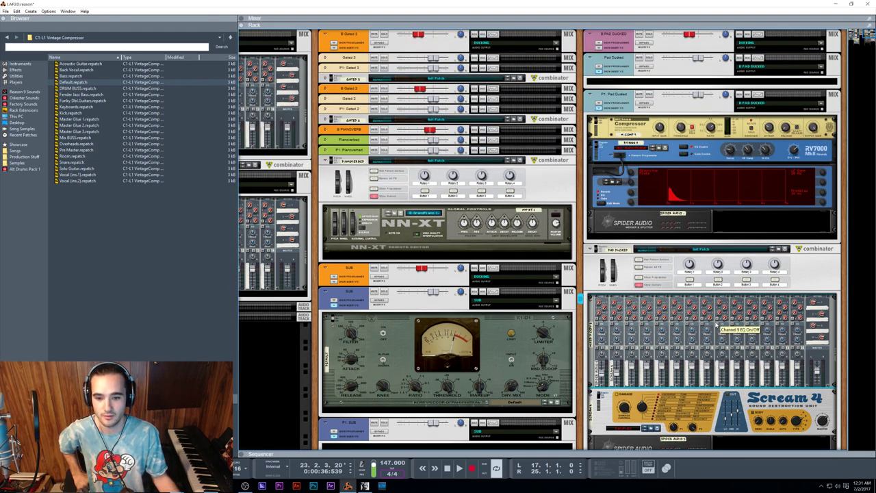
scroll(717, 327, down, 2)
scroll(717, 326, up, 2)
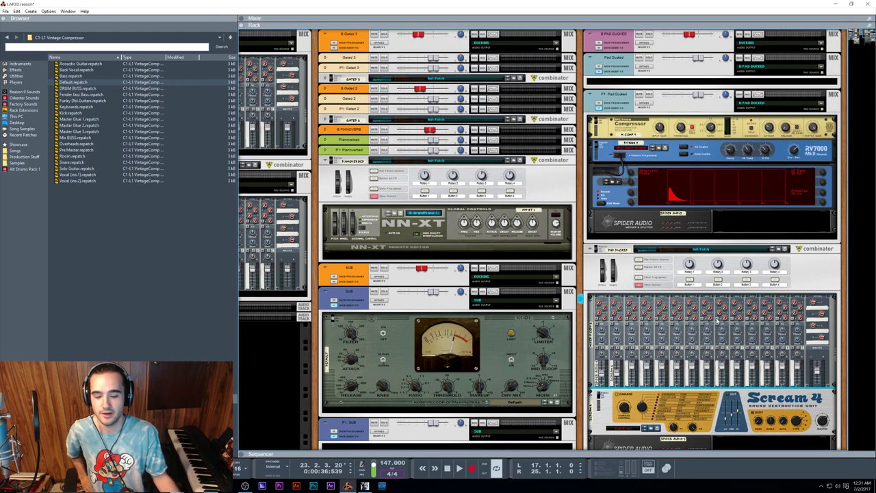
Lower the decay of the RV7000 reverb in the P1: Pad Ducked inserts while the looped section plays
scroll(722, 314, down, 5)
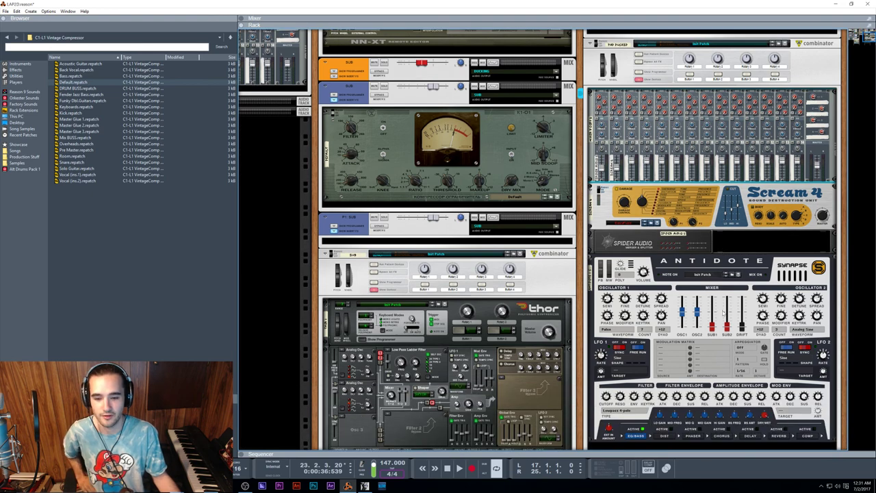
scroll(724, 311, up, 2)
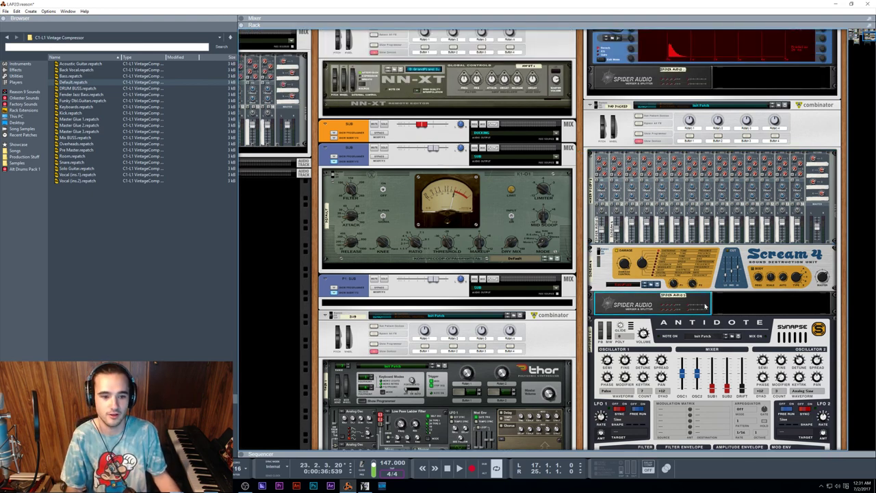
scroll(712, 274, up, 4)
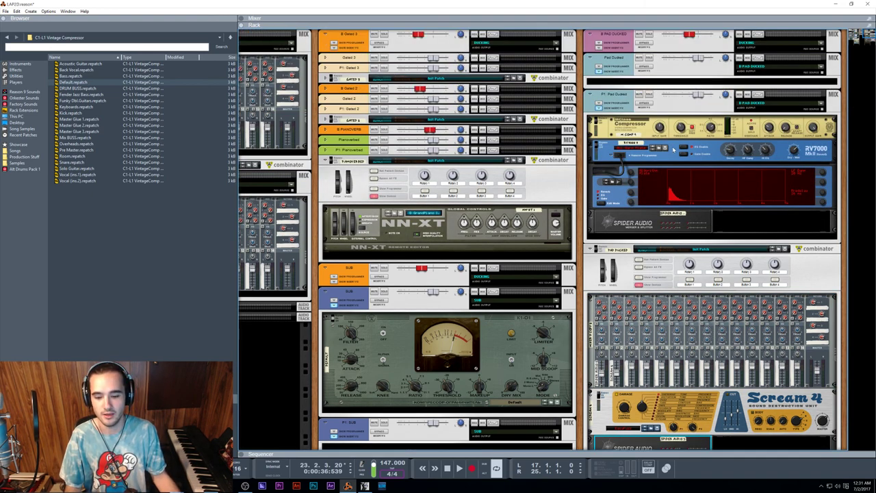
key(space)
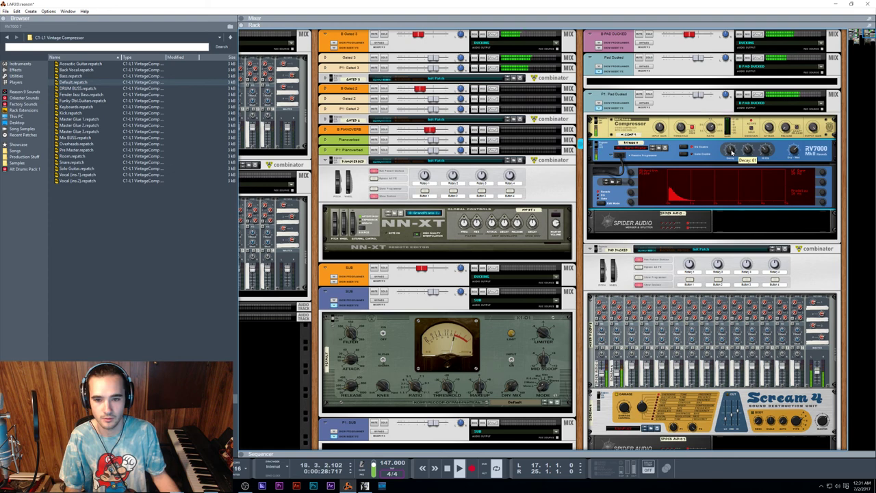
drag(732, 151, 729, 156)
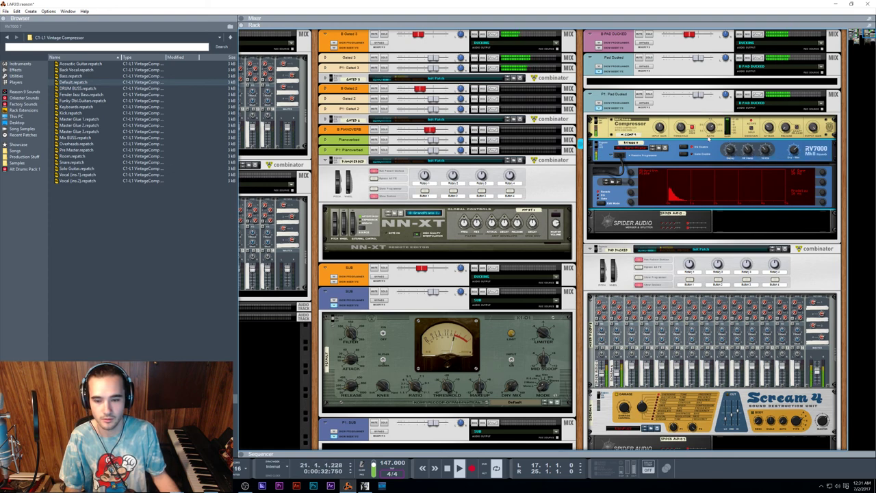
mouse_move(729, 150)
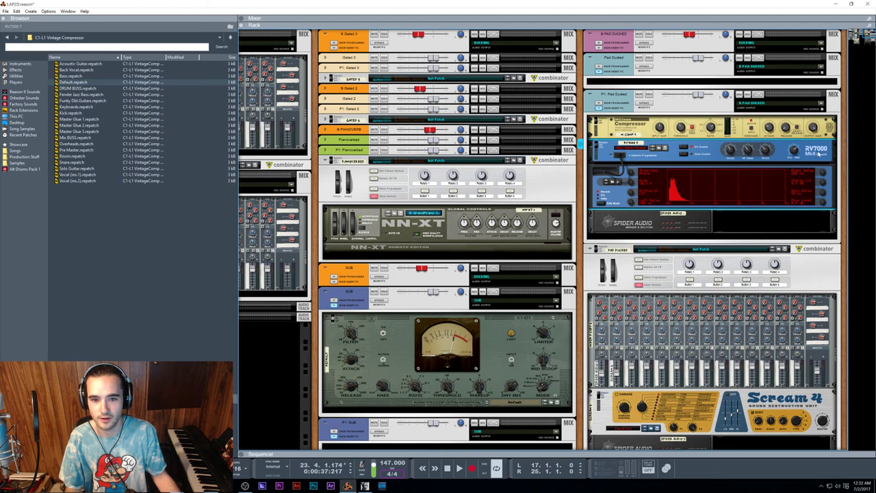
Play the loop and lower the P1: Pad Ducked channel fader slightly in the rack
key(space)
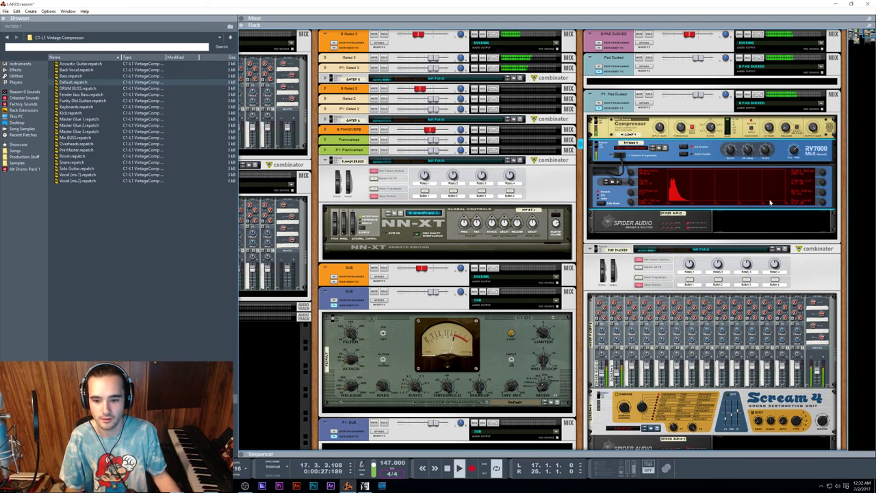
click(695, 95)
drag(694, 95, 692, 95)
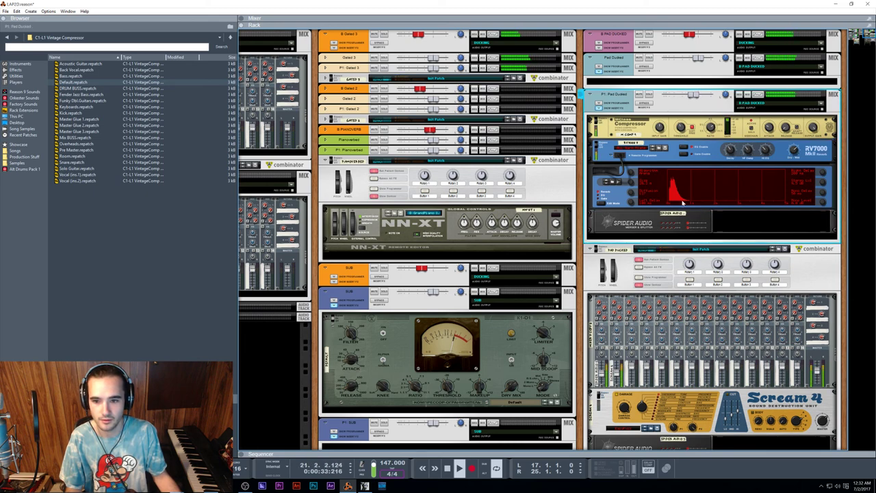
Adjust the RV7000's remote programmer settings between playbacks and raise the reverb's decay in the P1: Pad Ducked inserts
click(818, 192)
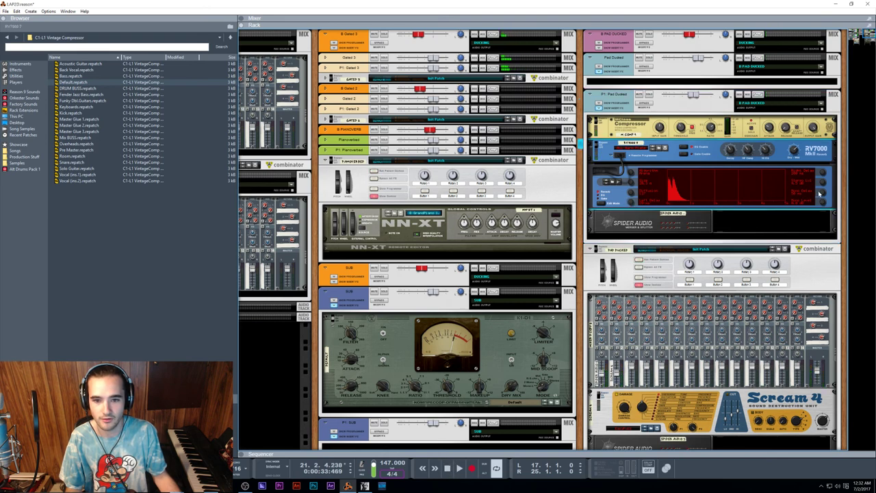
mouse_move(818, 193)
mouse_down()
mouse_move(821, 225)
mouse_move(823, 192)
mouse_up()
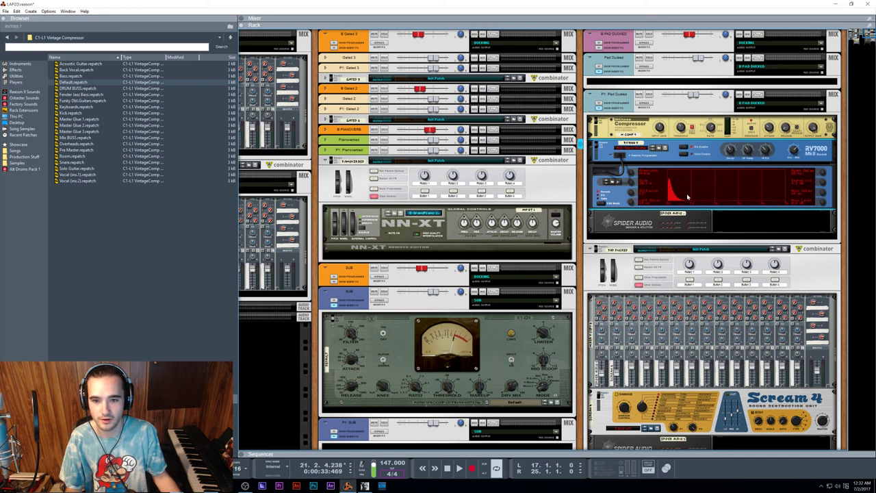
key(space)
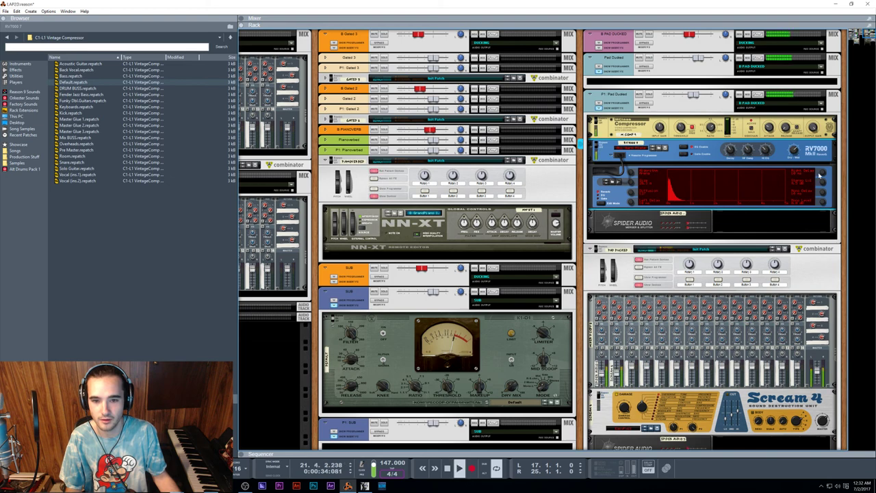
key(space)
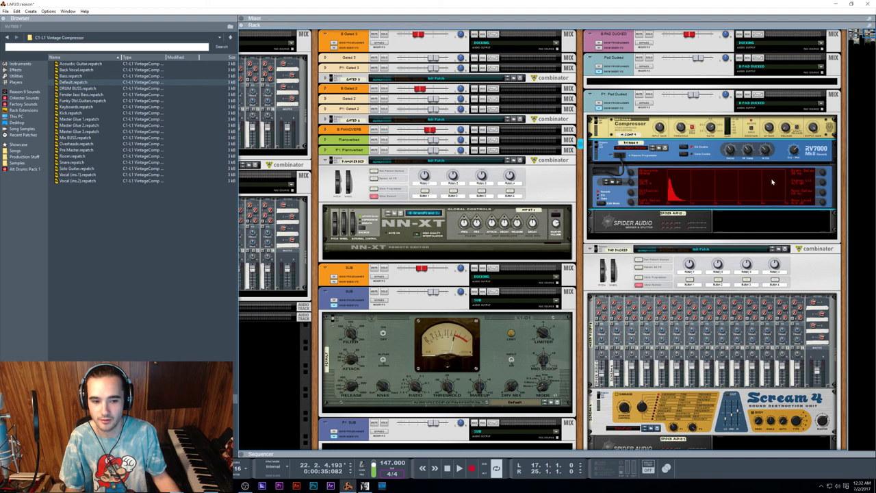
key(space)
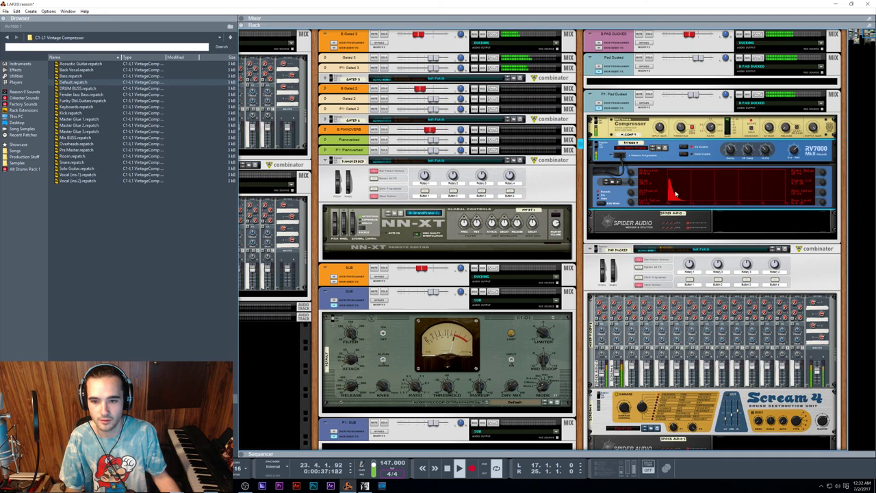
drag(733, 155, 733, 148)
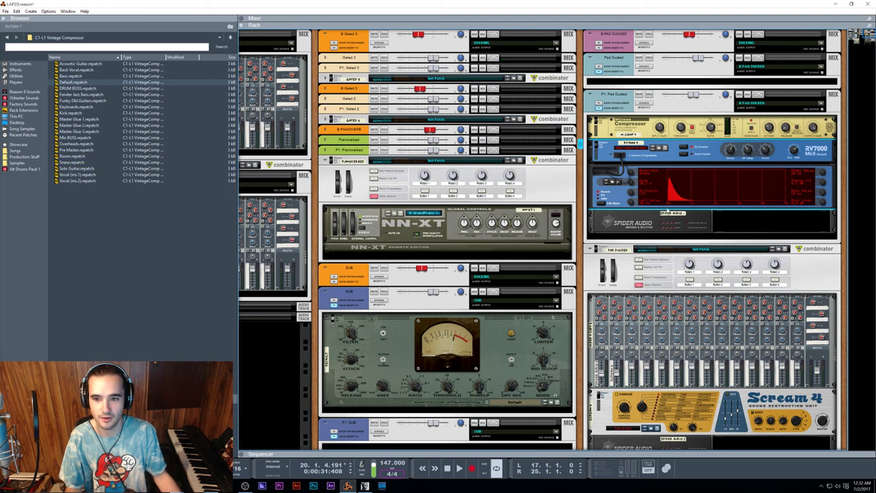
Lower the P1: Pad Ducked channel fader further and set the Pad Ducked channel level to -0.30 dB
scroll(674, 197, down, 2)
scroll(671, 208, up, 2)
click(692, 95)
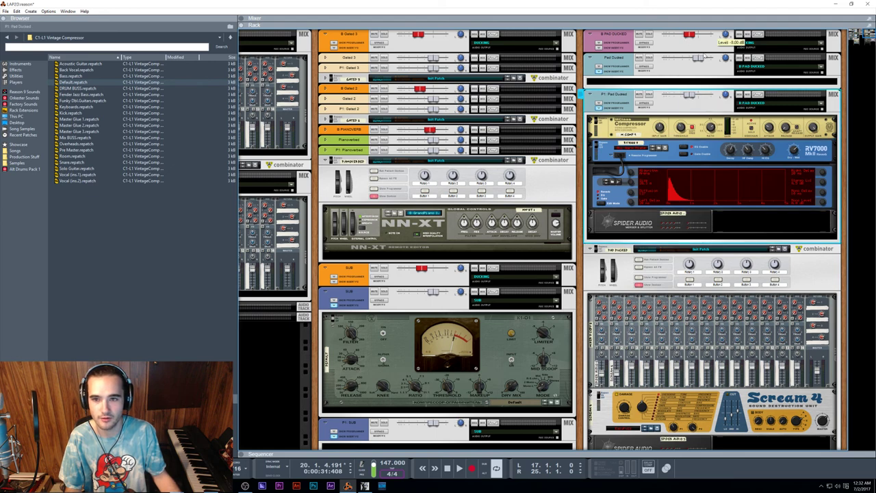
click(697, 60)
mouse_move(696, 60)
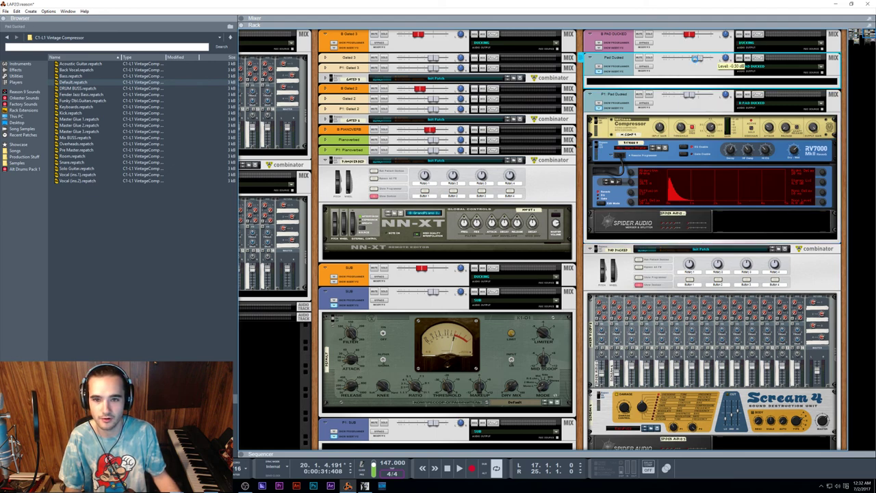
During playback, audition channel 2 of the Pad Ducked Combinator's line mixer in solo and raise its level to about 92
scroll(739, 322, down, 3)
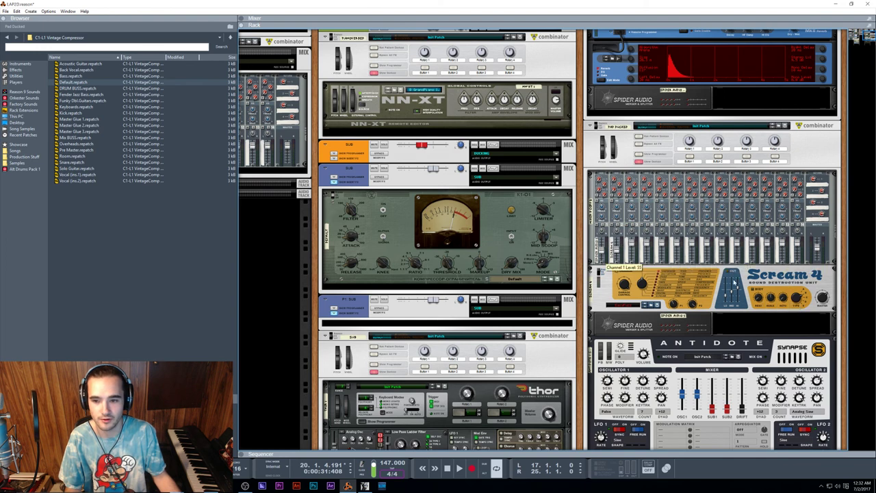
scroll(732, 282, down, 1)
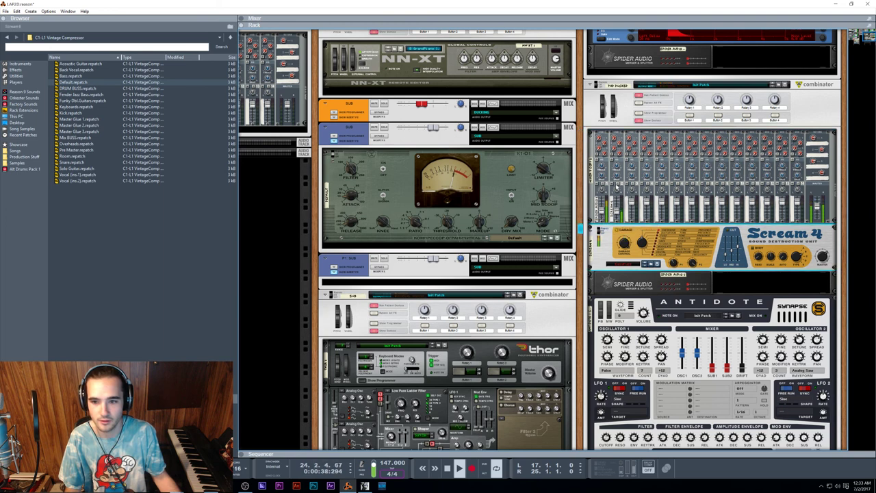
click(618, 184)
drag(615, 213, 616, 204)
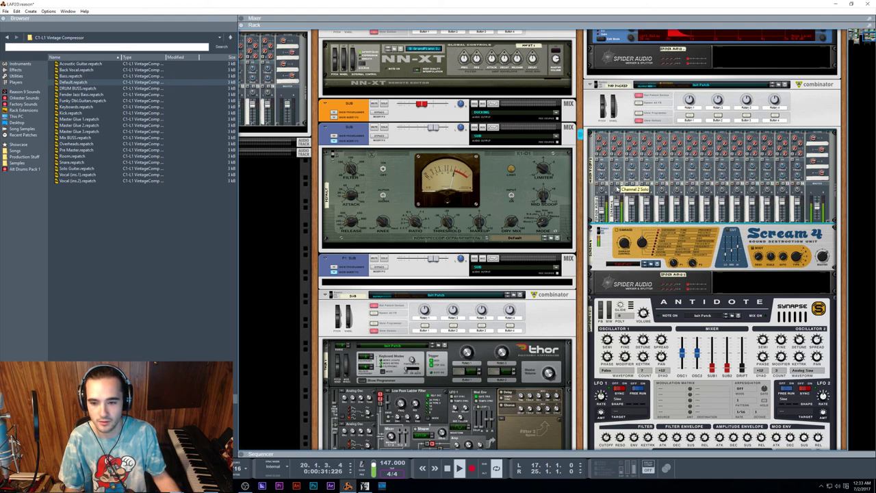
Mute line mixer channel 2 to hear the loop without it, and unmute it again for comparison
click(612, 184)
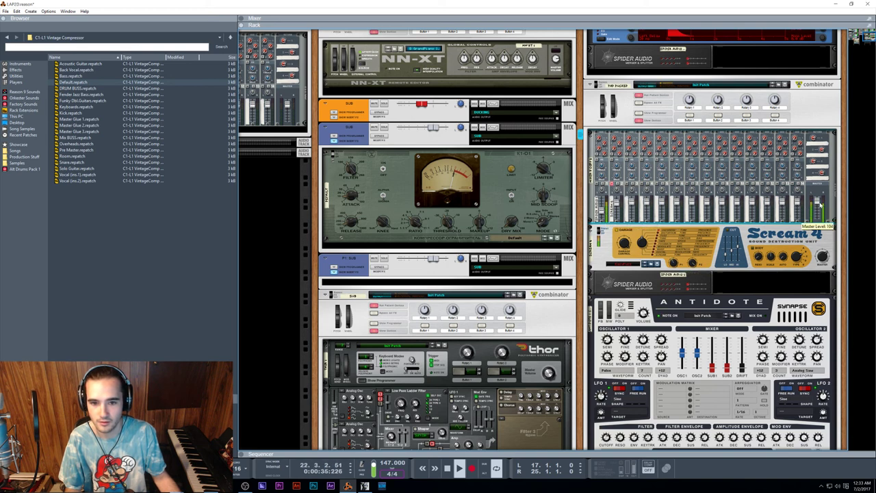
key(space)
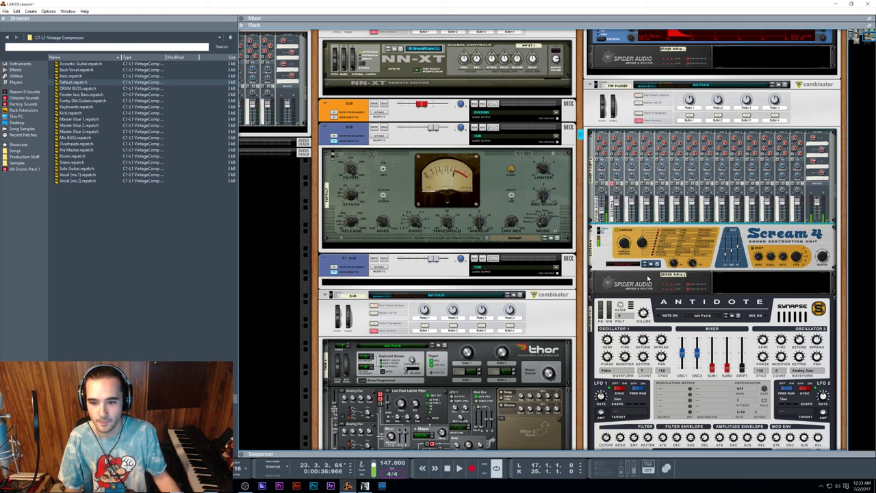
click(647, 279)
shift+click(718, 253)
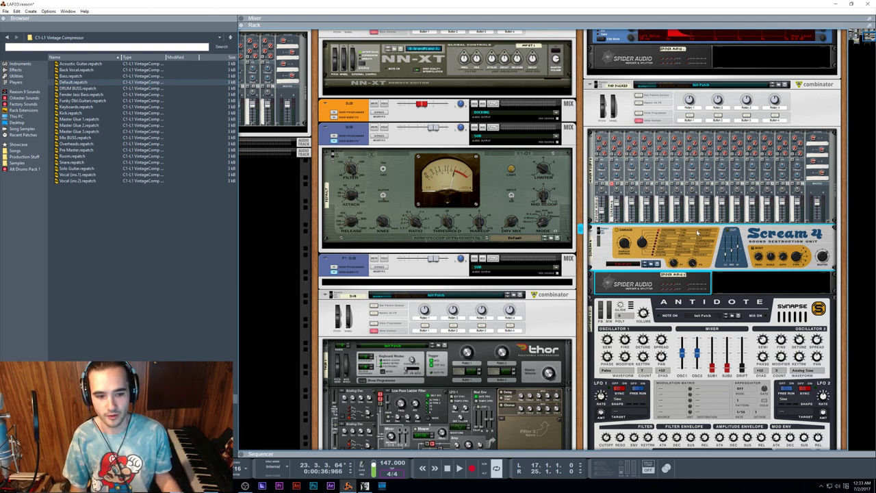
key(space)
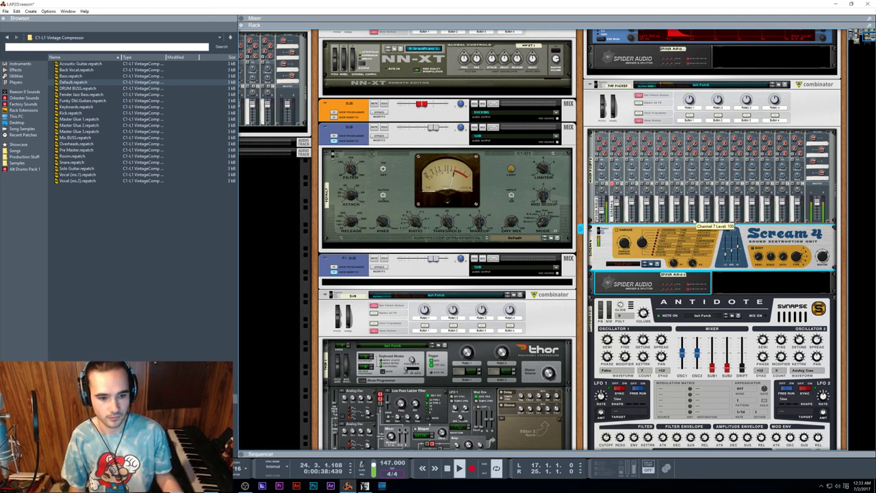
scroll(696, 222, down, 1)
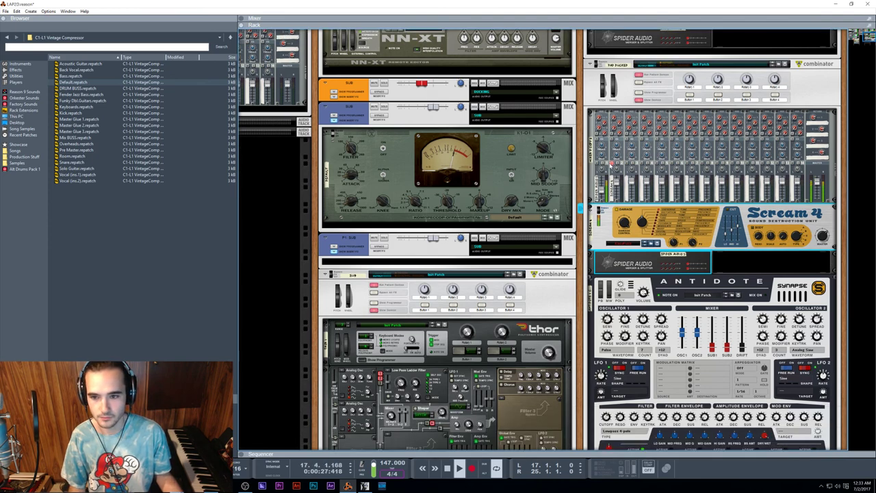
click(611, 166)
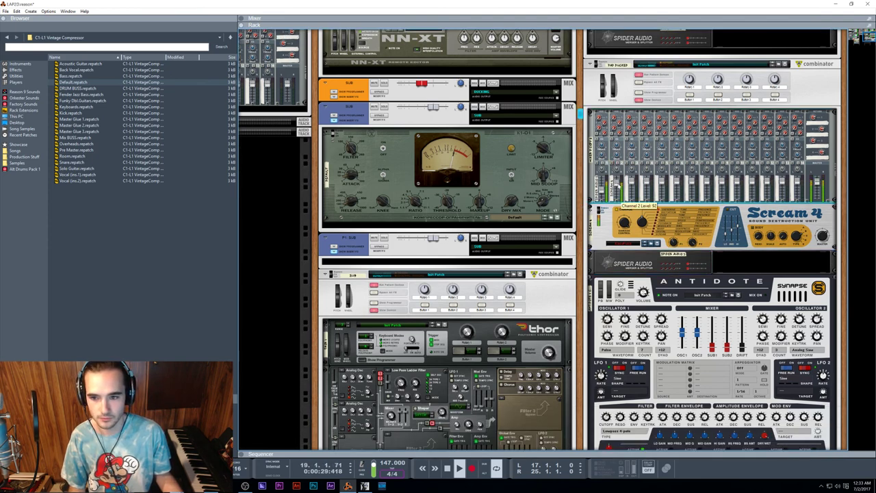
Lower line mixer channel 2's level during playback and check the Scream 4's cabling on the rear of the rack
drag(618, 183, 618, 189)
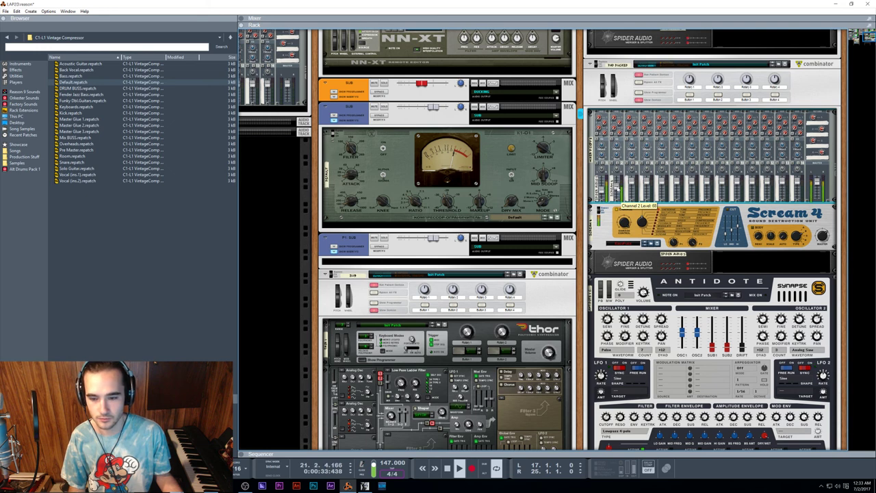
drag(617, 191, 617, 195)
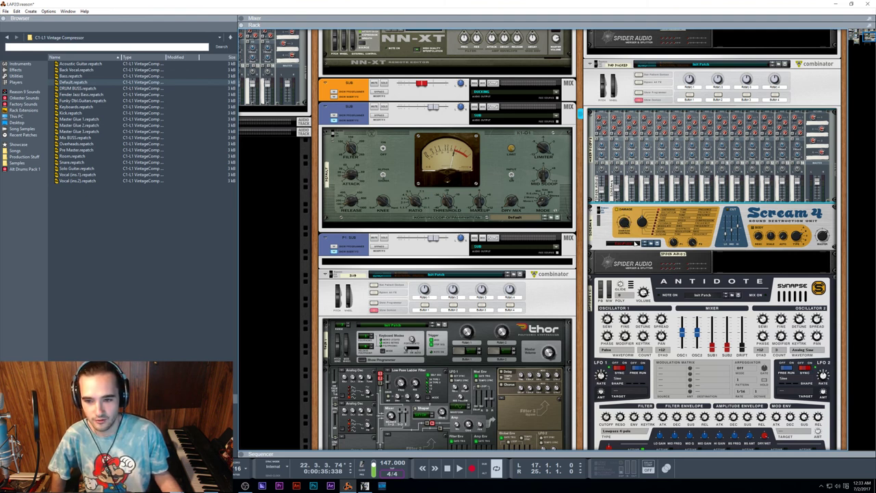
mouse_move(628, 226)
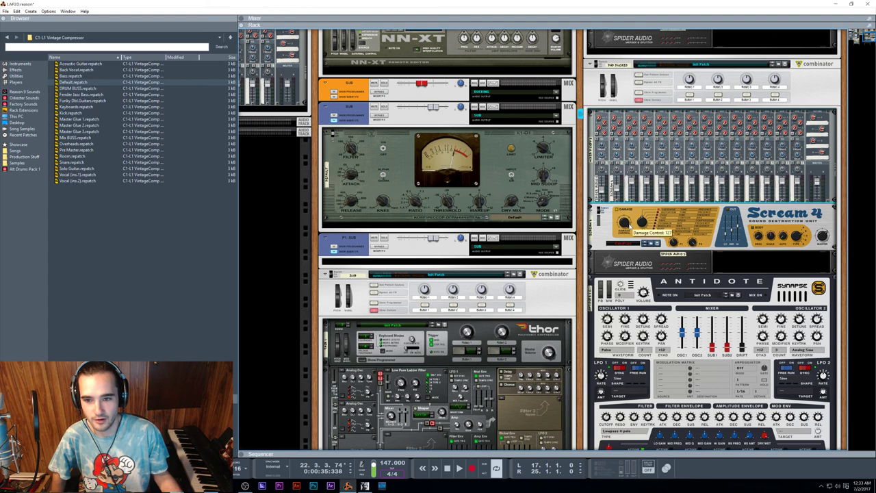
key(Tab)
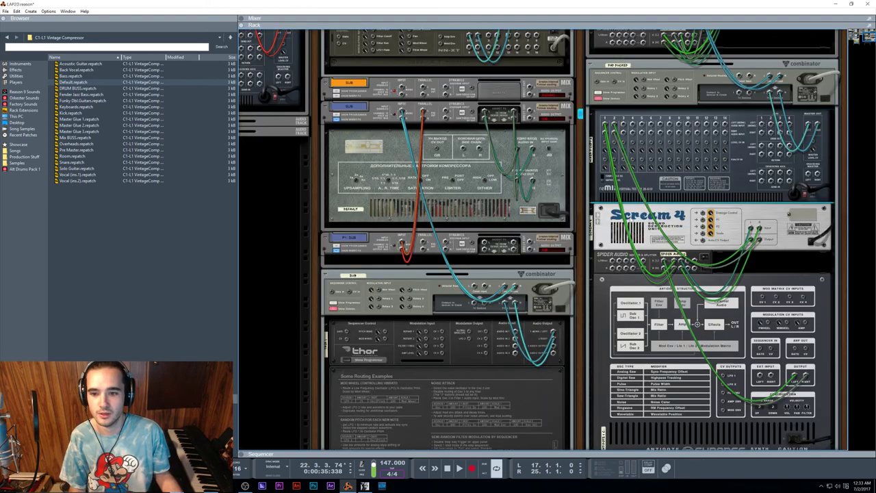
key(Tab)
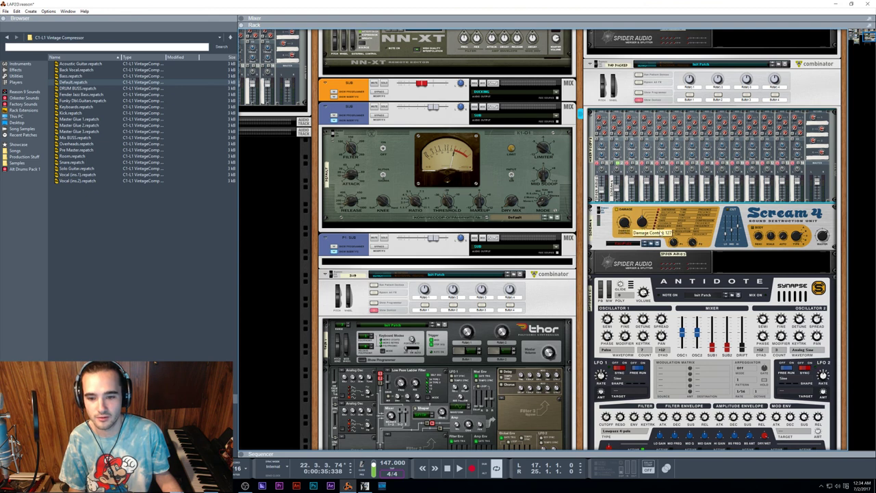
Adjust the Scream 4's Parameter 1 while the loop plays with line mixer channel 2 soloed
click(623, 223)
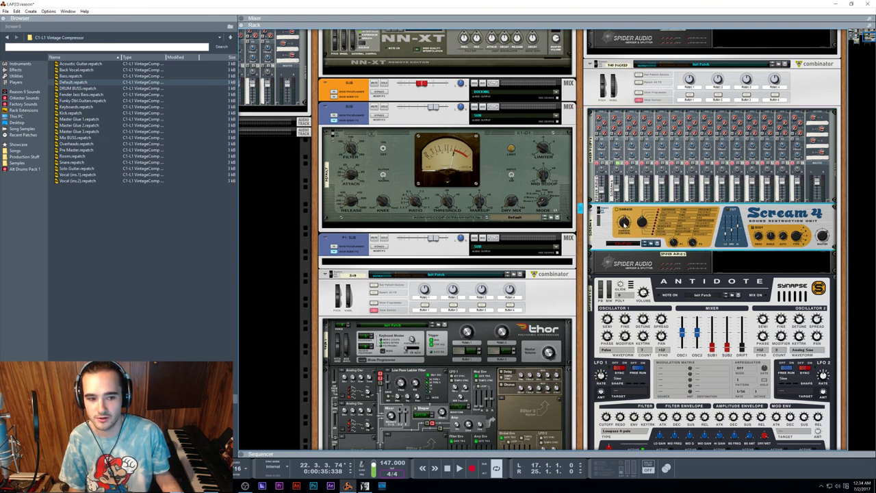
key(space)
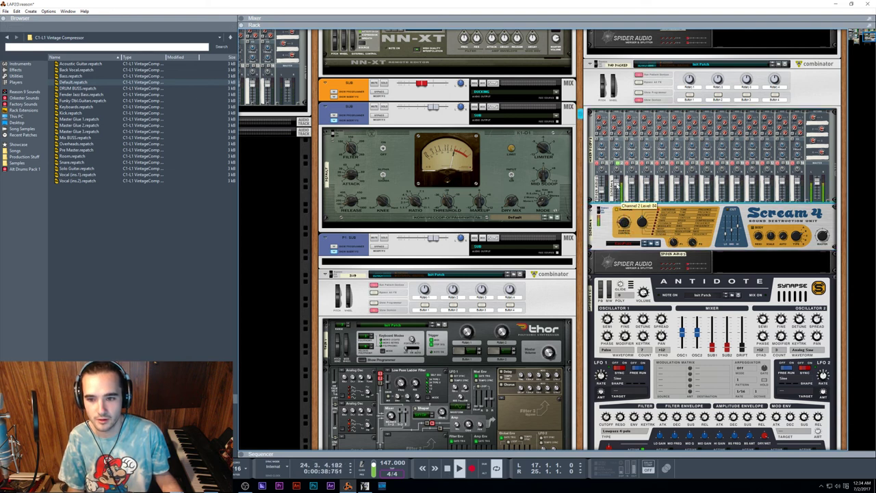
mouse_move(625, 224)
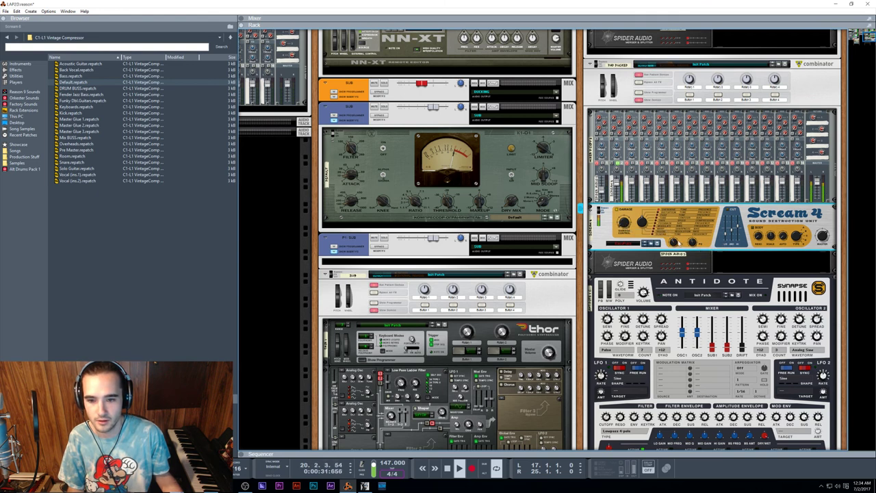
drag(675, 243, 682, 227)
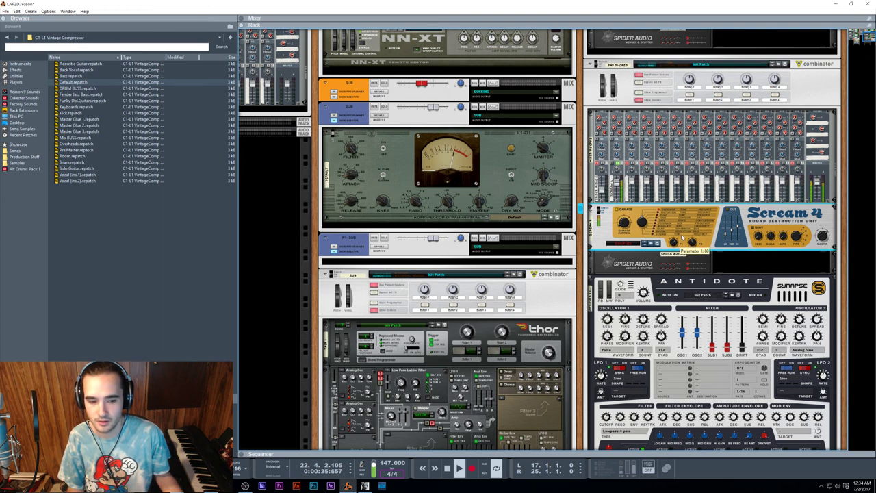
drag(673, 244, 673, 243)
key(space)
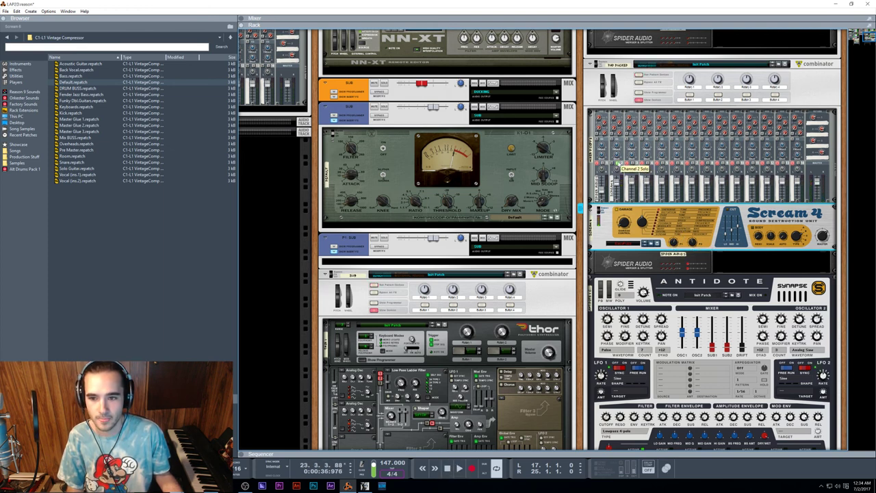
Take line mixer channel 2 out of solo and listen to the loop with its level set to 62
click(617, 162)
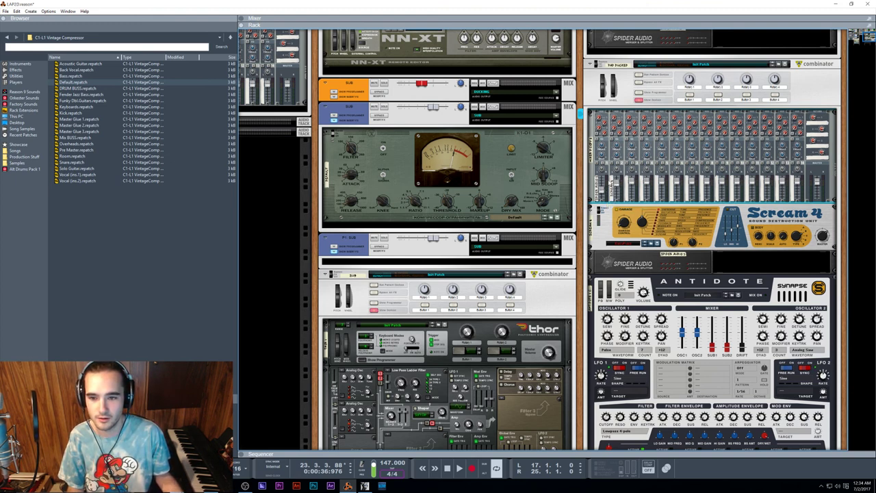
mouse_move(620, 186)
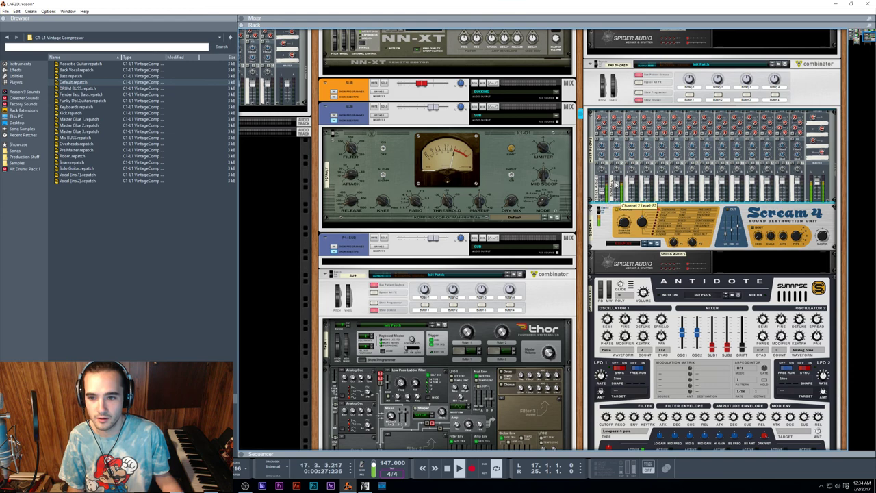
scroll(655, 215, down, 5)
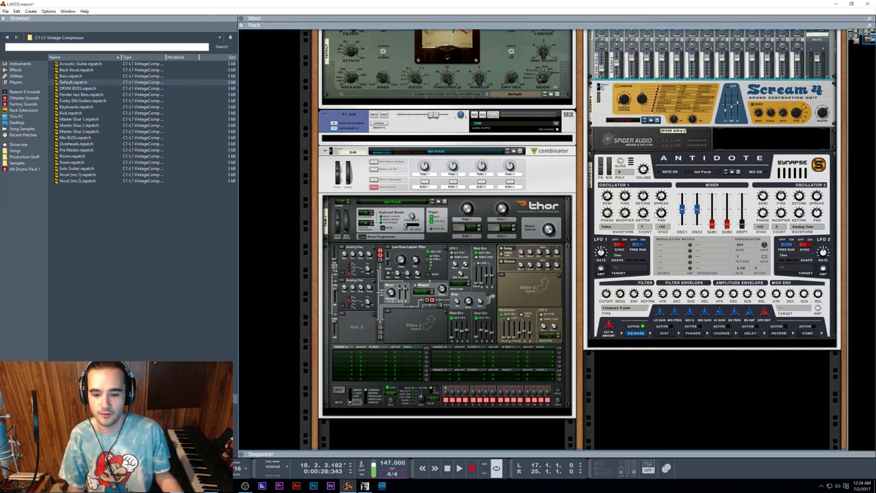
scroll(655, 214, up, 6)
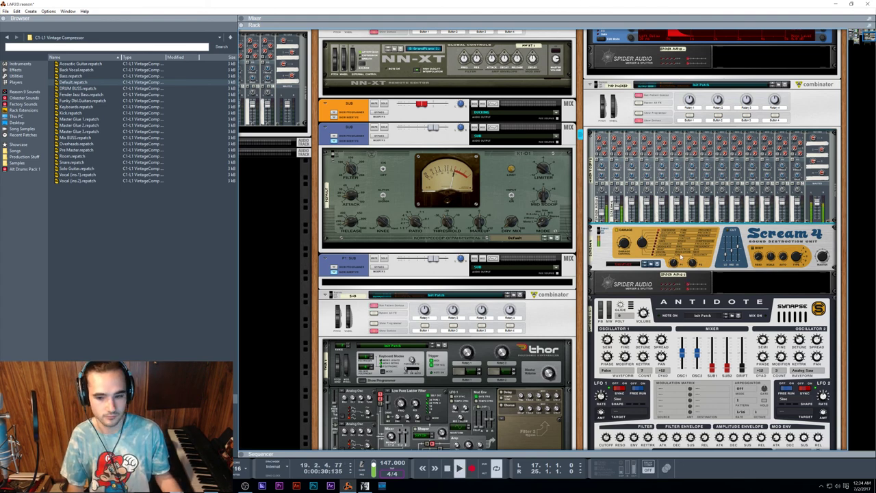
Try the B PAD DUCKED level at about -8.12 dB and a lower level on line mixer channel 2 during playback
scroll(617, 199, up, 5)
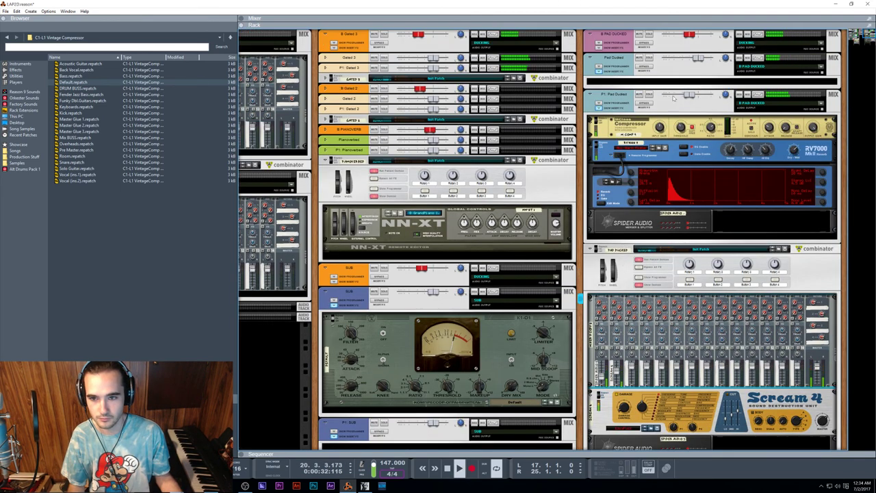
click(688, 35)
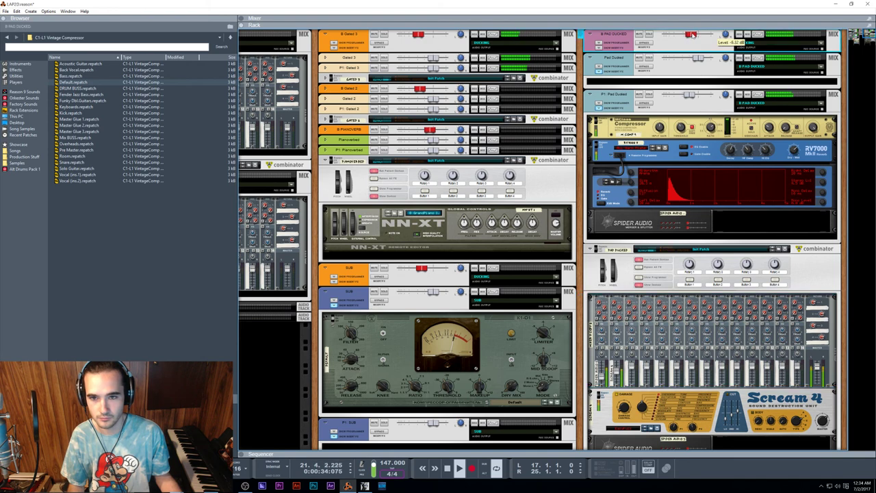
scroll(697, 58, down, 3)
click(615, 271)
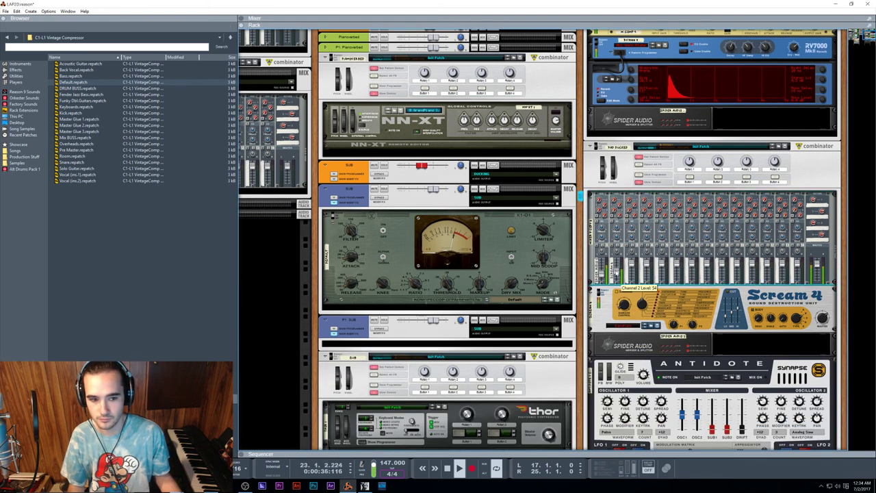
drag(616, 273, 617, 279)
key(space)
Check the Antidote's oscillator 1 fine tuning, and replay the loop with line mixer channel 2 muted for comparison
scroll(616, 271, down, 3)
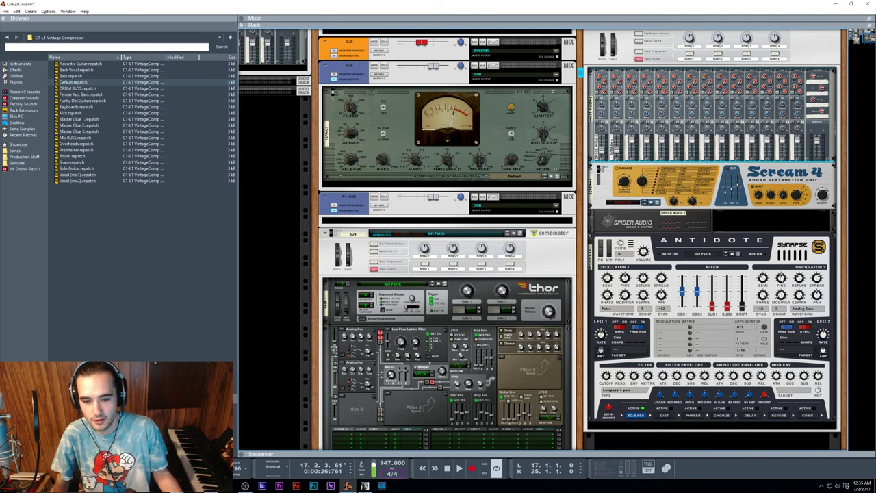
click(782, 279)
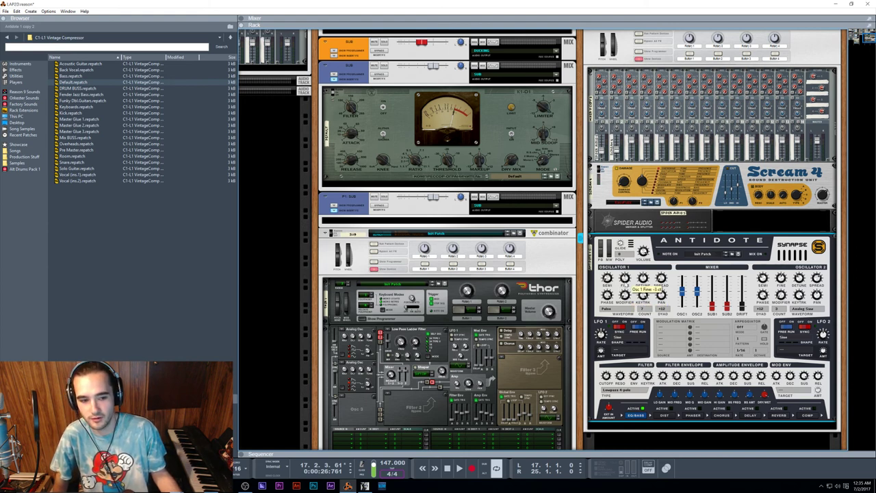
key(space)
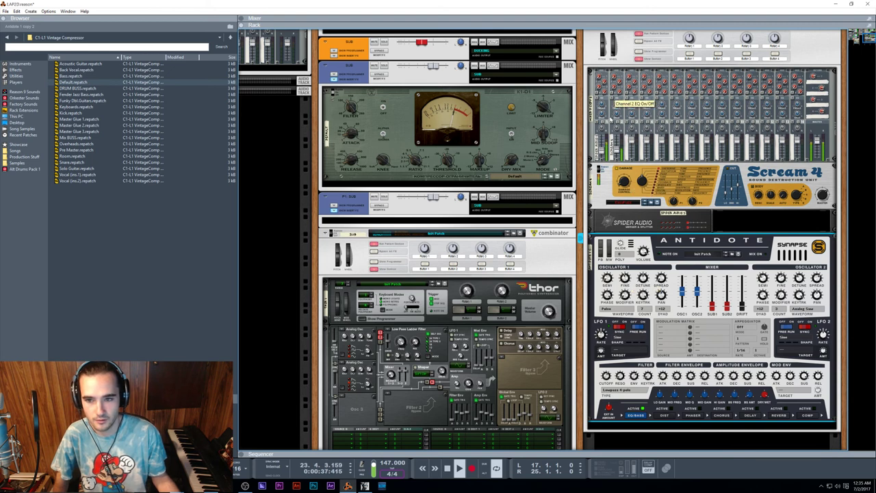
right_click(611, 123)
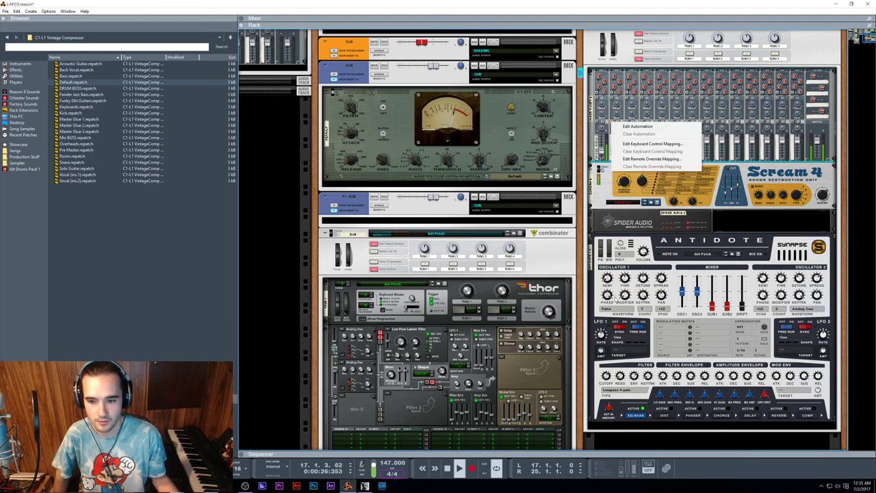
click(643, 288)
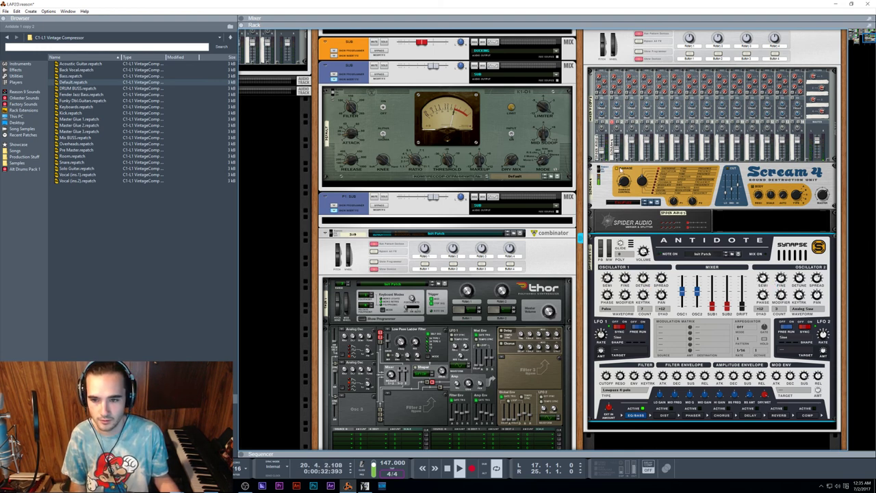
Bring line mixer channel 2 back at a level of 62 and set the B PAD DUCKED level to about -8.73 dB
click(602, 156)
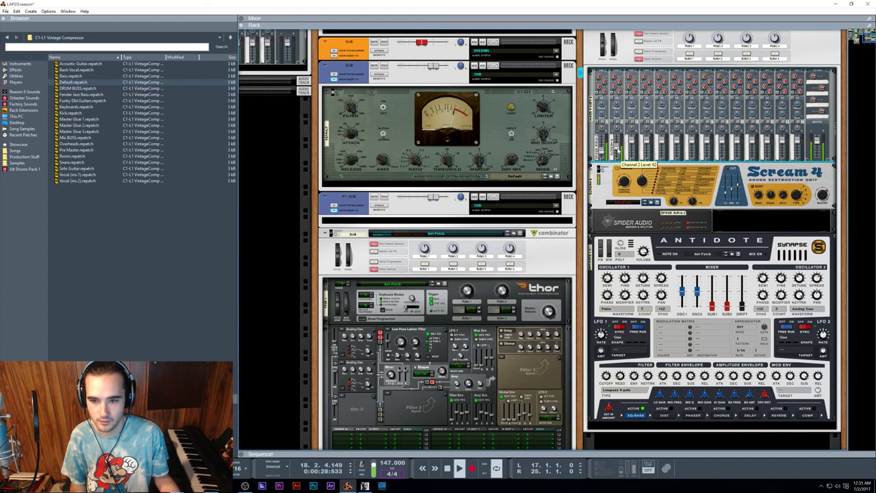
scroll(619, 147, up, 6)
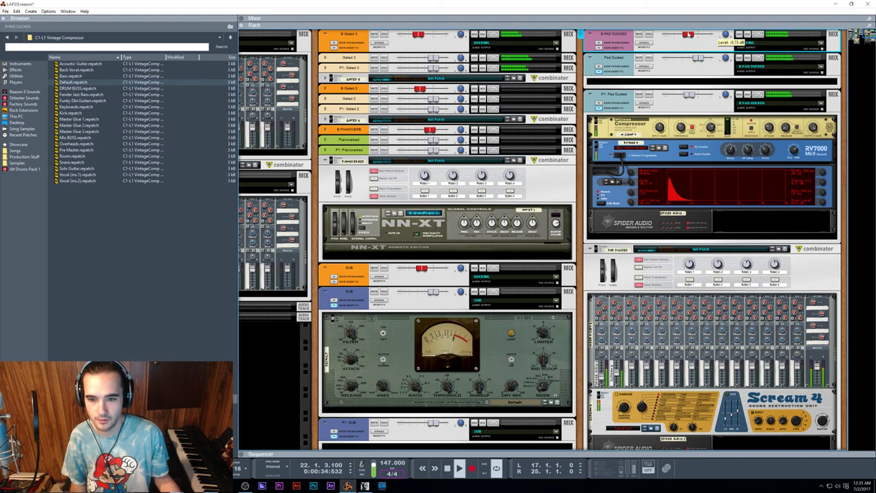
In the sequencer, duplicate the Gated 2 and SUB clips from bar 9 so the copies start at bar 17
key(F7)
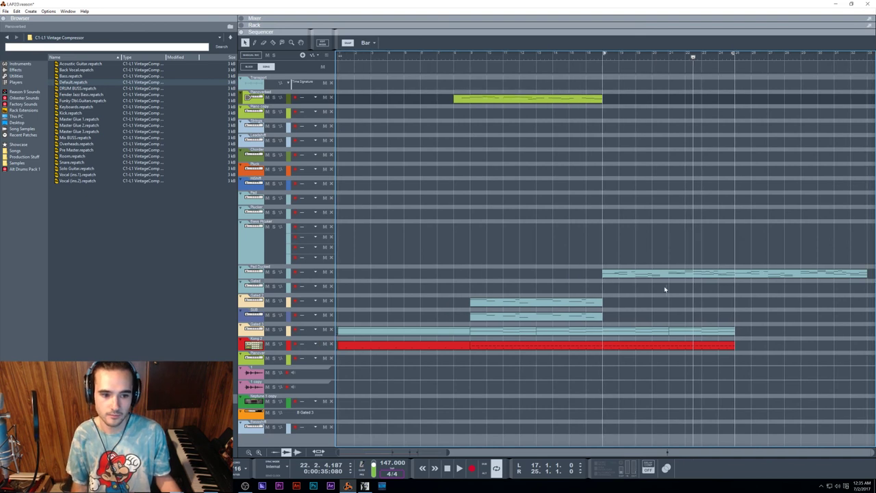
scroll(665, 289, down, 3)
scroll(659, 281, up, 4)
scroll(641, 266, left, 5)
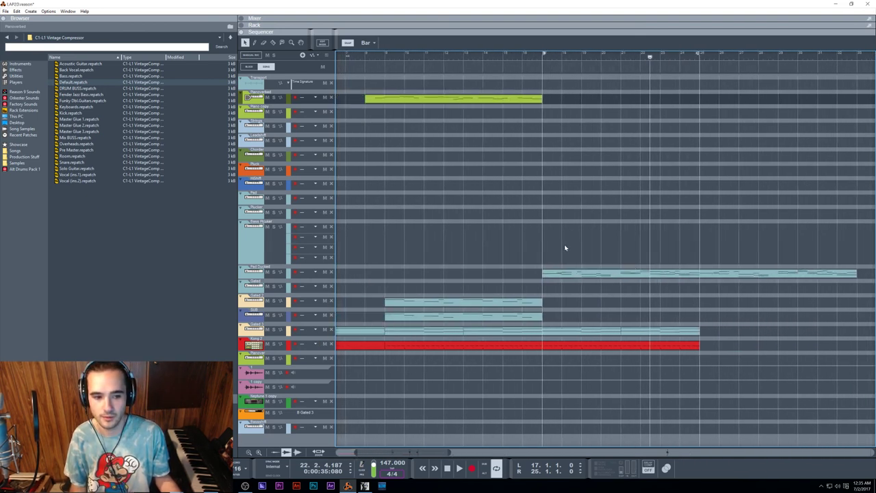
scroll(565, 248, left, 3)
click(469, 55)
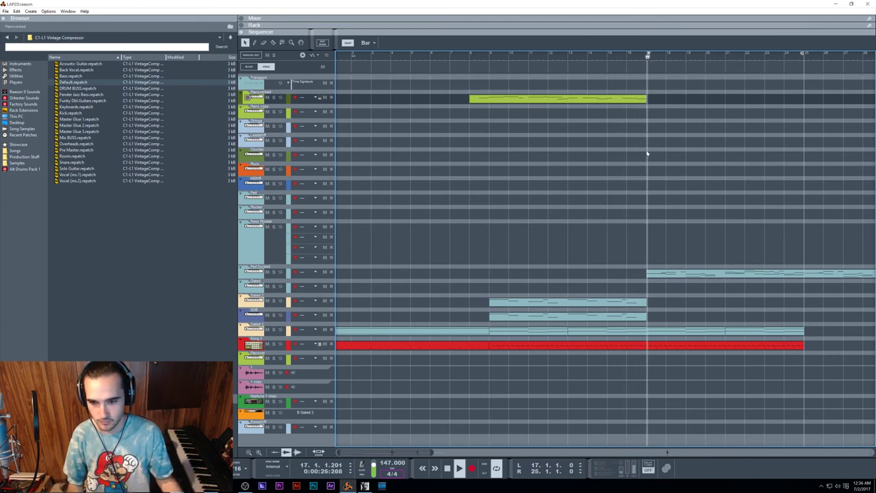
scroll(664, 202, down, 3)
key(space)
mouse_move(478, 323)
mouse_down()
mouse_move(399, 311)
mouse_move(486, 316)
mouse_up()
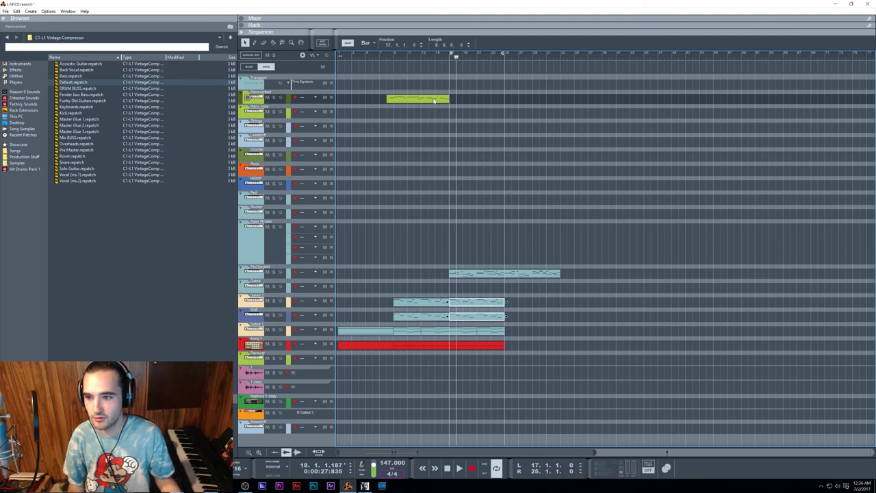
Split the Pianoverbed clip at bar 9 and duplicate its eight-bar part so the copy starts at bar 17
drag(427, 99, 489, 99)
key(ctrl+z)
key(r)
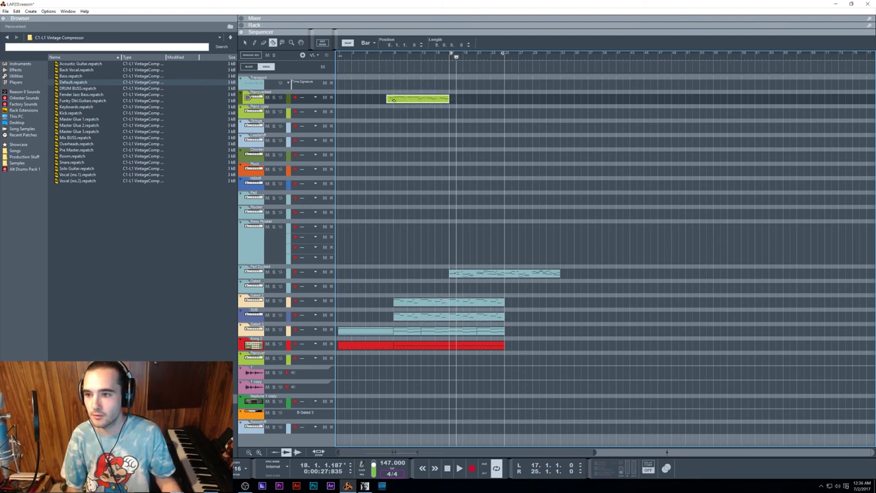
click(393, 100)
key(q)
drag(400, 100, 461, 102)
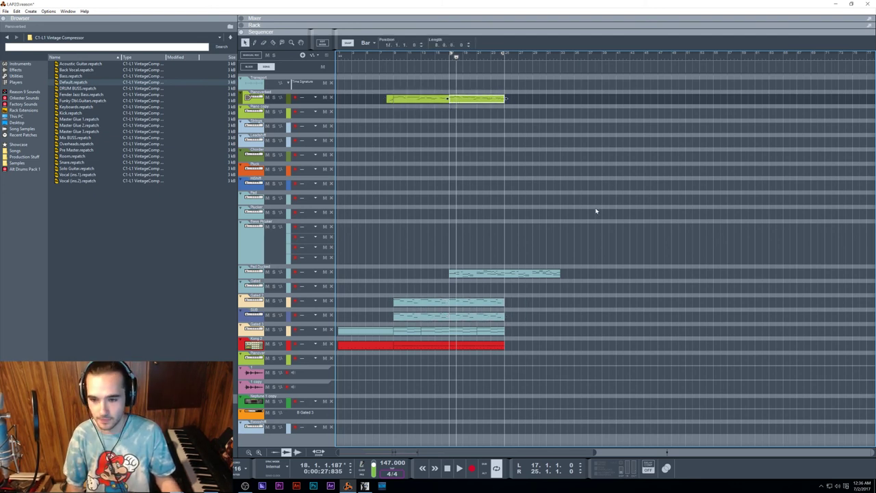
Draw an empty five-bar clip at bar 18 on the track below Strings and delete it
key(r)
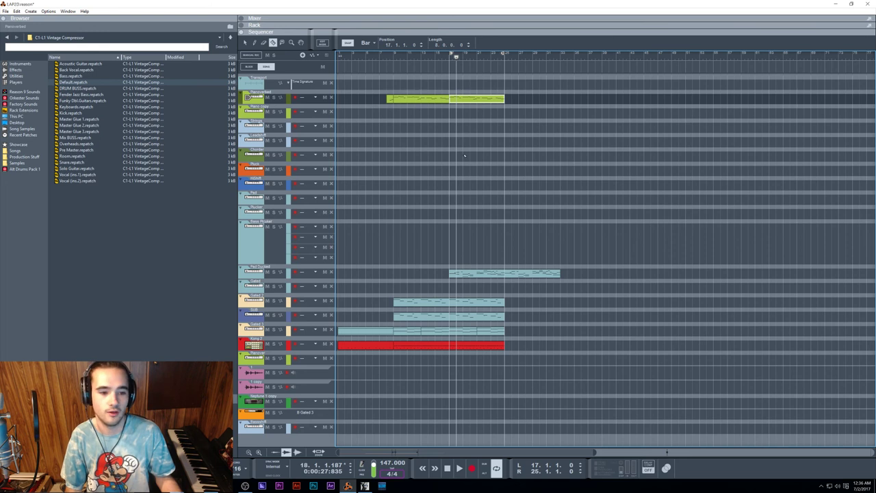
key(w)
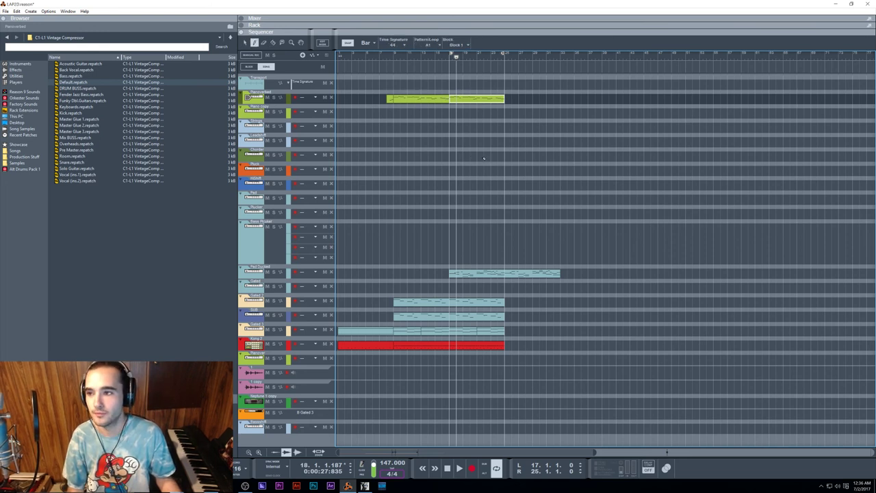
drag(463, 142, 490, 162)
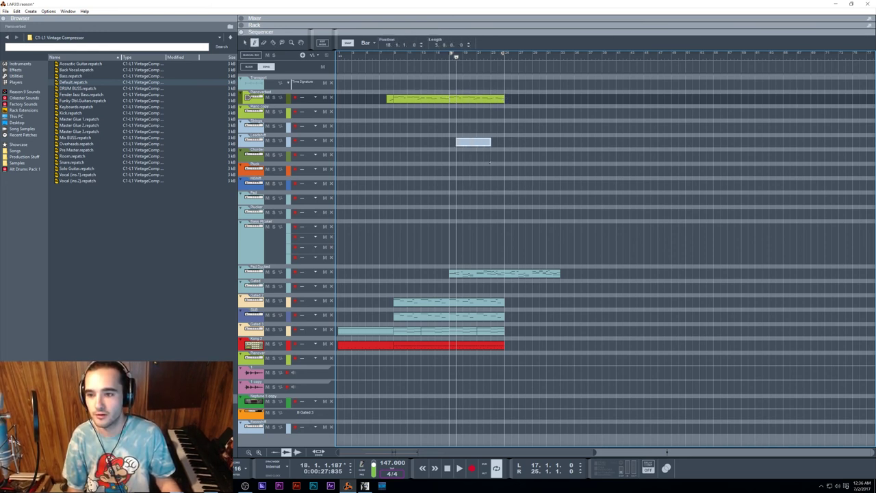
key(Delete)
key(q)
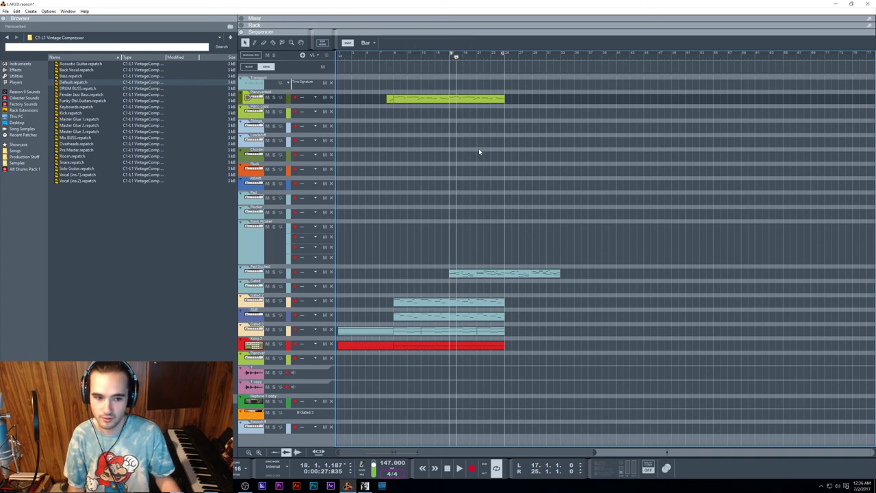
Cycle through the sequencer's pencil, eraser, razor, mute, magnify and hand tools and return to the Selection tool
key(r)
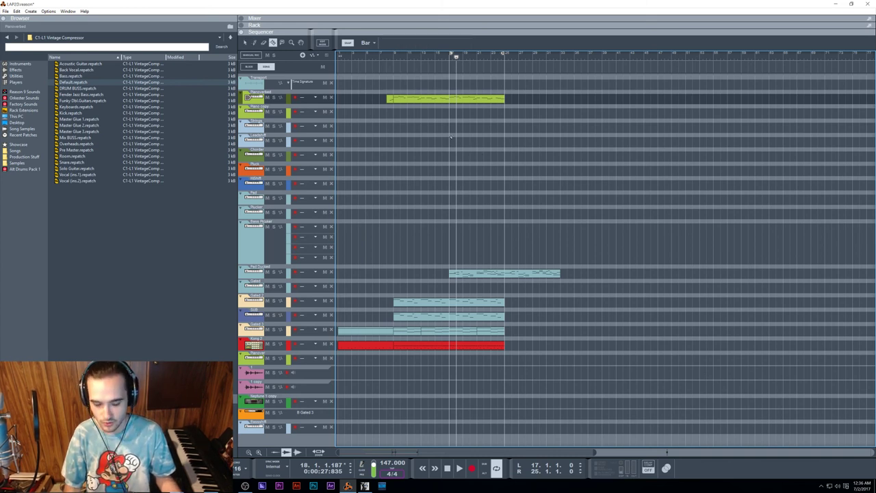
key(t)
key(y)
key(u)
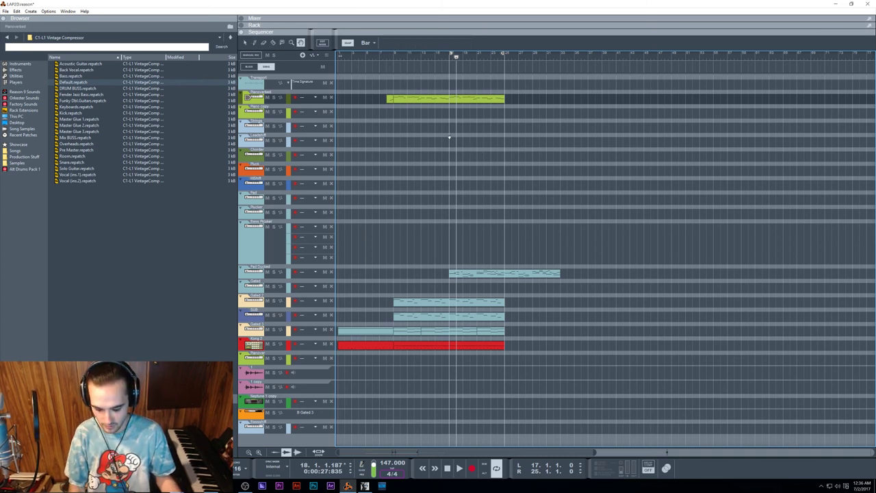
key(q)
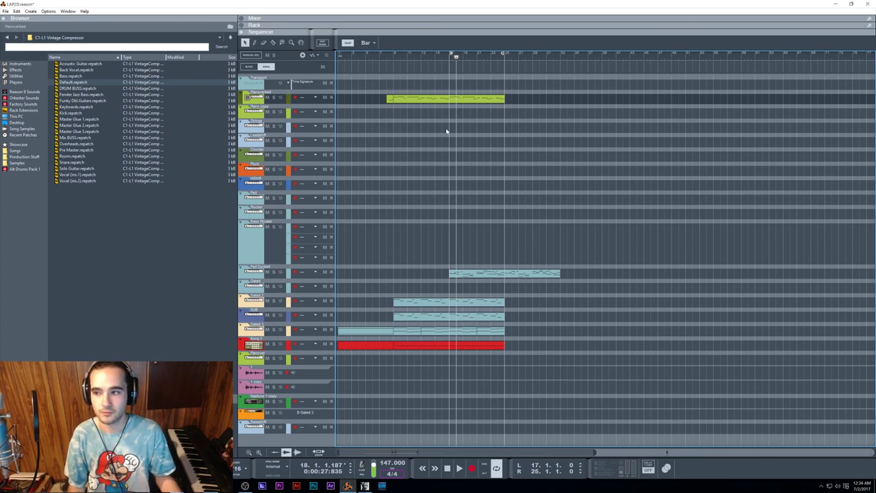
key(w)
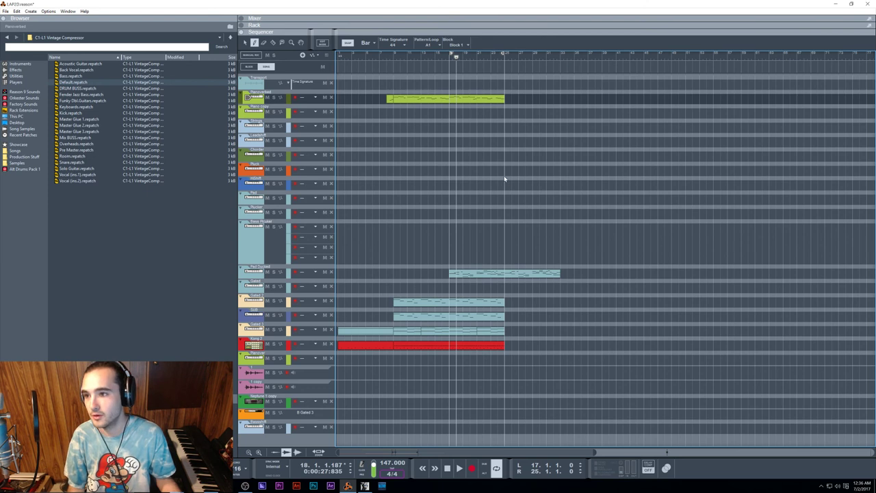
key(e)
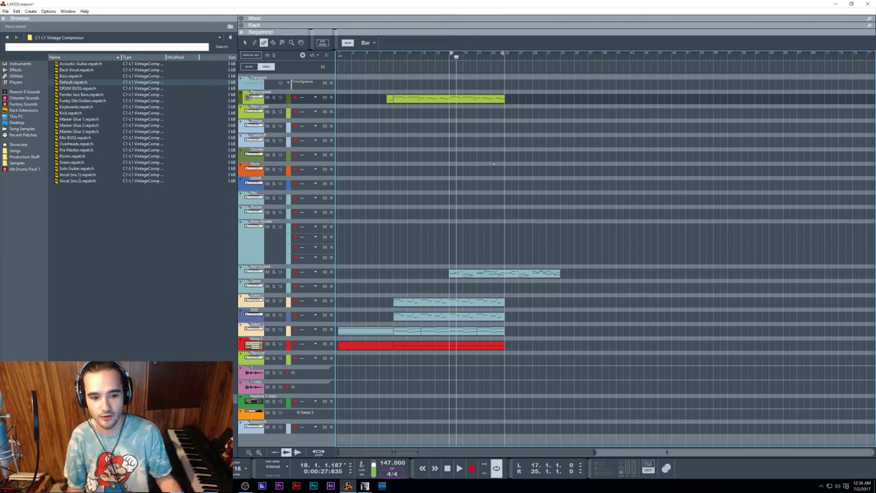
key(r)
drag(477, 152, 518, 172)
key(t)
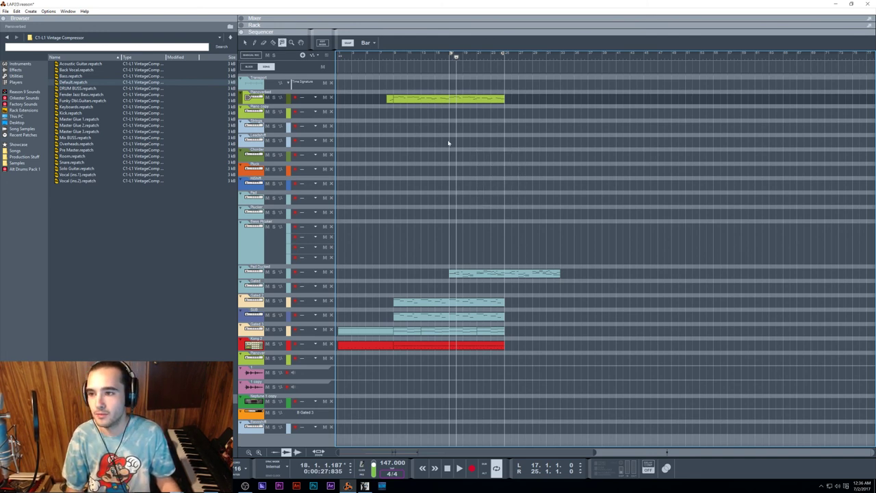
key(y)
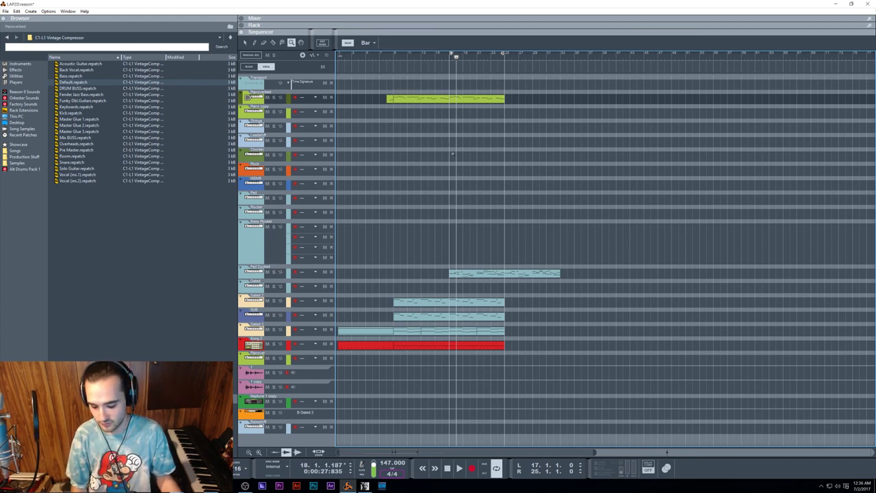
key(u)
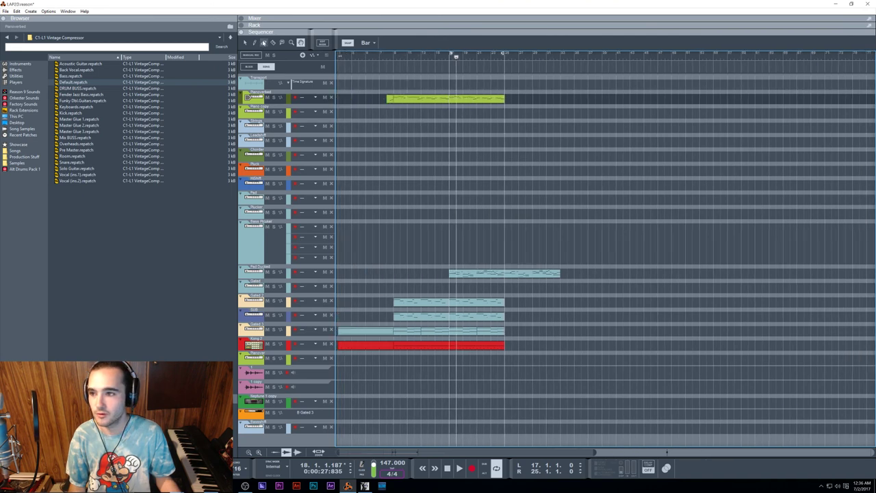
click(245, 42)
scroll(554, 228, right, 5)
scroll(553, 228, left, 5)
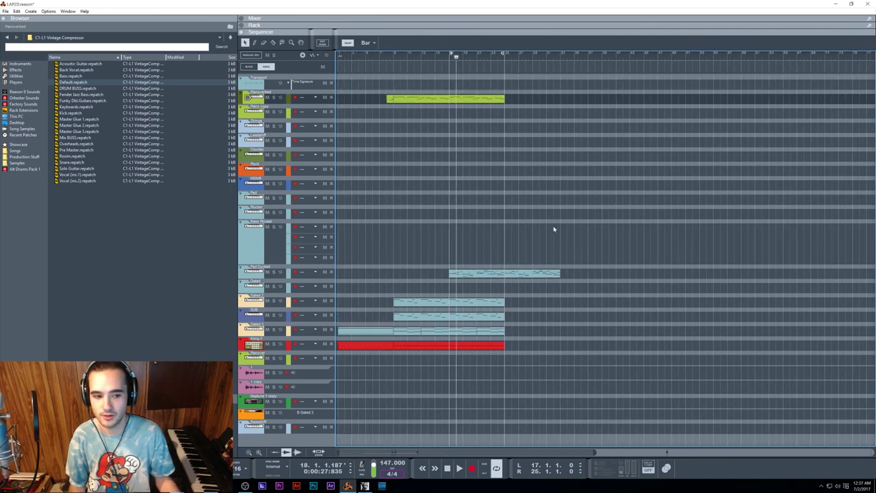
scroll(554, 229, right, 4)
scroll(558, 230, left, 3)
scroll(558, 230, up, 3)
scroll(558, 230, down, 4)
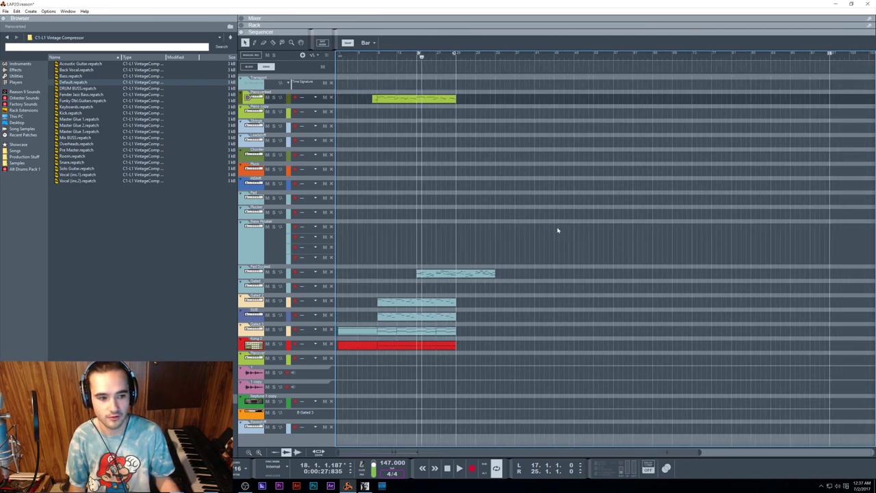
scroll(558, 230, up, 2)
scroll(558, 230, left, 1)
scroll(558, 230, left, 6)
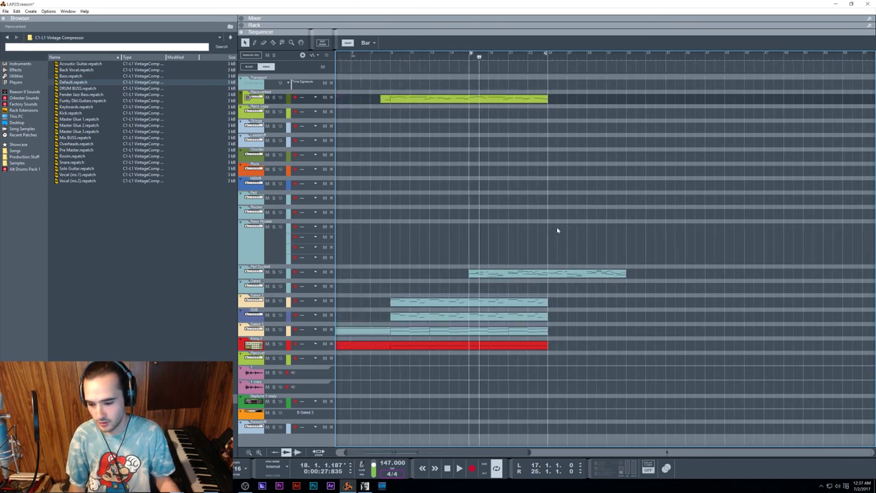
Look over the arrangement along the timeline, comparing the tracks at compact and enlarged track heights
scroll(556, 230, right, 2)
scroll(556, 230, left, 2)
scroll(555, 230, left, 1)
scroll(552, 236, right, 3)
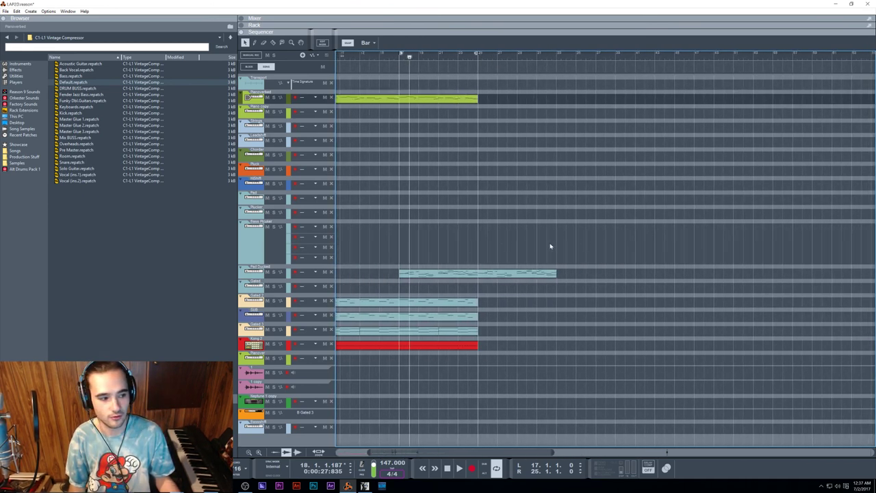
scroll(551, 238, left, 2)
scroll(549, 232, down, 3)
scroll(549, 225, up, 3)
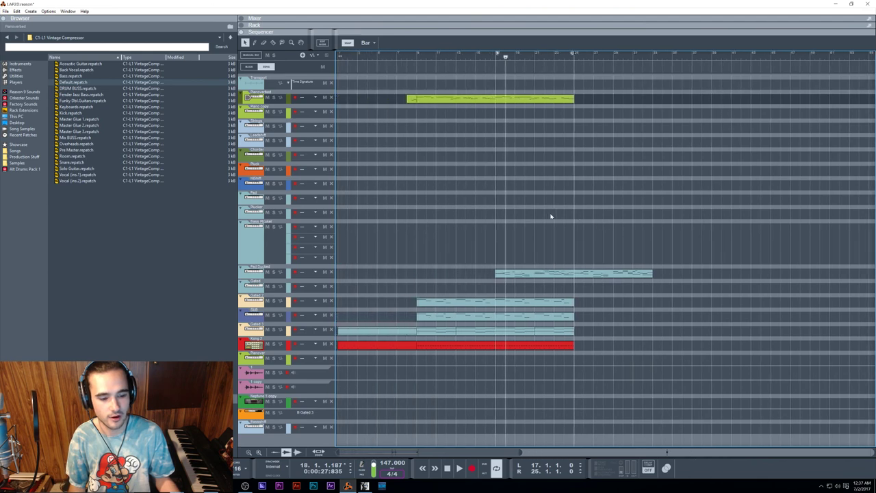
scroll(550, 260, down, 2)
scroll(552, 262, up, 3)
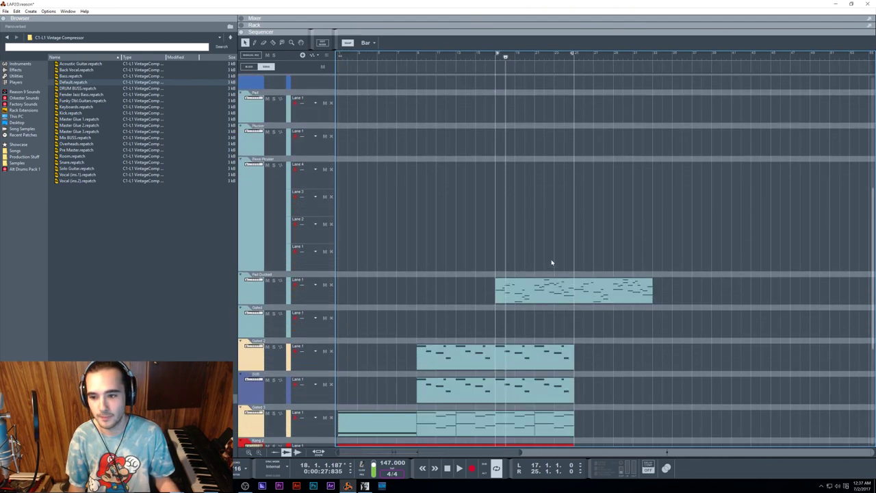
scroll(551, 262, down, 3)
scroll(551, 262, up, 3)
scroll(551, 262, down, 3)
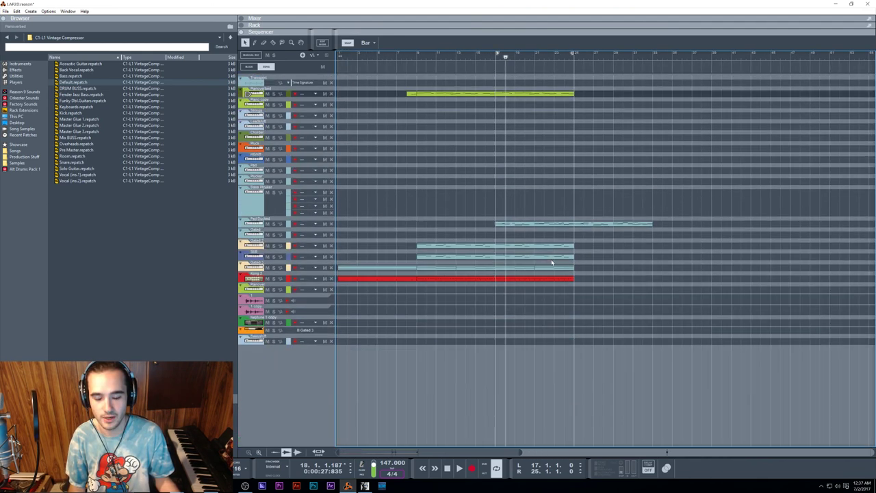
scroll(552, 262, up, 3)
scroll(552, 263, right, 3)
scroll(551, 262, down, 4)
scroll(474, 250, up, 1)
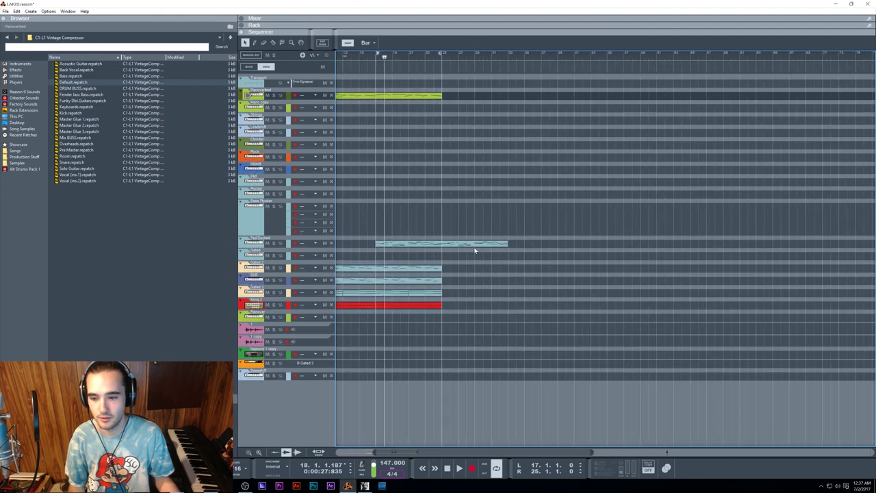
scroll(475, 250, up, 2)
scroll(475, 251, down, 2)
scroll(475, 251, up, 2)
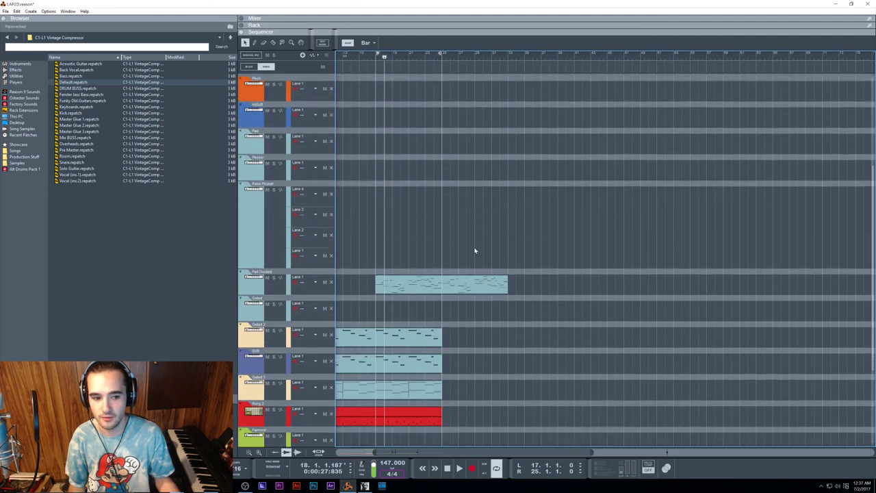
scroll(475, 250, down, 2)
Examine the clips around bars 9 to 33 at close and wide timeline magnifications
scroll(475, 251, down, 5)
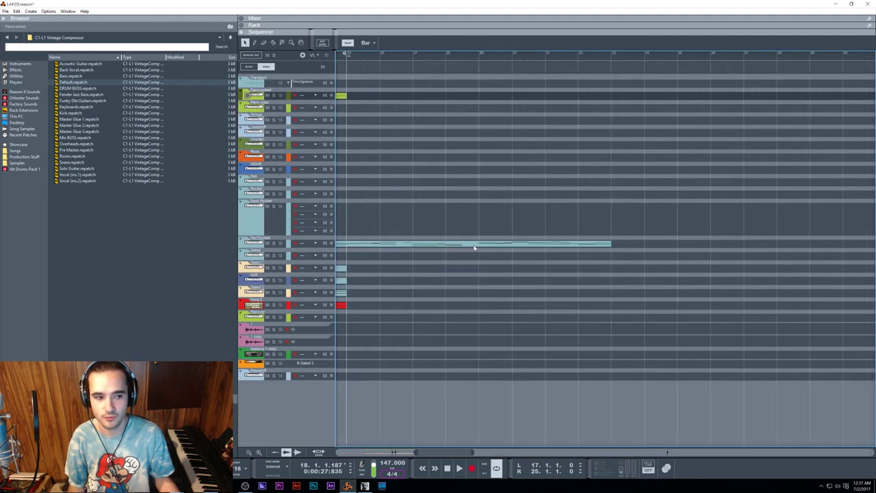
scroll(474, 248, up, 5)
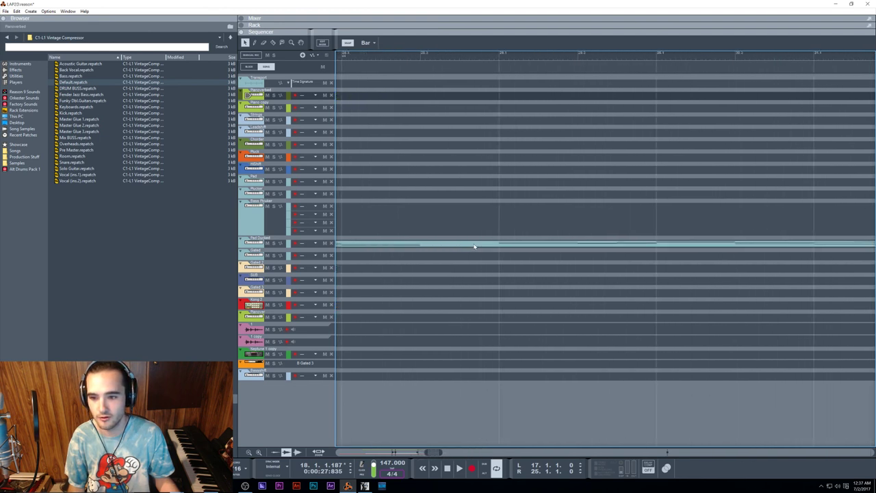
scroll(474, 245, down, 5)
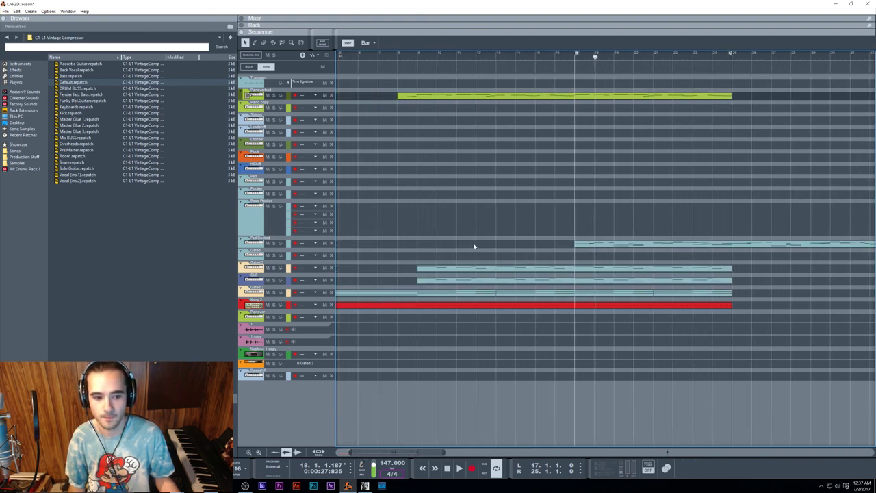
scroll(513, 264, left, 2)
scroll(578, 245, up, 4)
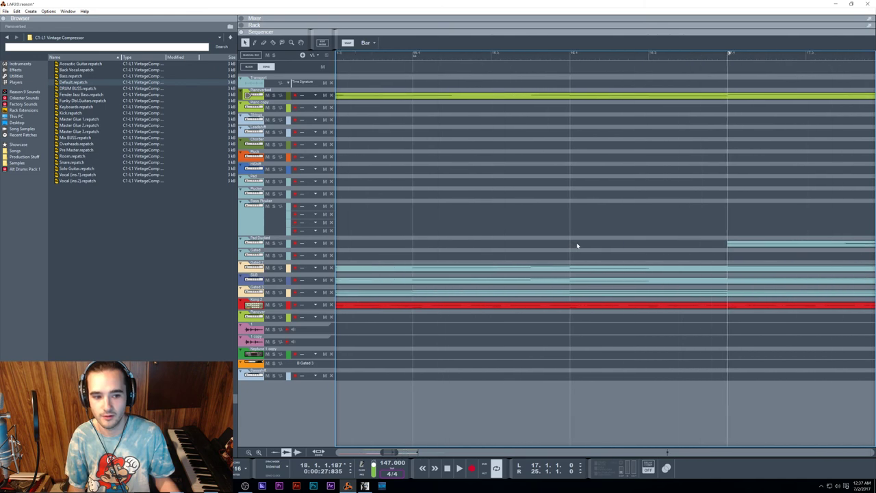
scroll(577, 245, down, 4)
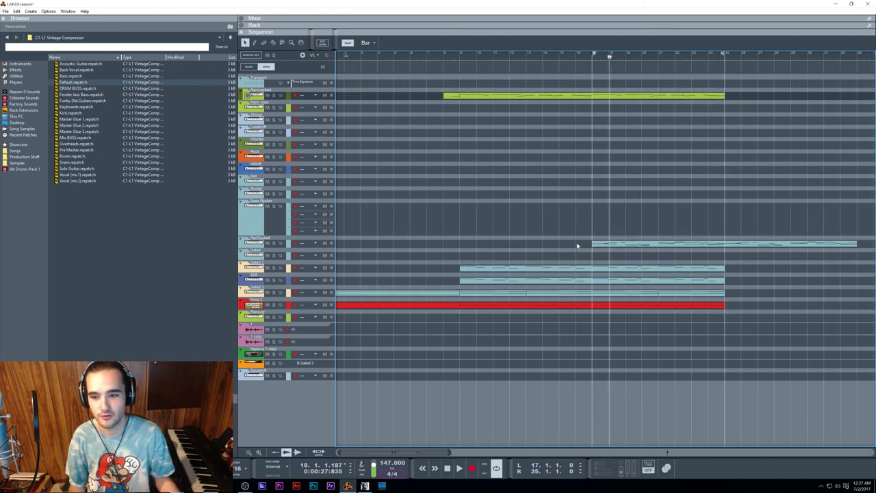
scroll(577, 245, up, 4)
scroll(576, 245, down, 1)
scroll(575, 245, up, 1)
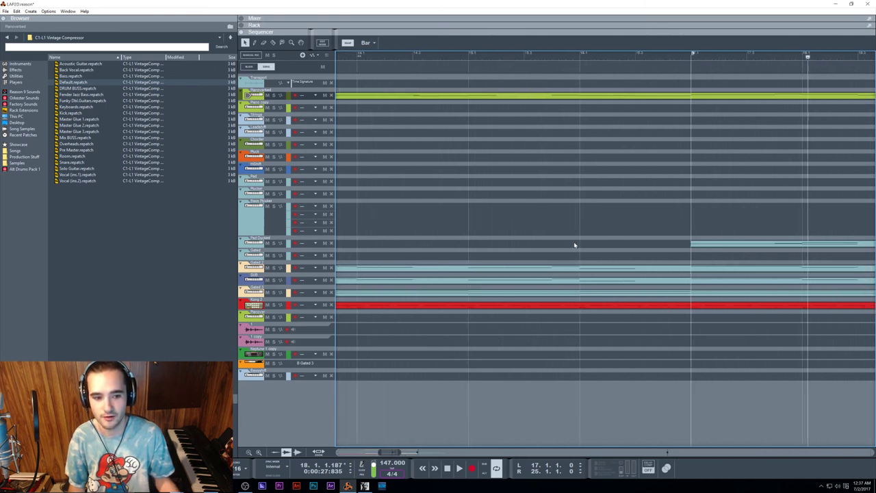
scroll(575, 245, down, 2)
scroll(574, 245, down, 1)
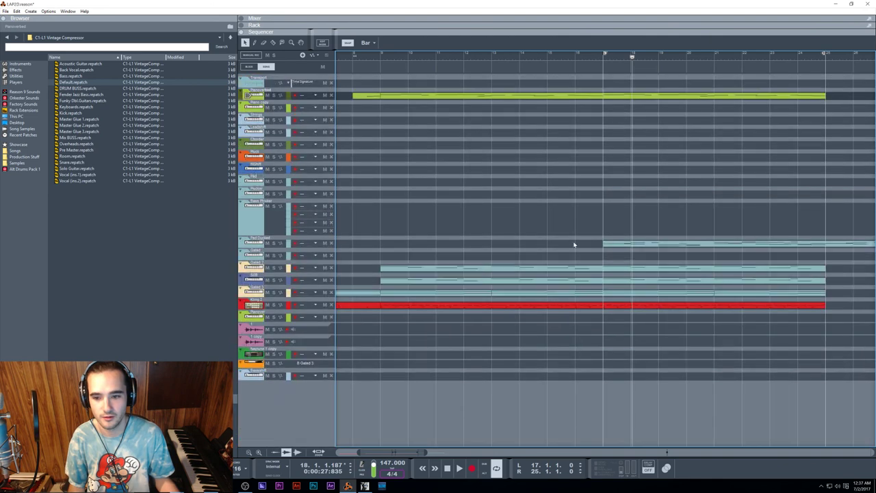
scroll(574, 244, up, 2)
scroll(574, 244, up, 2)
scroll(574, 245, down, 1)
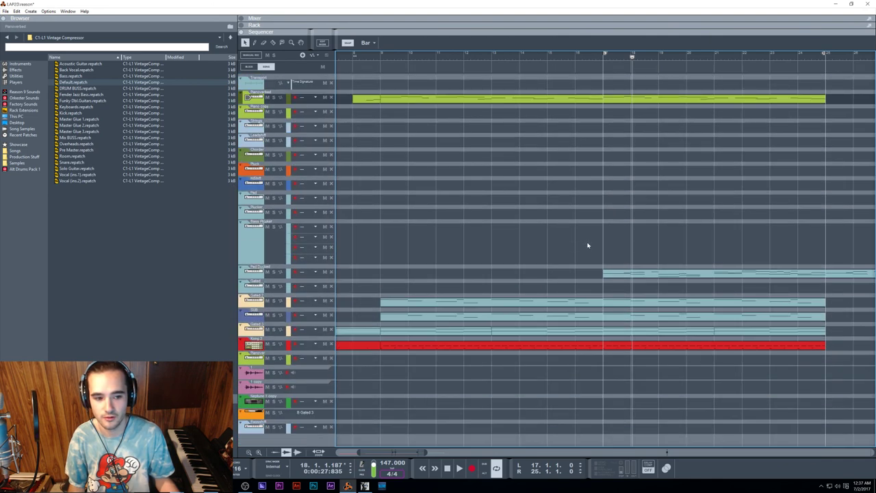
scroll(588, 245, up, 3)
scroll(588, 245, down, 4)
scroll(589, 250, right, 2)
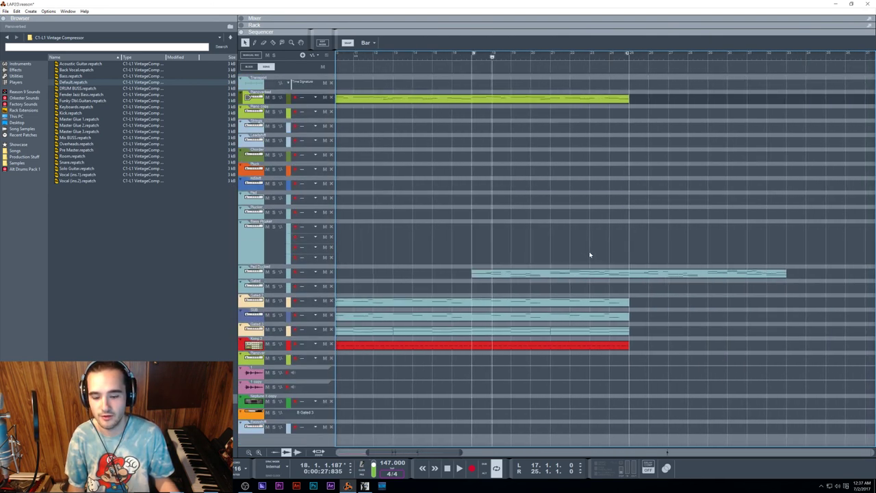
scroll(588, 248, right, 2)
scroll(596, 244, left, 5)
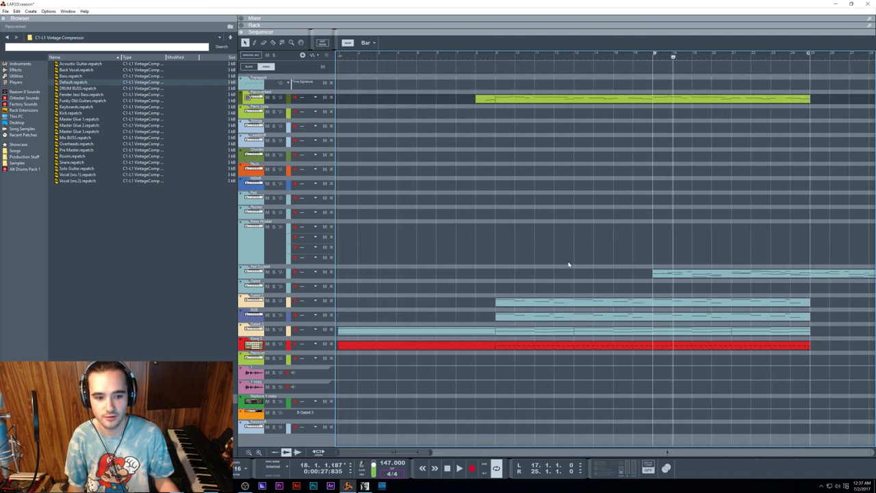
scroll(567, 257, right, 2)
scroll(566, 246, left, 1)
Show the rack and look across its device columns between Pad Ducked and the drum channels
key(F6)
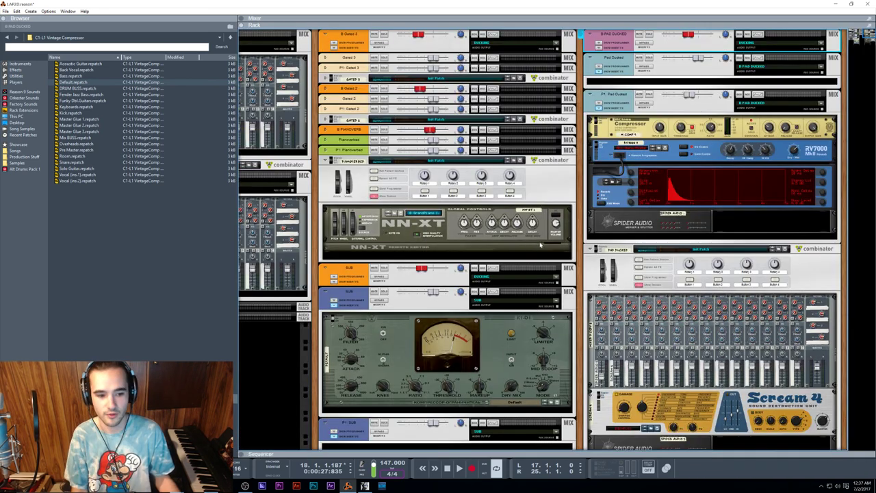
scroll(540, 245, left, 3)
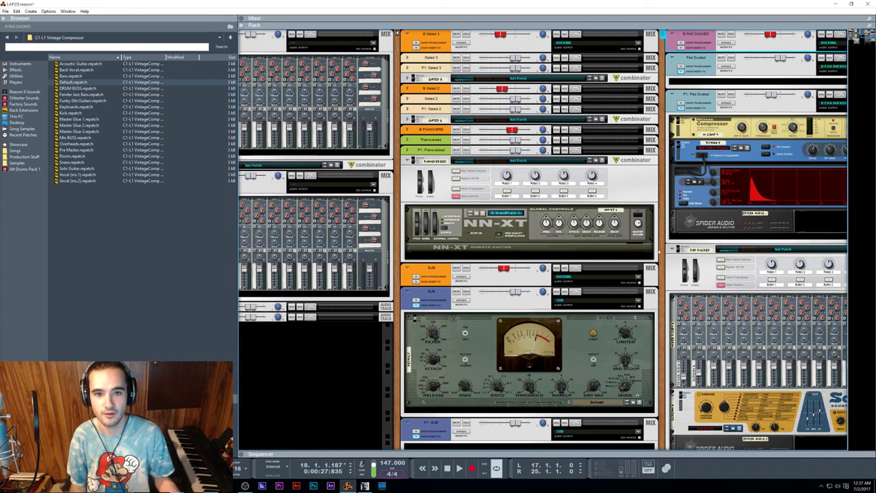
scroll(659, 252, left, 5)
scroll(658, 253, right, 3)
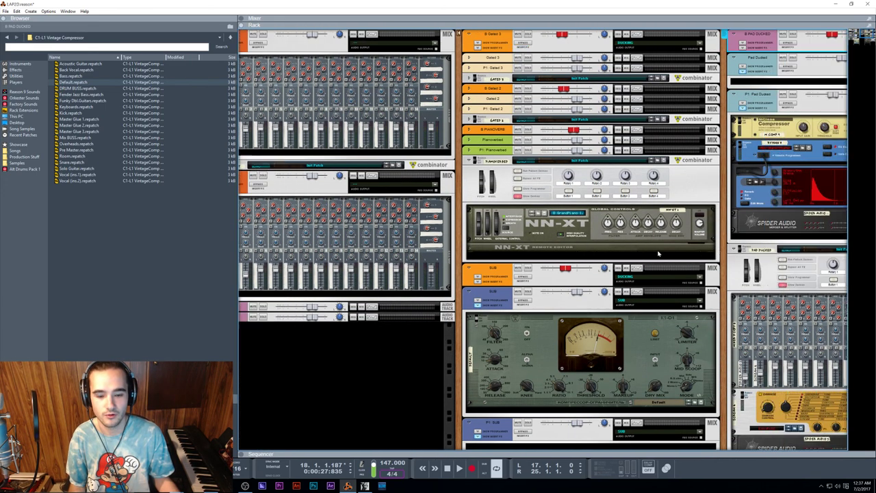
scroll(658, 253, left, 5)
scroll(674, 267, right, 2)
scroll(687, 277, left, 1)
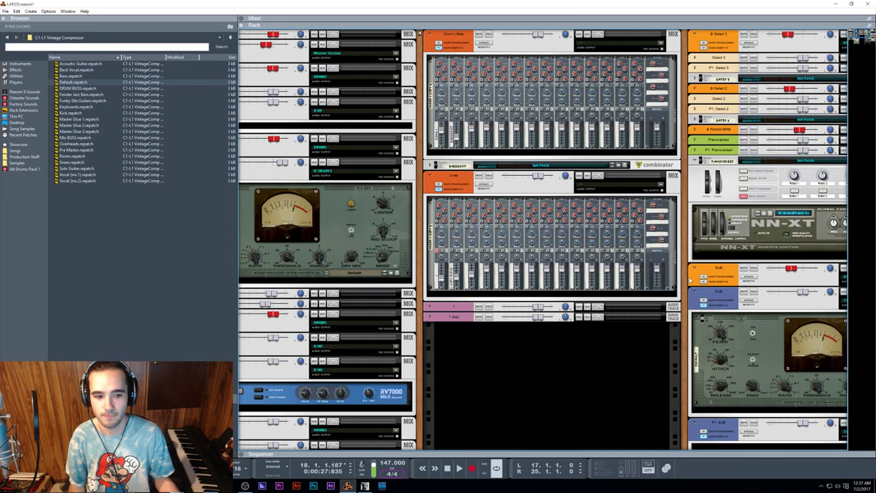
scroll(690, 280, left, 5)
scroll(690, 288, right, 9)
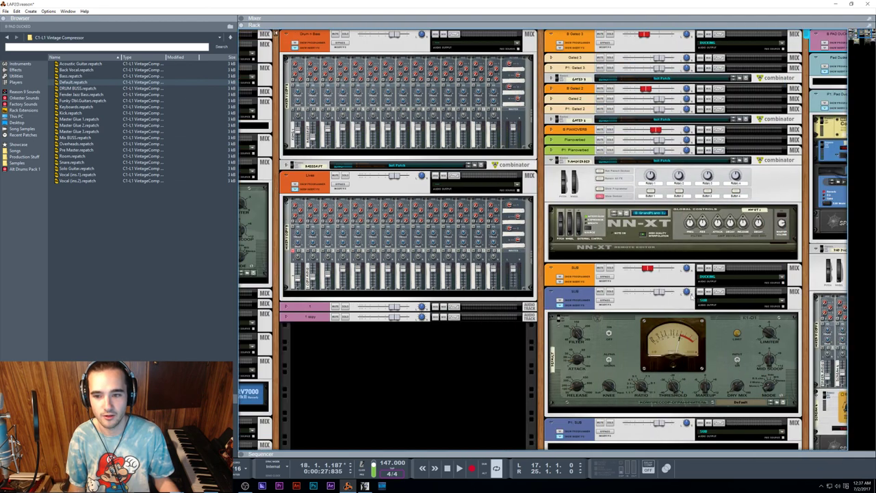
scroll(691, 295, left, 3)
scroll(691, 296, right, 3)
Show the mixer and look over the channel strips through to the DRUMS bus
key(F5)
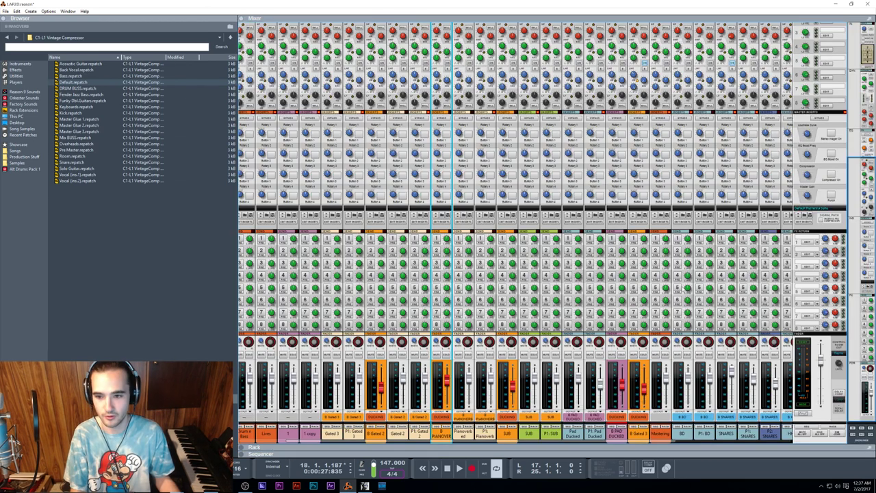
scroll(691, 296, right, 5)
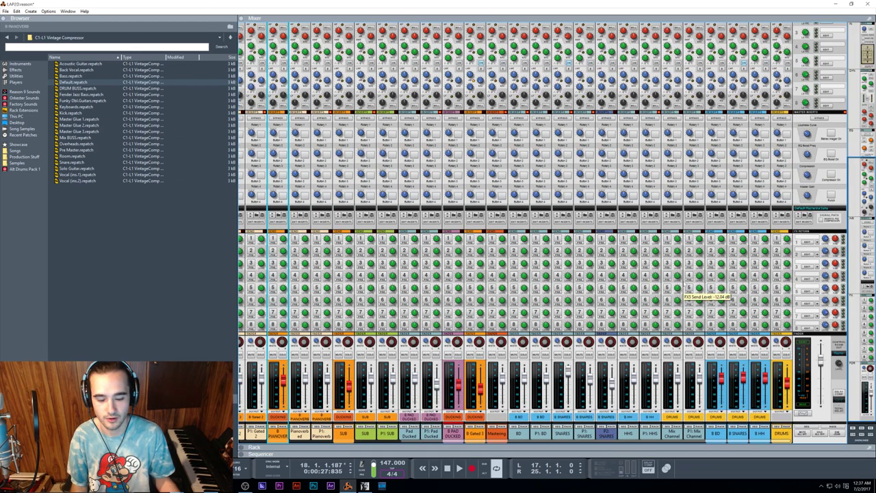
scroll(688, 293, up, 1)
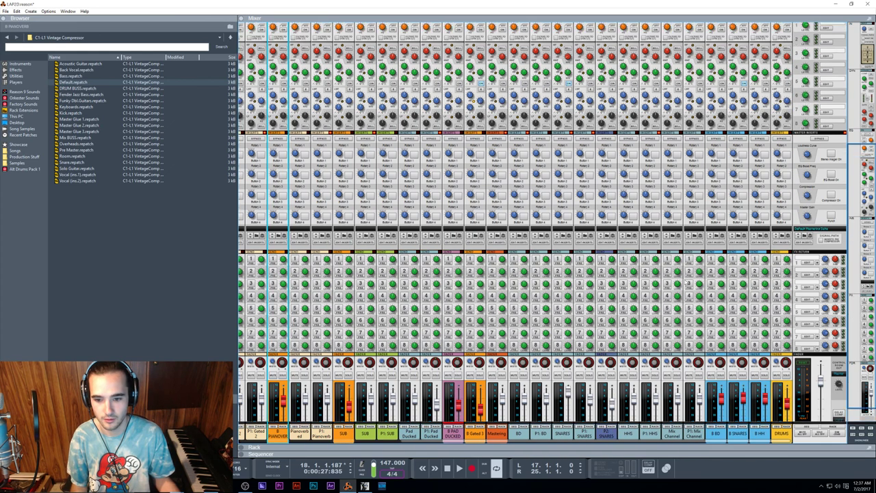
scroll(687, 283, down, 1)
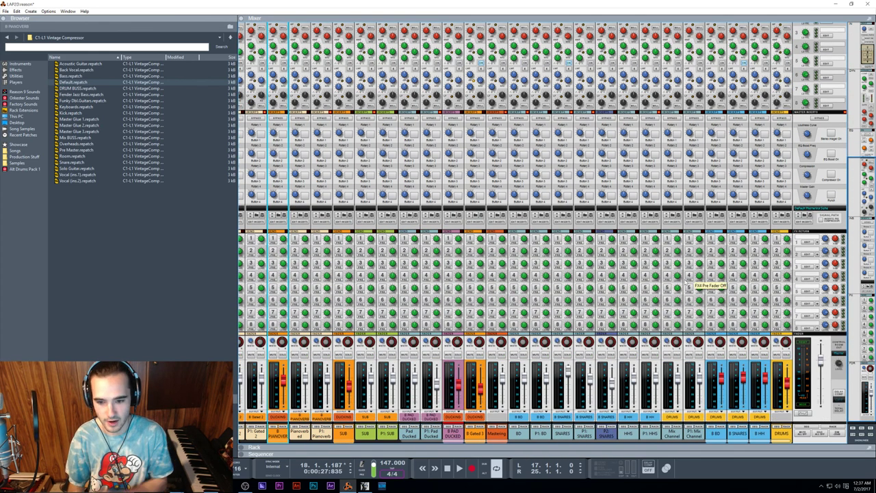
Show the rack alongside the mixer, and return to the sequencer to view the arrangement around bar 17
key(F6)
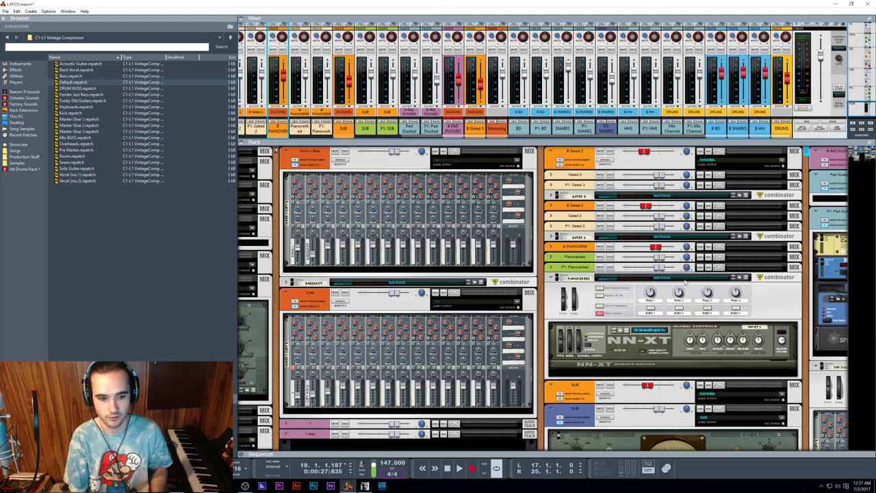
key(F7)
scroll(699, 331, down, 4)
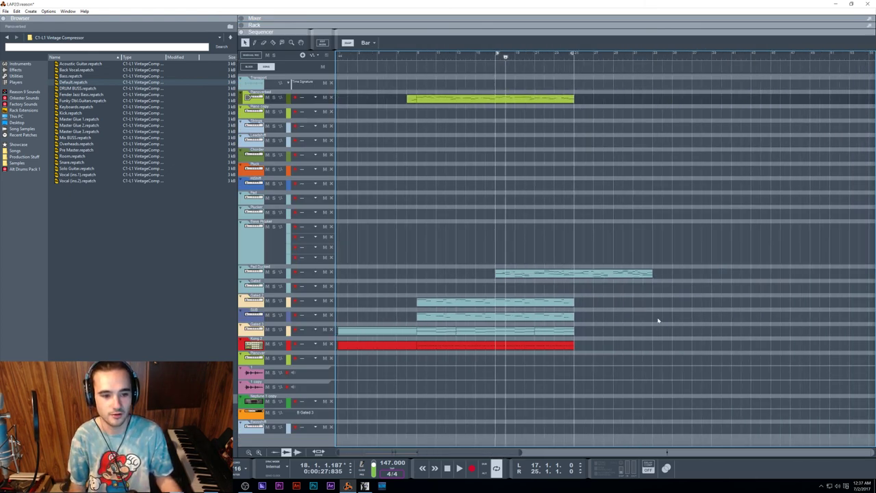
scroll(656, 316, up, 3)
scroll(656, 315, left, 3)
scroll(657, 312, up, 2)
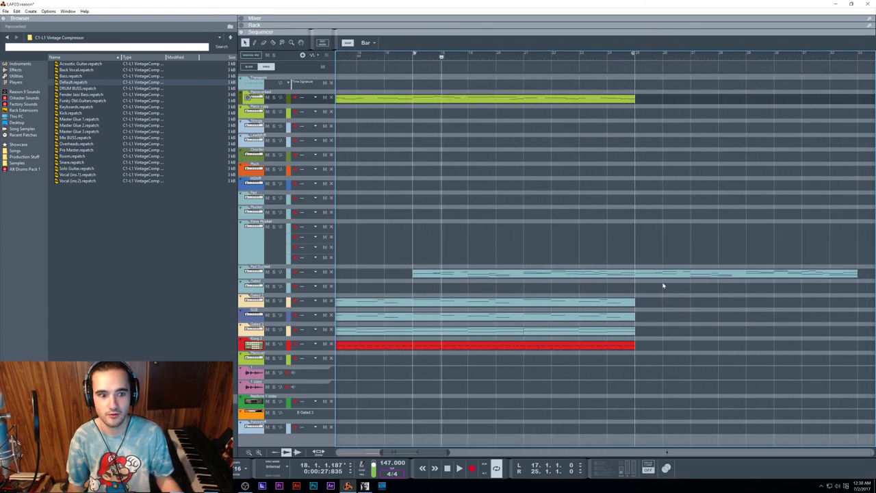
scroll(663, 285, left, 3)
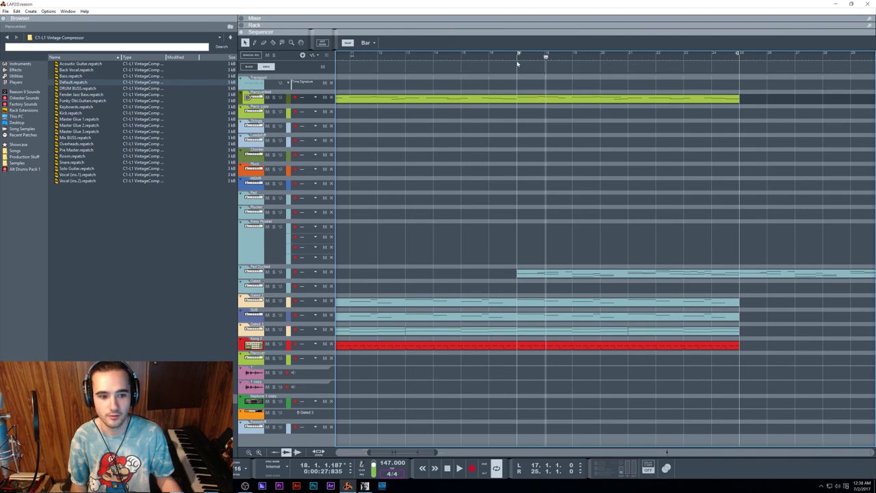
Look across the rack from the Pad Ducked devices to the drum channels and return to the sequencer with the Tool Window closed
key(F6)
scroll(580, 280, right, 3)
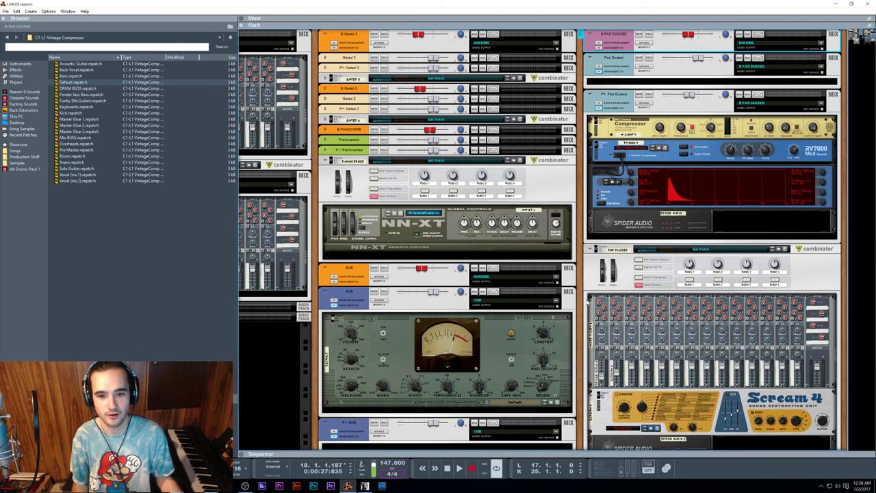
scroll(588, 296, left, 8)
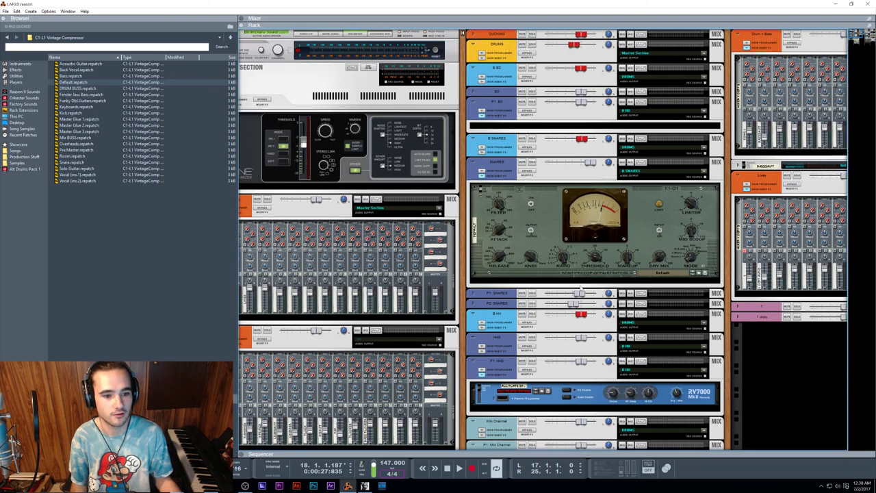
key(F5)
key(F8)
key(F7)
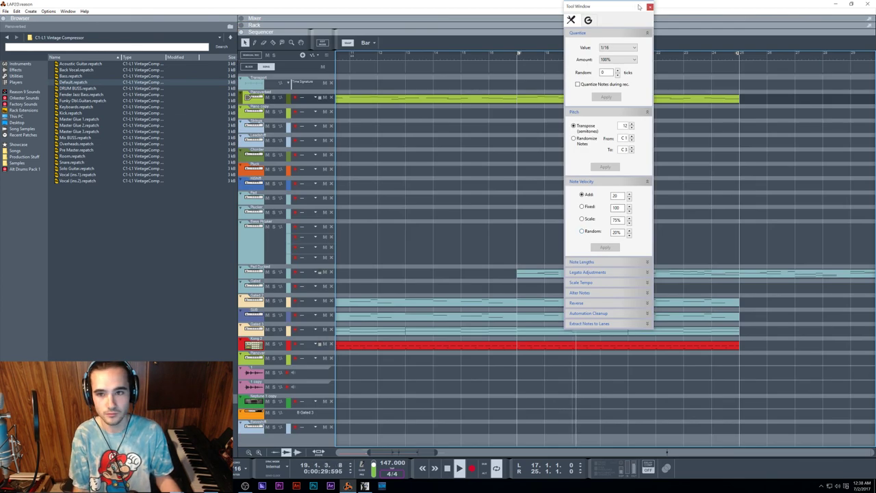
click(650, 8)
Restart playback from bar 17
key(space)
click(518, 55)
key(space)
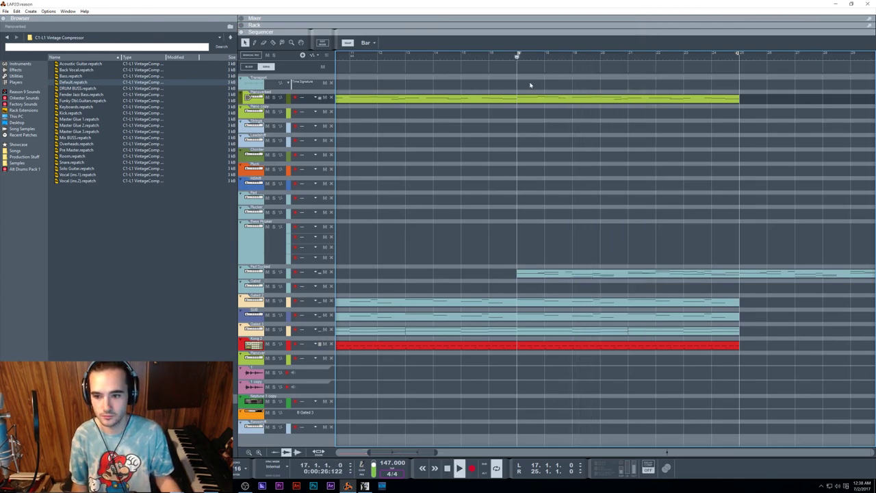
Solo the Pad Ducked track during playback
scroll(595, 170, left, 1)
scroll(595, 170, left, 2)
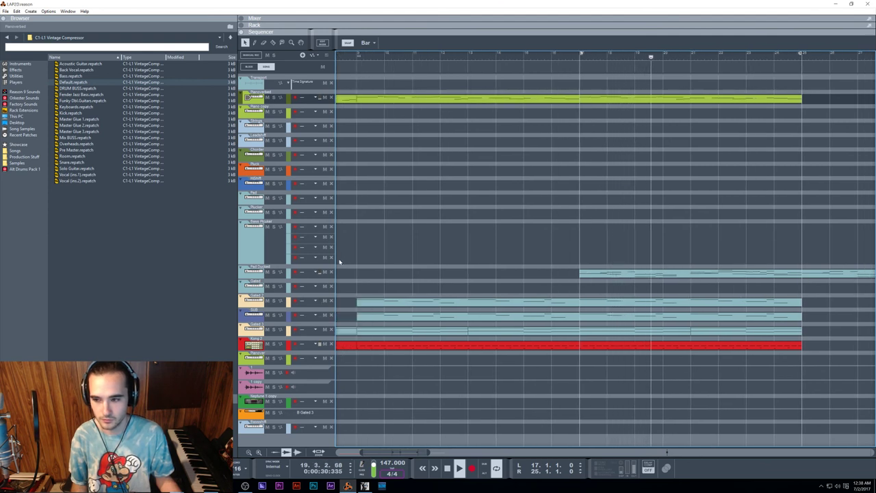
click(275, 273)
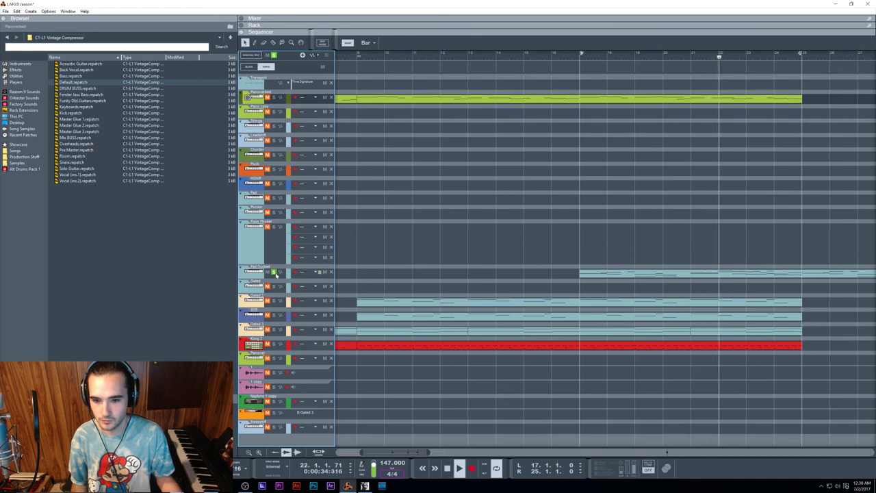
Enable the high-pass filter for the B PAD DUCKED channel in the Spectrum EQ and lower its cutoff frequency
key(F6)
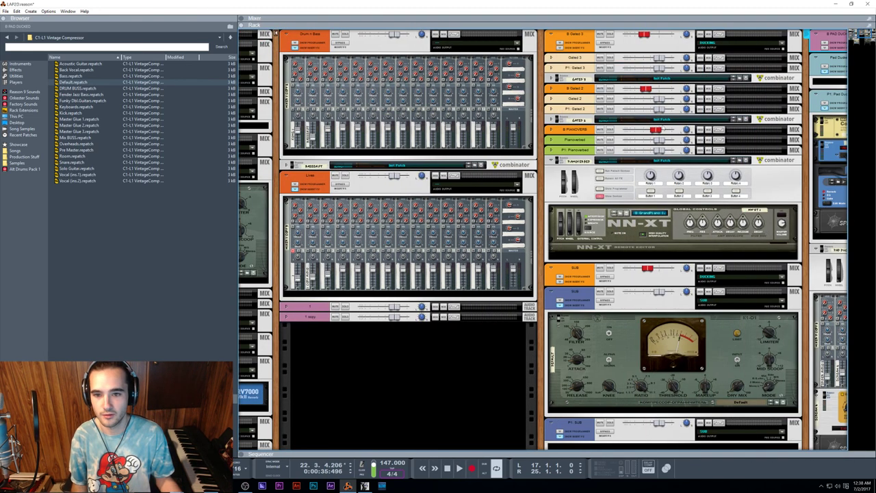
key(F2)
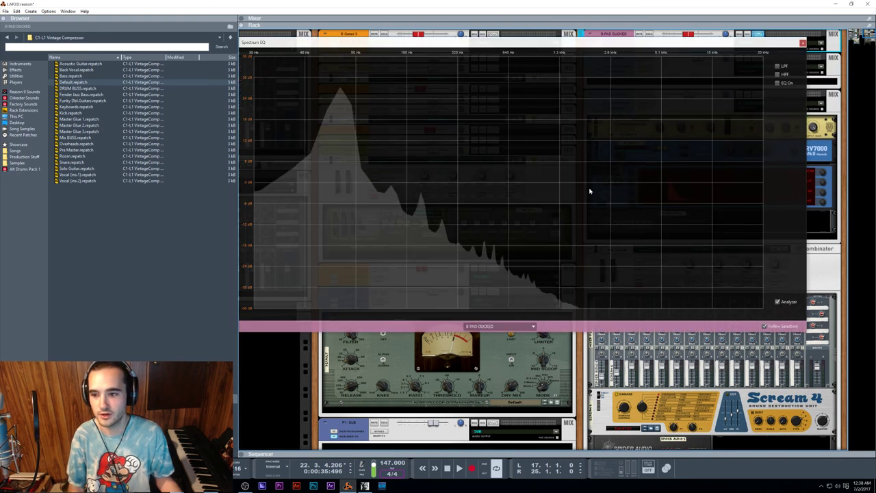
click(777, 74)
drag(418, 194, 361, 193)
click(803, 43)
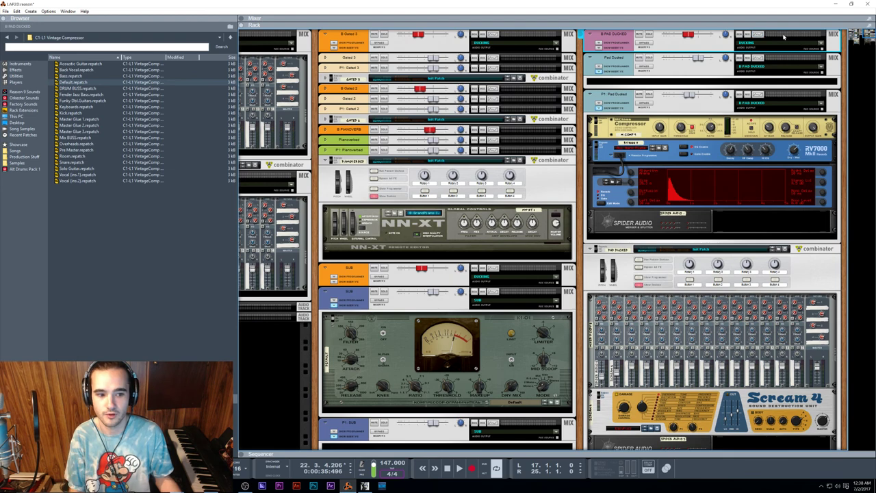
Play from bar 17 and raise the B PAD DUCKED high-pass cutoff to about 149 Hz
key(F7)
click(579, 55)
key(space)
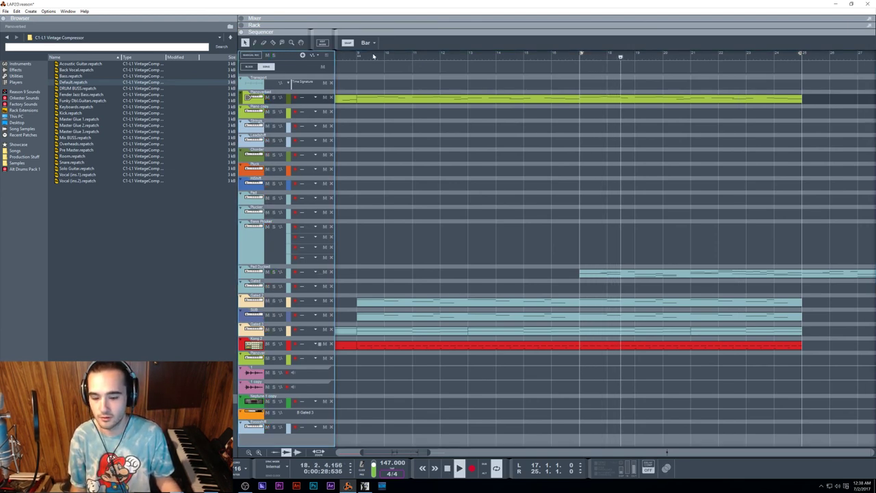
key(F7)
key(F2)
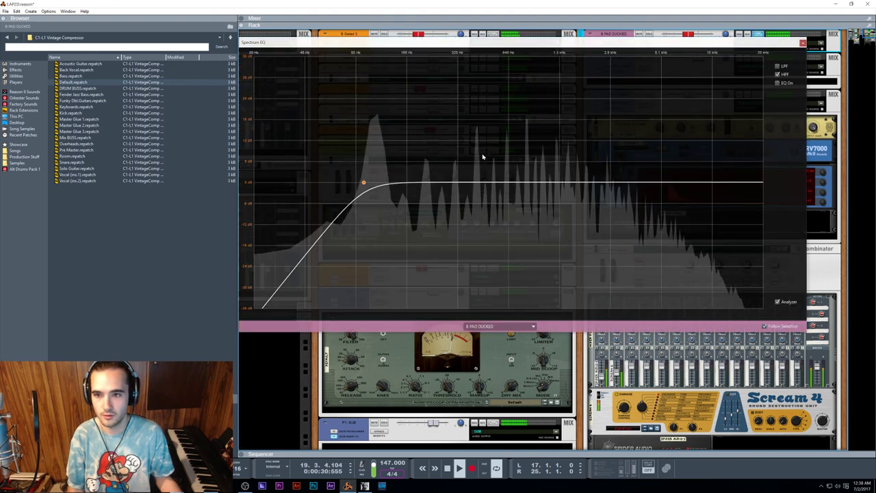
drag(368, 188, 404, 194)
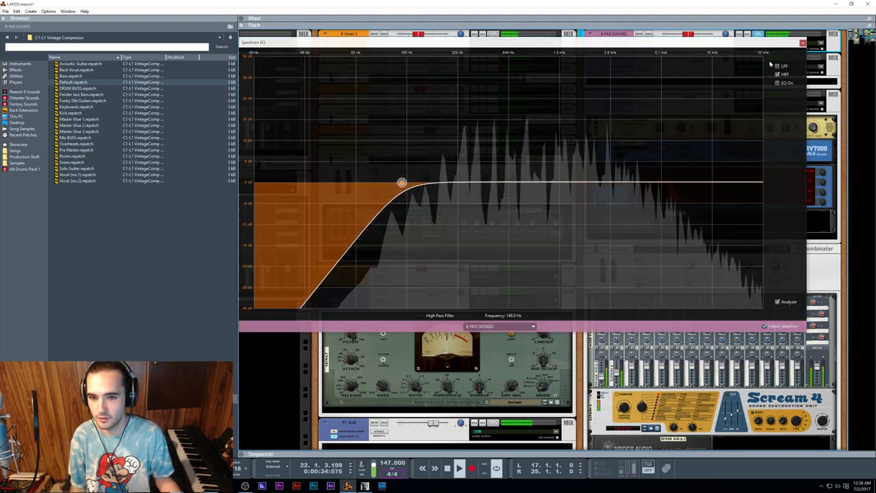
key(F2)
key(F7)
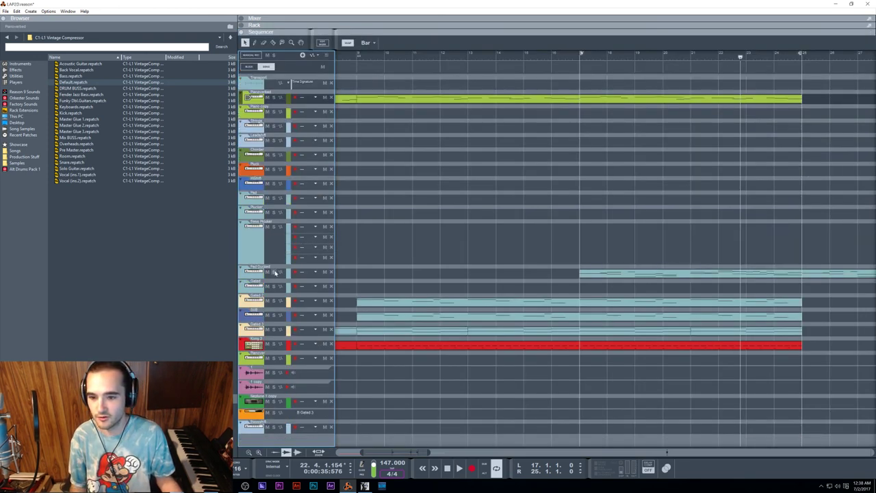
Open the Pad Ducked clip at bar 17 in the note editor and replay its opening notes
click(579, 56)
key(space)
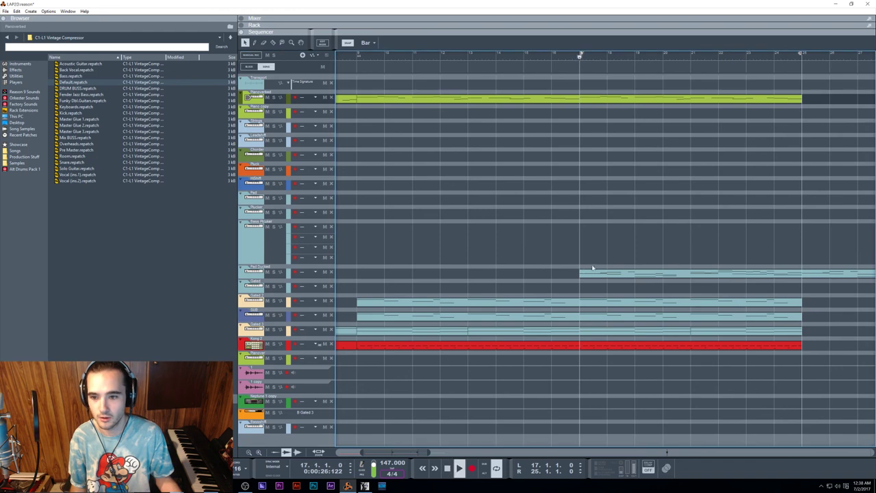
double_click(590, 273)
scroll(634, 225, up, 2)
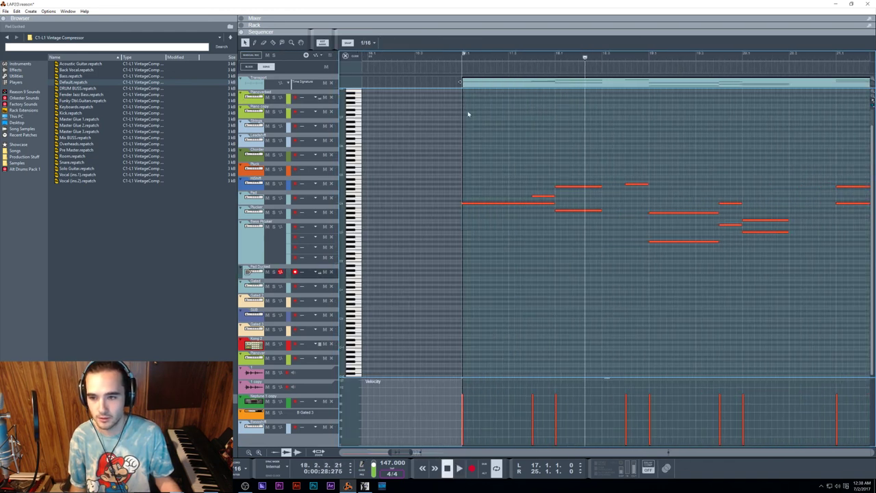
key(space)
click(454, 58)
key(space)
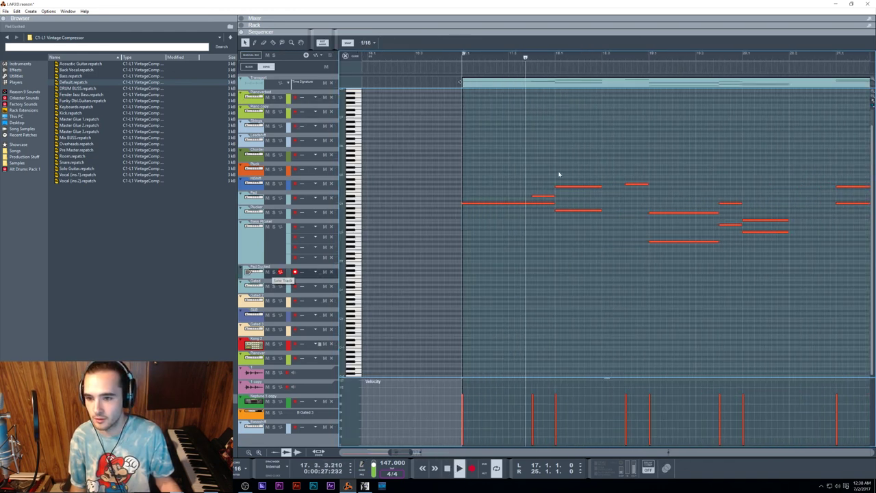
drag(468, 60, 463, 57)
key(space)
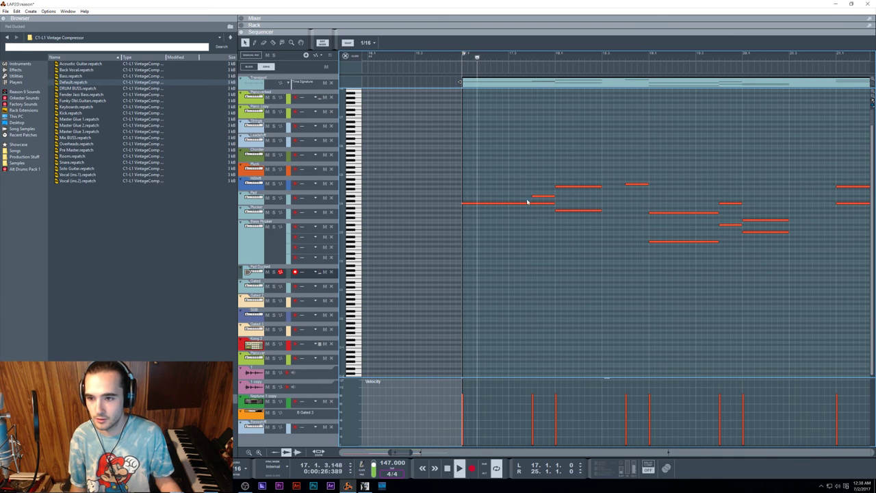
Try adding a short C#4 note at 17.3 in the Pad Ducked clip and return to the arrangement
key(space)
alt+click(511, 200)
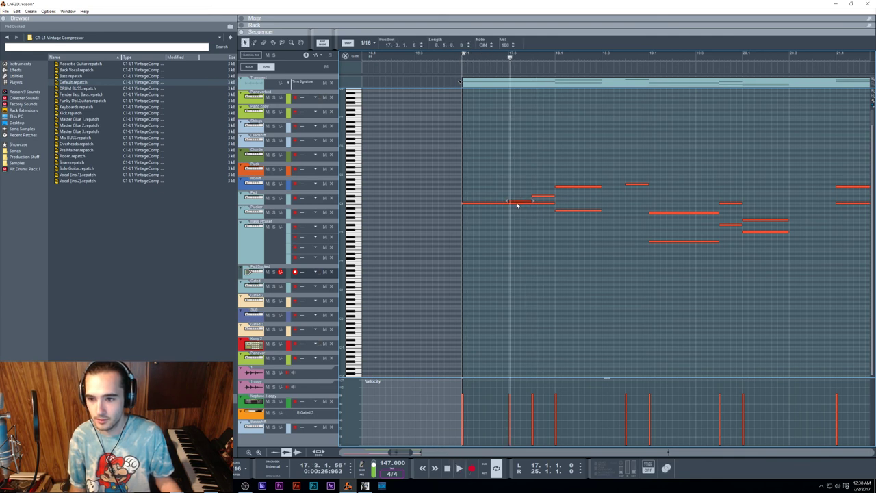
click(517, 204)
scroll(509, 139, up, 1)
key(Escape)
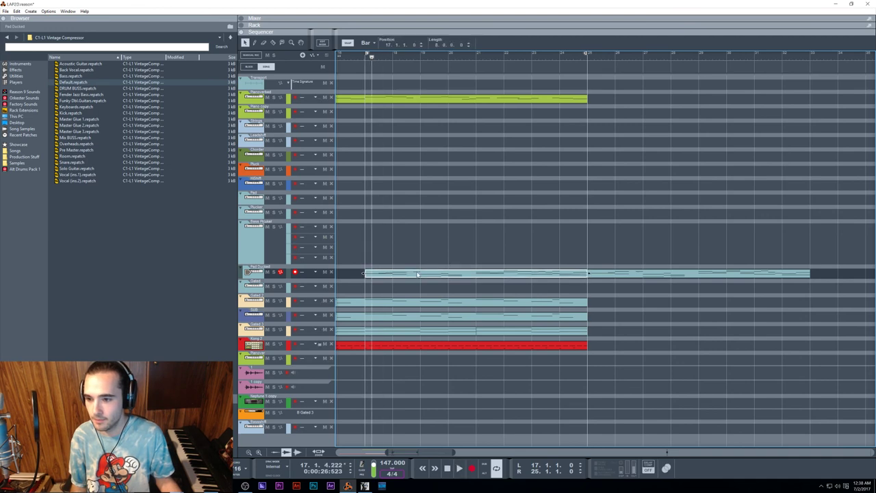
key(shift+Tab)
key(shift+Tab)
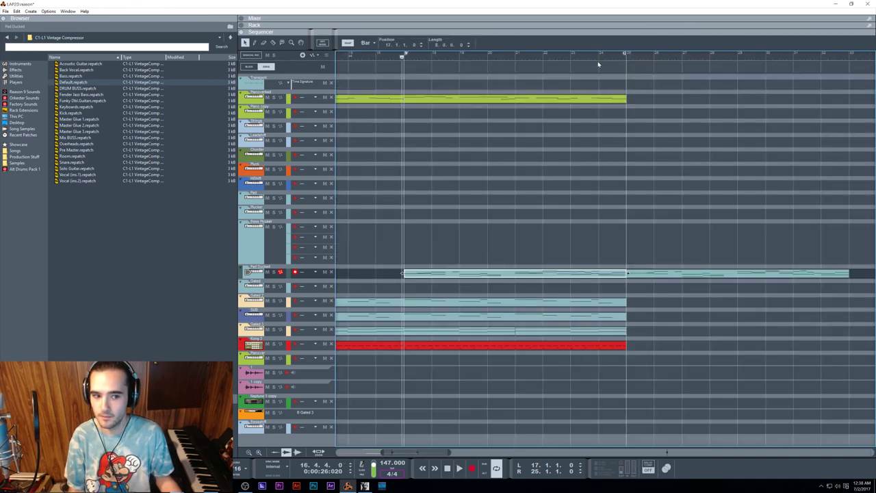
scroll(470, 260, left, 3)
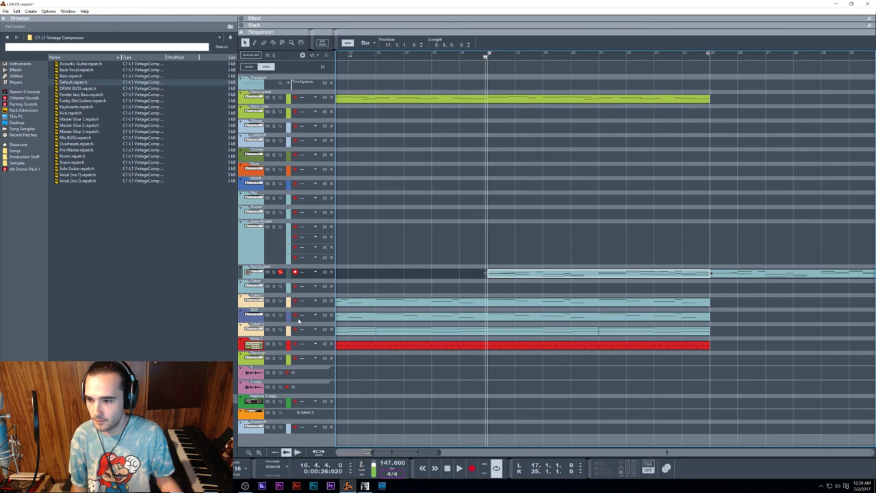
scroll(634, 276, left, 3)
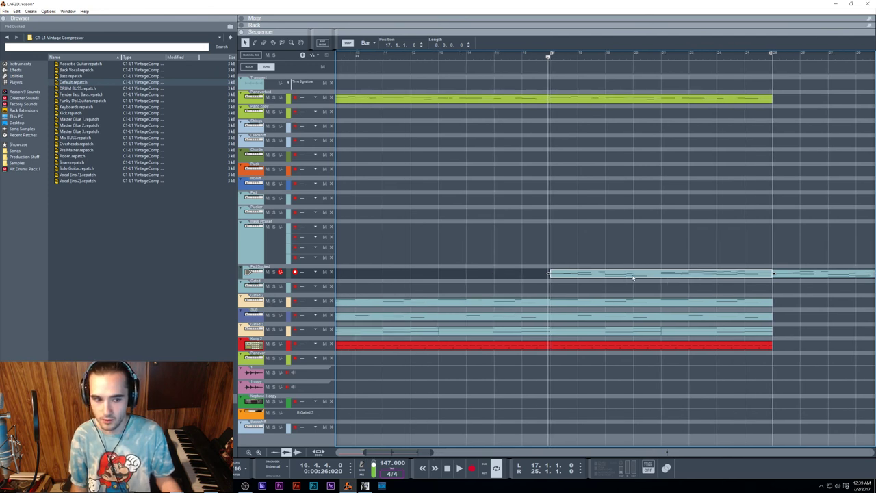
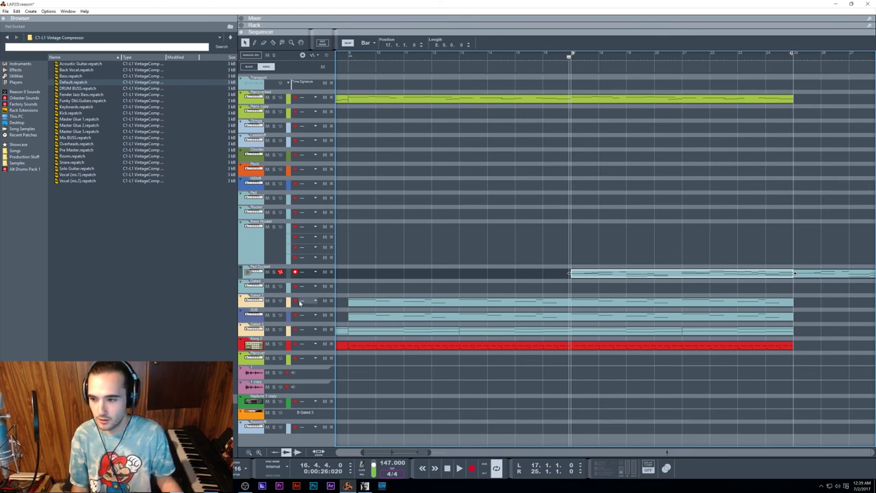
Audition the Gated 2 and Pad Ducked tracks soloed together from bar 17, and clear both solos
click(273, 301)
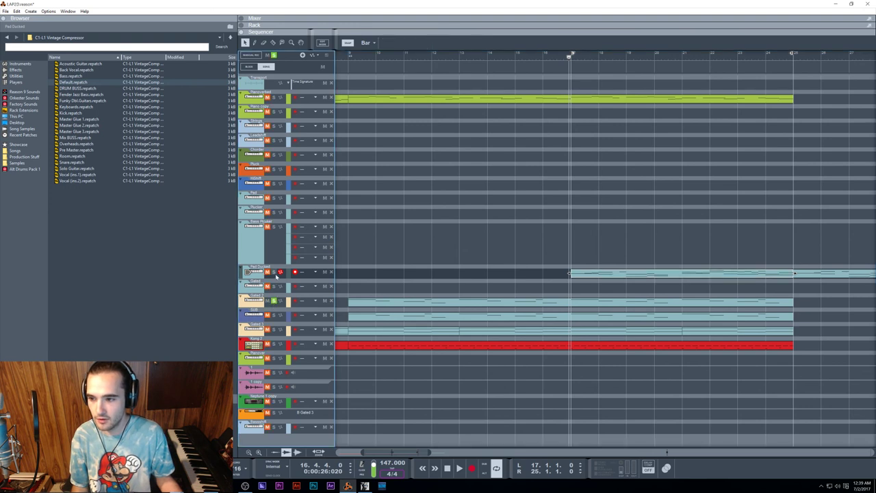
click(572, 60)
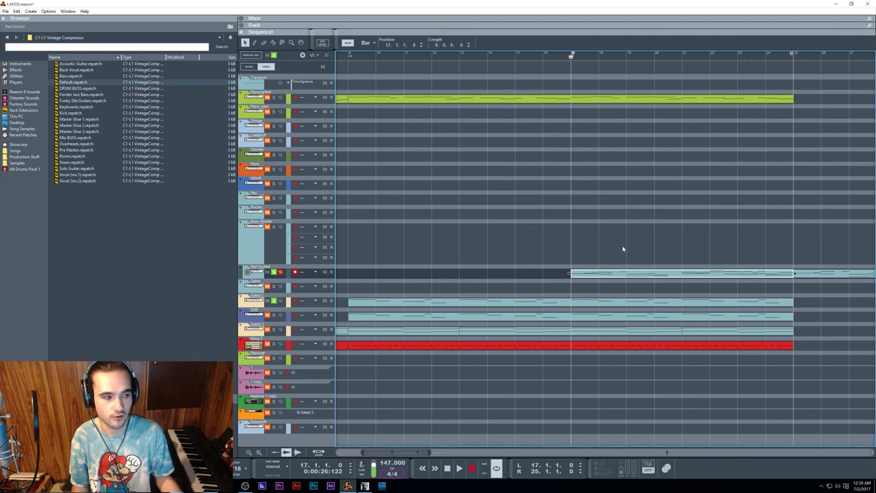
key(space)
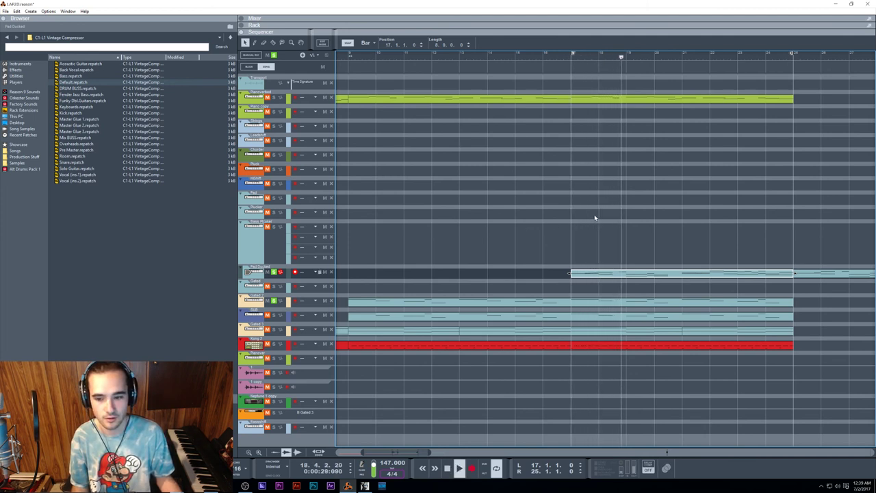
key(space)
click(279, 273)
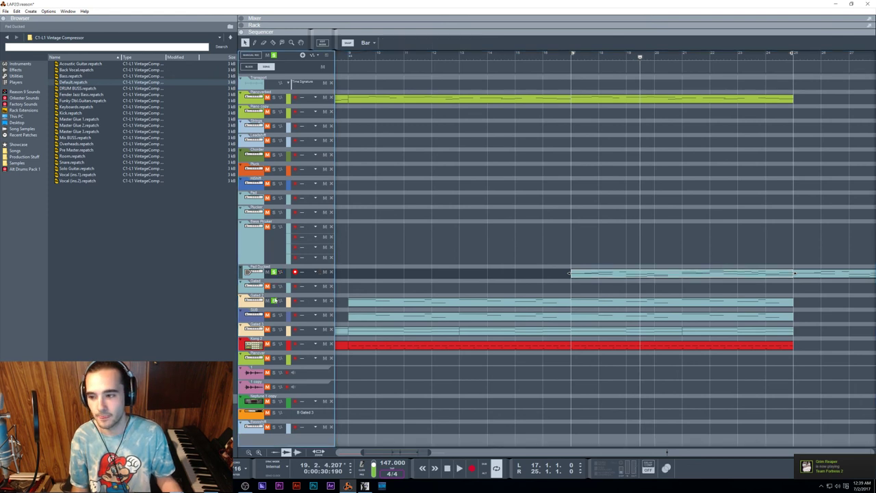
click(276, 272)
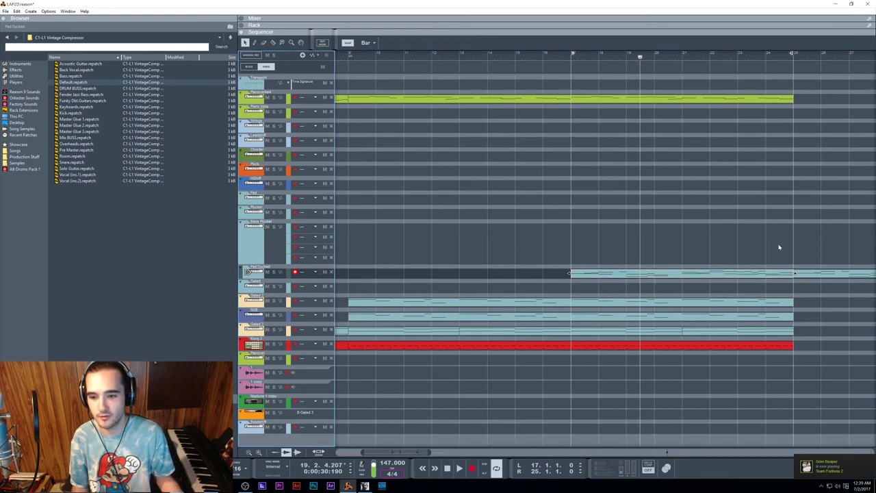
Try replacing the Pad Ducked clip at bar 17 with a copy of the Gated 2 clip, audition it, and undo the copy
click(673, 273)
key(Delete)
drag(664, 302, 665, 272)
click(572, 59)
key(space)
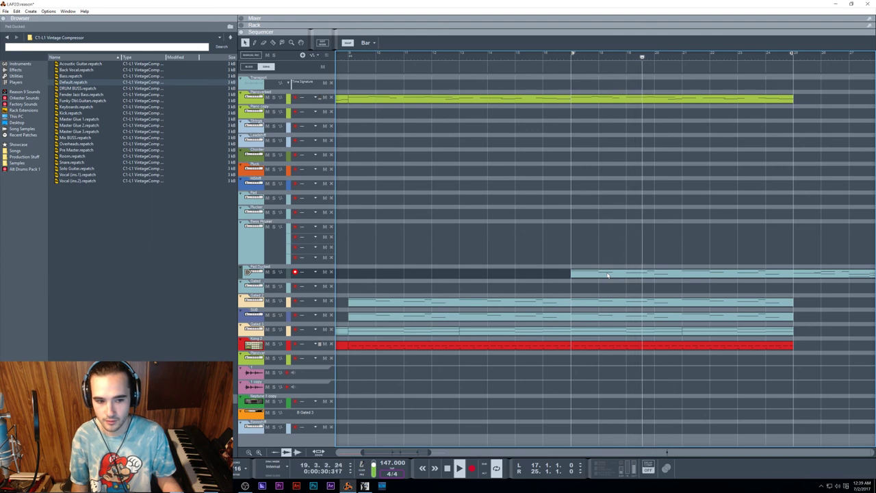
key(ctrl+z)
key(space)
Set the left loop locator to bar 9 and start playback from there
click(348, 57)
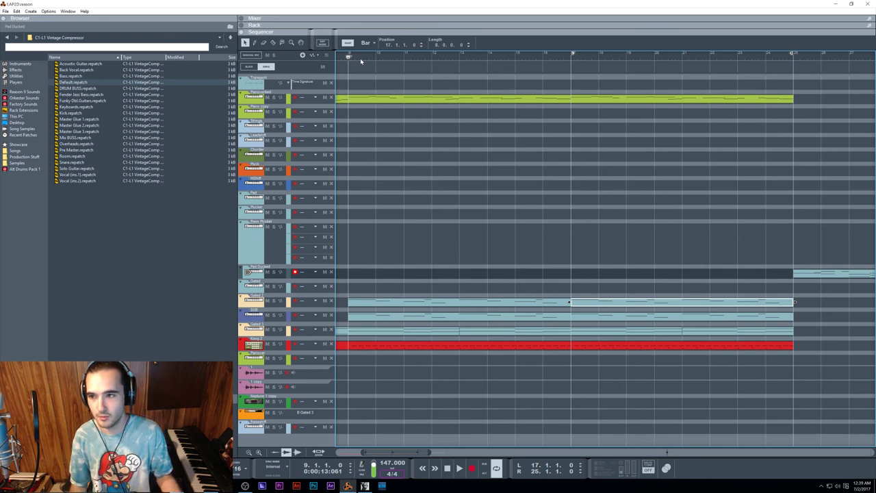
ctrl+click(361, 60)
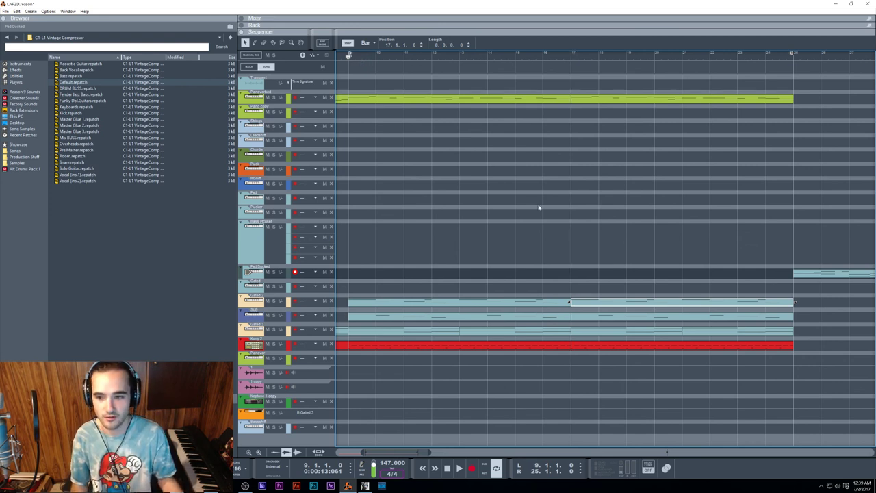
scroll(538, 208, down, 3)
scroll(510, 213, up, 3)
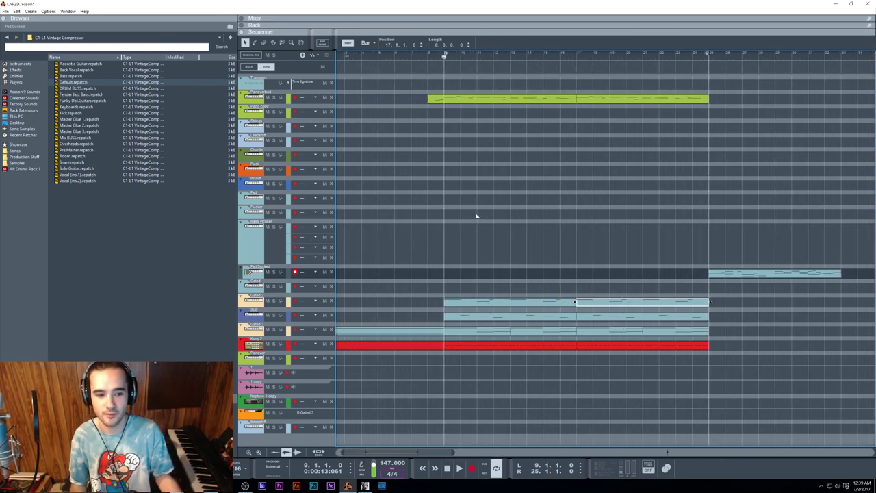
key(space)
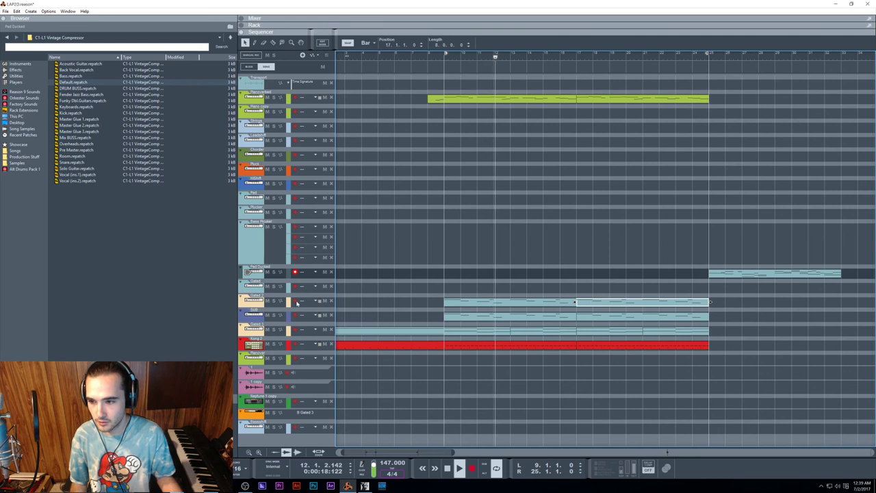
Solo the Gated 2 track during playback, release it, and solo the Gated 3 track instead
click(274, 302)
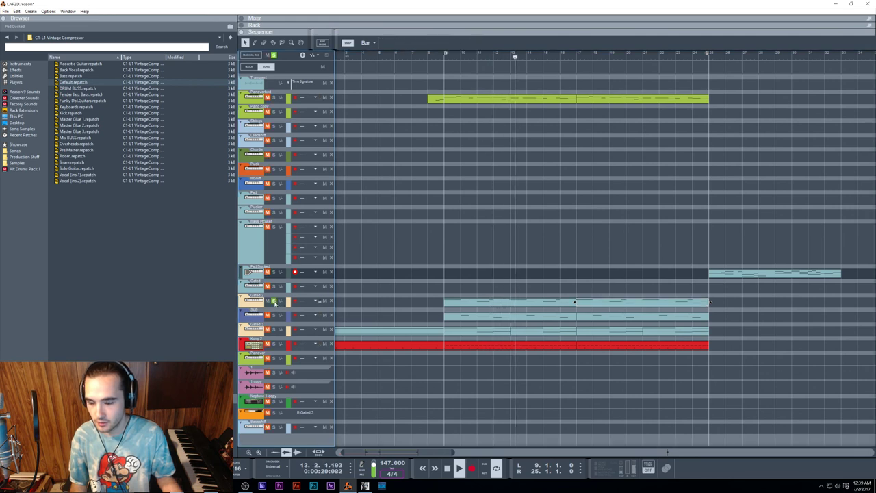
click(274, 302)
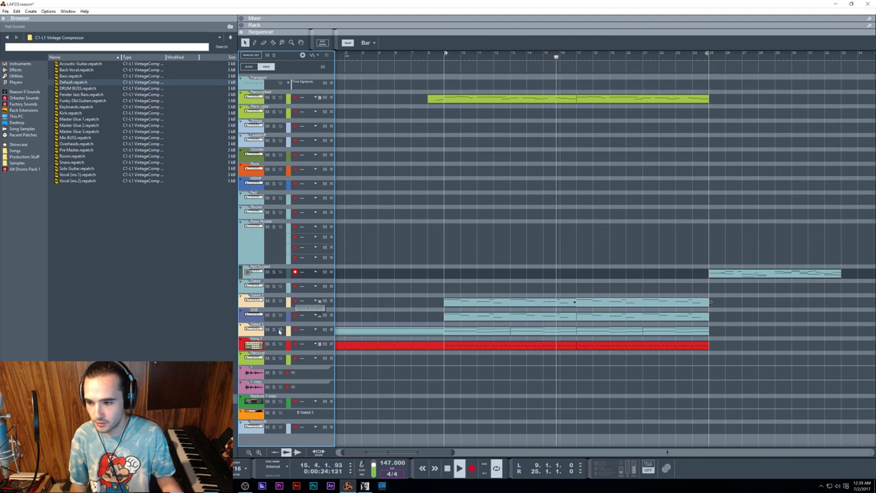
click(273, 329)
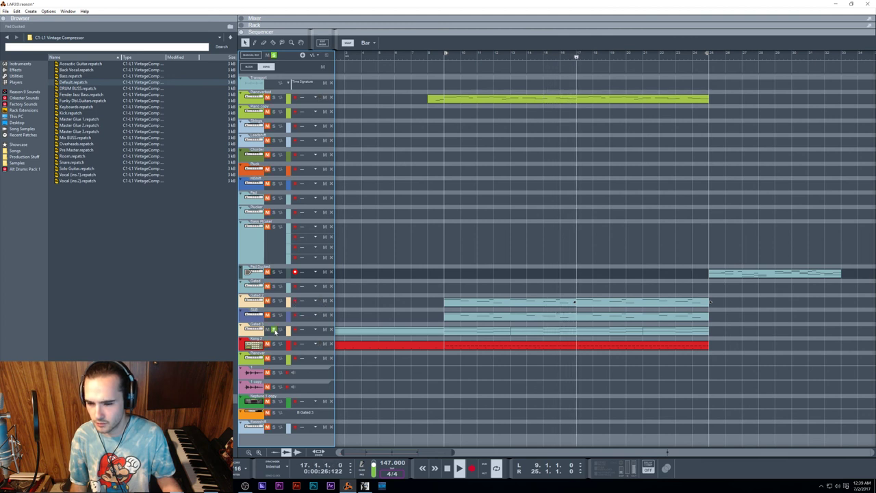
Move the Pad Ducked clip from bar 25 to bar 17 and duplicate it
drag(756, 274, 624, 274)
key(ctrl+d)
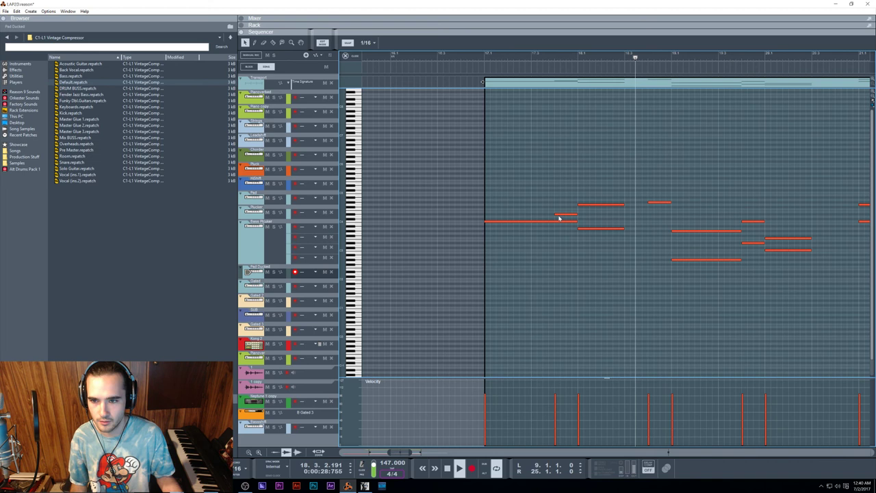
Open the Pad Ducked clip at bar 17, try shifting its short 17.4 note to A#3 at 17.3, and move it back
double_click(592, 274)
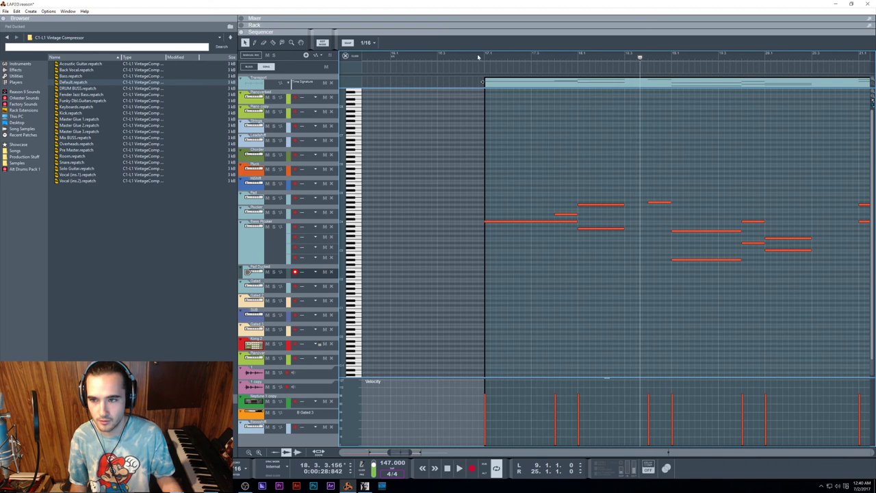
drag(526, 222, 526, 214)
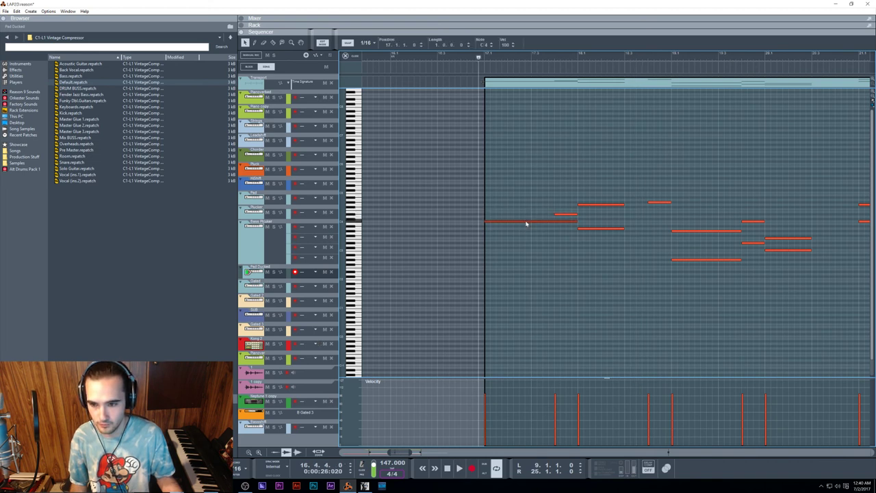
key(space)
drag(559, 214, 538, 220)
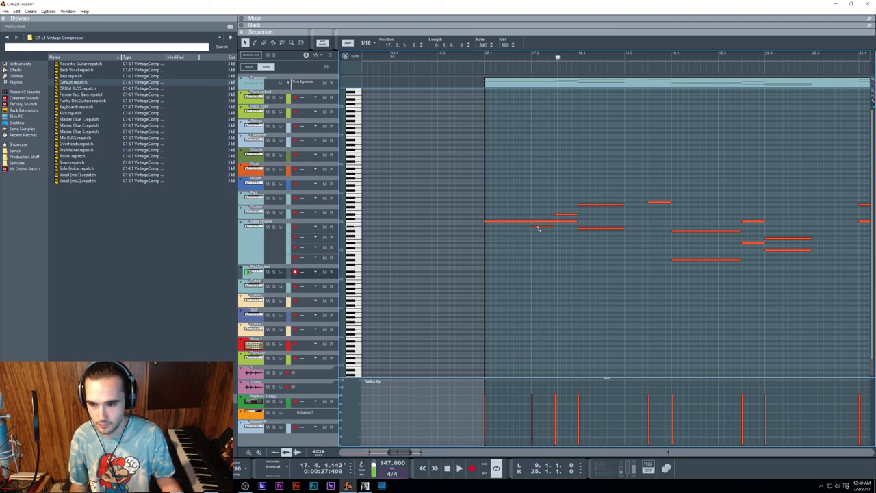
drag(544, 226, 567, 215)
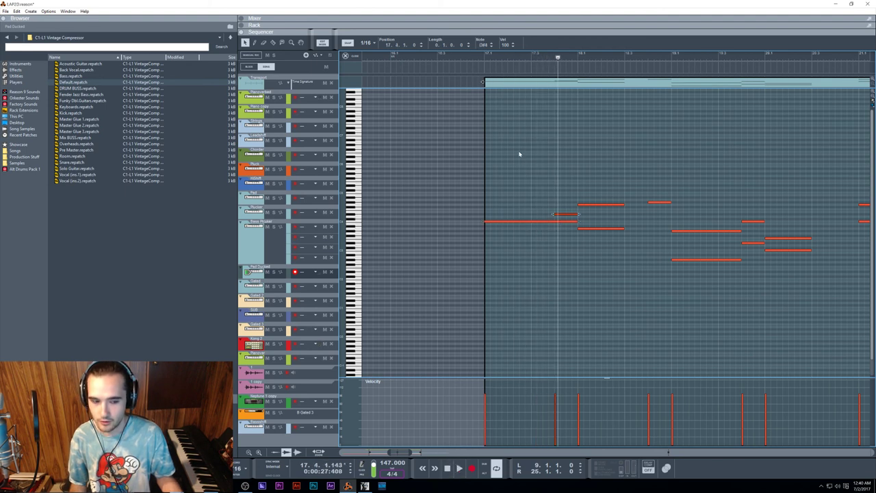
Shorten the opening C4 note at 17.1 to two beats and play back from bar 17
click(481, 58)
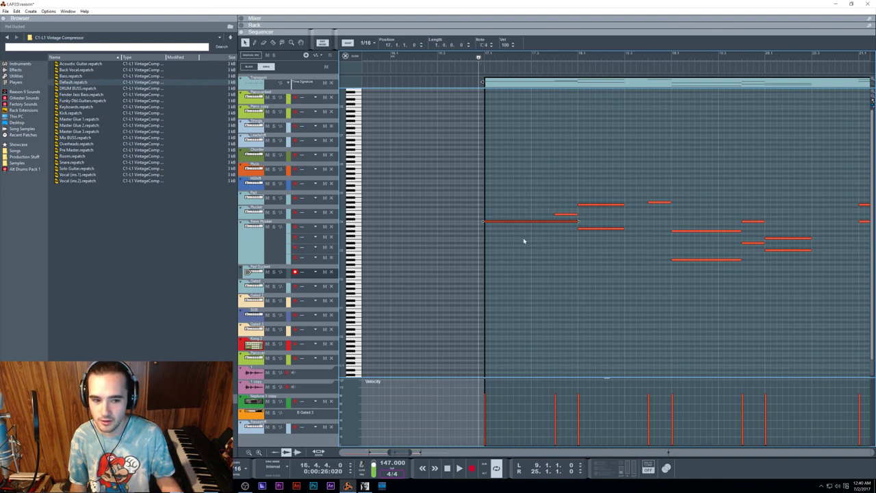
key(space)
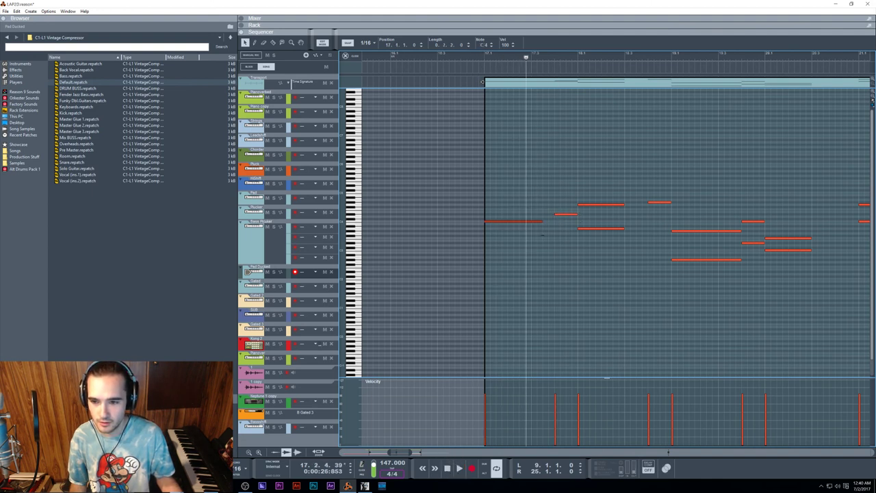
click(485, 58)
key(space)
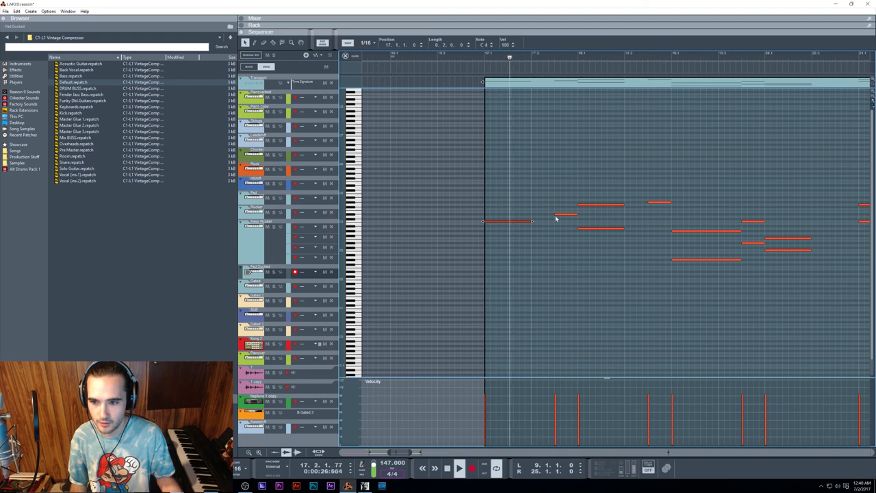
Add a one-beat note at 17.3, trying D4 before settling on A#3, and audition it from just before bar 17
key(space)
click(537, 221)
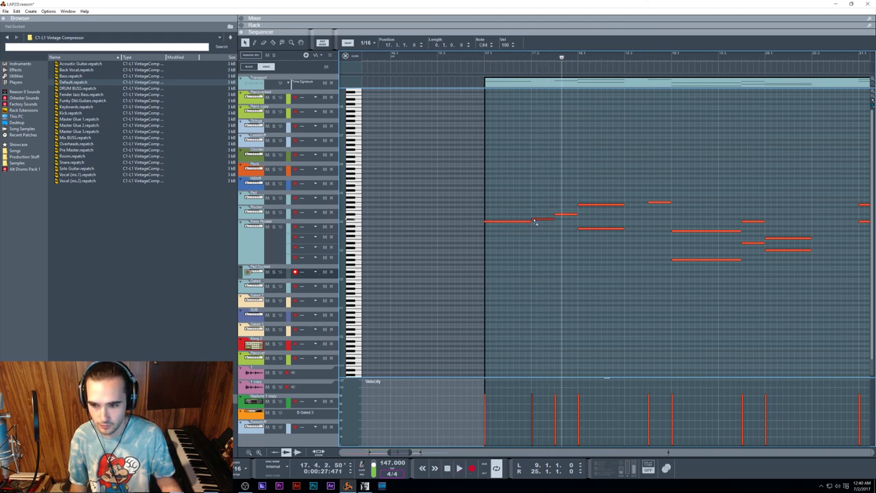
key(space)
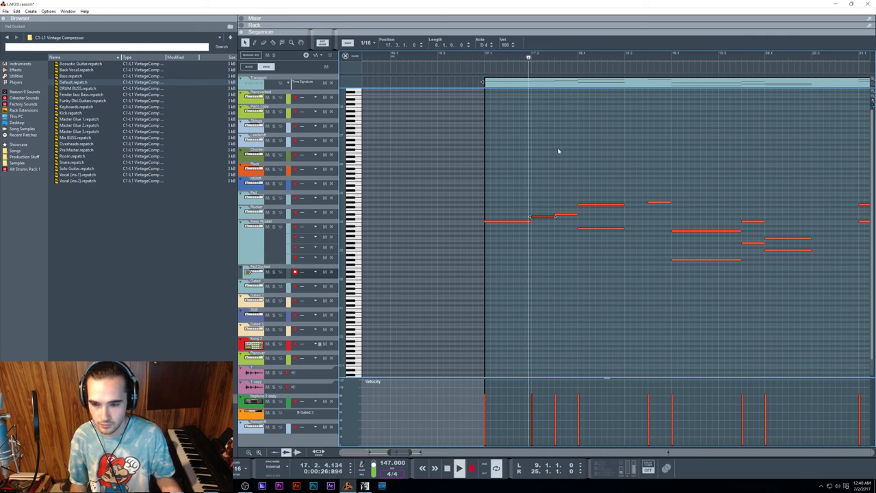
drag(547, 217, 548, 222)
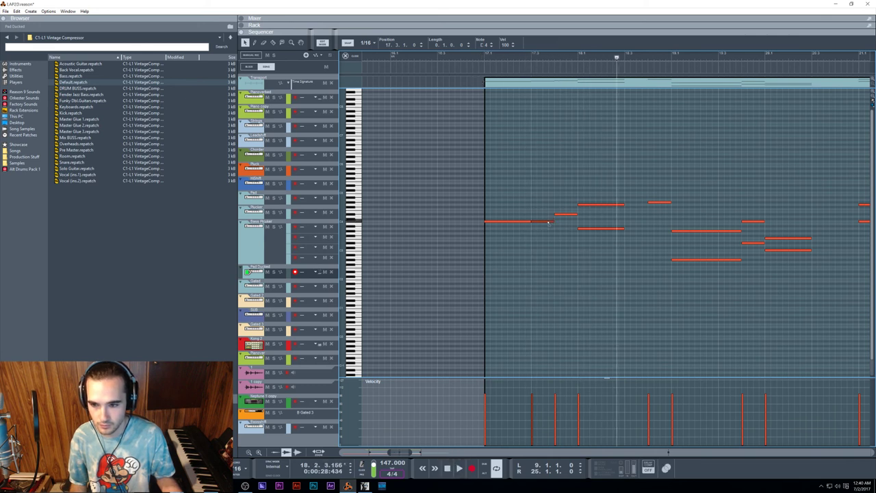
key(space)
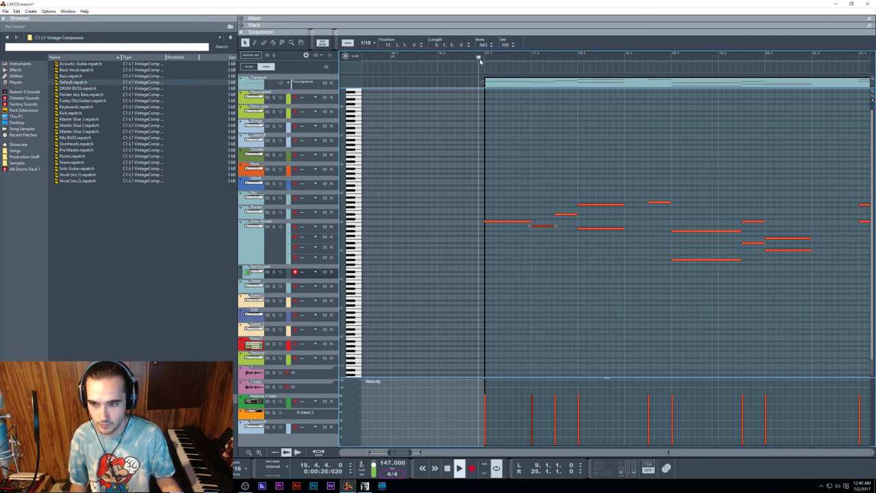
key(space)
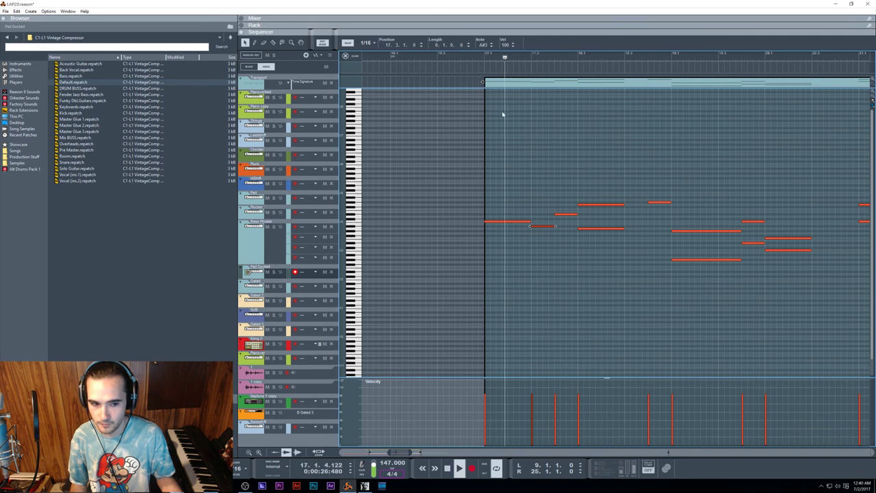
key(space)
Move the lower note at 18.1 and the one-beat note at 17.3 to G#3, playing back after each change
click(600, 205)
click(588, 233)
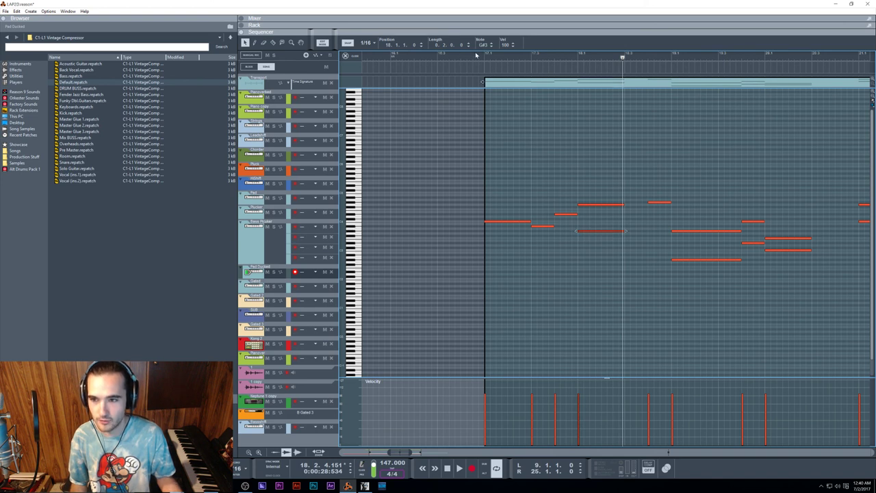
key(space)
key(space)
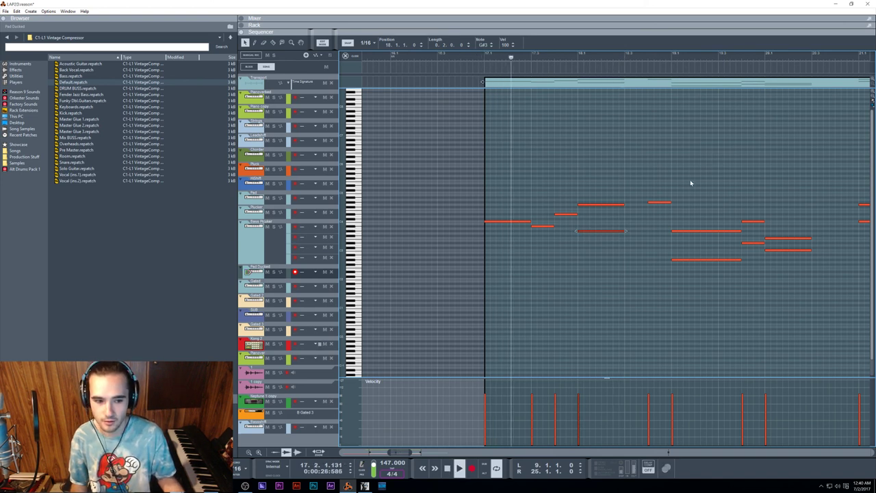
drag(553, 228, 548, 233)
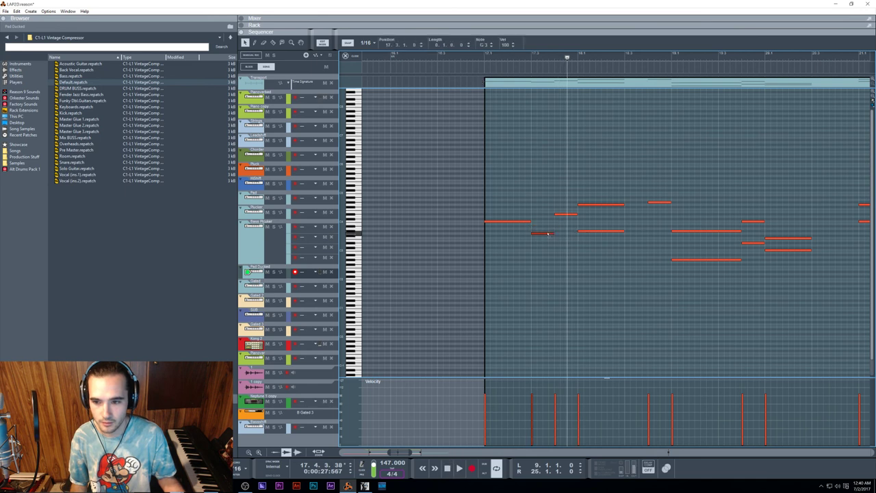
key(space)
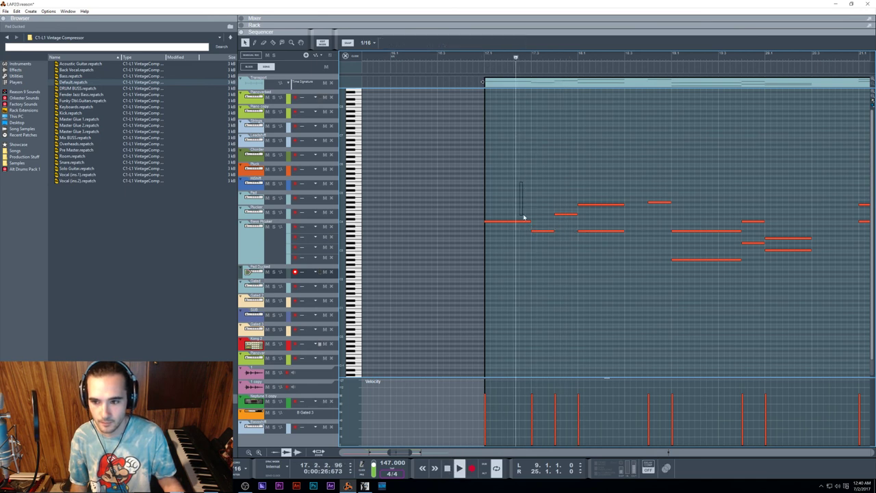
Lengthen the opening C4 note to three beats and play the phrase back
click(529, 222)
drag(530, 223, 555, 222)
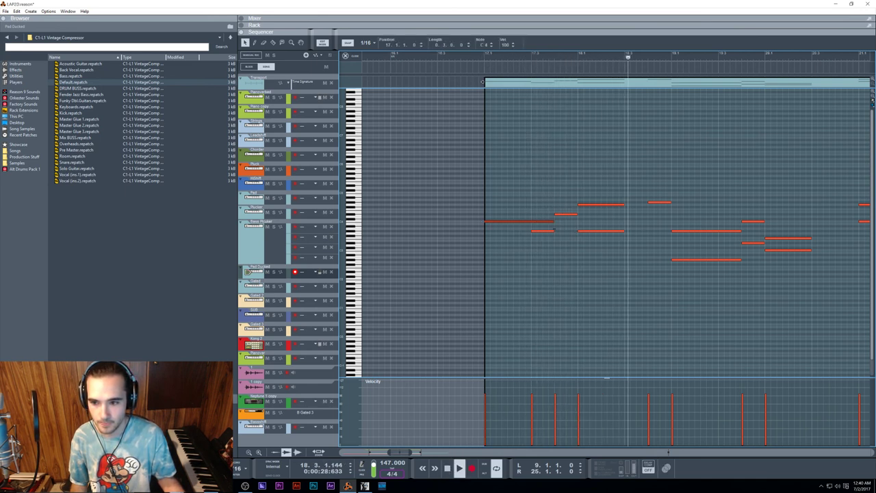
key(space)
key(space)
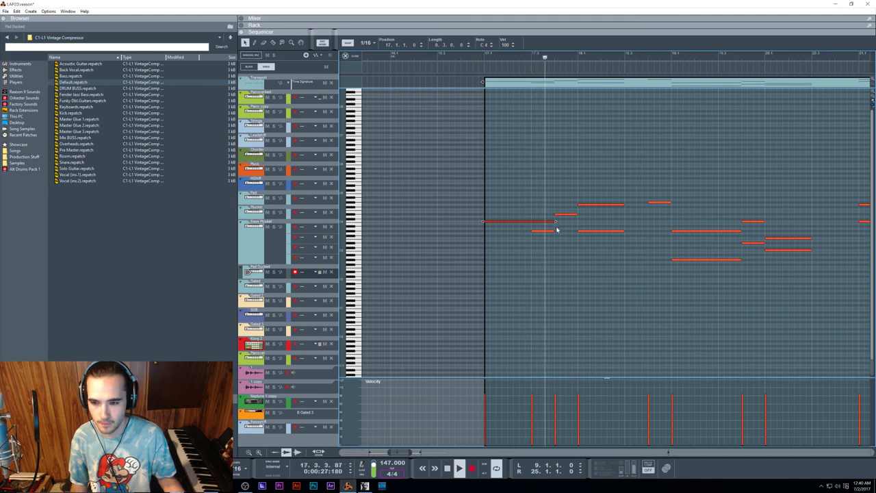
Lower the one-beat note at 17.3 to F#3 and audition the phrase from around bar 17
click(549, 234)
key(space)
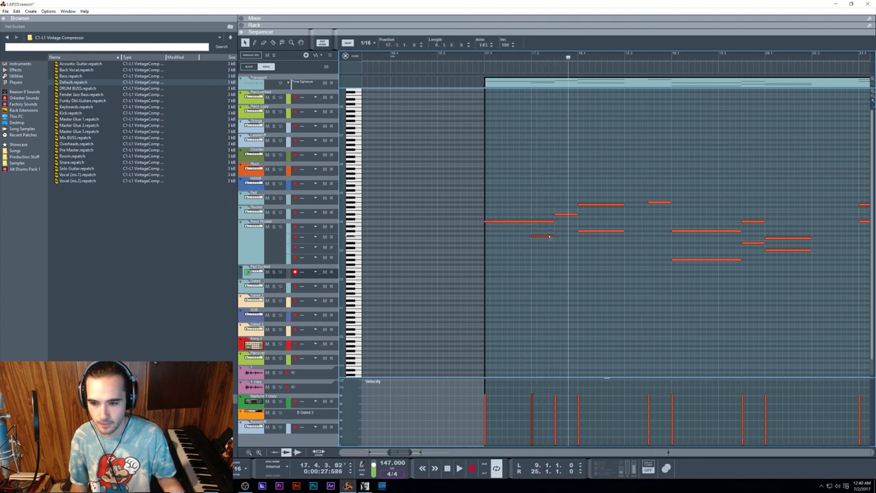
click(489, 61)
key(space)
click(479, 66)
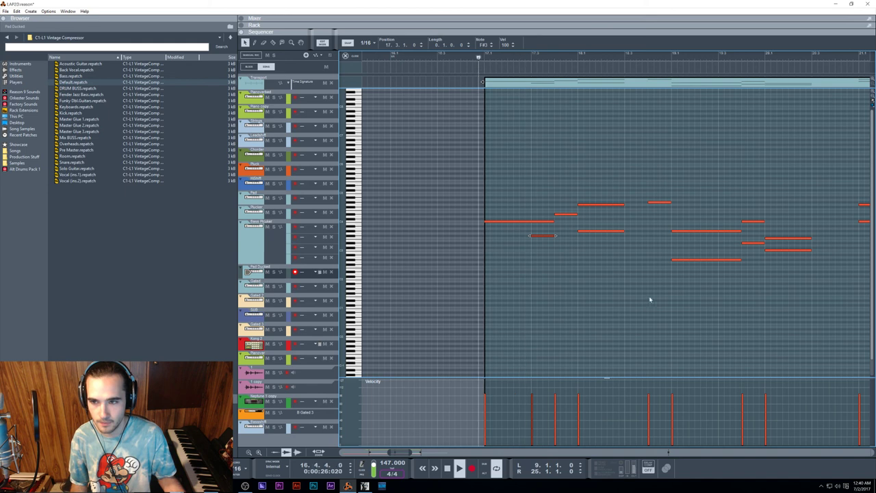
key(space)
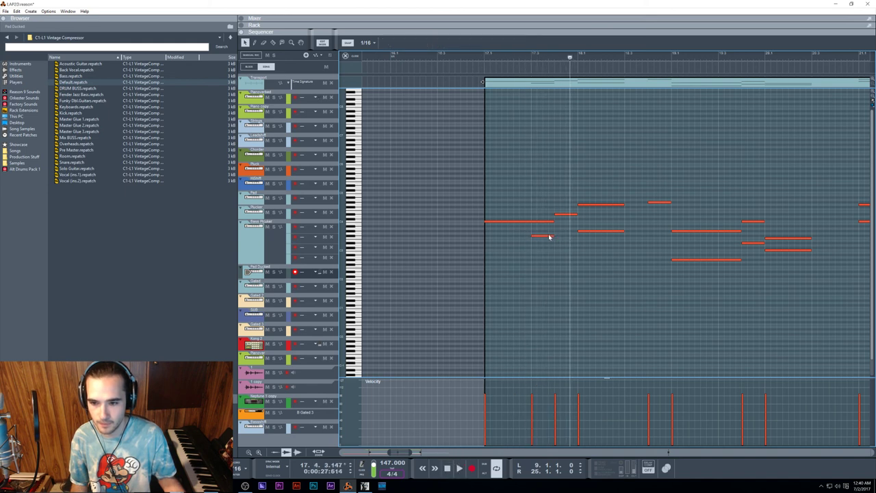
key(space)
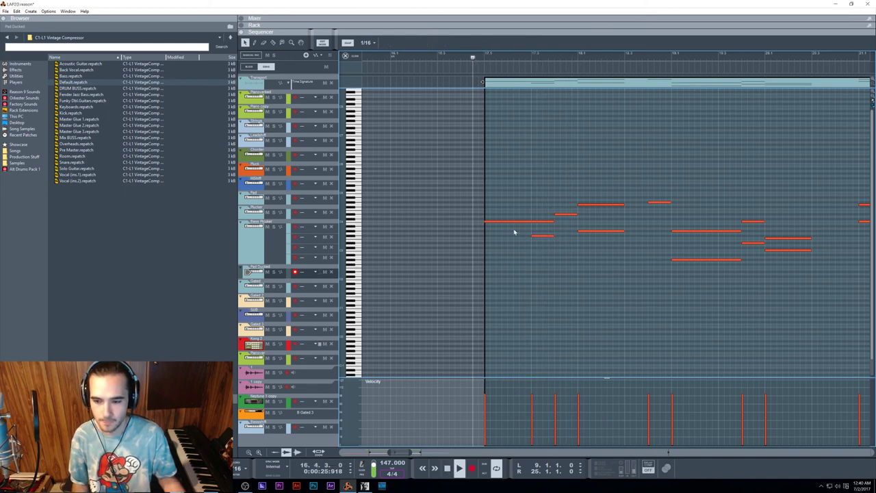
key(space)
Raise the 17.3 note to D#4 and the 17.4 note to F4, then play back from bar 17
click(538, 233)
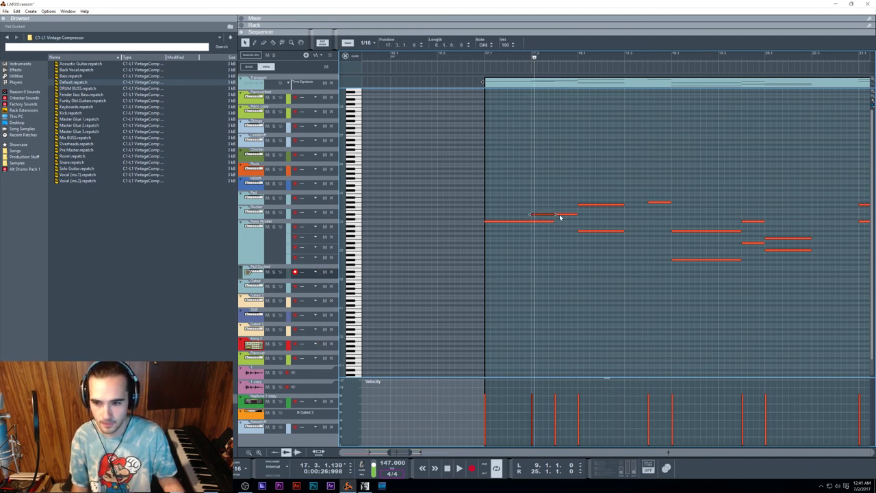
click(483, 60)
key(space)
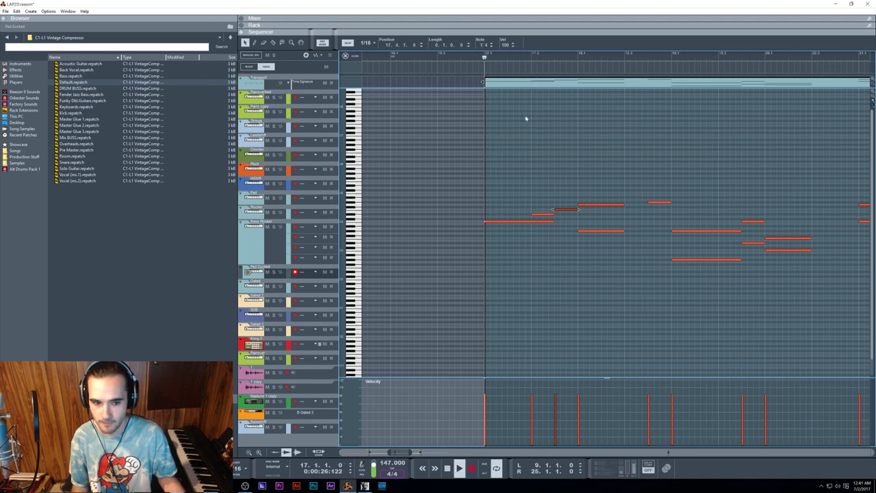
key(space)
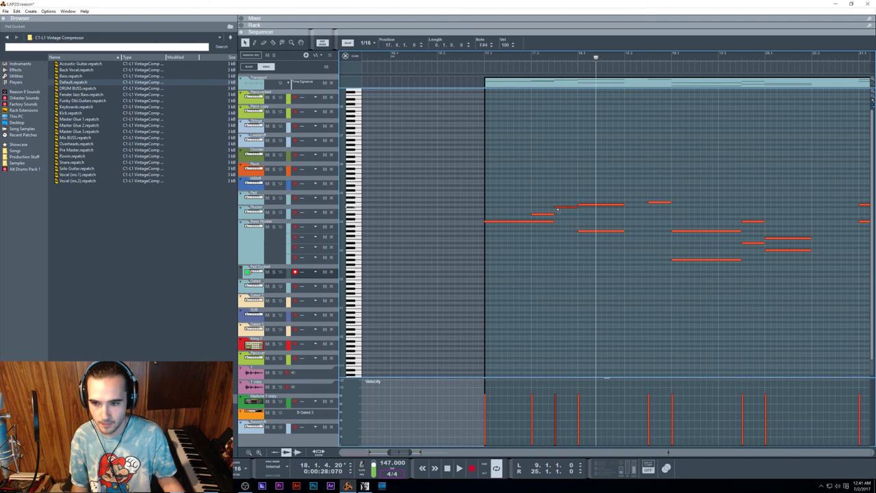
Extend the C4 and D#4 notes to bar 18, raise the 17.4 note to G4, and audition the chord
drag(540, 227, 542, 226)
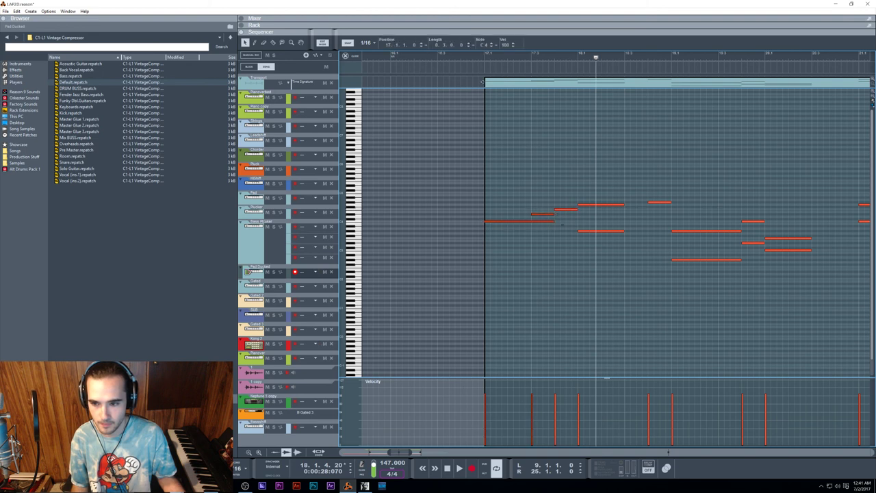
click(569, 212)
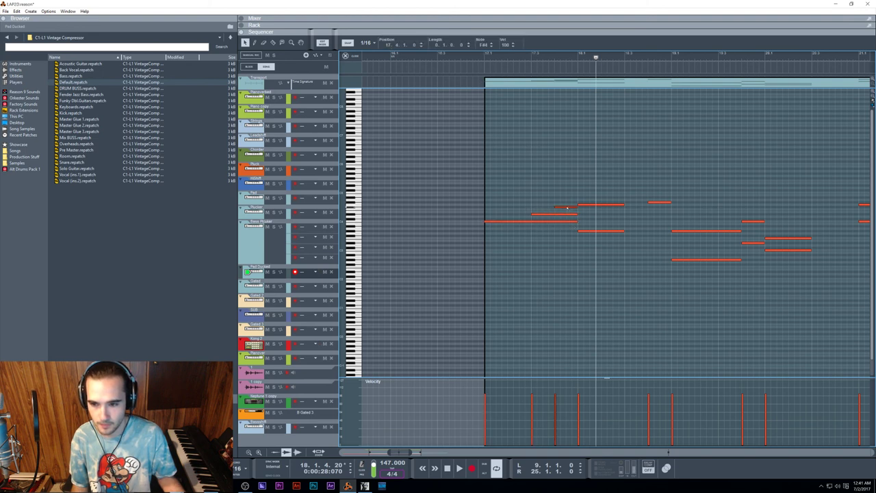
key(space)
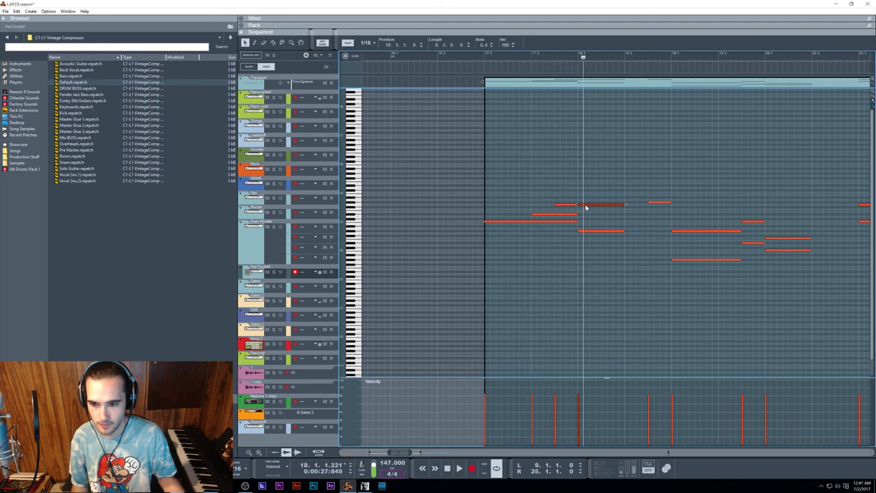
Raise the upper note at 18.1 to G#4, audition from bar 17, and delete the lower note at 18.1
click(484, 57)
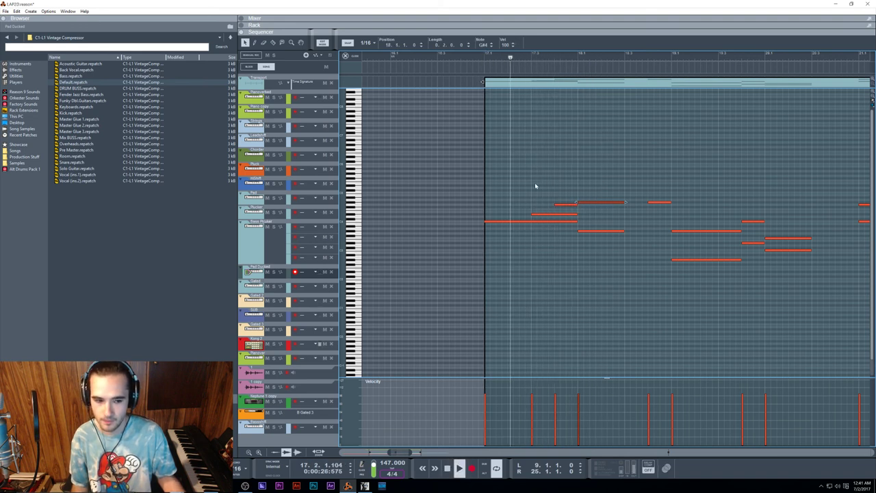
key(space)
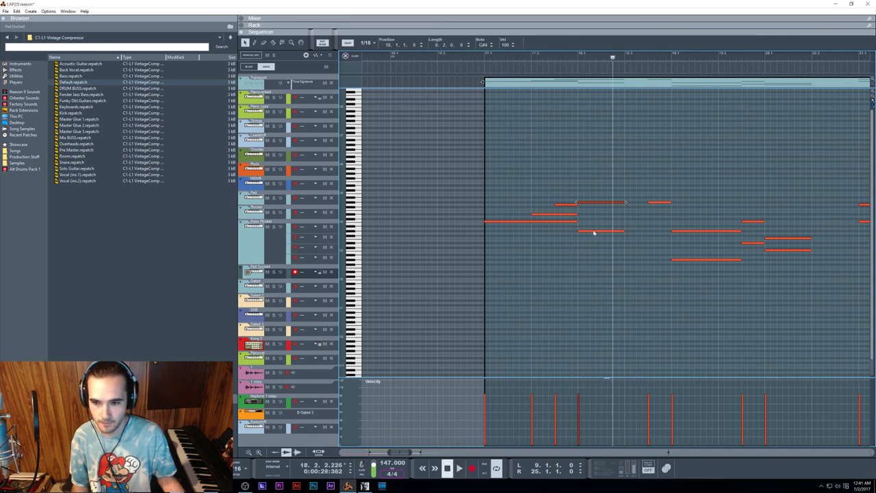
click(591, 230)
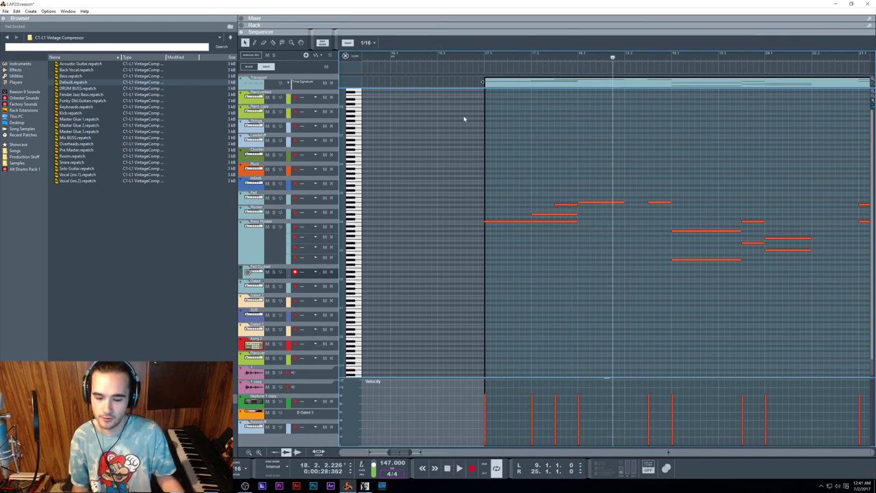
Check the notes at 17.1 and 18.1 in the Gated 2 clip, then reopen the Pad Ducked clip at bar 17
key(shift+Tab)
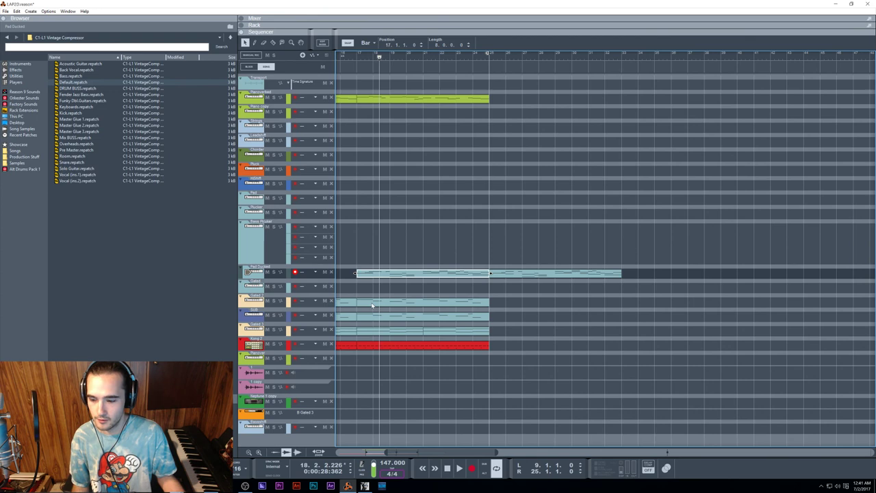
click(370, 303)
key(shift+Tab)
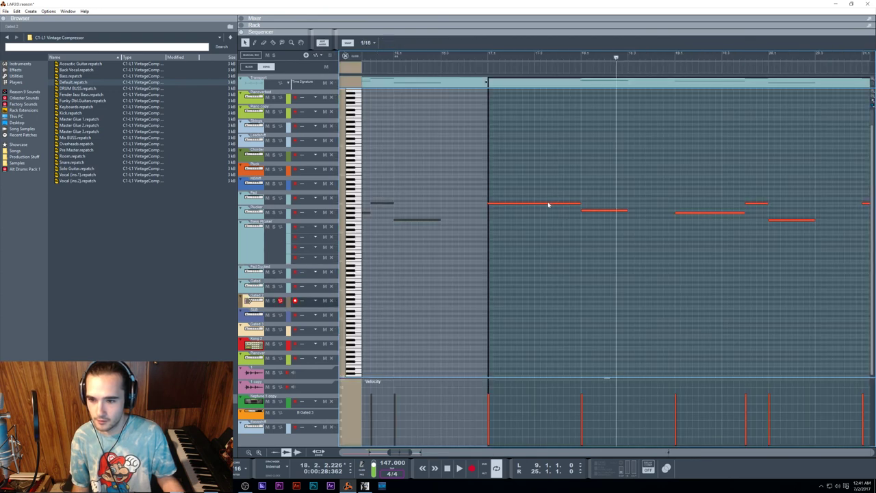
click(550, 204)
click(596, 212)
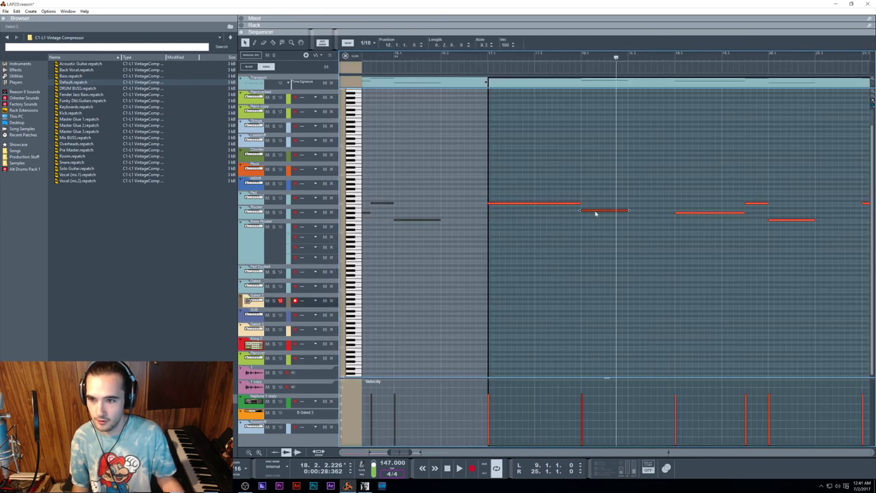
key(shift+Tab)
double_click(413, 273)
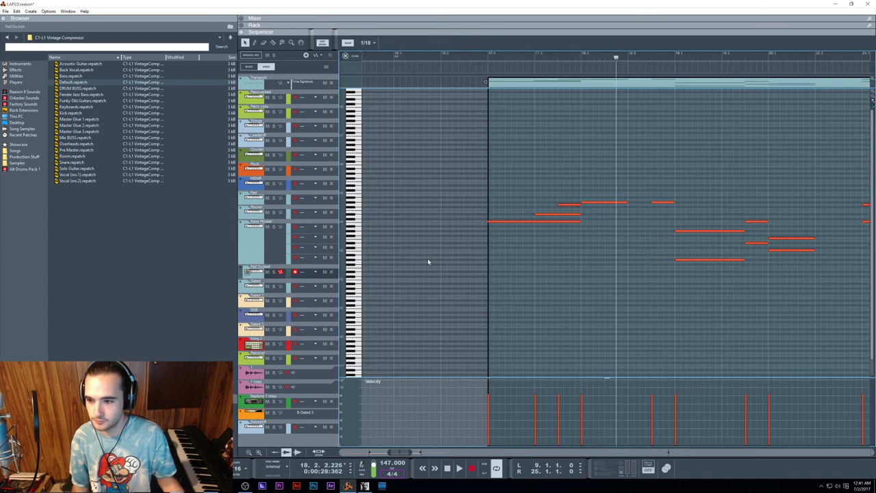
Copy the G#4 note at 18.1 down to A3 and audition the phrase from bar 17
click(503, 222)
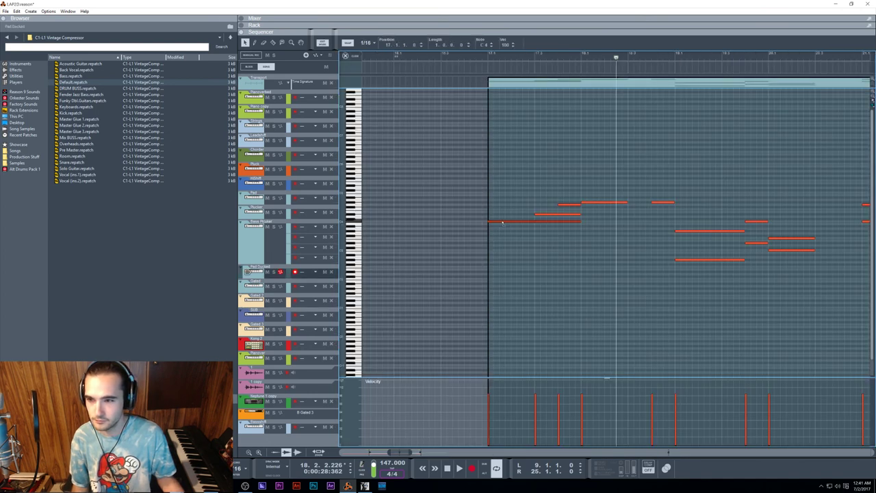
click(594, 203)
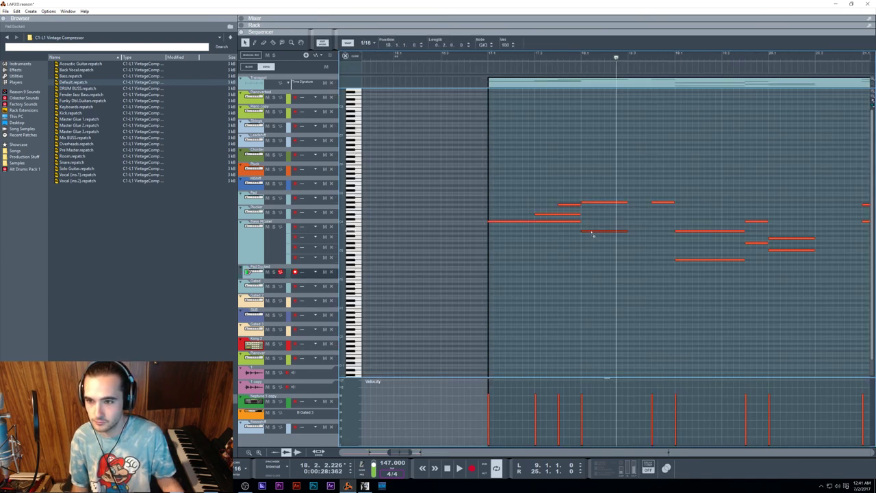
click(489, 71)
key(space)
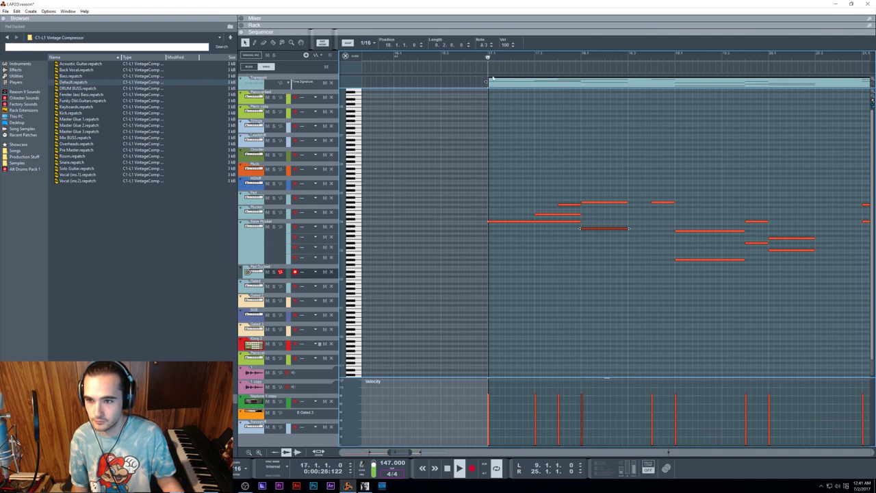
key(space)
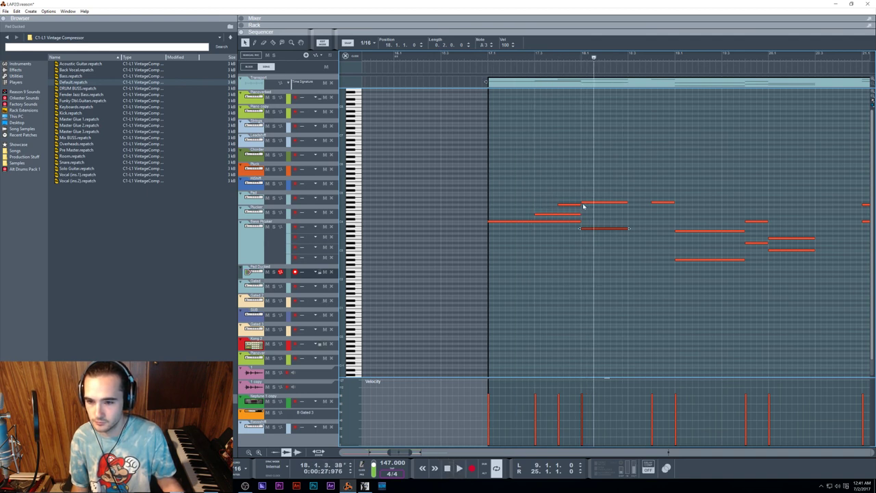
click(585, 206)
click(488, 61)
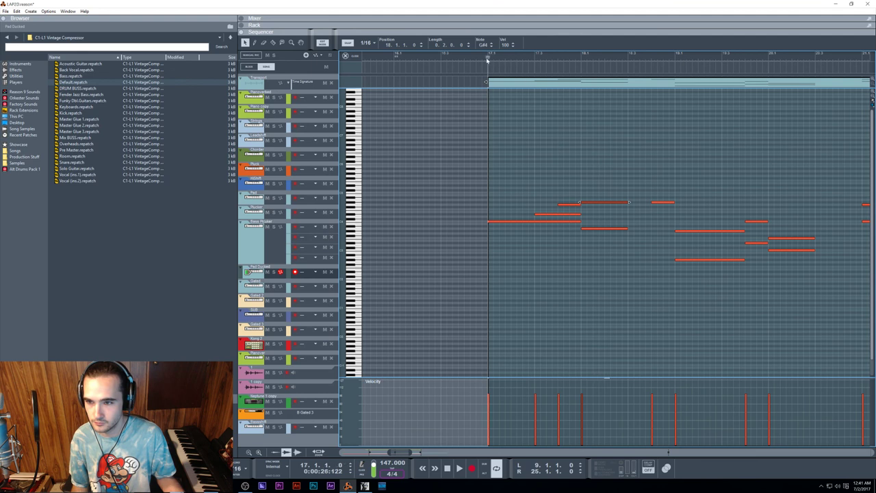
Delete the lower note at bar 18 in the Pad Ducked clip and play back from bar 17
key(space)
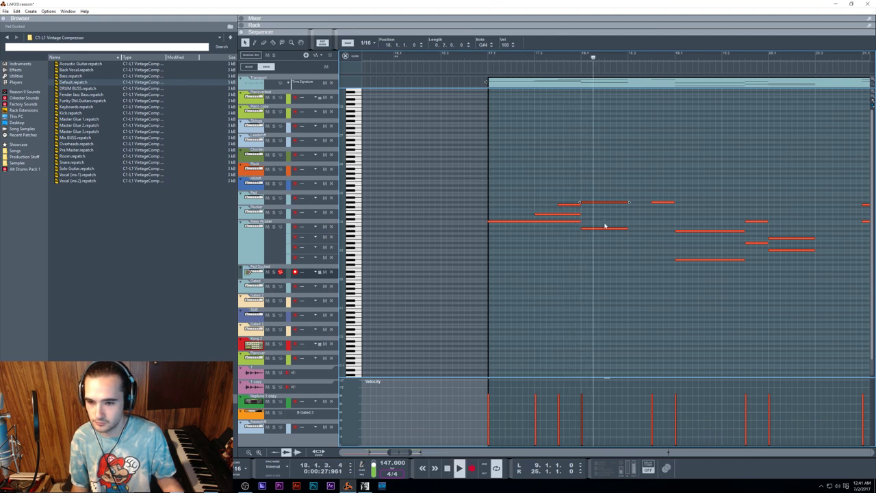
click(608, 227)
key(Delete)
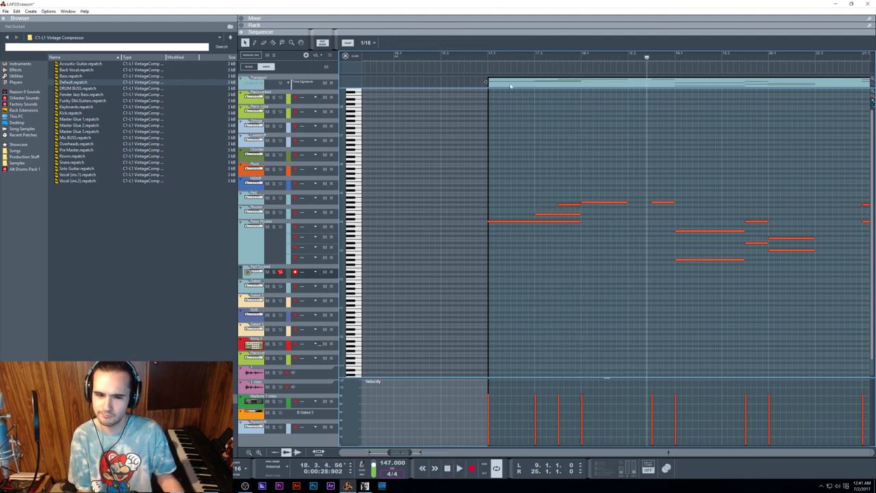
key(space)
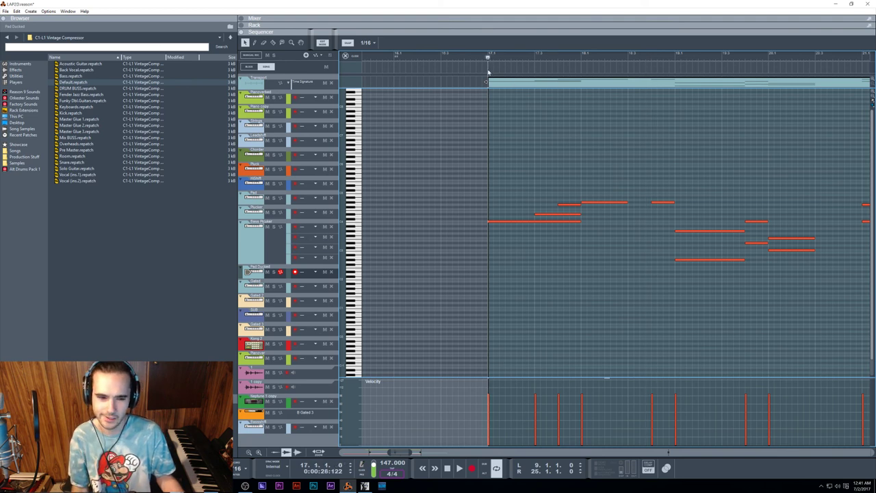
key(space)
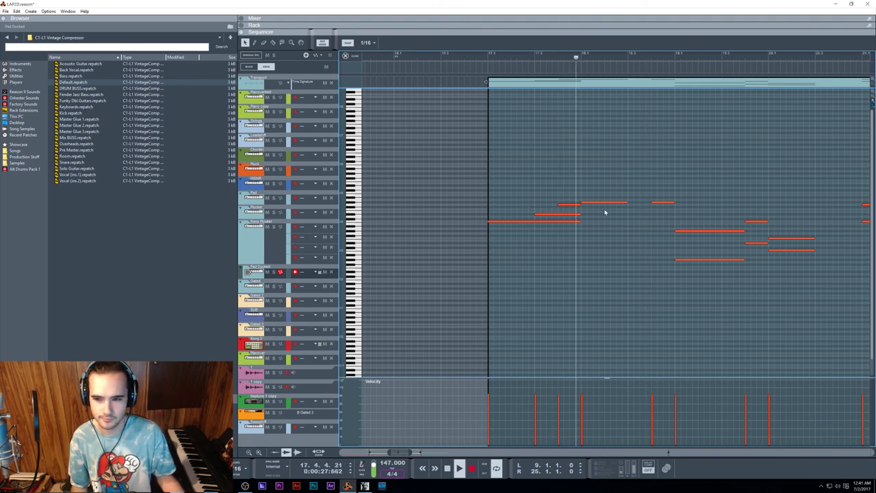
Audition the remaining G#4 note at bar 18 and play the pad clip from just before bar 17
key(space)
click(622, 201)
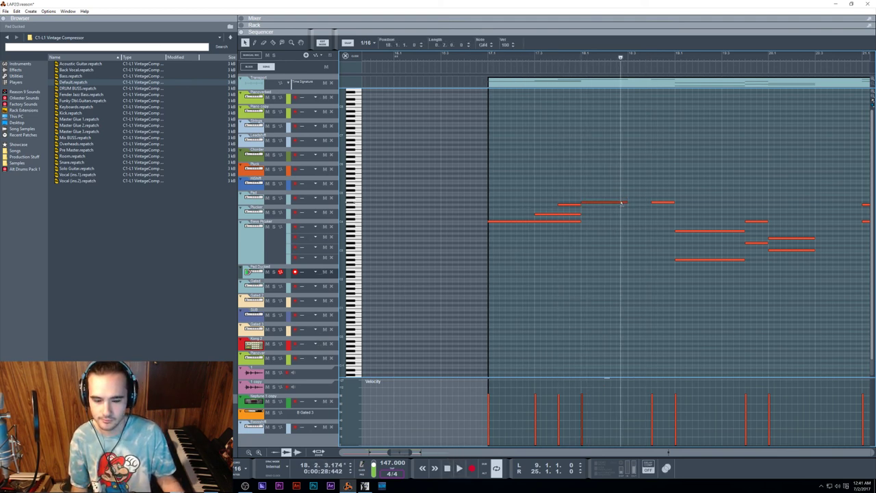
click(482, 58)
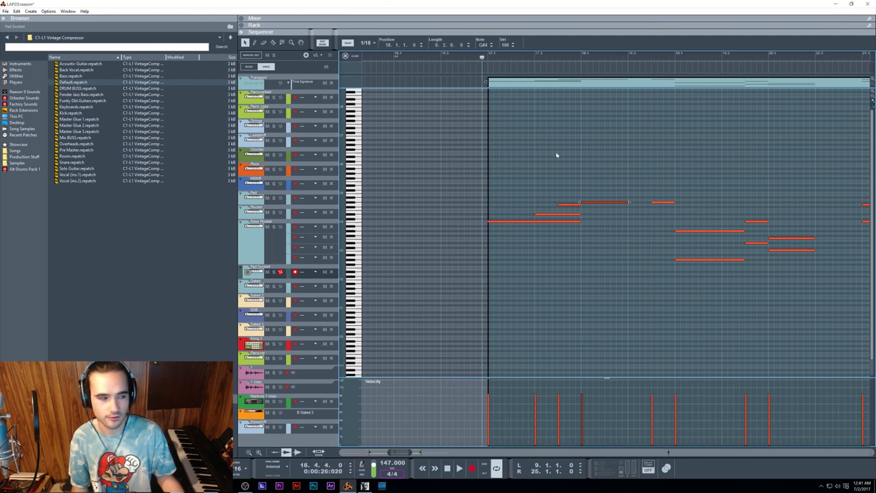
scroll(556, 155, right, 1)
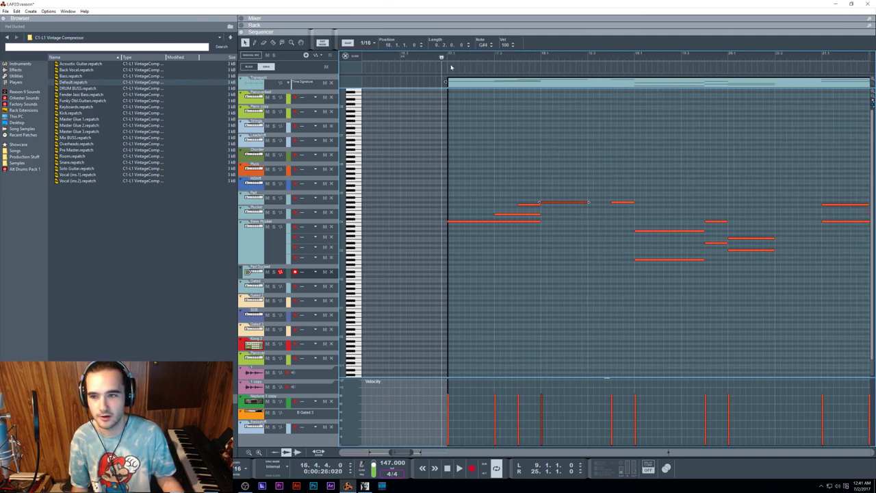
key(space)
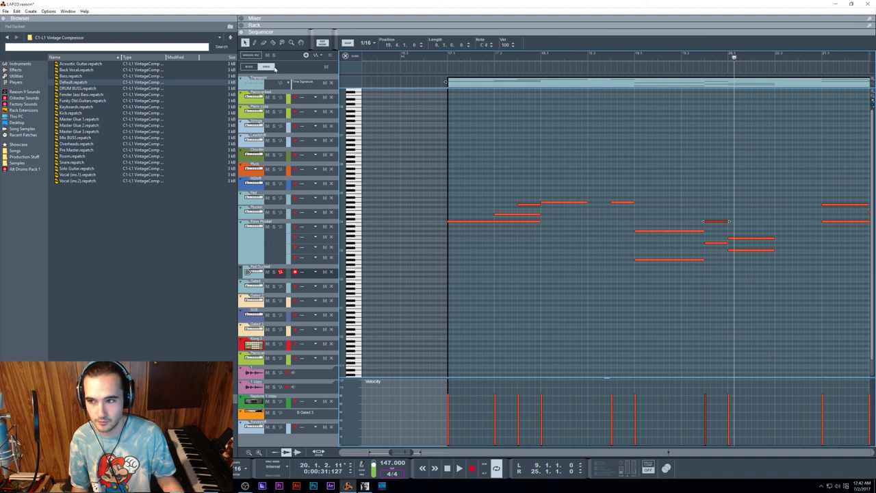
key(space)
key(space)
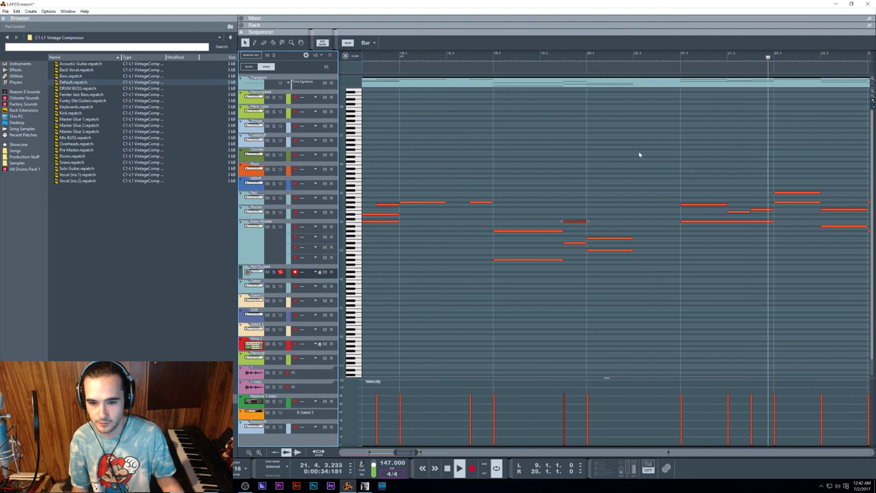
Lower the two notes at bar 22 to A#4 and G4 and play the passage from bar 21
drag(716, 194, 716, 197)
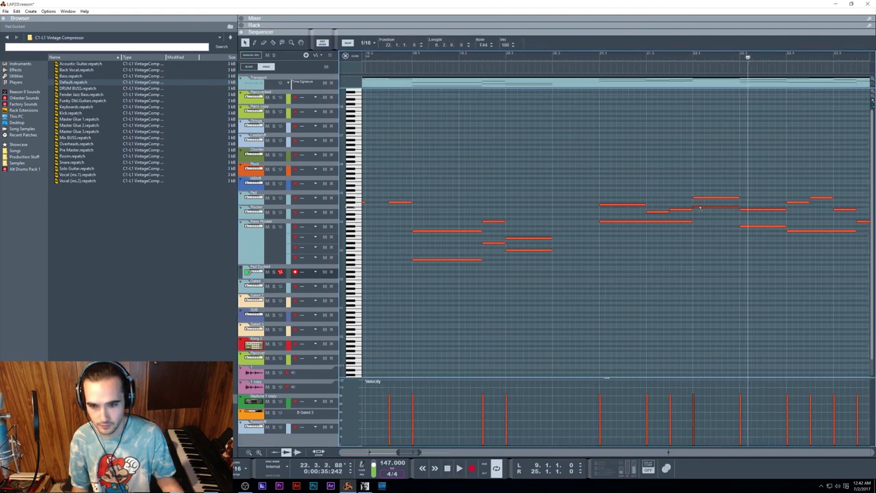
click(687, 58)
click(598, 56)
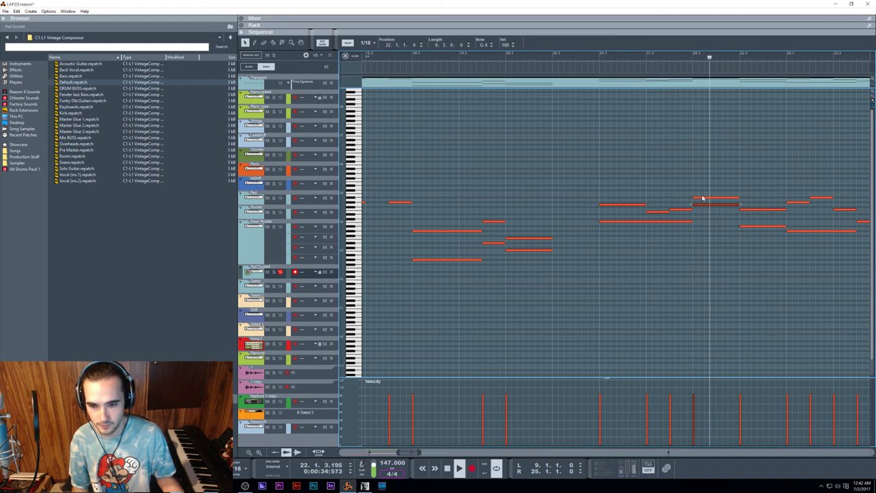
key(space)
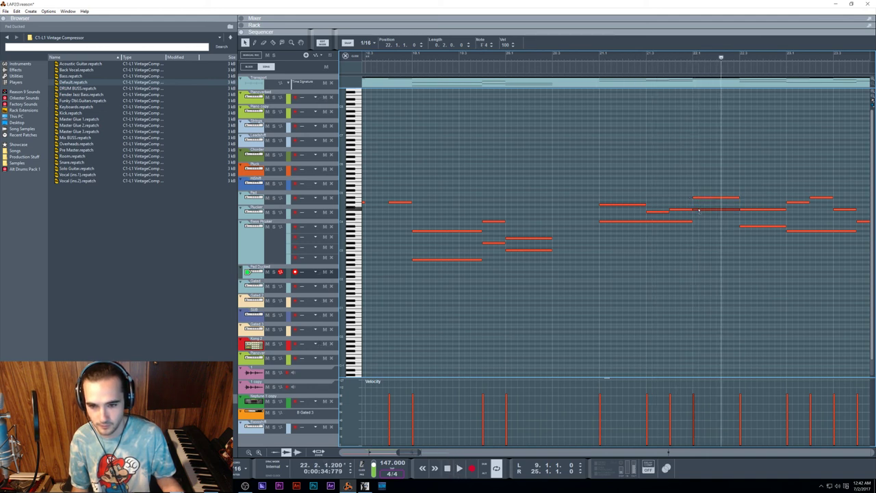
Lower the bottom note at bar 22 to E4 and play from bar 21
drag(696, 214, 695, 210)
click(604, 69)
click(597, 59)
key(space)
Change the two notes at bar 22 to G#4 and F4 and replay from just before bar 21
double_click(700, 196)
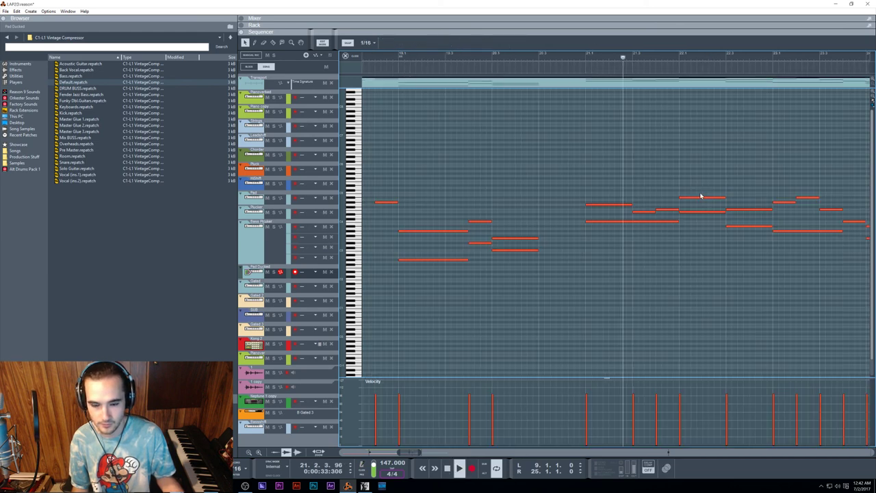
scroll(672, 175, right, 1)
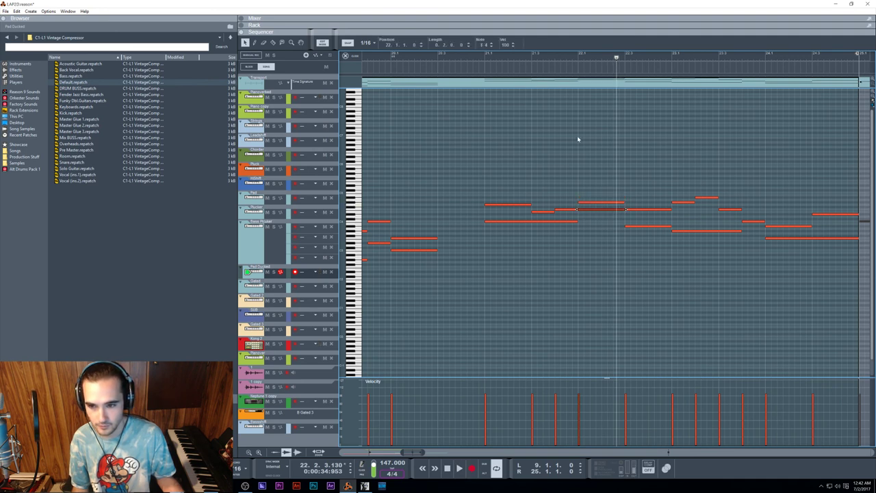
click(560, 58)
key(space)
click(479, 59)
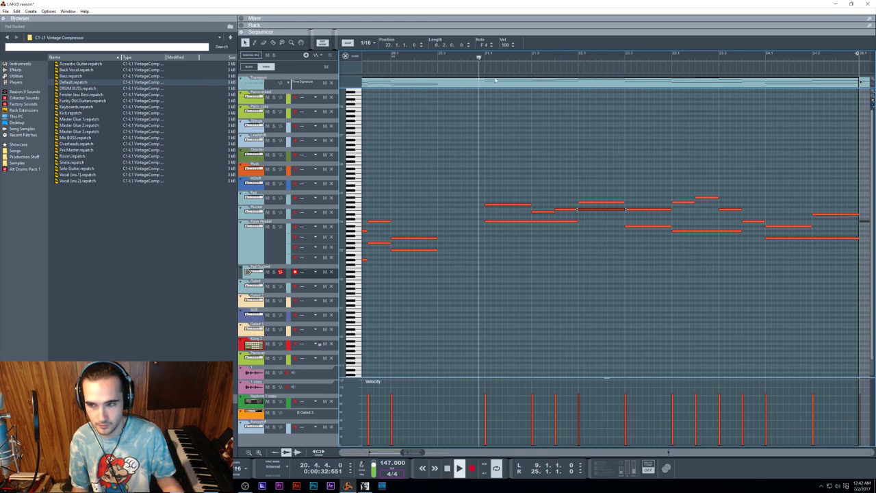
Raise the two notes at bar 22 to A#4 and G4 and replay from bar 21
drag(586, 204, 585, 198)
click(584, 217)
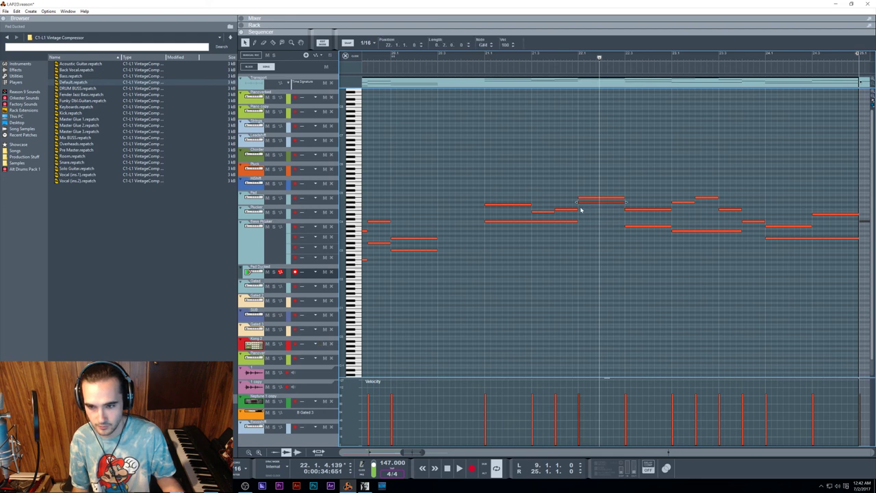
click(581, 203)
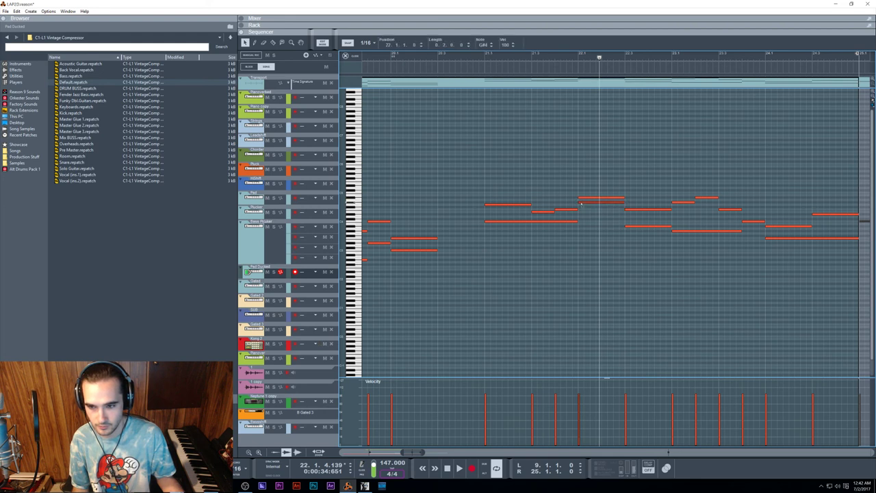
click(483, 53)
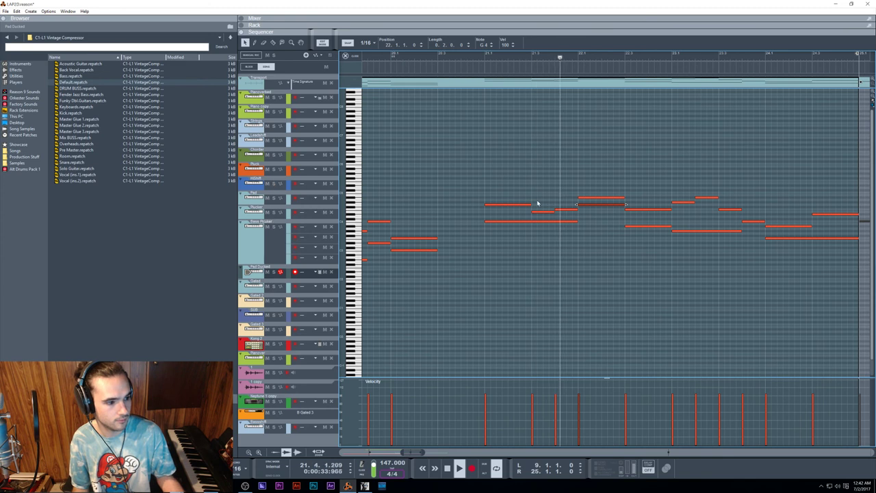
Try the lower bar 22 note at C5, above the A#4 note, and return it to G4
scroll(538, 202, right, 1)
key(space)
drag(570, 205, 570, 208)
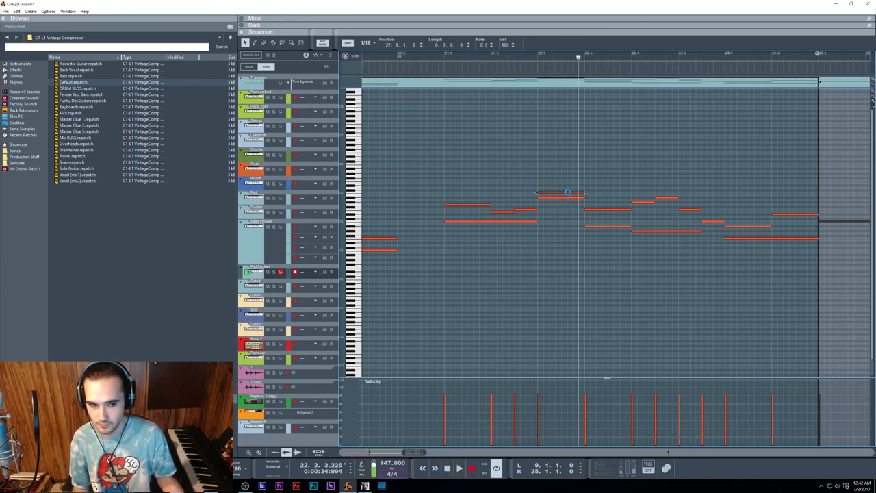
drag(567, 192, 567, 204)
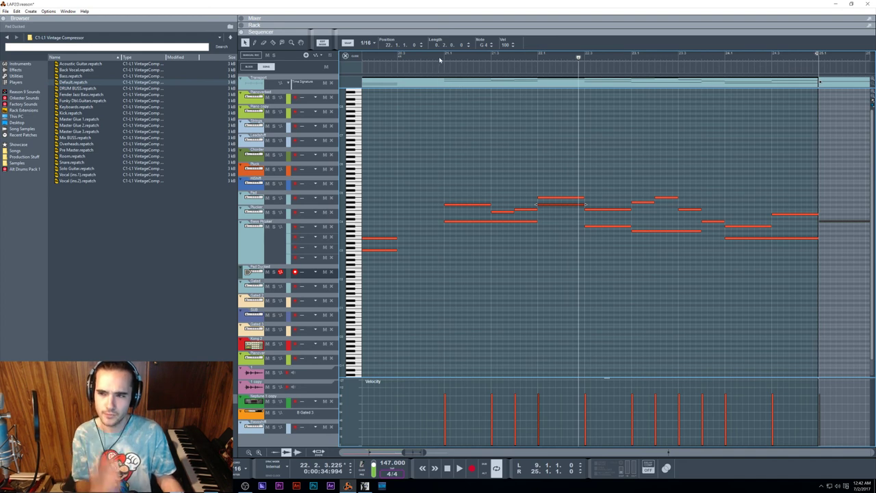
Delete the G4 note at bar 22, keeping the A#4 note, and replay from bar 21
click(439, 60)
key(space)
drag(555, 191, 572, 199)
key(Delete)
key(space)
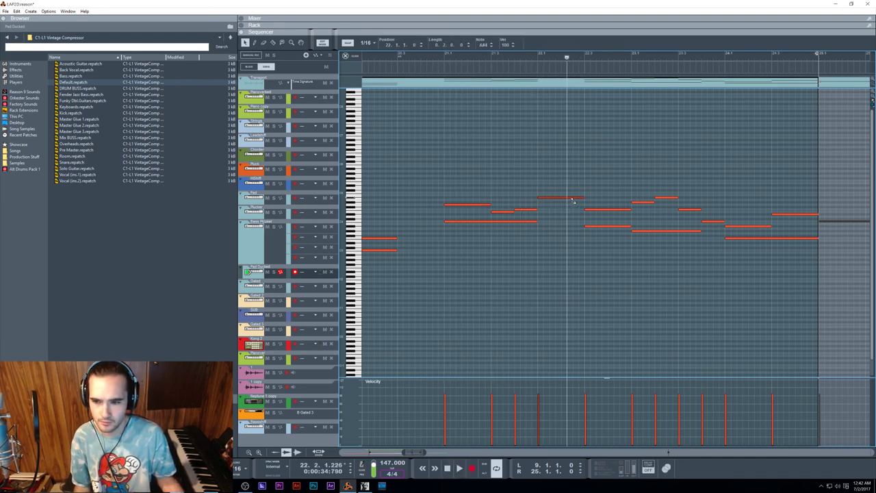
click(439, 66)
key(space)
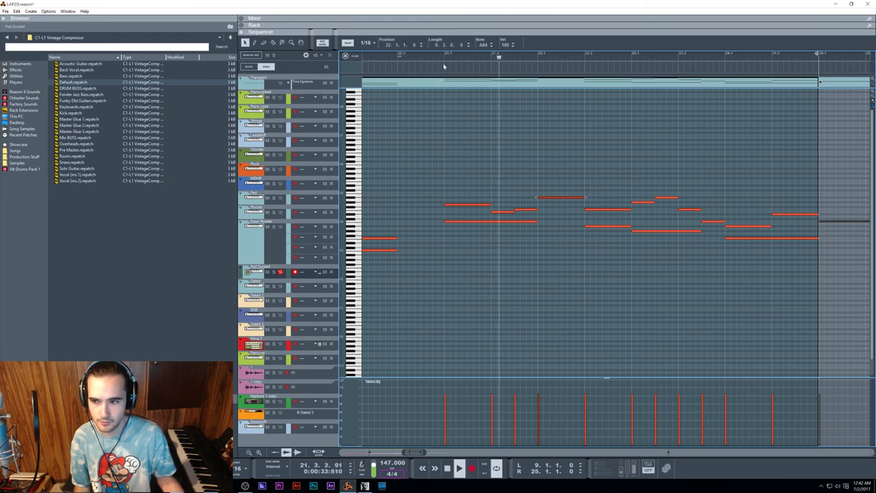
Set the loop start to bar 21 and listen to the looped passage
click(538, 79)
double_click(577, 140)
key(space)
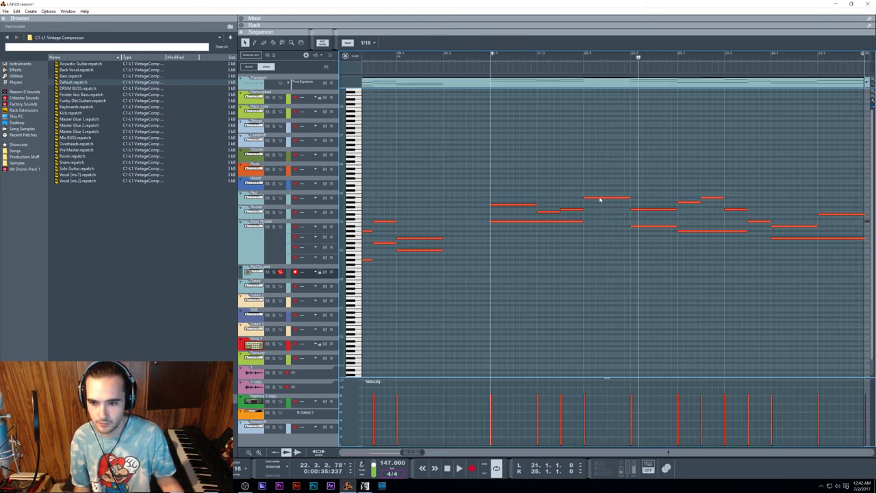
Try the bar 22 note at C5 and at B4 while replaying from bar 21
drag(600, 198, 599, 193)
key(space)
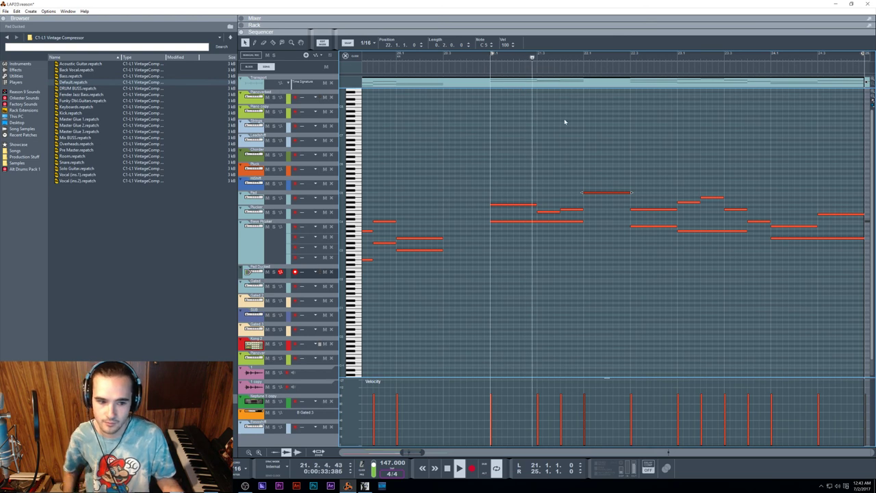
key(Down)
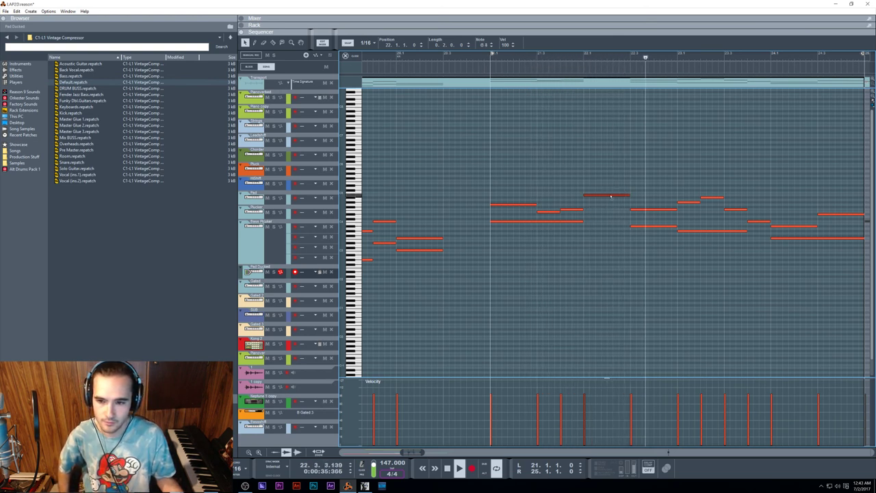
click(584, 57)
click(488, 58)
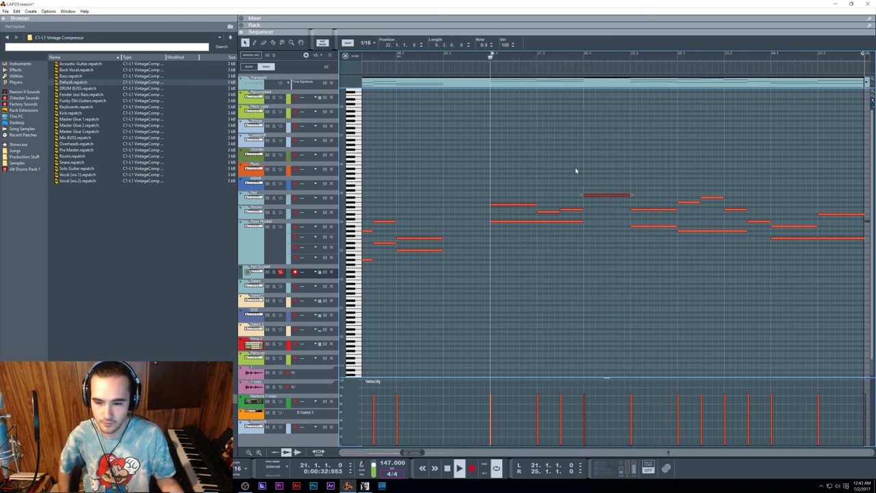
Lower the bar 22 note to A#4 and listen from the loop start
key(Down)
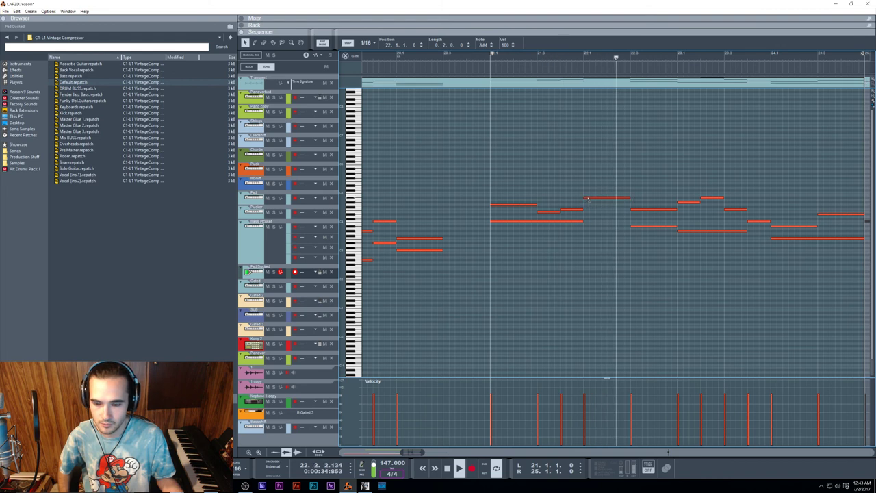
key(KP_7)
key(KP_7)
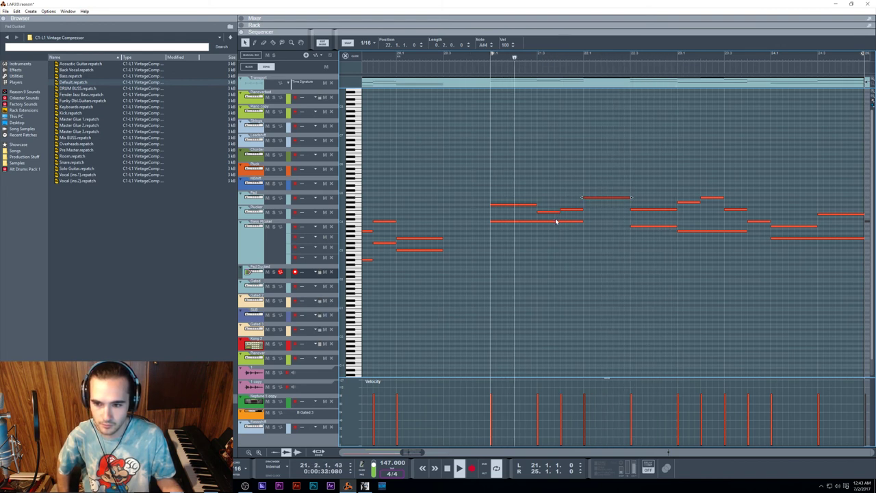
key(space)
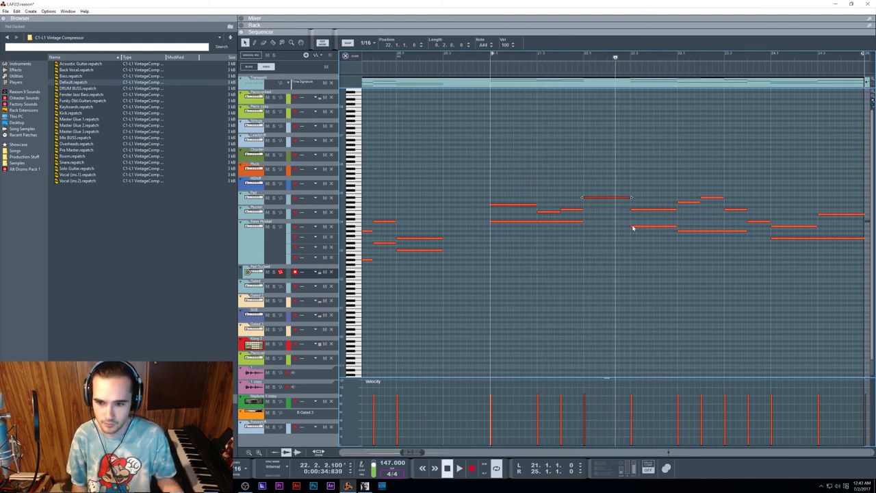
Copy the lower note at 22.3 back to 22.1 at pitch G#3 and play from bar 21
click(632, 226)
drag(643, 228, 599, 237)
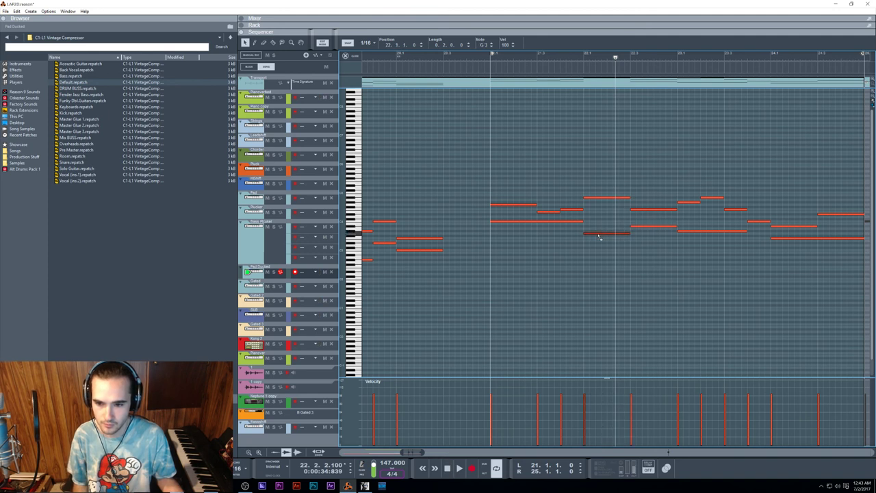
click(491, 56)
key(space)
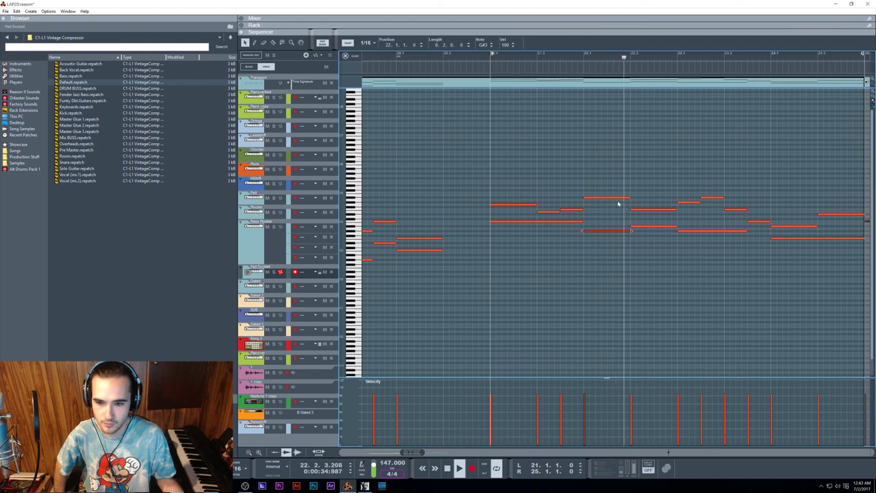
Replay from bar 21 and raise the upper note at bar 22 from A#4 to C5
click(615, 198)
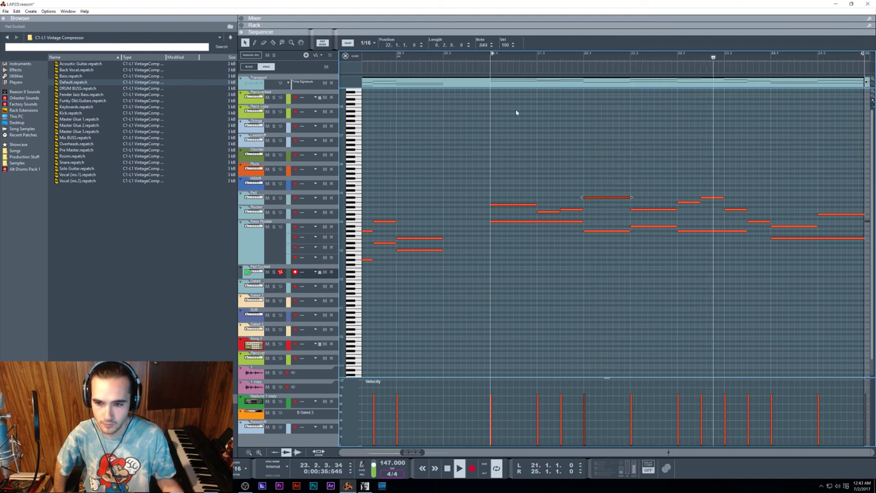
click(491, 60)
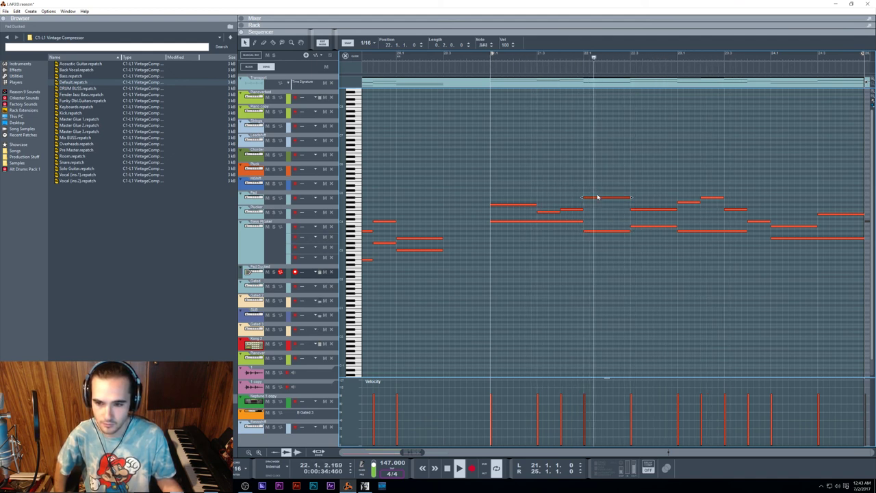
drag(599, 198, 598, 196)
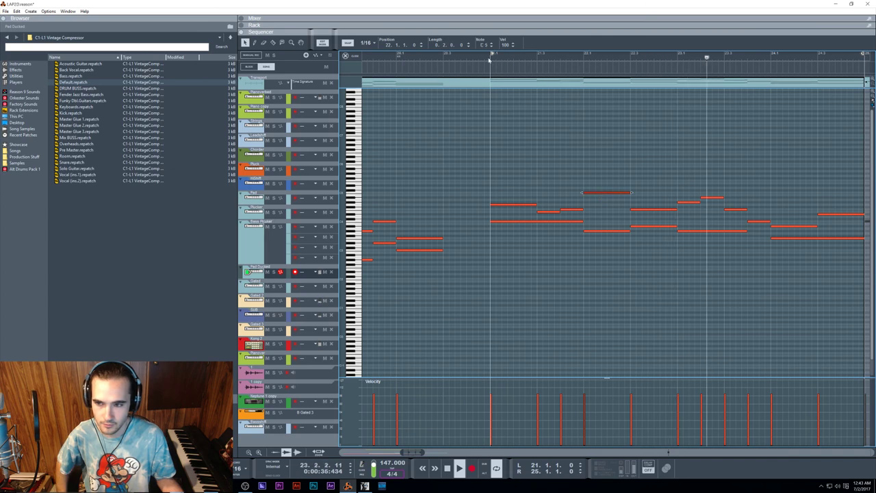
Adjust the B PAD DUCKED channel level in the rack and replay the pad part from just before bar 21
key(F6)
scroll(724, 159, up, 6)
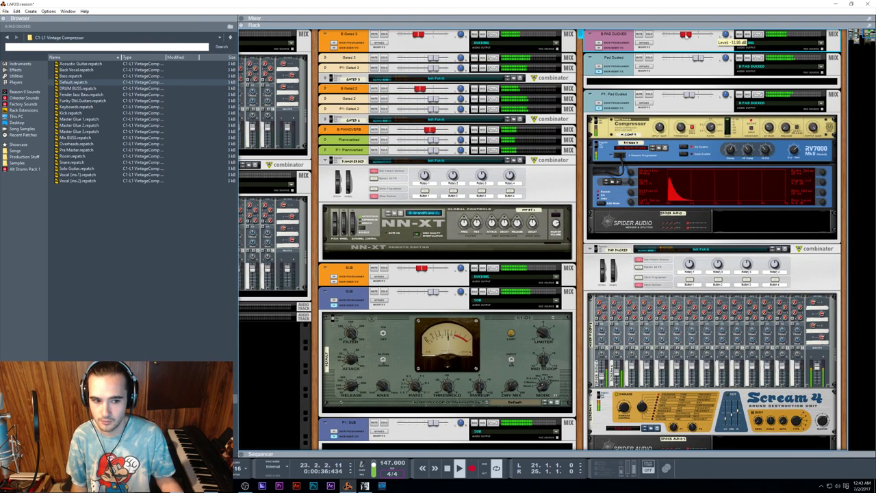
key(F7)
click(479, 59)
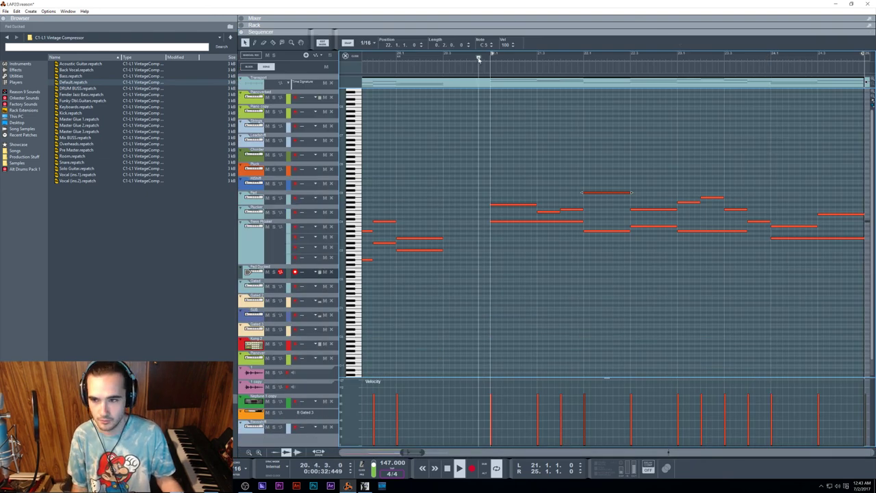
scroll(561, 113, right, 1)
scroll(561, 112, right, 1)
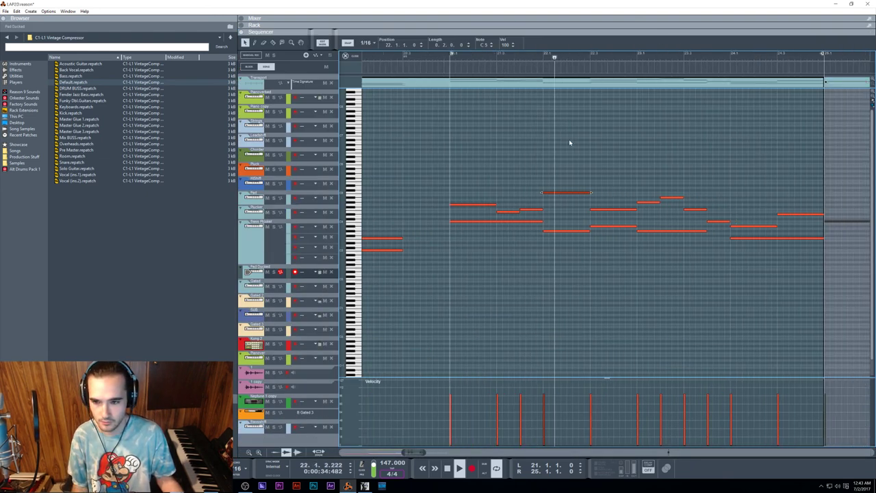
Lower the upper note at bar 22 to B4 and on to A#4, replaying from bar 21
click(545, 61)
click(451, 58)
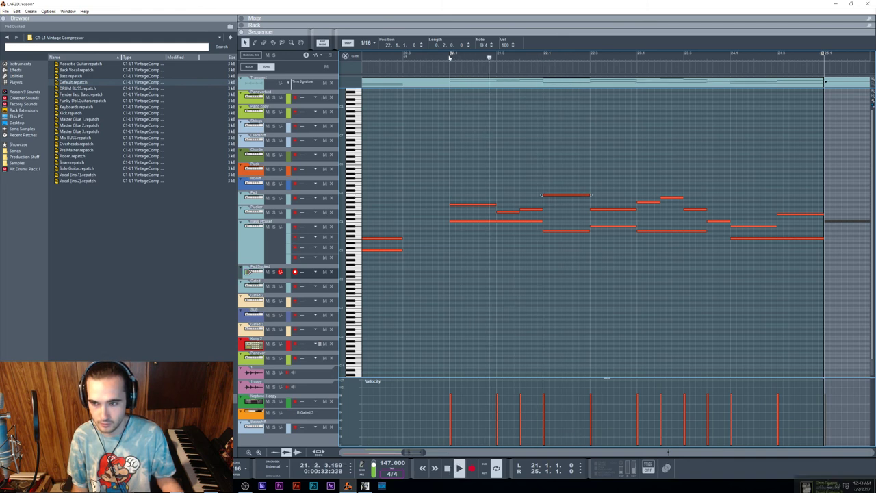
click(451, 58)
key(space)
click(557, 199)
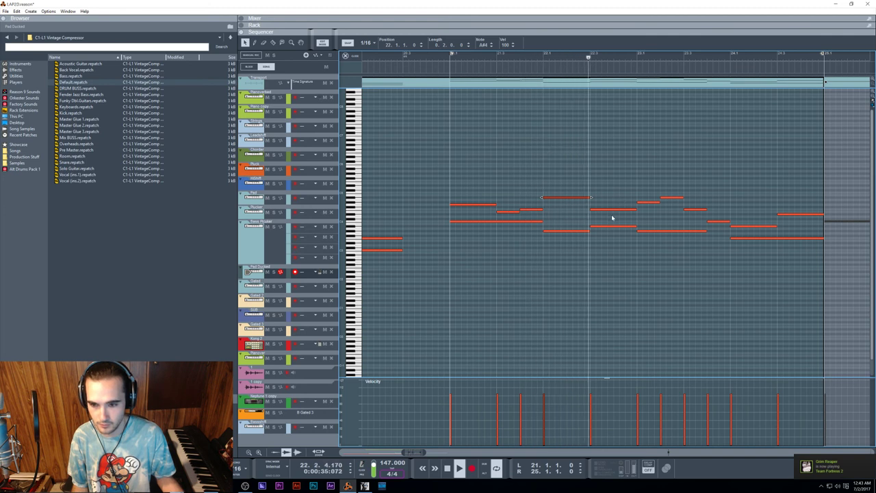
Try a copy of the 23.3 note at C#5 and at F4, and undo the copy
click(687, 204)
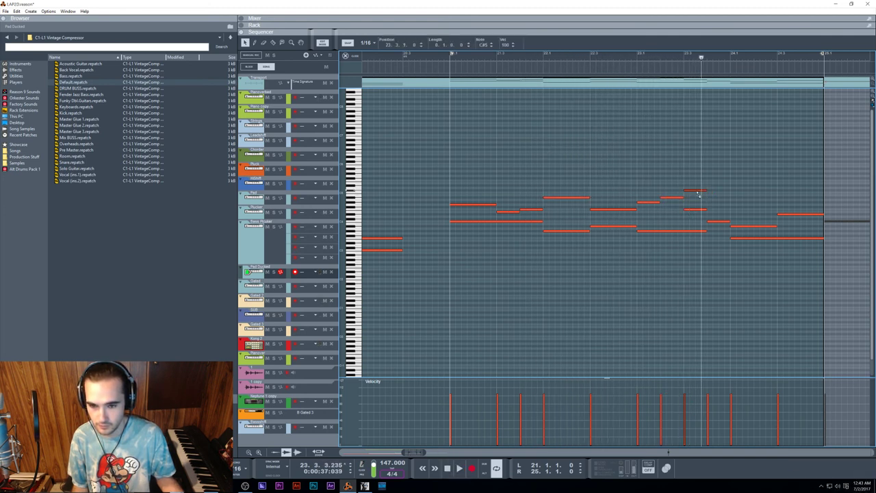
drag(698, 192, 657, 199)
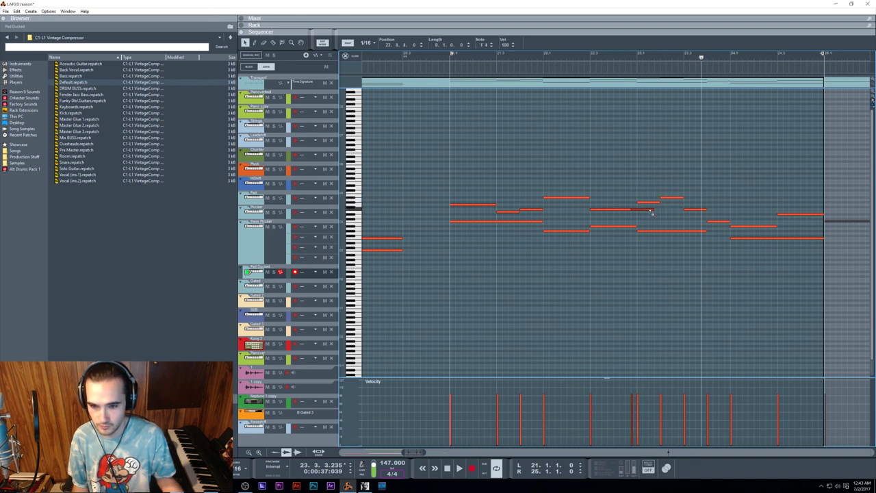
key(ctrl+z)
Add upper notes at 23.3 on C5 and at 23.4 on D#5, and play them back from bar 23
drag(639, 67, 584, 67)
key(space)
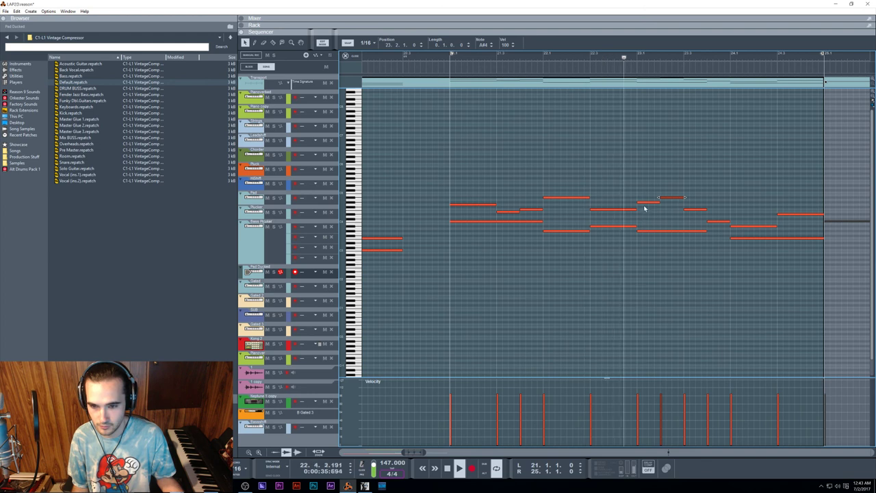
key(space)
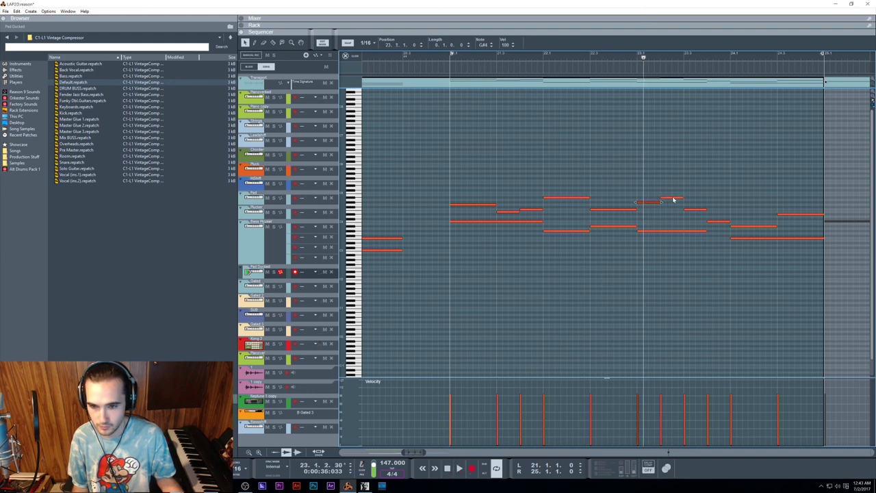
drag(695, 195, 719, 187)
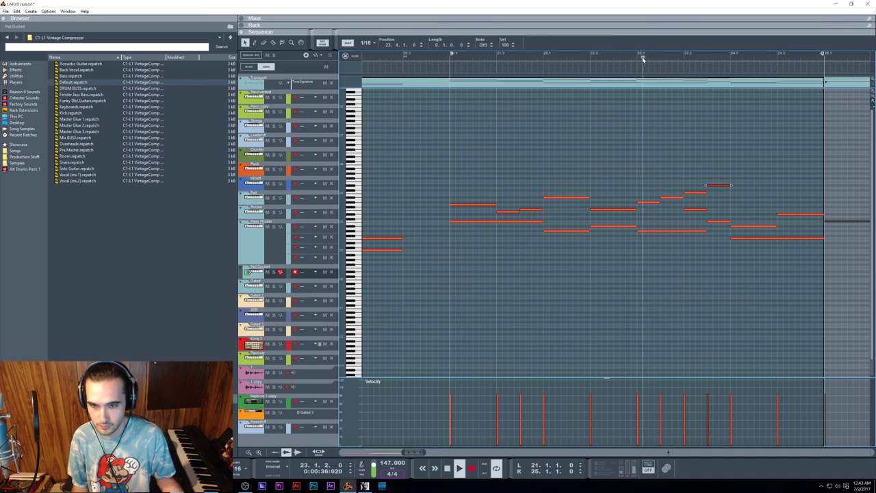
key(space)
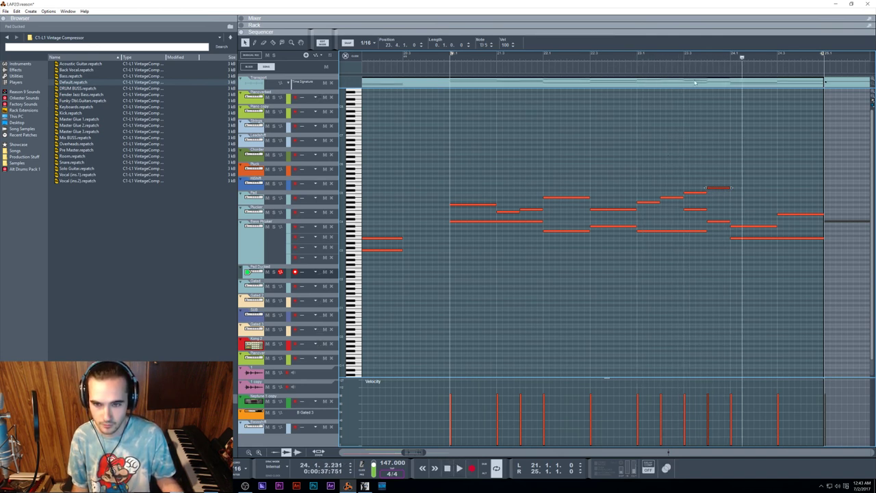
Try the upper note at 23.4 on D5 and on C#5 while replaying bar 23
click(681, 60)
click(619, 58)
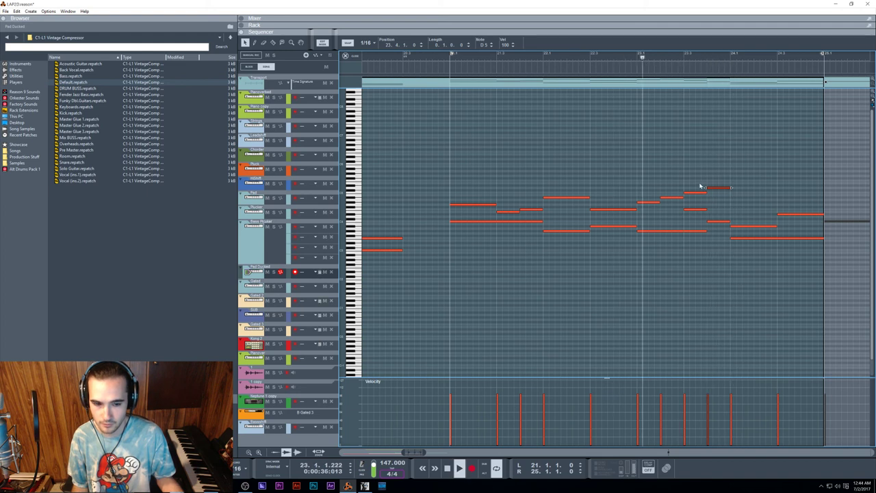
scroll(713, 213, right, 1)
key(space)
drag(635, 188, 634, 191)
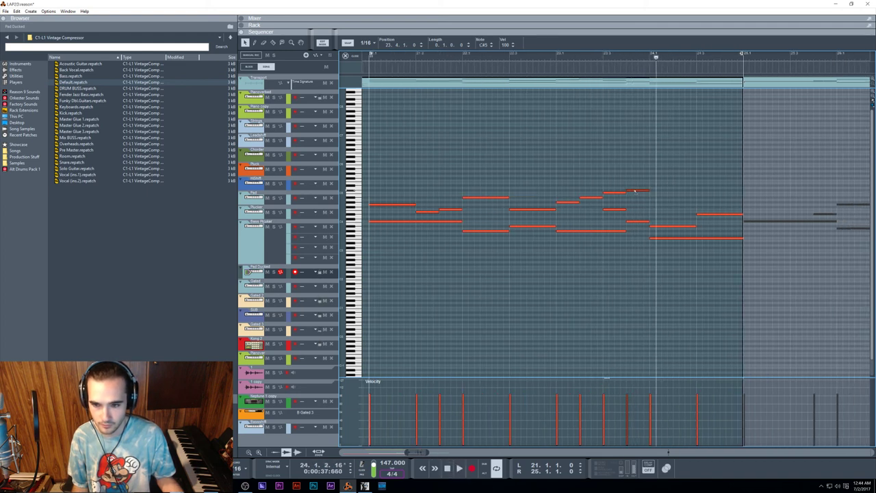
Compare A#4 and C5 for the upper note at 23.4, set it to A#4, and return to bar 21
click(597, 55)
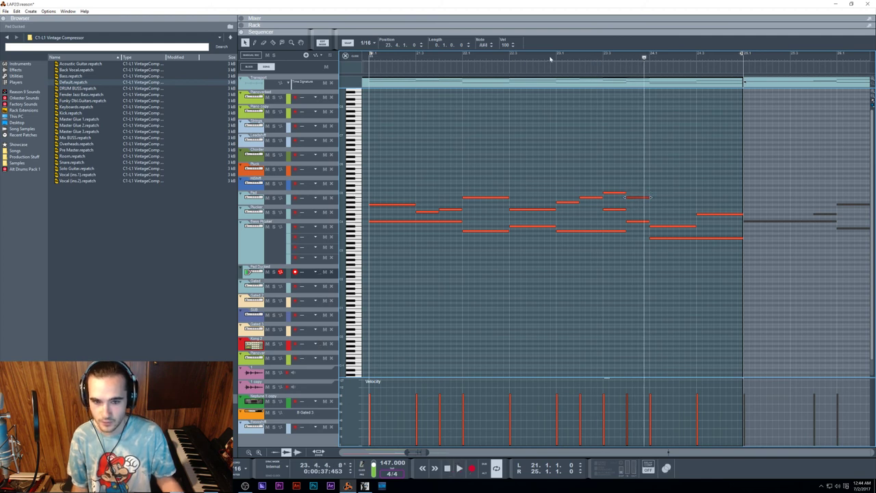
click(527, 55)
click(374, 56)
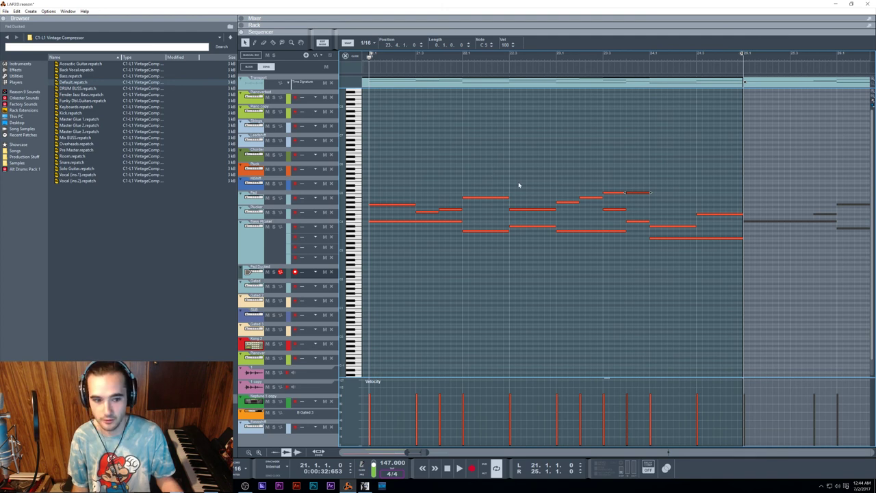
key(Down)
key(Down)
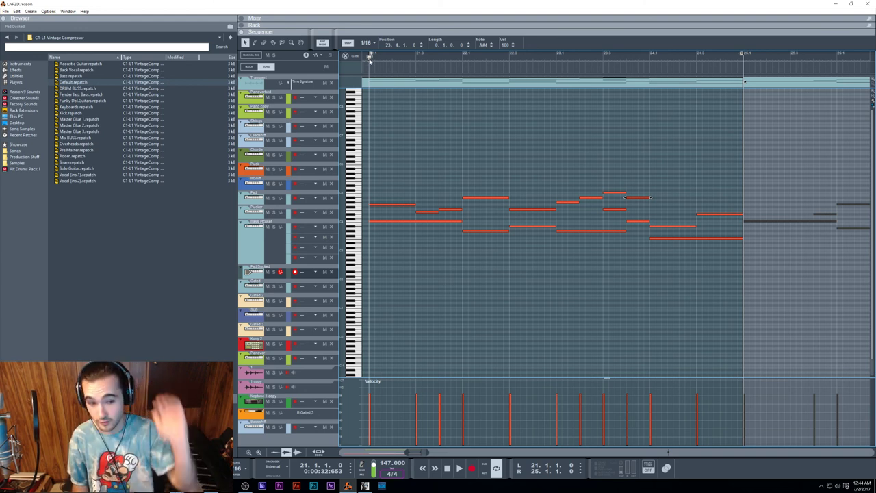
Add a higher note at 23.4 on F5 and listen on through bar 24
key(space)
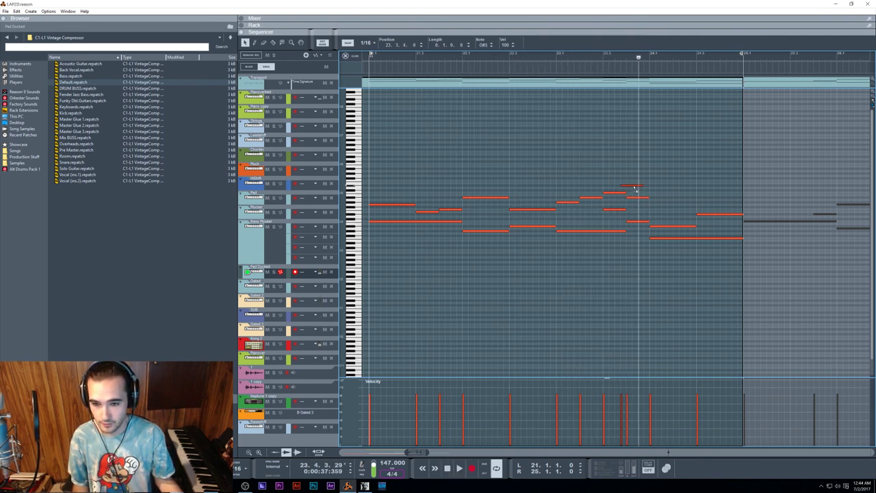
click(601, 56)
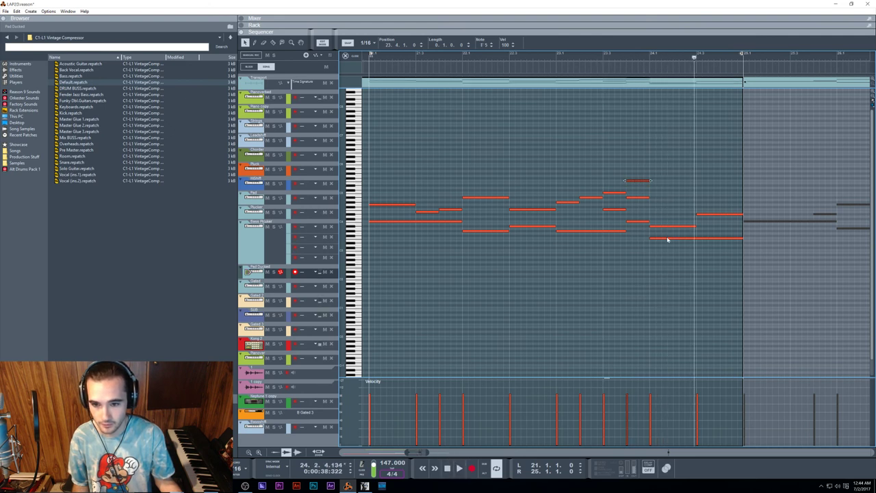
drag(666, 238, 665, 239)
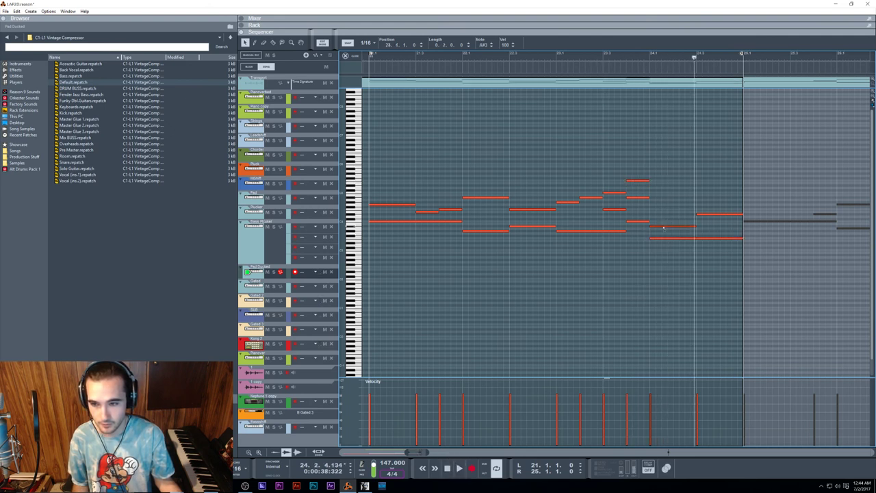
key(space)
drag(663, 59, 645, 58)
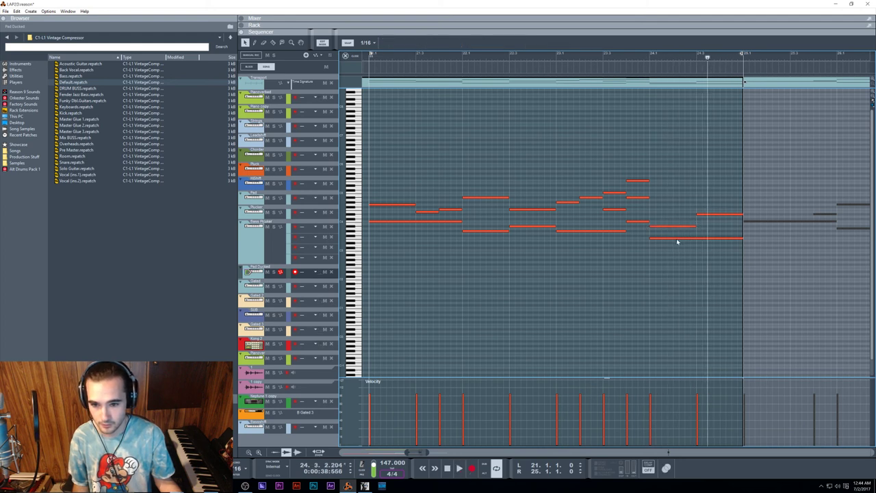
Inspect the SUB clip's notes in bars 21 to 24 as a reference for the pad harmony
key(Delete)
key(ctrl+e)
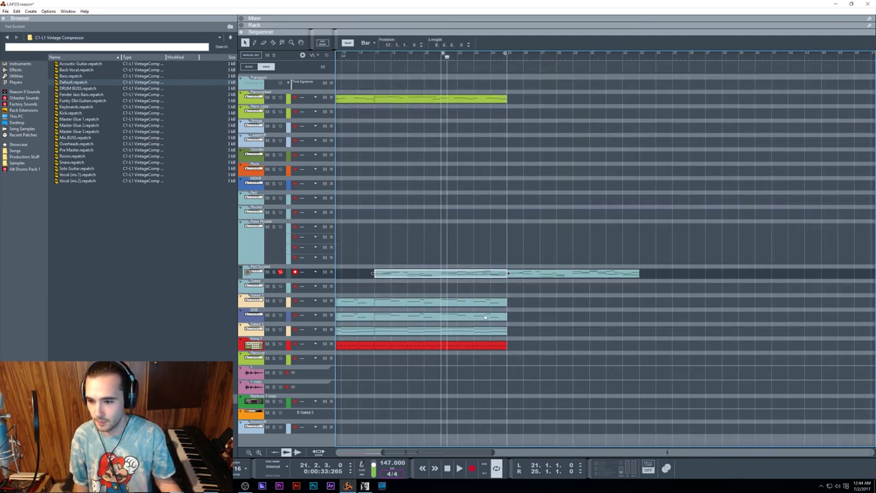
double_click(484, 317)
scroll(638, 241, right, 2)
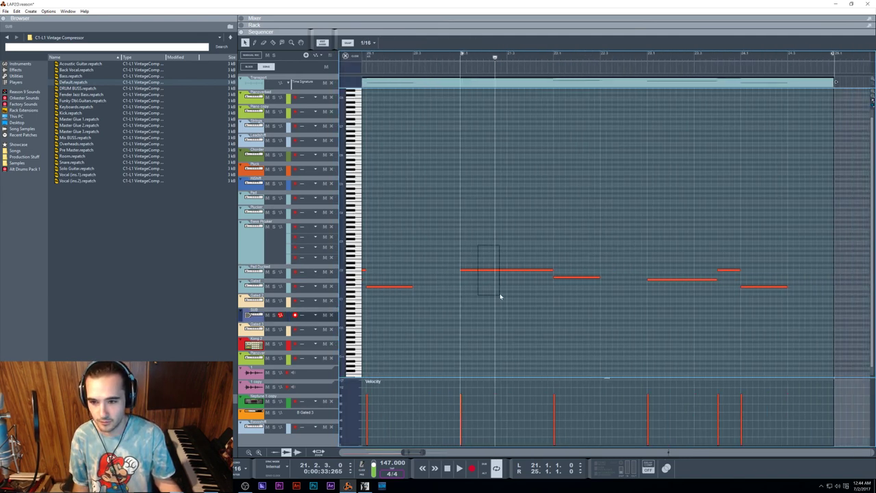
drag(500, 296, 501, 297)
drag(661, 245, 685, 294)
drag(728, 253, 783, 298)
key(ctrl+e)
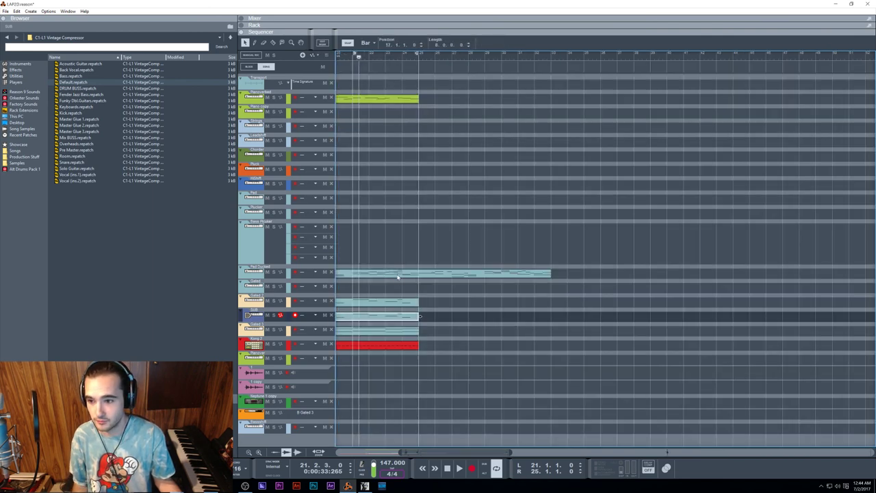
Reopen the Pad Ducked clip and lower the upper note at 24.1 to G#3 during playback
double_click(398, 274)
scroll(731, 226, right, 5)
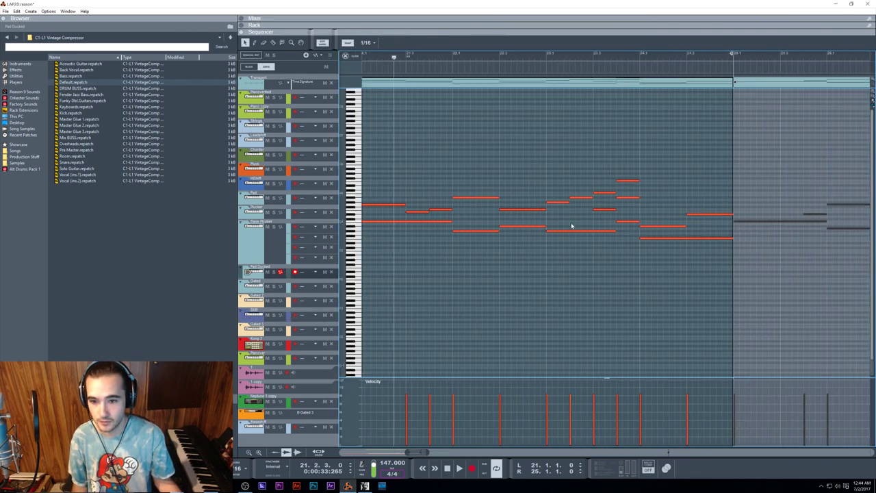
click(637, 221)
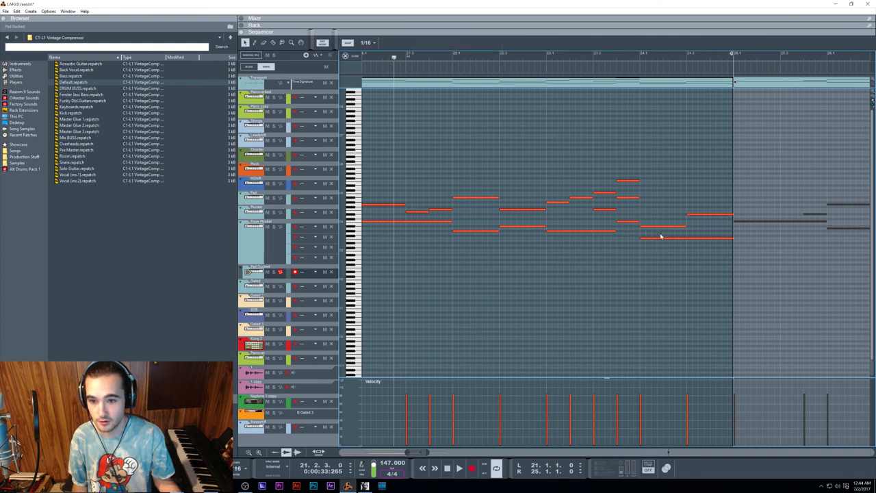
click(660, 237)
key(space)
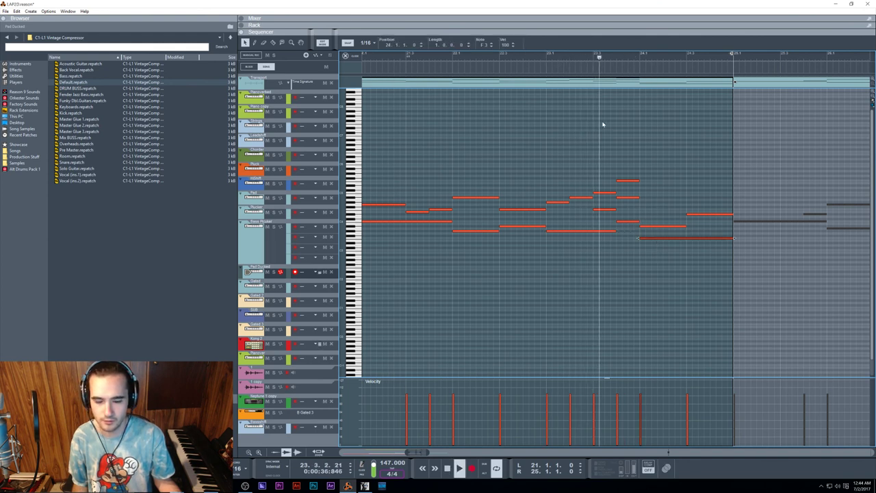
click(674, 229)
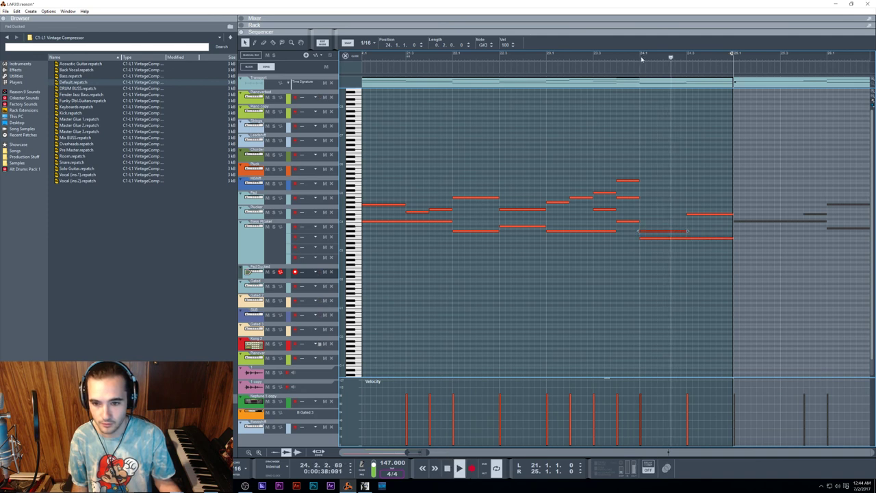
Copy a note to 24.3 at C4 beneath the existing upper note and replay the part
drag(691, 216, 693, 226)
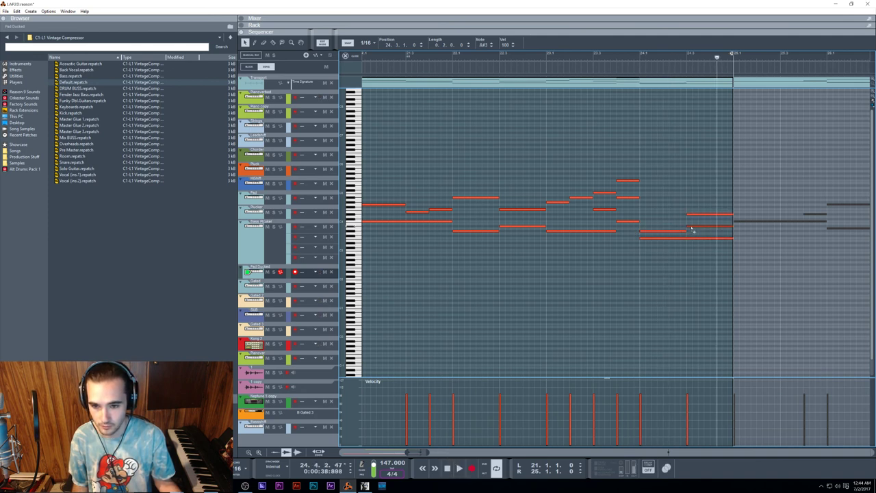
click(640, 59)
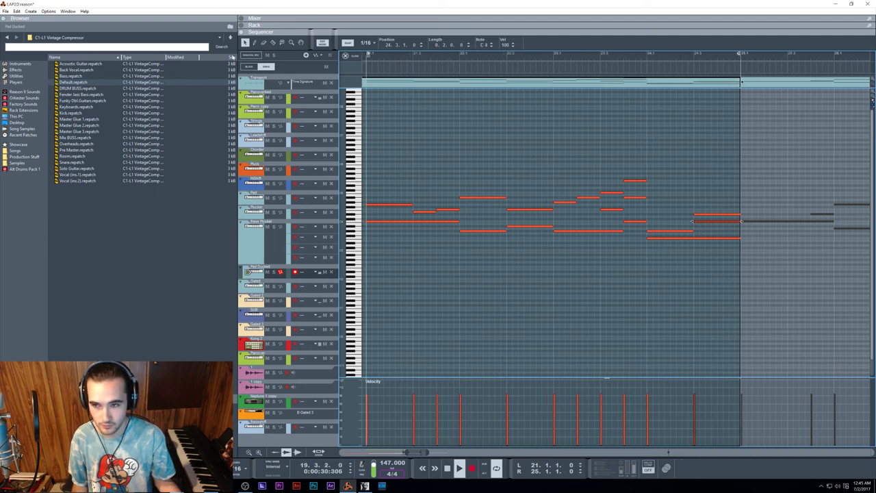
scroll(557, 213, down, 1)
scroll(541, 195, left, 3)
key(space)
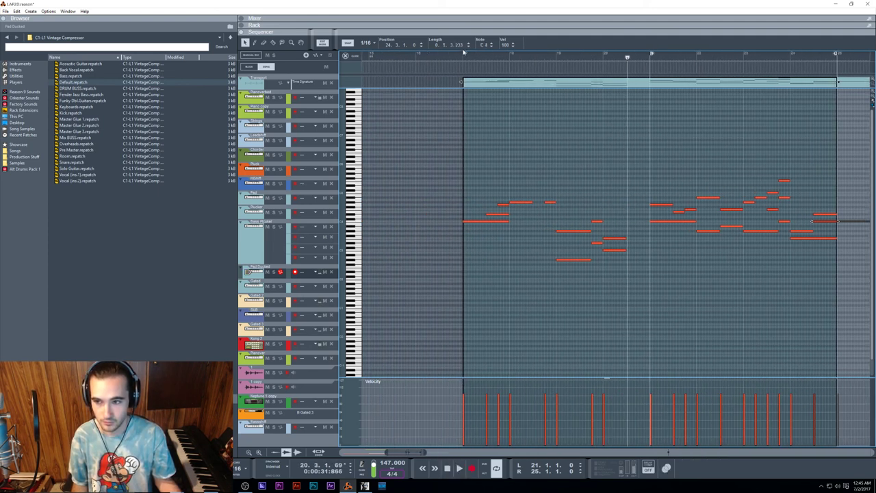
Replay the Pad Ducked part from bar 17 into bar 18 and undo the last edit
click(463, 57)
key(space)
click(460, 57)
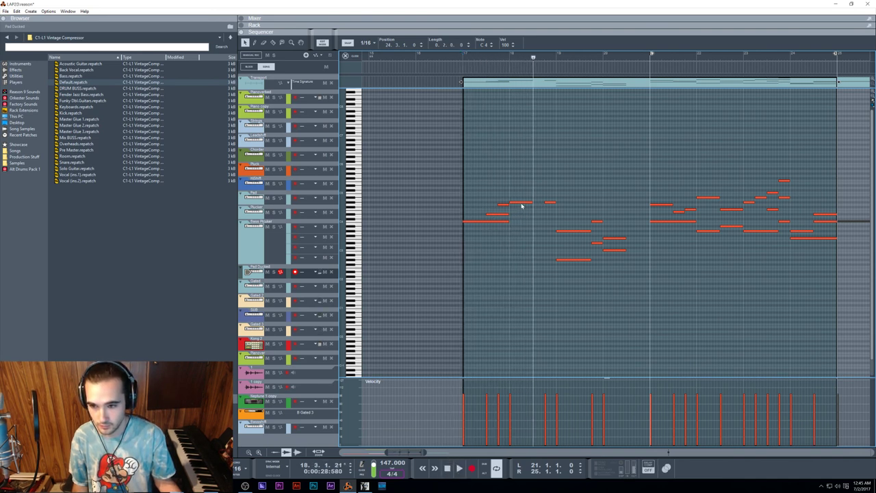
click(463, 58)
key(ctrl+z)
key(space)
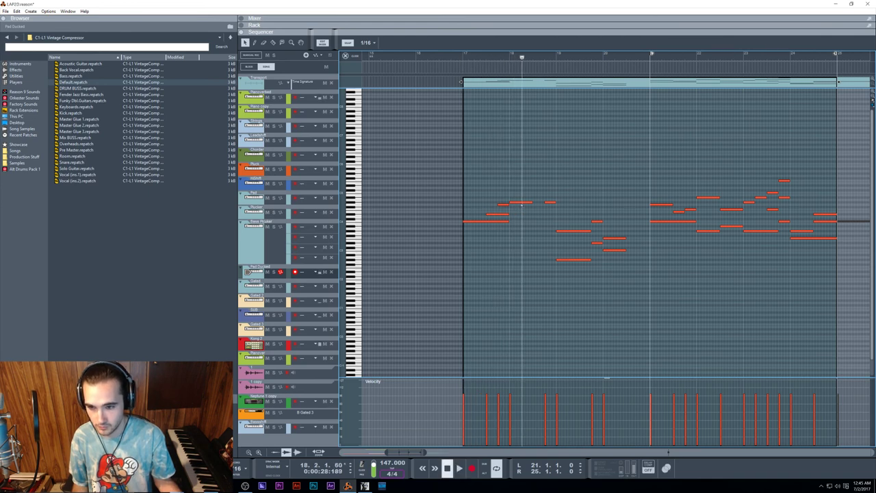
Lower the Pad Ducked note at 18.1 to A3, checking the Gated 2 clip's notes for comparison
drag(520, 204, 521, 210)
key(ctrl+e)
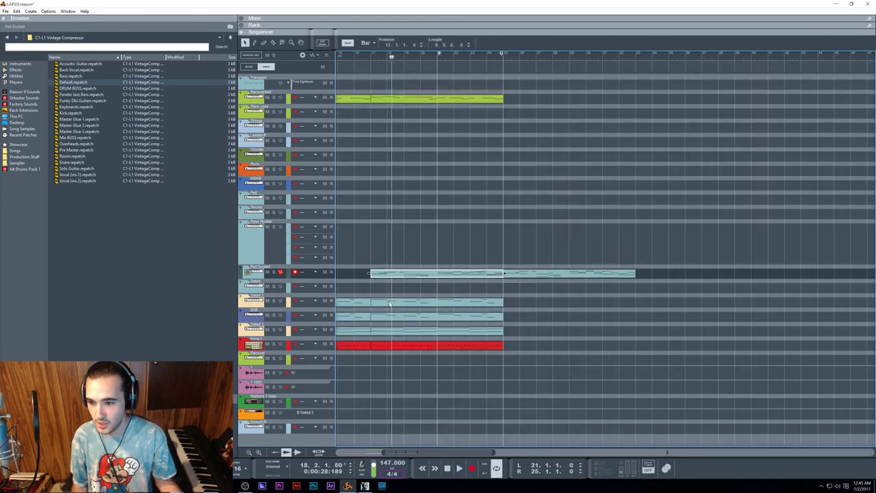
double_click(389, 303)
key(ctrl+e)
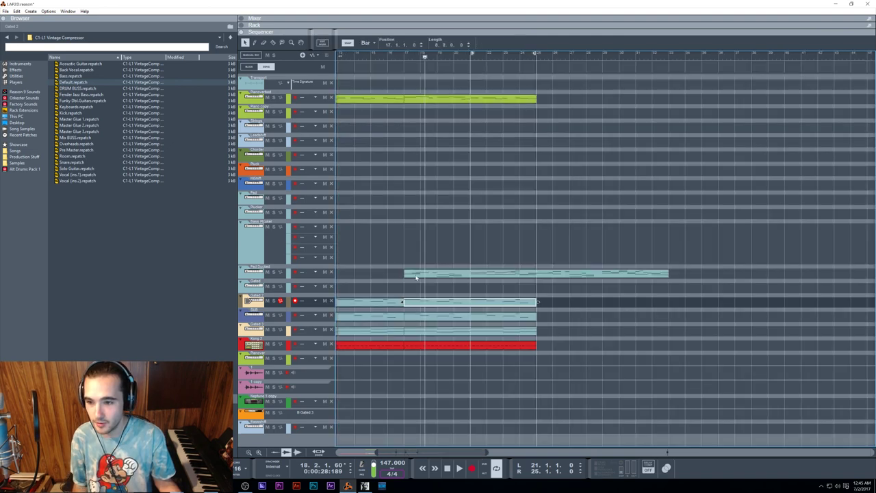
double_click(417, 274)
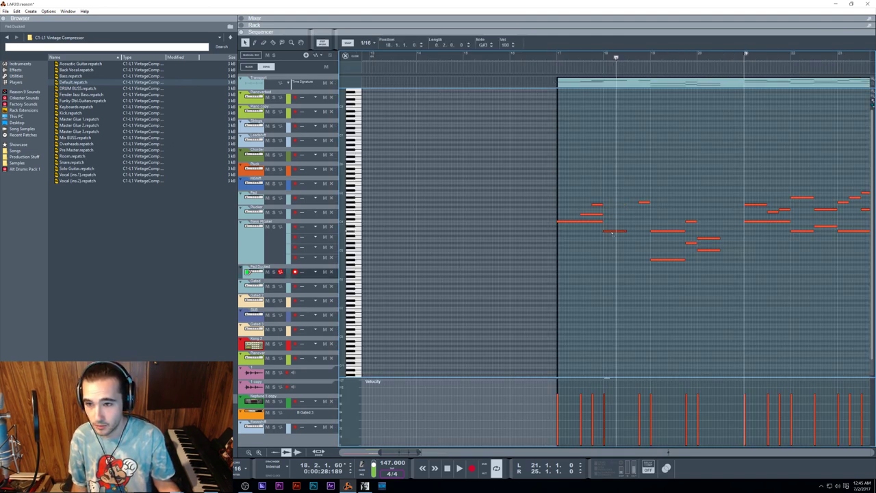
drag(612, 232, 609, 236)
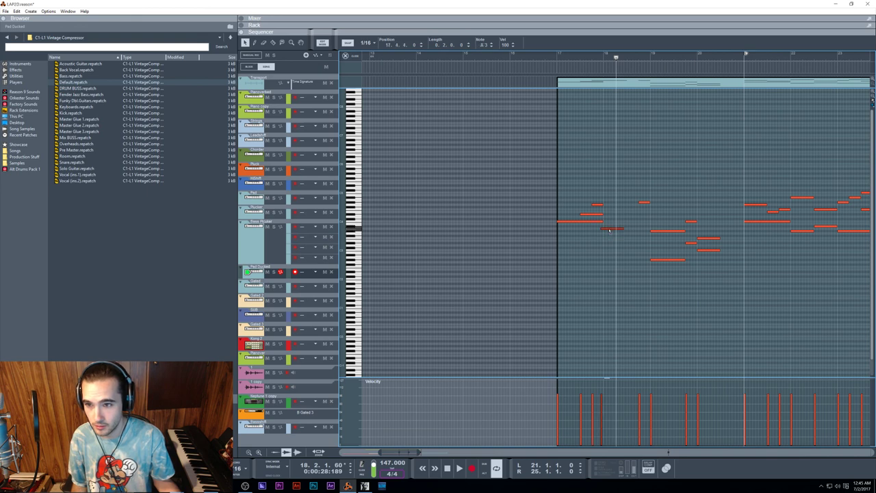
key(ctrl+Right)
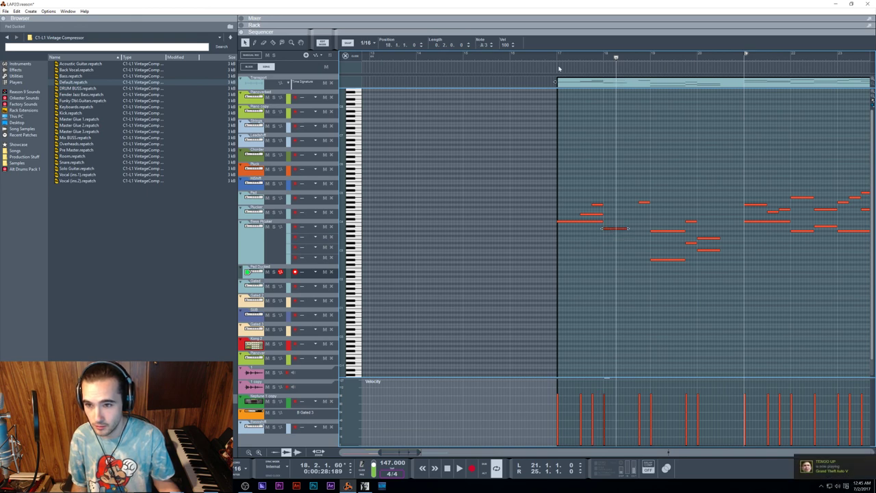
Look at the pad's Antidote synth in the rack and replay the arrangement from bar 17
key(ctrl+e)
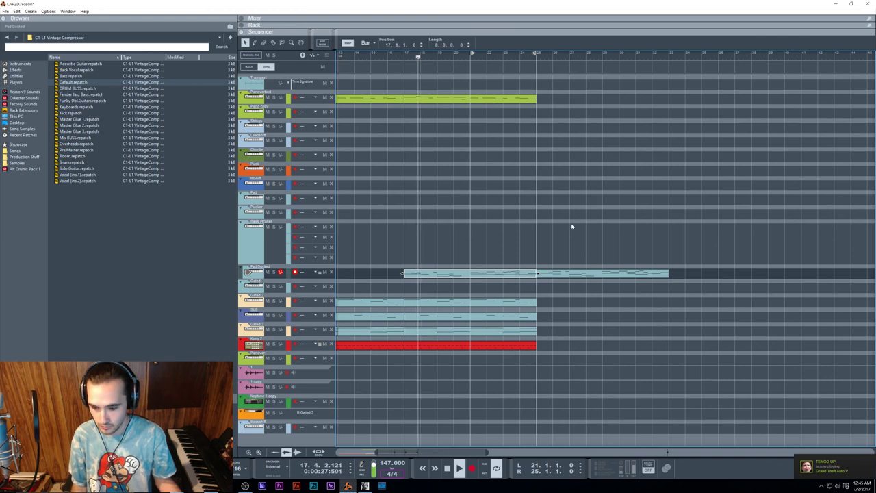
key(F6)
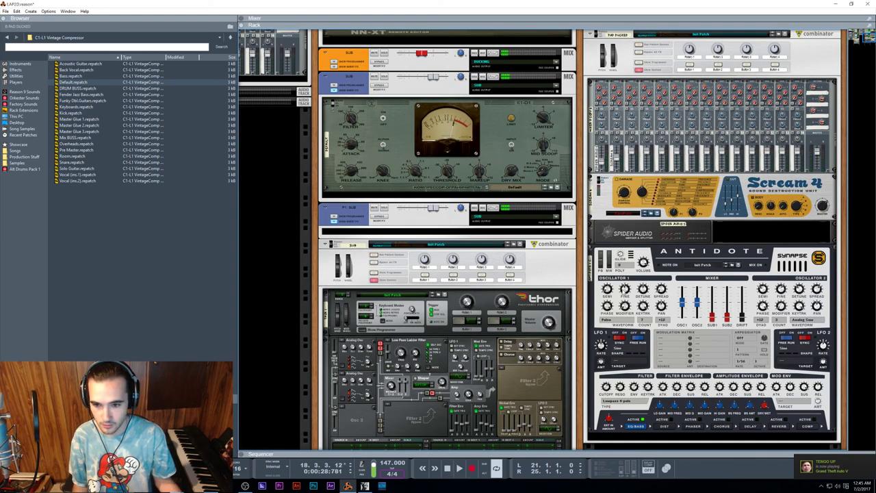
click(624, 292)
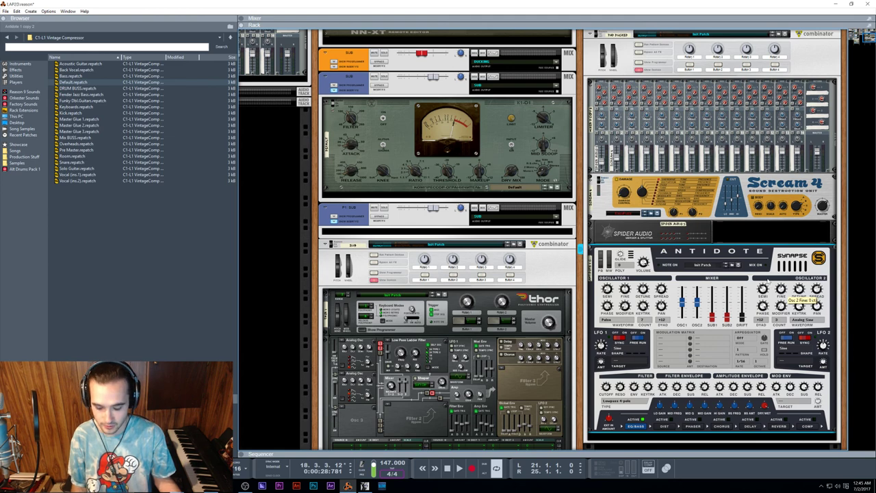
key(F7)
click(404, 57)
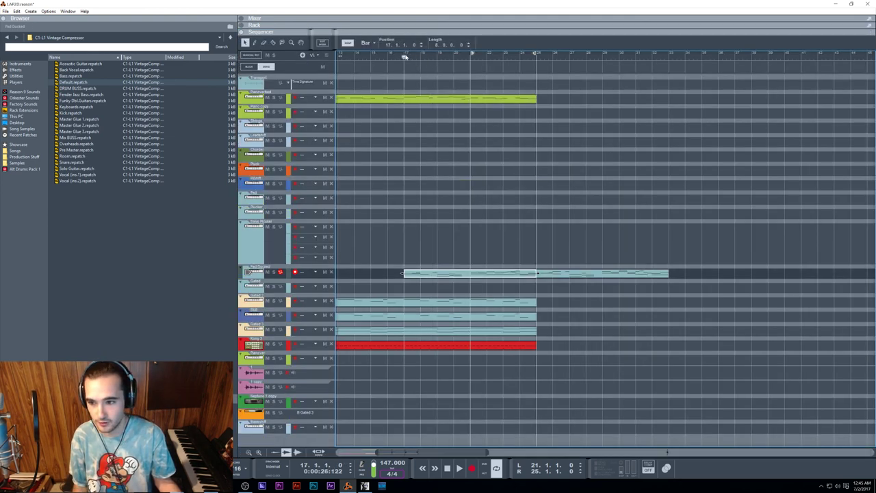
key(space)
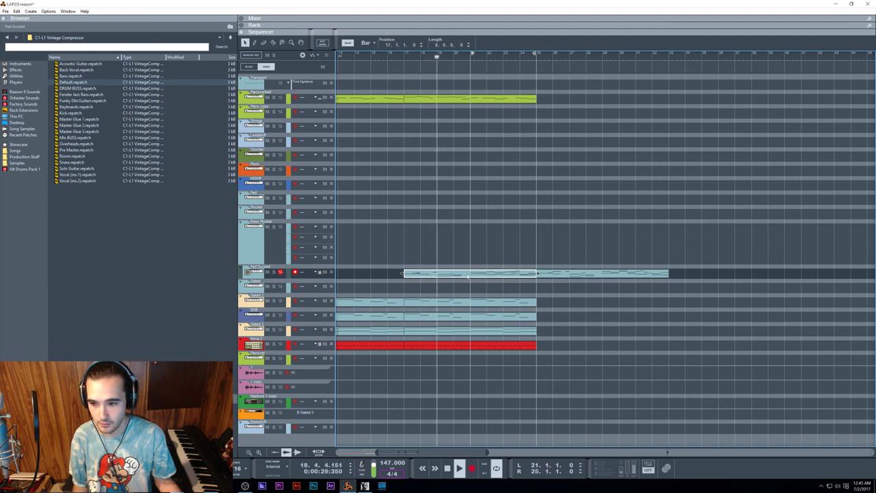
key(space)
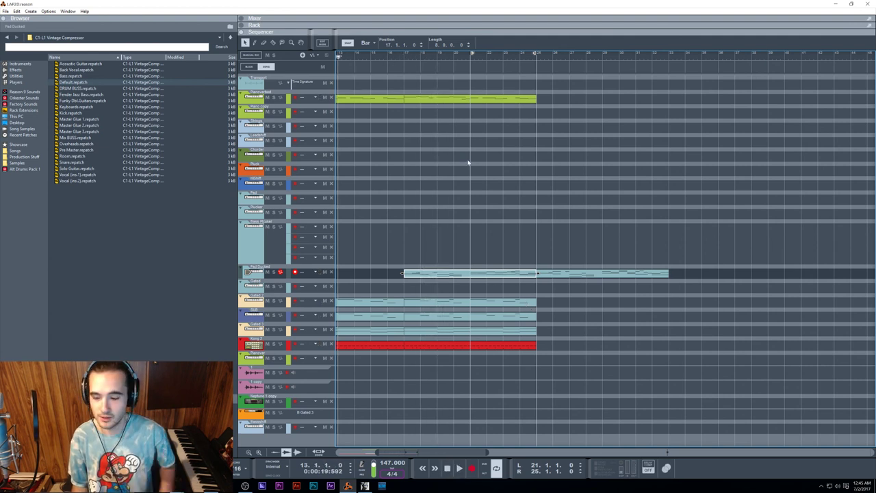
Play the whole arrangement from bar 8 to hear the transition into the pad section
scroll(389, 139, left, 3)
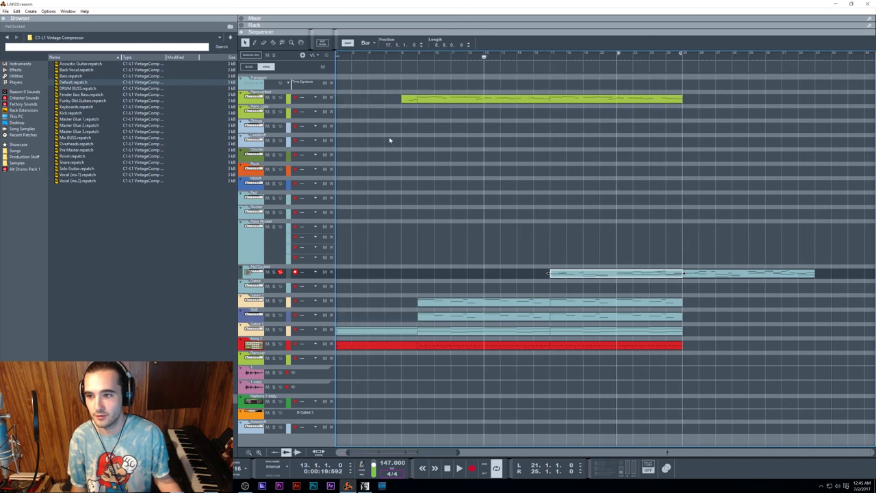
drag(470, 58, 445, 58)
click(445, 58)
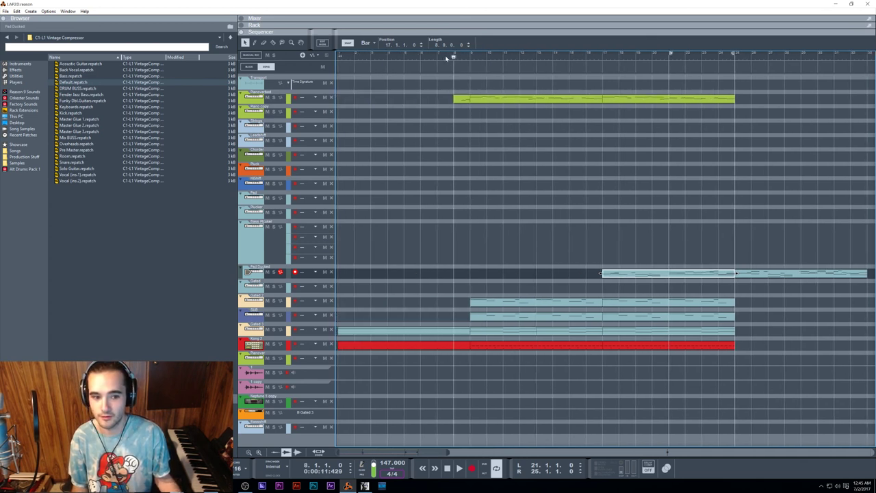
key(space)
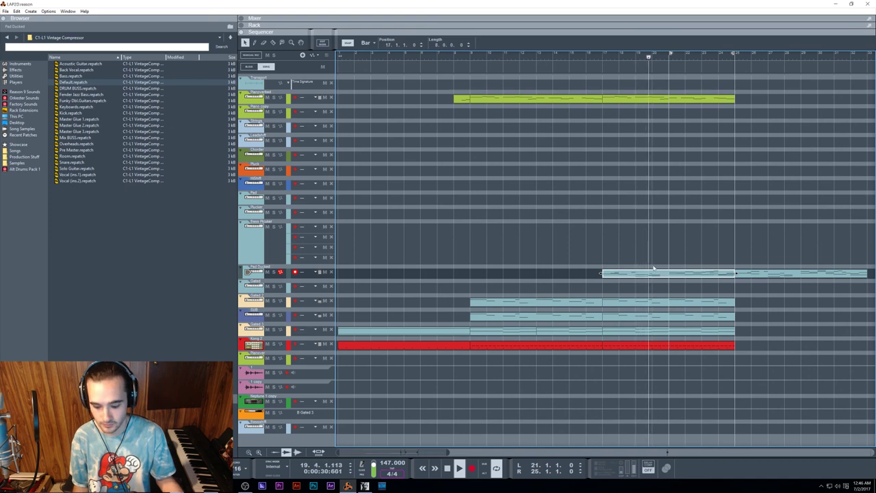
Move the Pad Ducked clips eight bars later to start at bar 25 and fill bars 17 to 25 with a copied bass-line clip
key(F6)
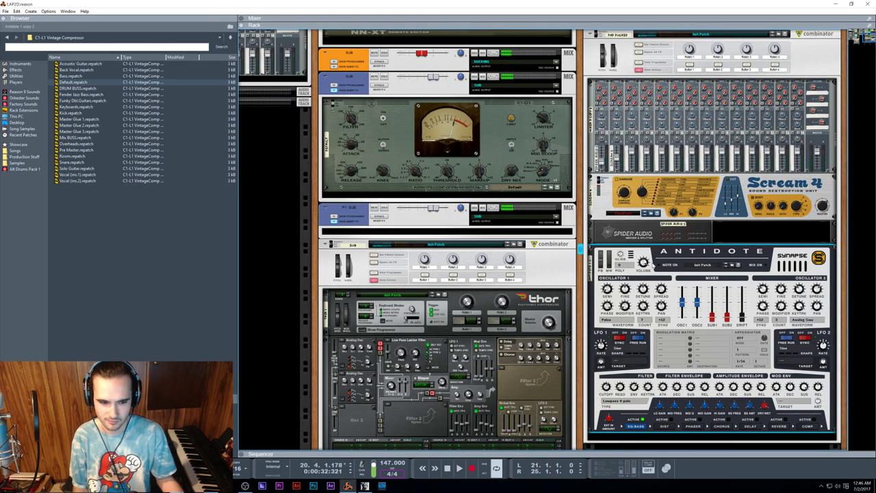
key(F7)
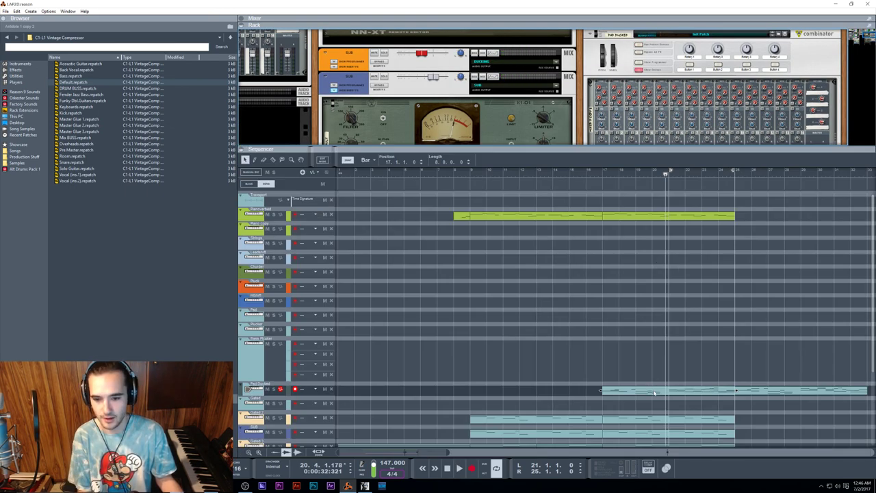
drag(653, 392, 780, 391)
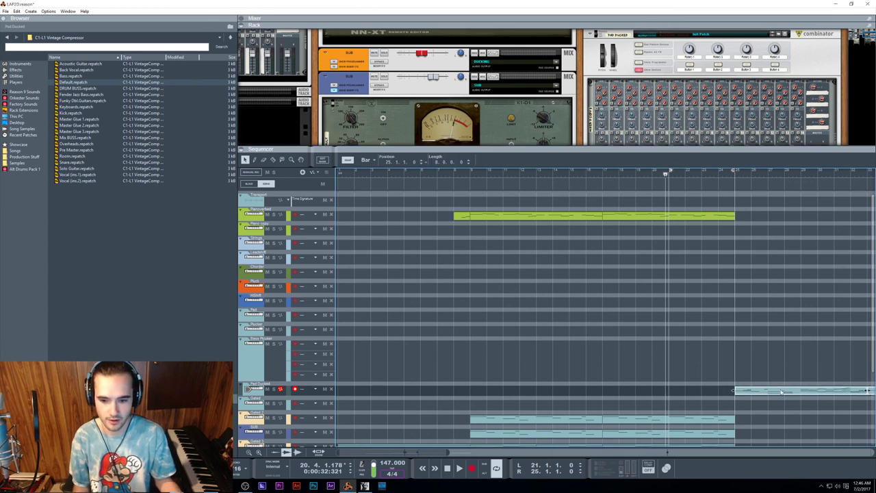
key(ctrl+z)
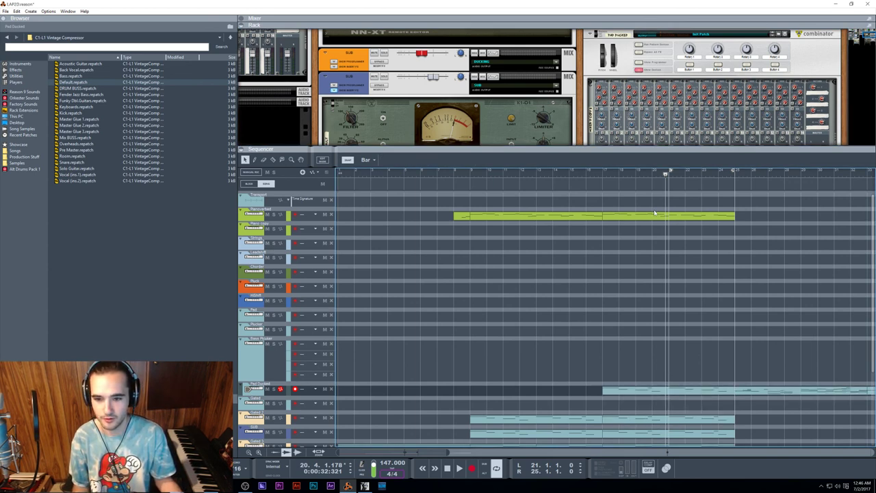
Copy the piano melody notes from the Pianoverbed clip and paste them into the Pad Ducked clip at bar 17
double_click(655, 216)
key(ctrl+e)
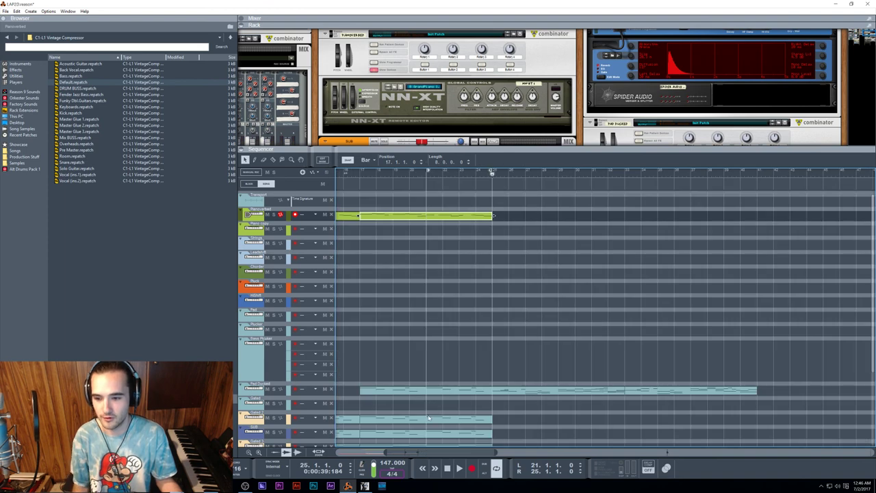
double_click(445, 394)
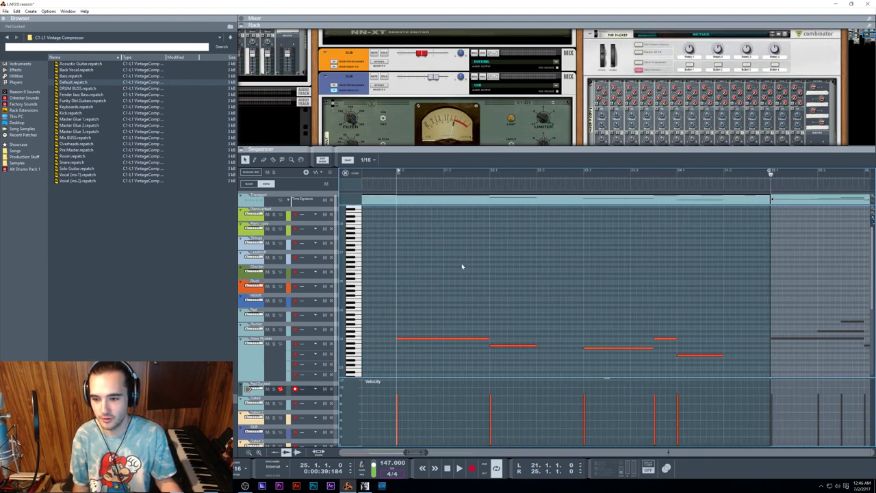
click(402, 173)
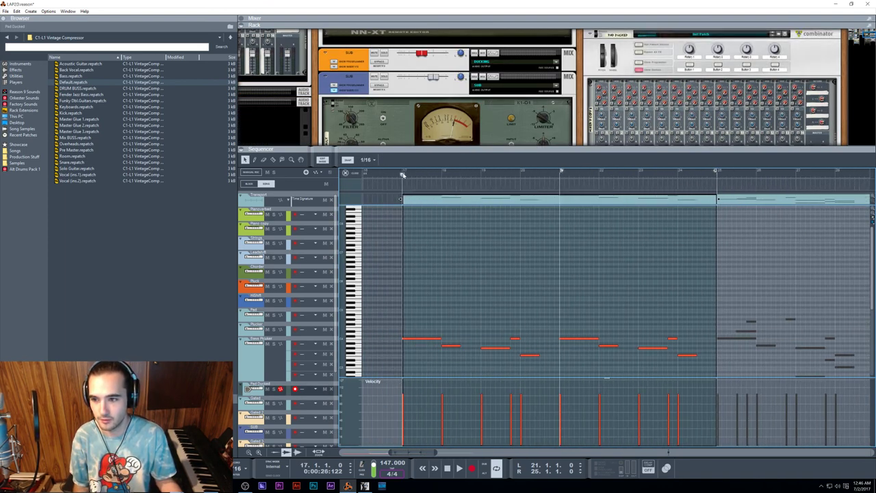
key(ctrl+v)
Set the left locator to bar 17 and play the combined Pad Ducked part from there
key(space)
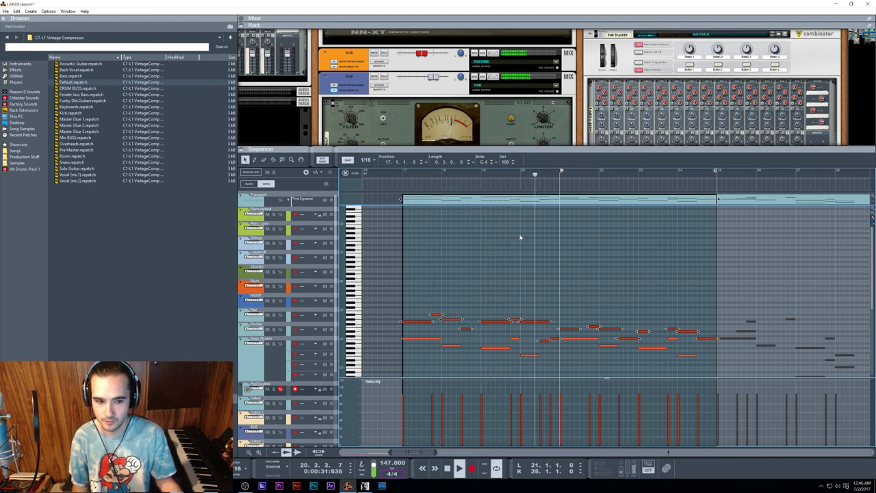
ctrl+click(403, 174)
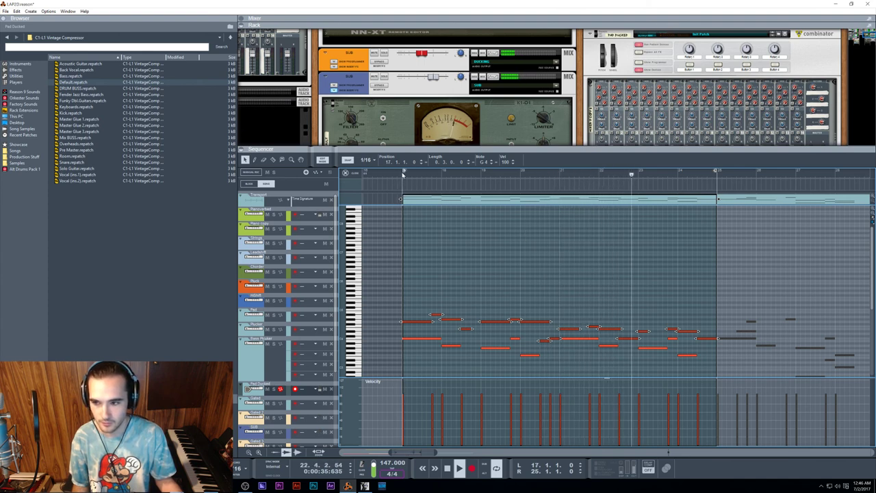
key(shift+Tab)
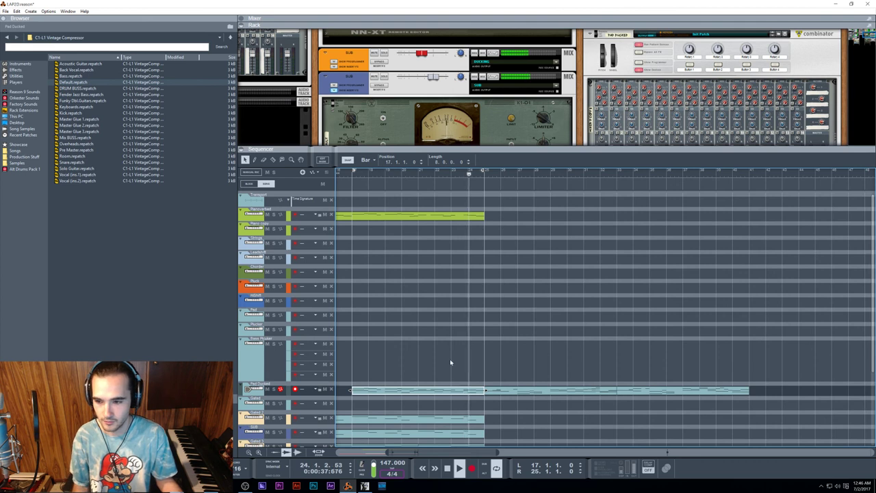
key(space)
scroll(468, 342, left, 3)
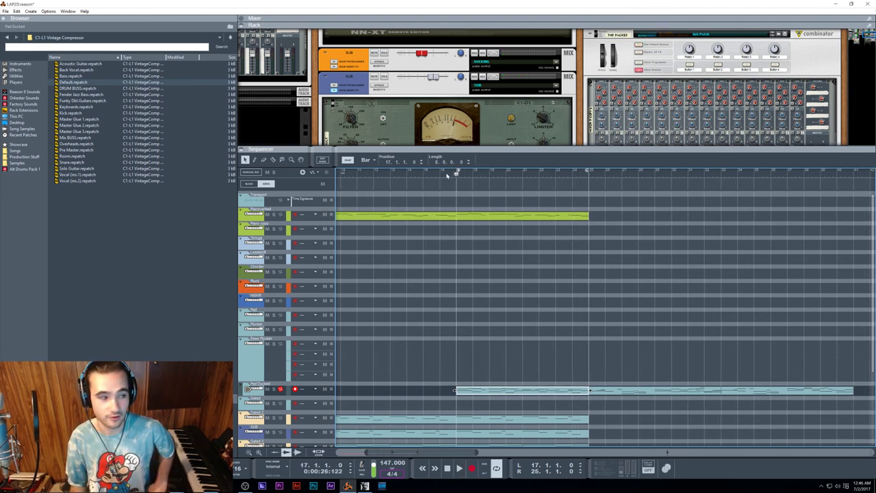
key(space)
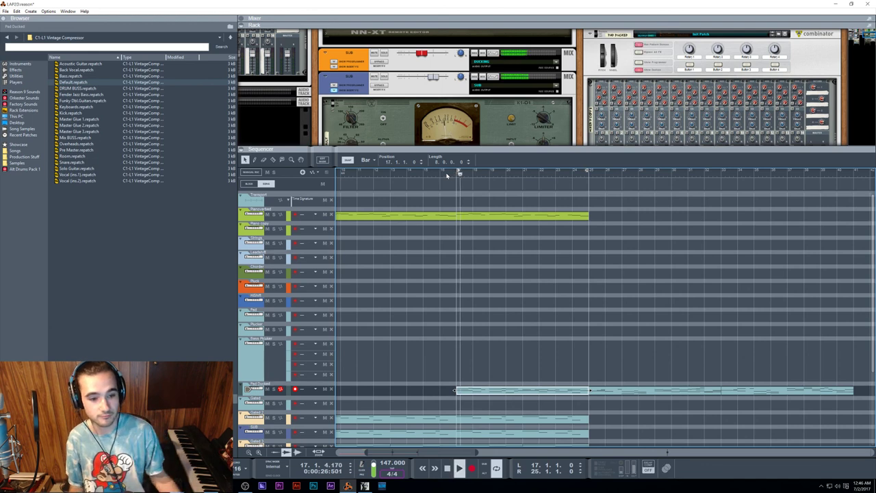
Reopen the Pad Ducked clip and lower the upper note at 18.1 to G4
double_click(484, 387)
click(558, 176)
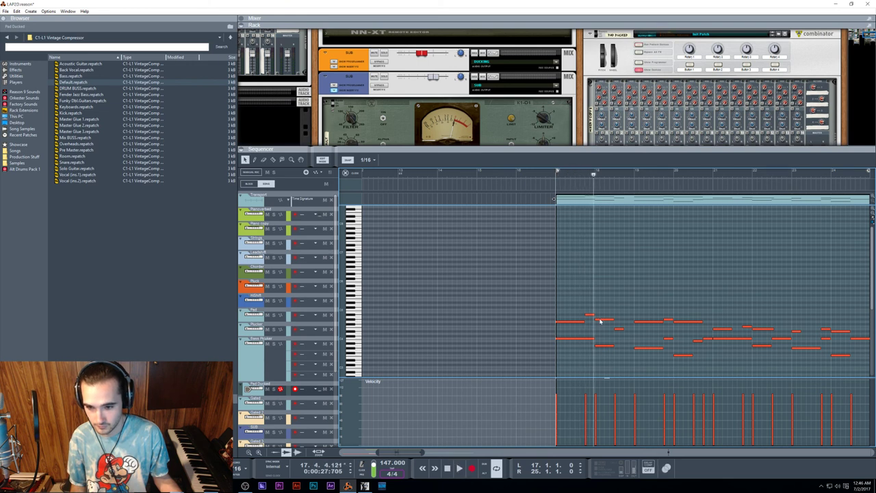
drag(600, 321, 600, 324)
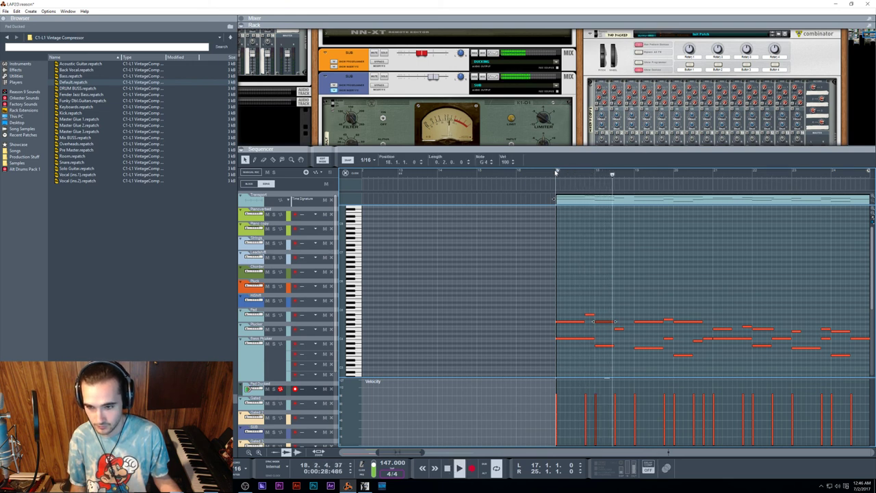
Delete the two upper notes in bar 18 of the Pad Ducked clip while replaying from bar 17
click(601, 239)
click(549, 175)
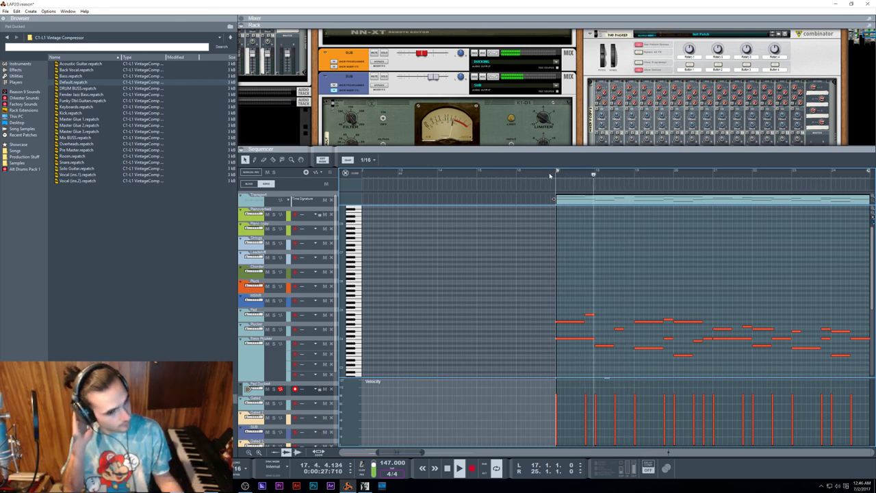
click(619, 328)
key(Delete)
Stop playback and delete the Pad Ducked clip in bars 17 to 25
key(space)
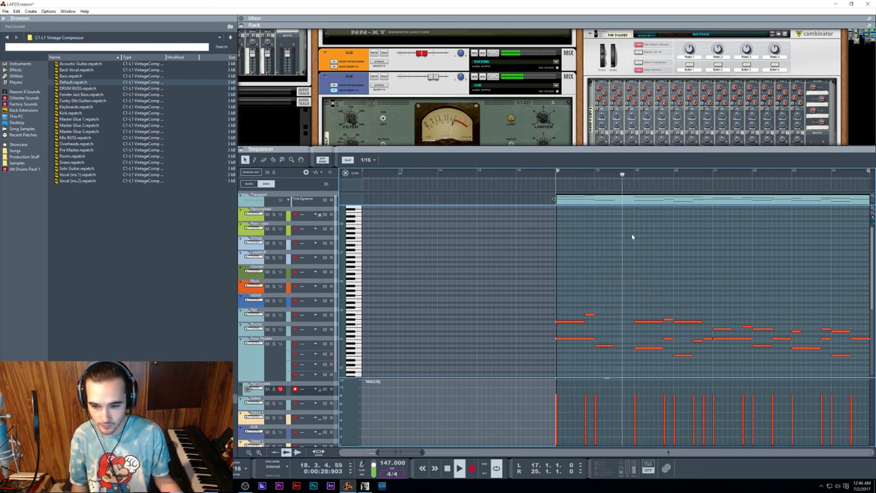
key(ctrl+e)
key(Delete)
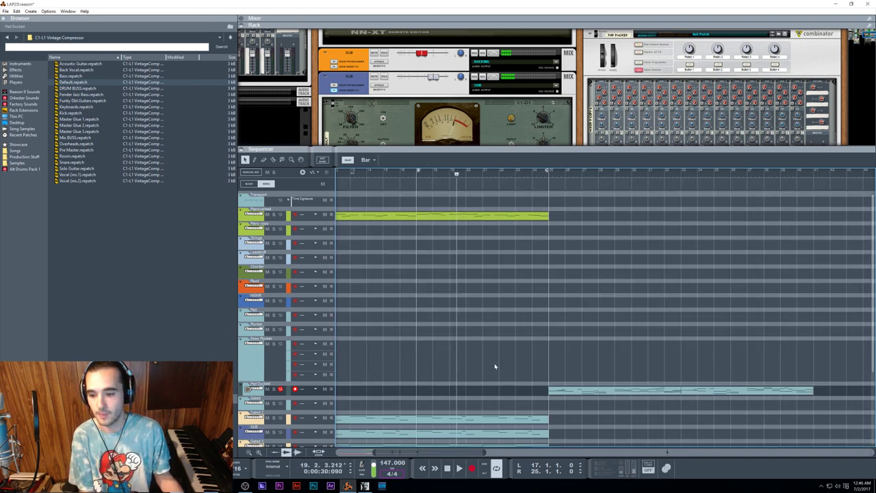
Set the left locator to bar 9, play the arrangement from bar 8, and bring up the mixer during playback
scroll(501, 359, left, 3)
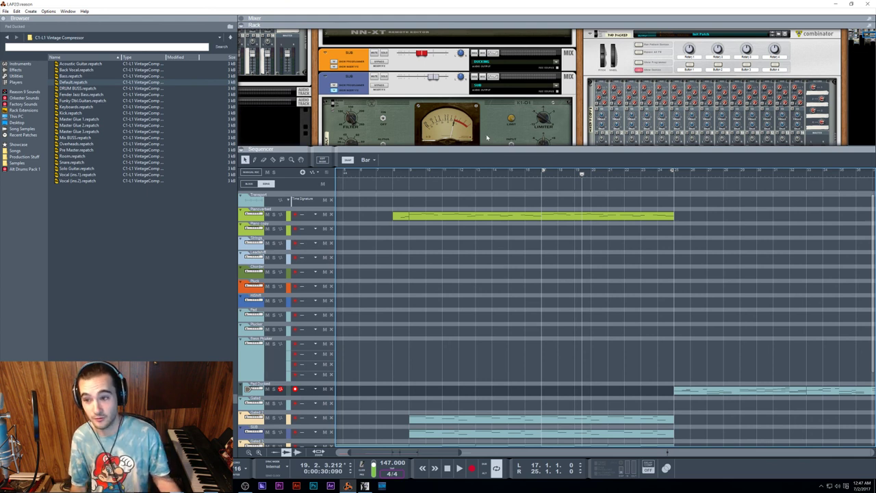
click(392, 180)
key(space)
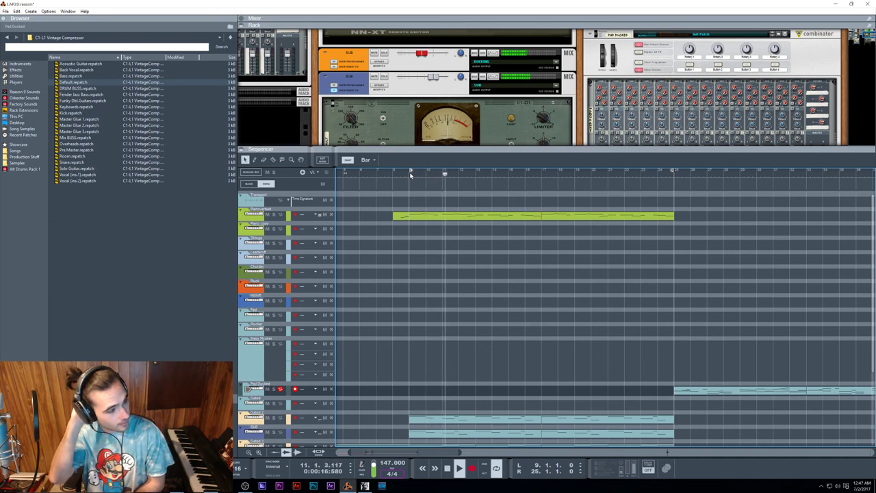
key(F6)
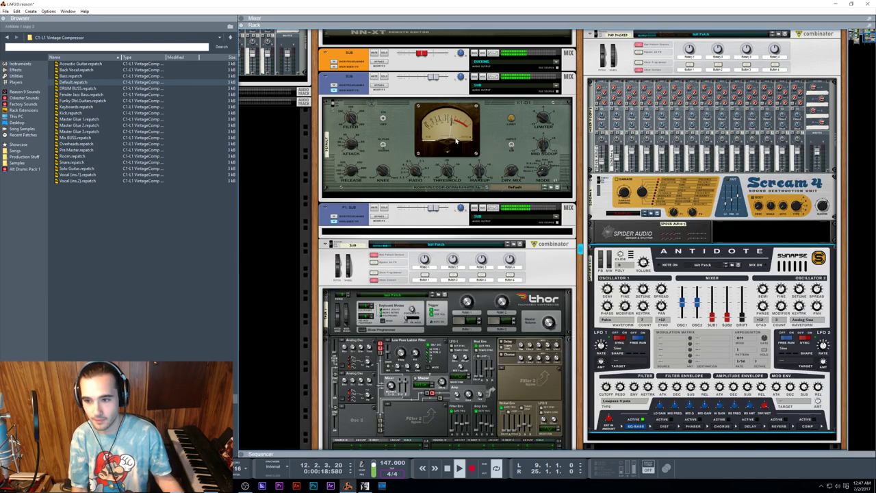
key(F5)
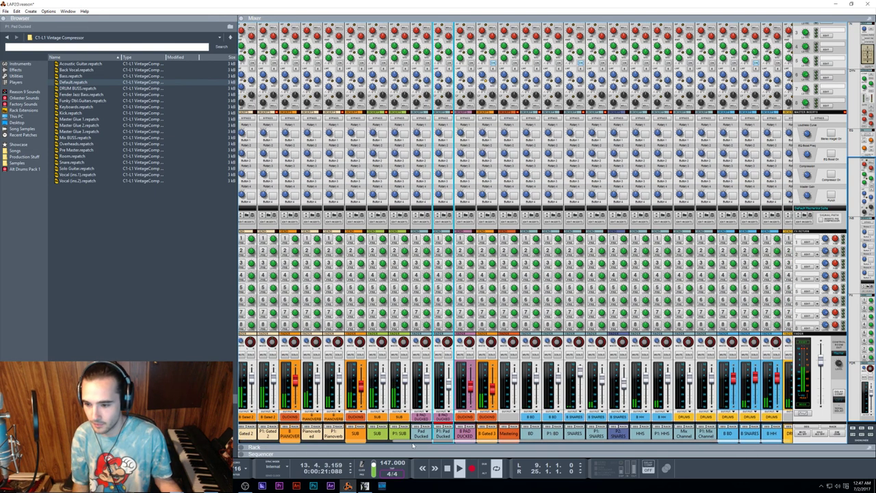
Select the B PIANOVERB bus in the mixer to check its level during playback, and stop playback
drag(412, 442, 373, 442)
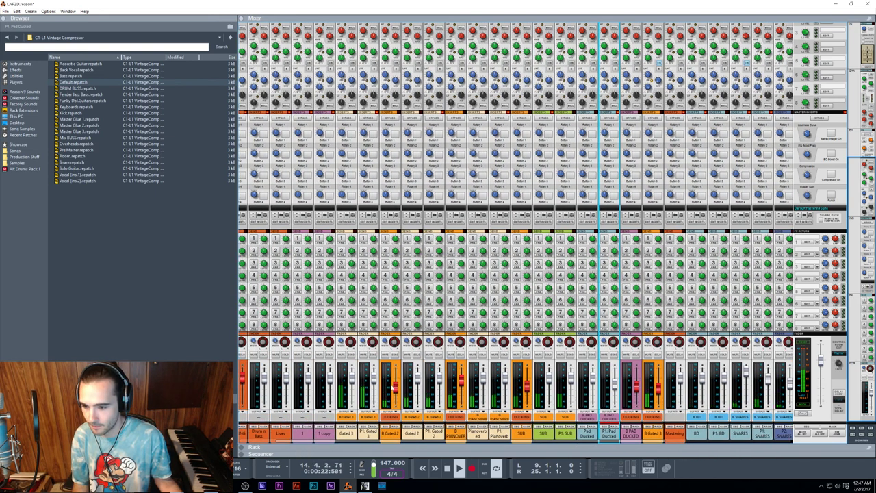
click(460, 385)
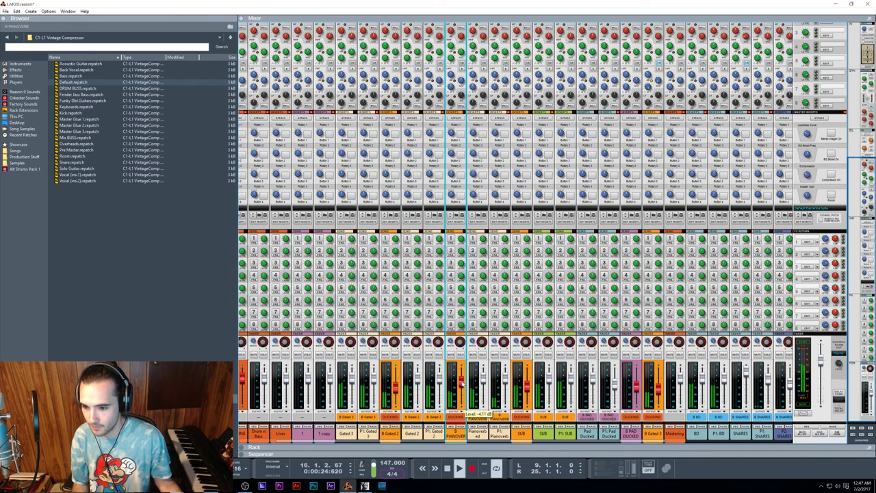
scroll(516, 232, left, 3)
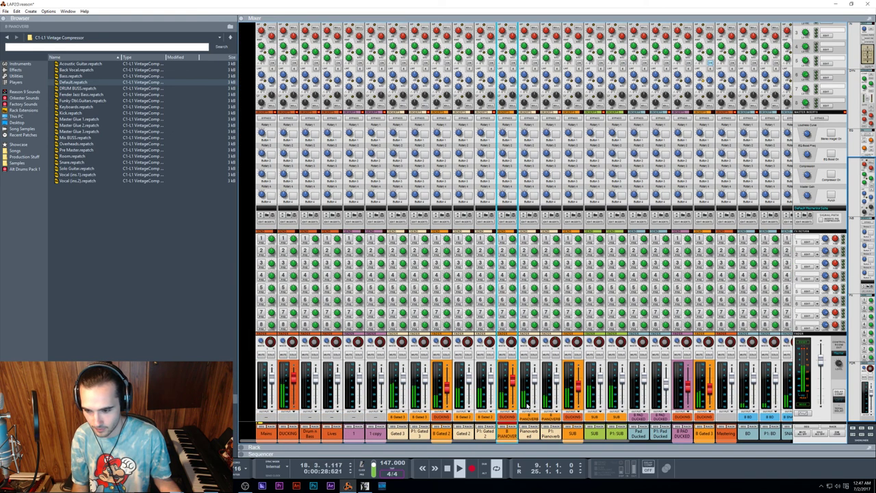
key(space)
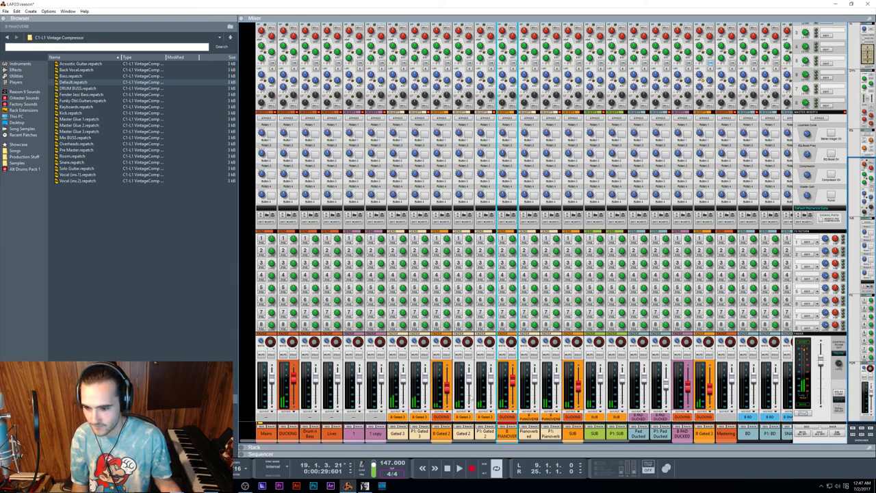
Move the B Gated 3 bus channel directly before the Gated 3 channel and check the B Gated 2 bus level during playback
click(405, 438)
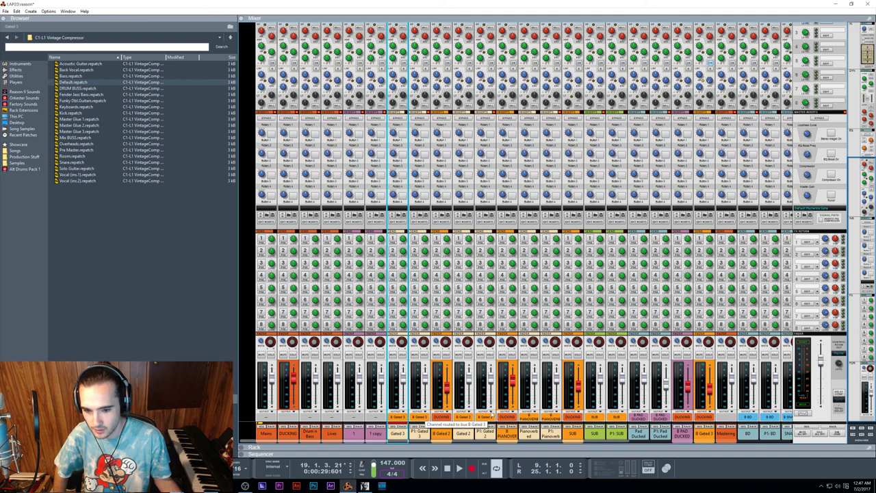
drag(490, 416, 407, 435)
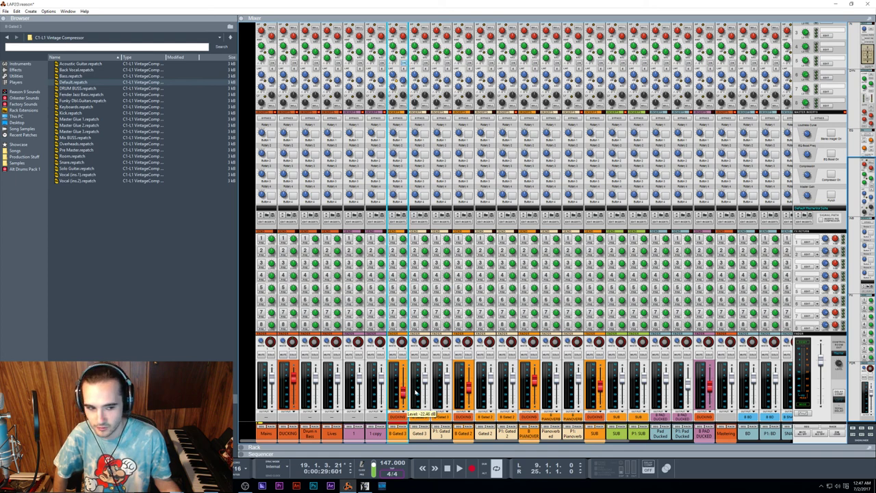
key(space)
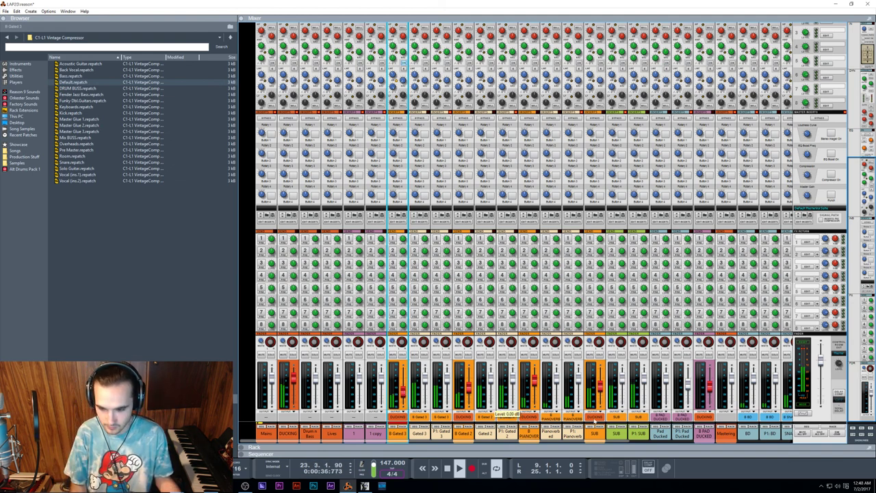
click(469, 388)
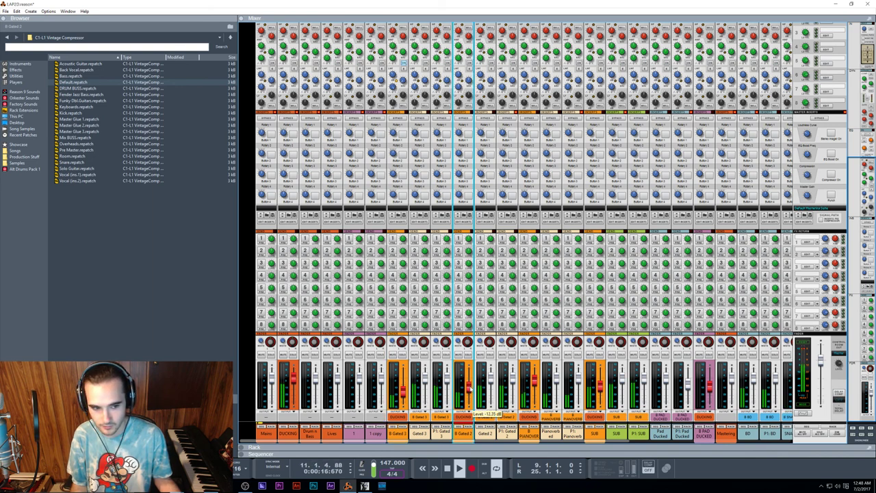
Return to the sequencer, cancel closing the document, and save the song
key(F7)
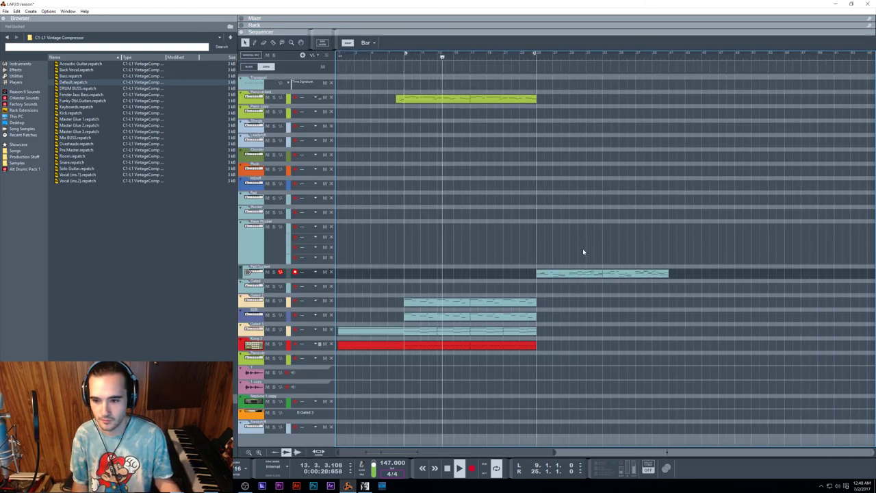
key(ctrl+w)
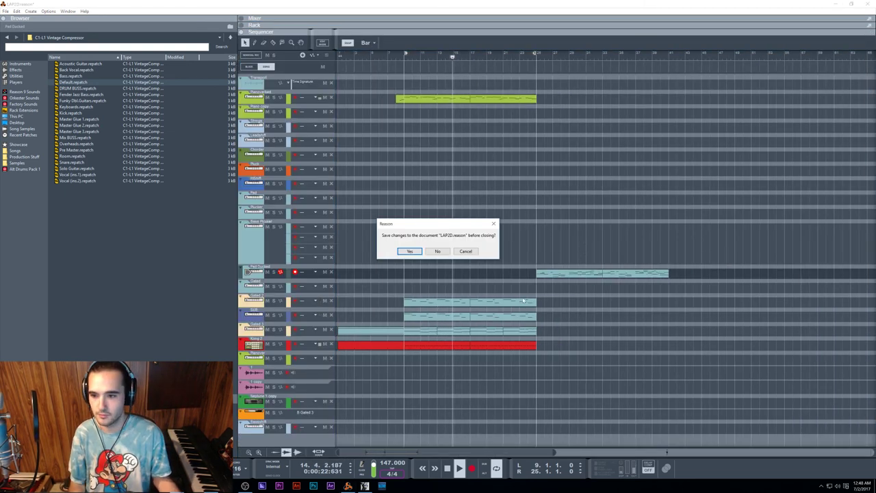
click(465, 251)
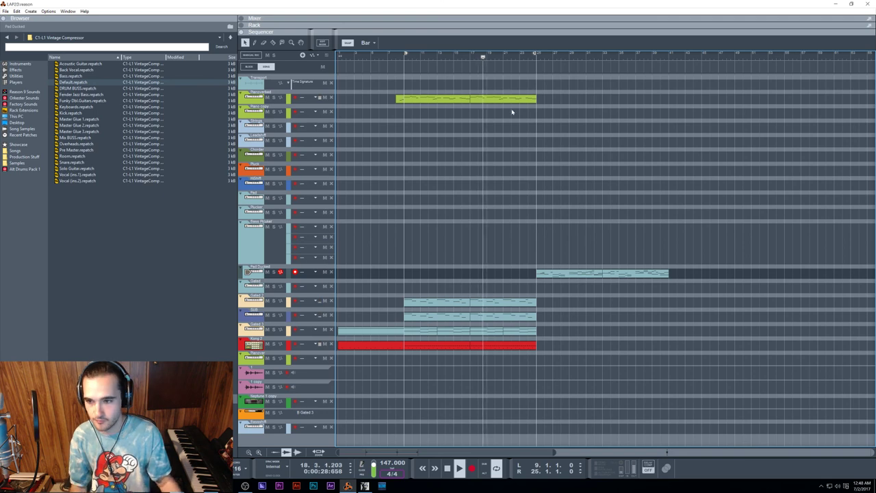
Open the piano clip at bar 17, raise its note at 18.3 to C5, and replay from bar 17
key(space)
double_click(482, 99)
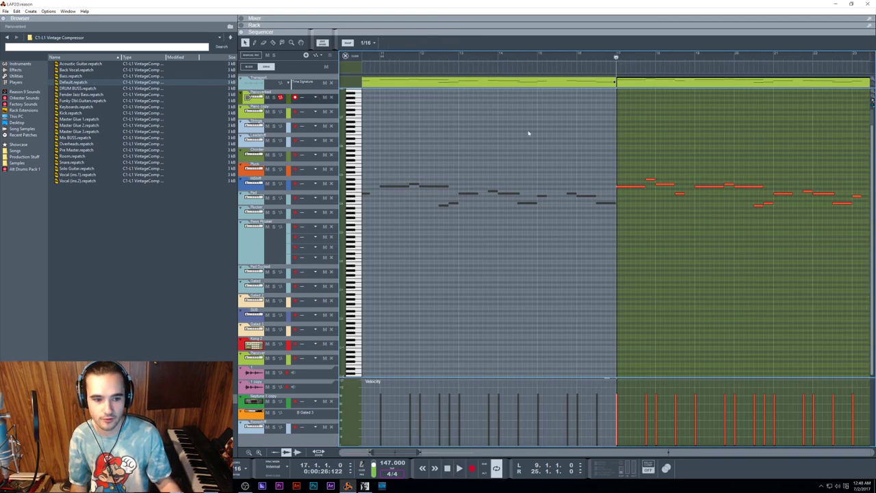
scroll(681, 183, up, 5)
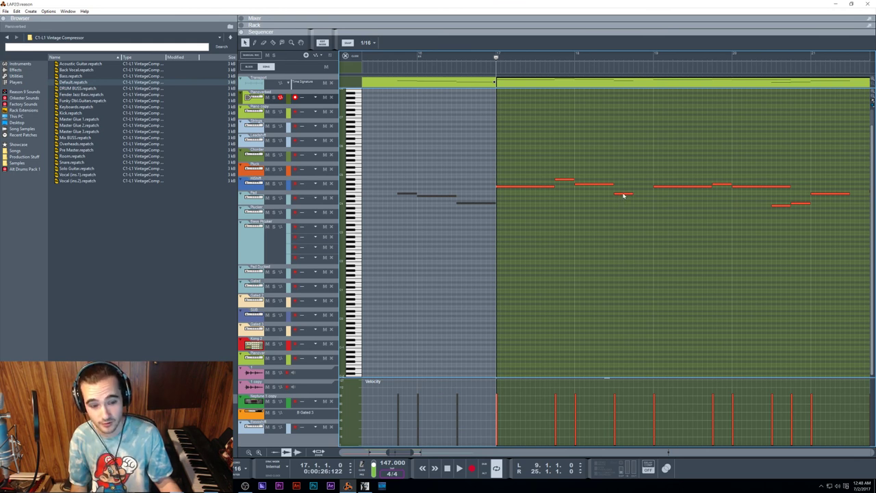
key(space)
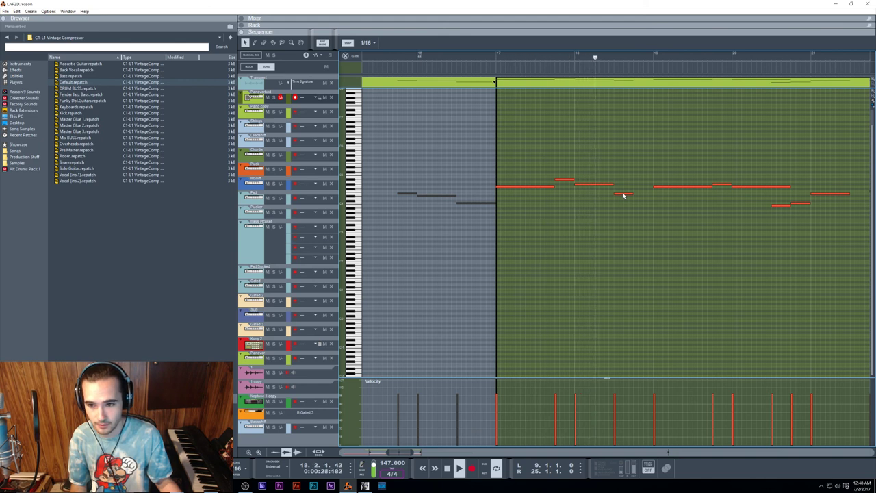
drag(623, 196, 624, 174)
click(500, 57)
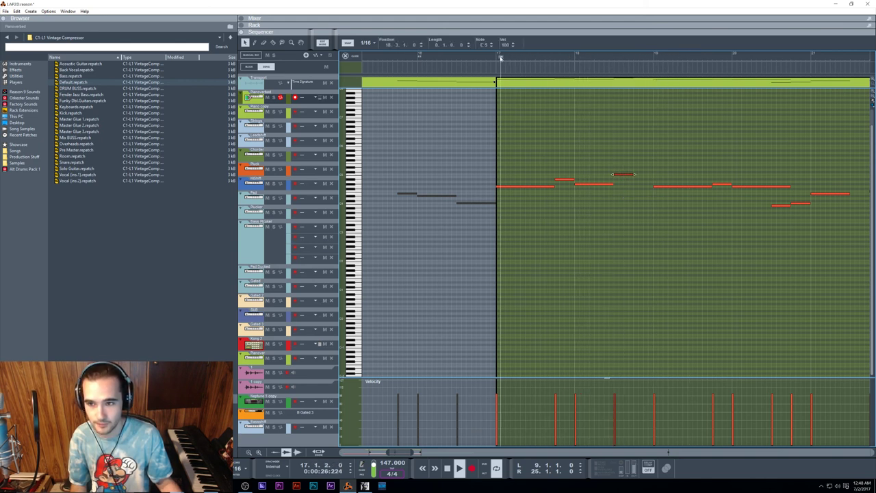
Raise the piano note at 22.3 to G4, replay from about bar 21, and leave clip editing
scroll(641, 191, right, 3)
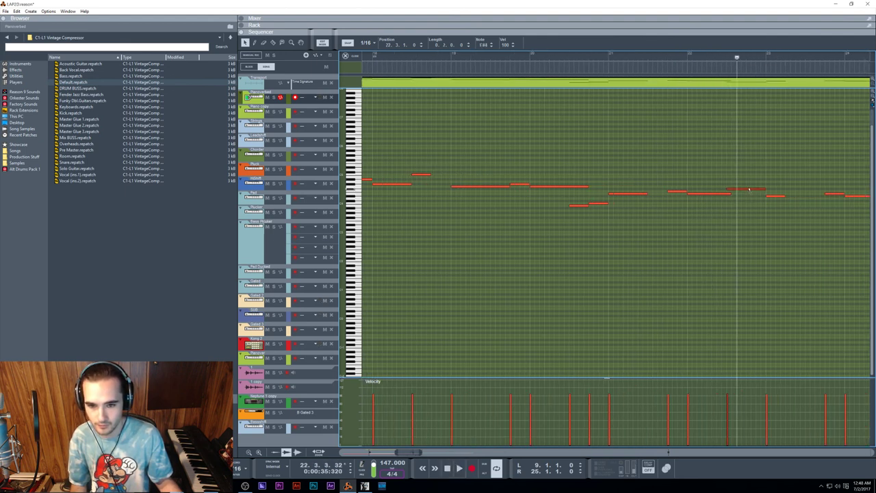
click(608, 58)
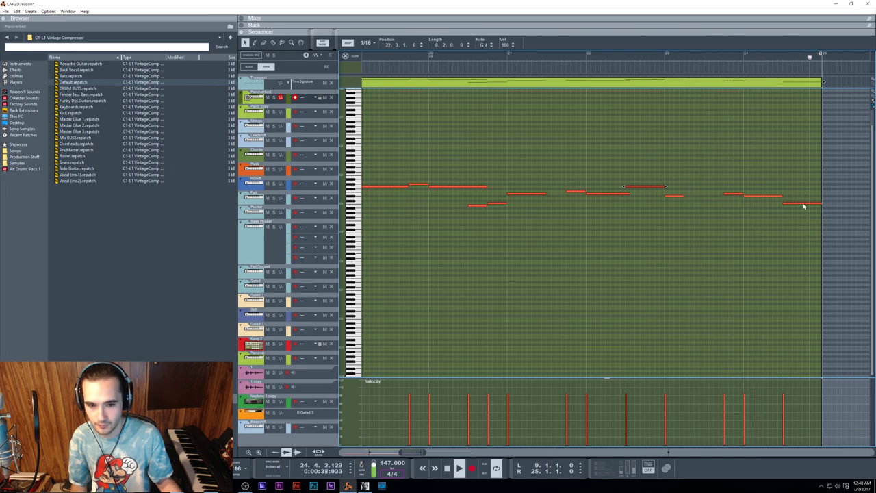
key(ctrl+e)
key(space)
Set the left locator and the song position to bar 1
scroll(724, 199, up, 5)
scroll(724, 201, down, 6)
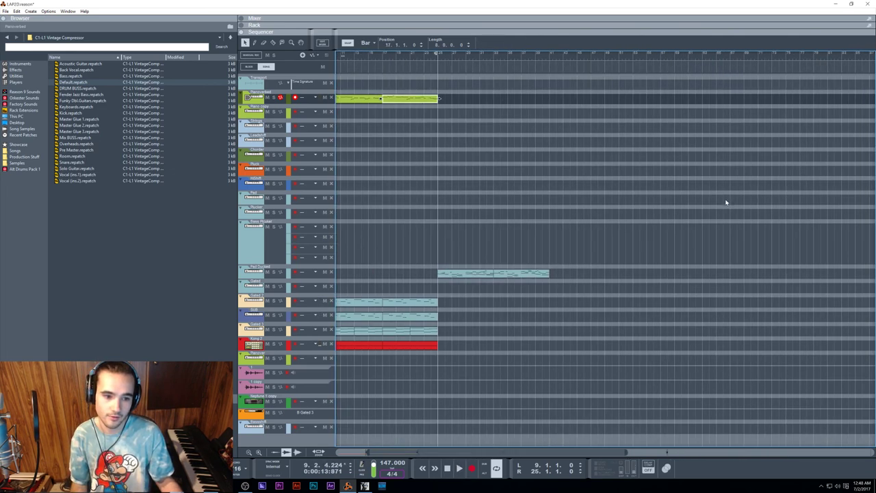
scroll(724, 202, left, 2)
drag(394, 55, 306, 72)
click(359, 55)
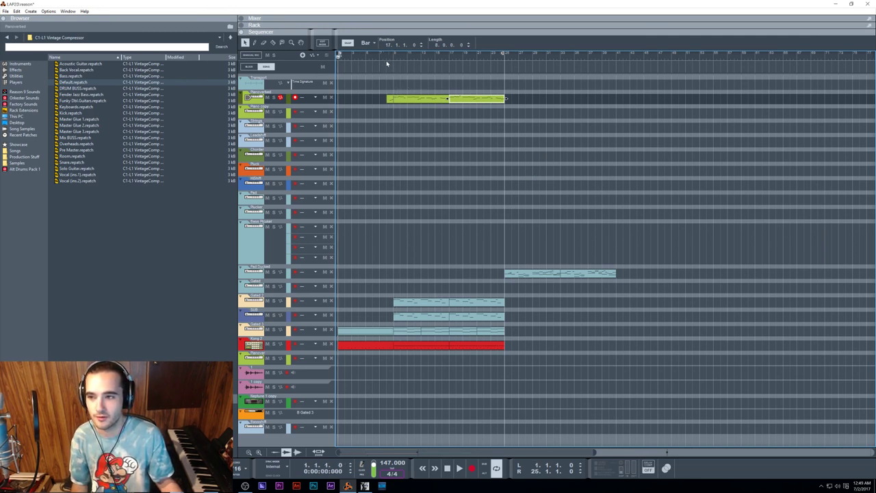
Move the Pad Ducked clips to bar 54 on the track above and the piano clips to start at bar 24
drag(529, 274, 730, 264)
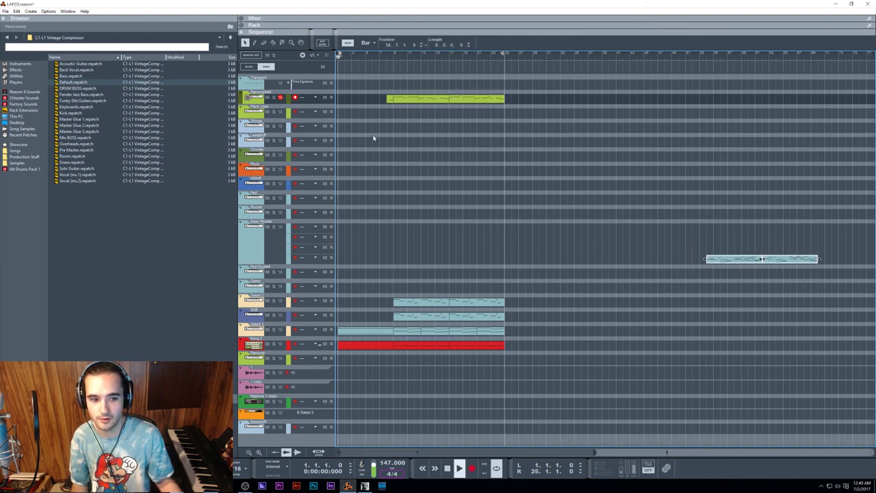
key(space)
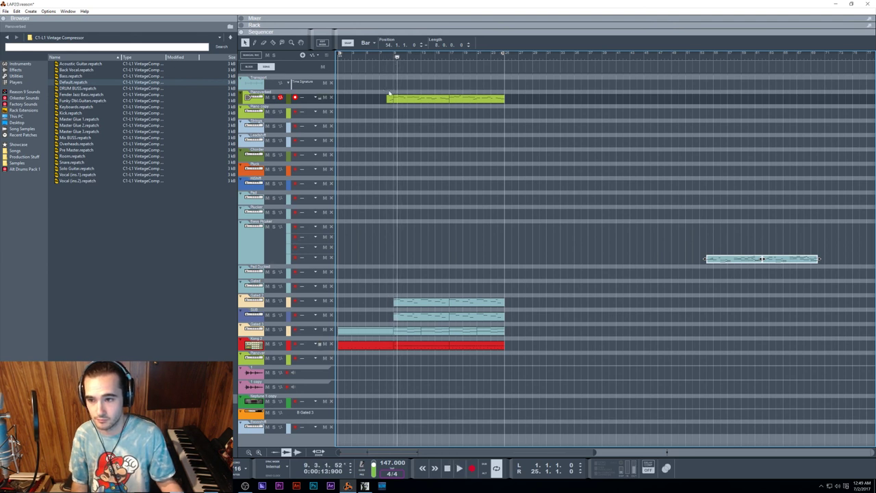
drag(389, 93, 582, 100)
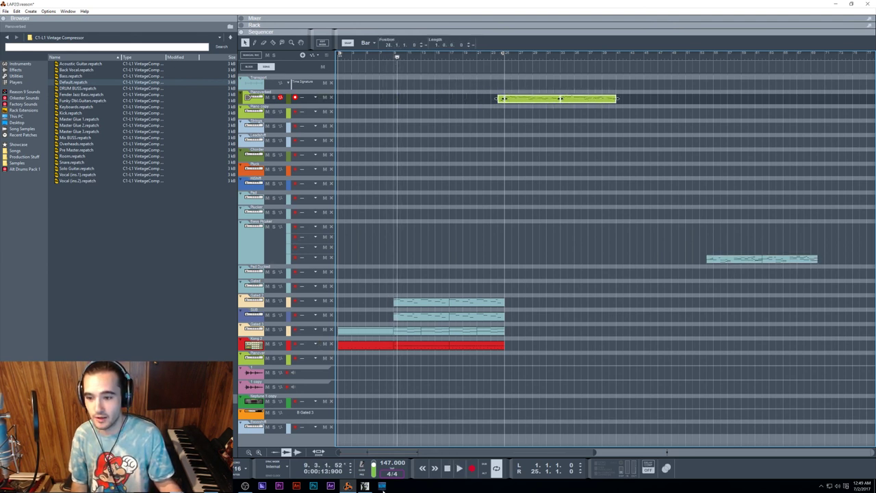
Mute the opening eight-bar clips on the lower Gated and Kong tracks and move them out to about bar 72
drag(356, 311, 377, 369)
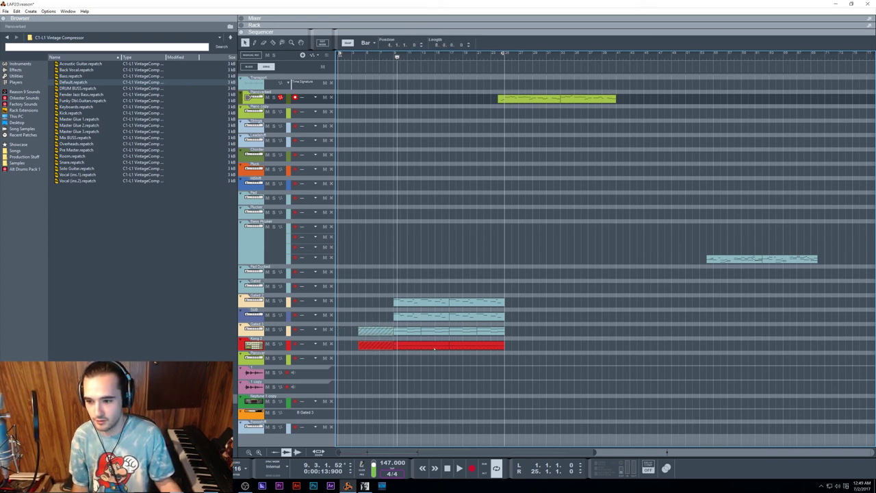
drag(434, 349, 871, 334)
drag(541, 352, 414, 253)
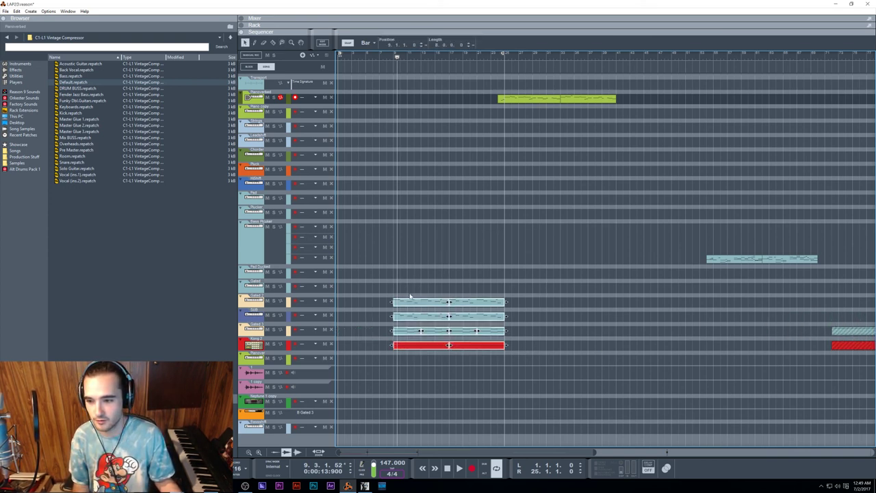
drag(410, 301, 308, 309)
key(ctrl+z)
Shift the piano, Gated, SUB and Kong clips together eight bars earlier, so the lower tracks start at bar 1
drag(472, 78, 577, 357)
drag(393, 94, 668, 435)
drag(478, 301, 423, 301)
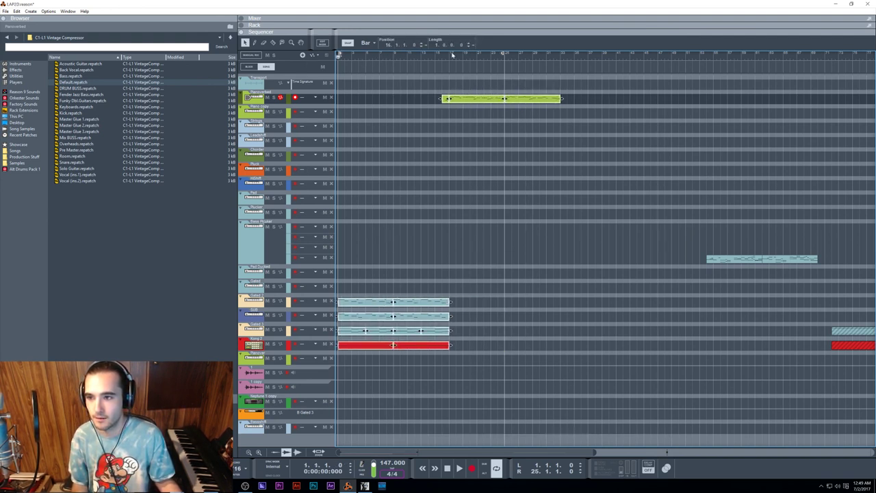
Duplicate the 16-bar Gated, SUB and Kong block to bar 17 and set the right locator to bar 33
drag(469, 352, 465, 307)
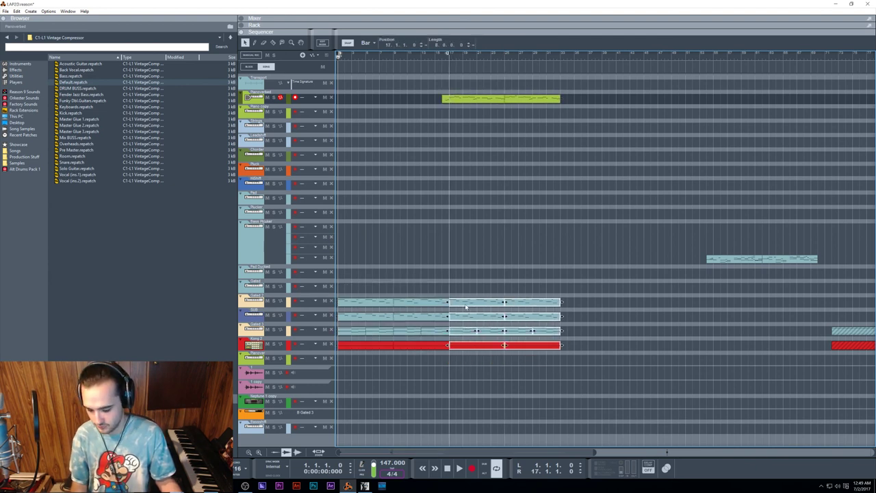
alt+click(560, 60)
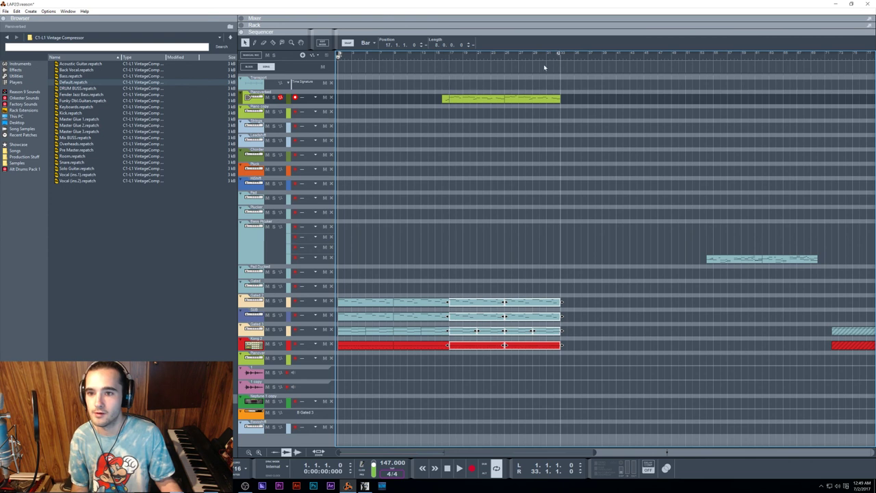
Return the song position to bar 1 and play the extended arrangement
scroll(419, 208, up, 3)
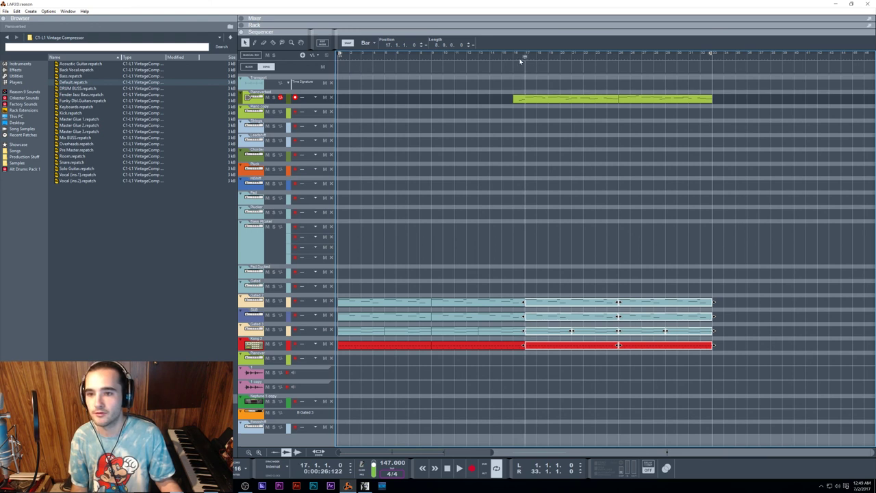
drag(519, 62, 332, 78)
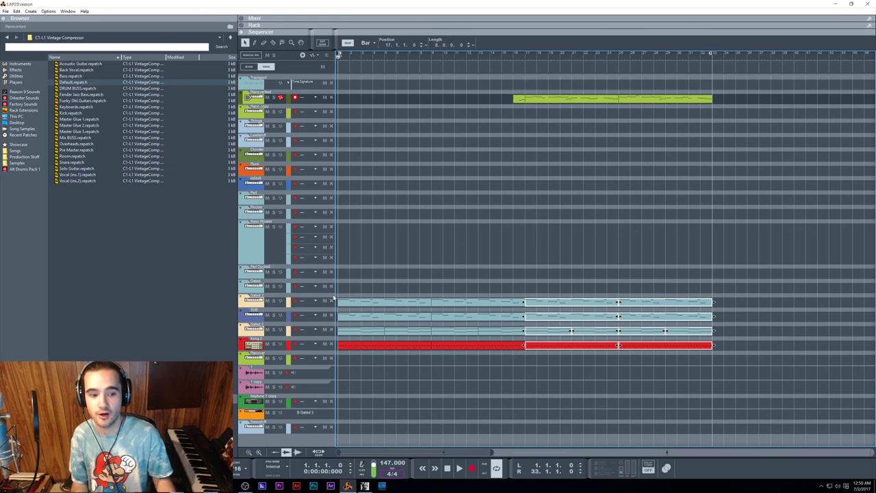
key(space)
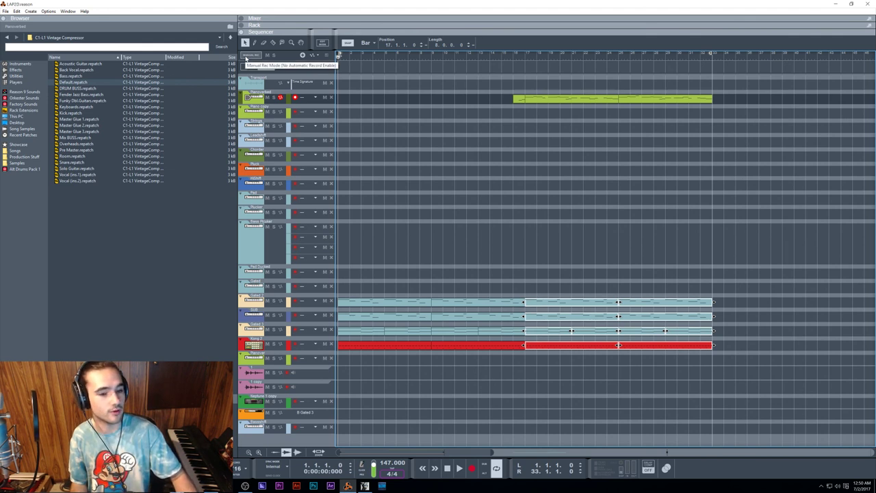
key(space)
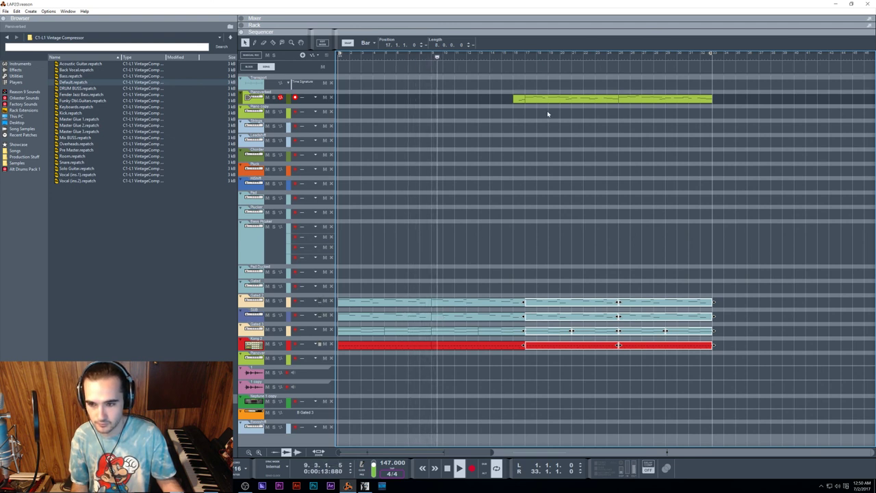
Delete the Gated, SUB and Kong clips in bars 9 to 17 and move all following clips, including the piano, eight bars earlier
drag(455, 269, 499, 395)
key(Delete)
drag(737, 393, 537, 63)
key(space)
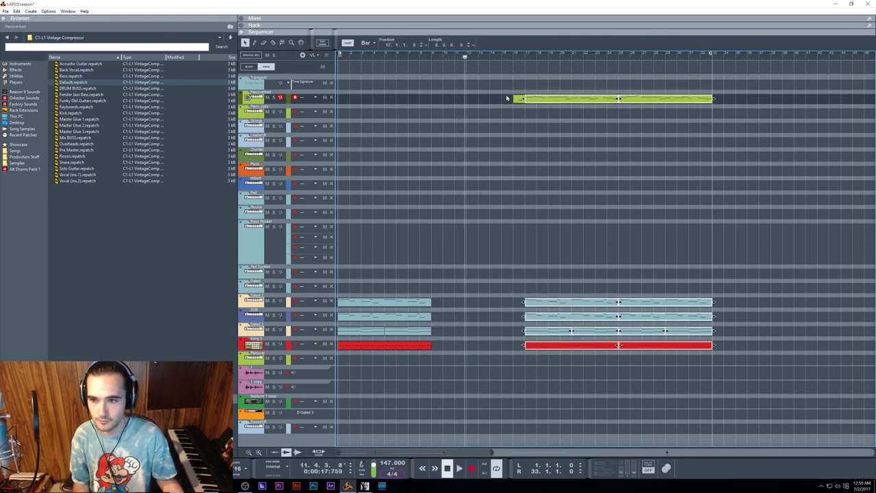
drag(501, 96, 765, 373)
drag(550, 347, 453, 348)
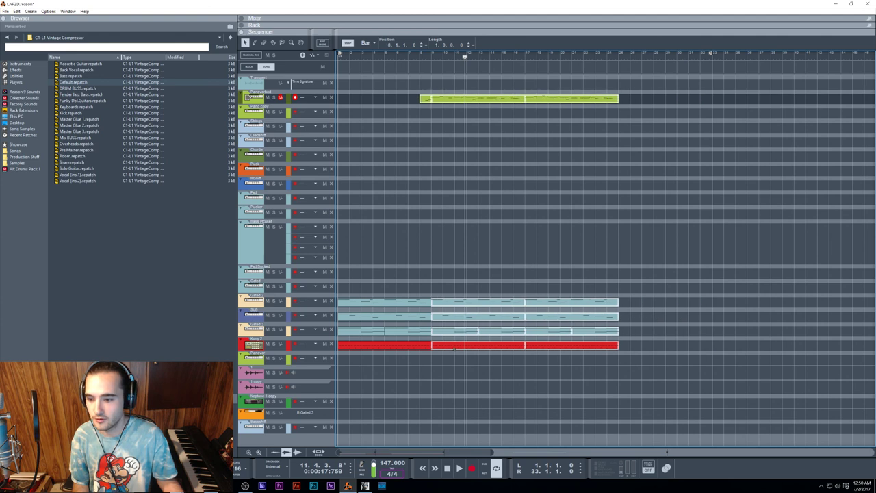
Play the rearranged section from the opening bars into the piano entry
click(419, 56)
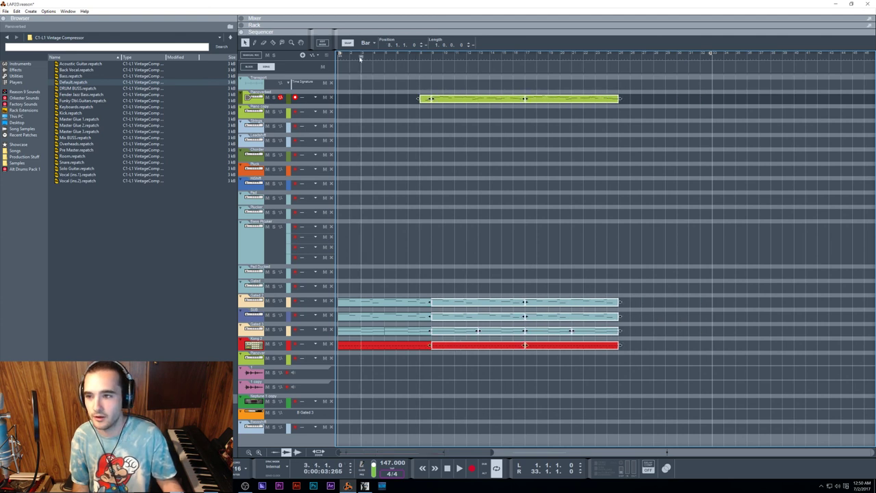
key(space)
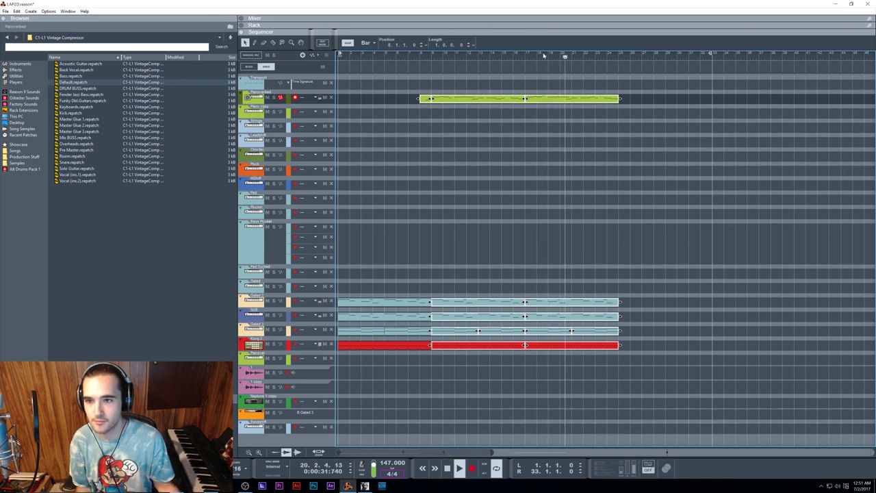
Open the piano clip starting at bar 17, lower the bar 19 note to E4 and audition the change
key(space)
key(space)
double_click(561, 101)
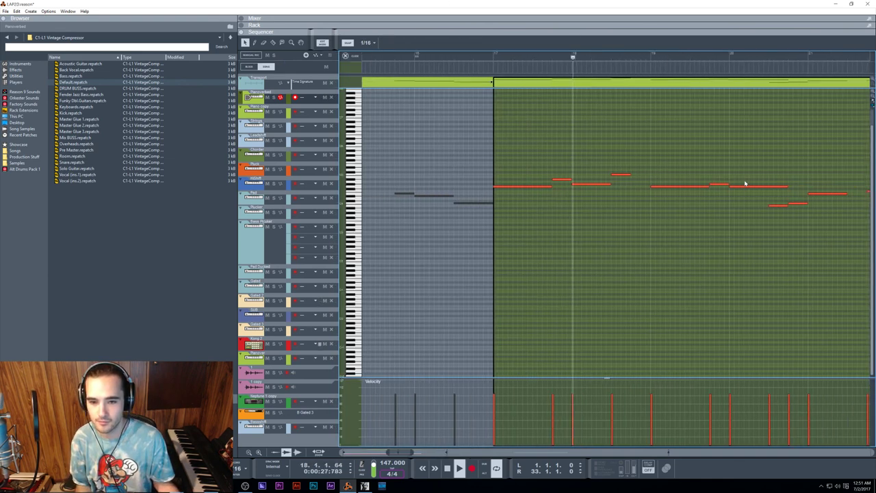
drag(667, 186, 668, 189)
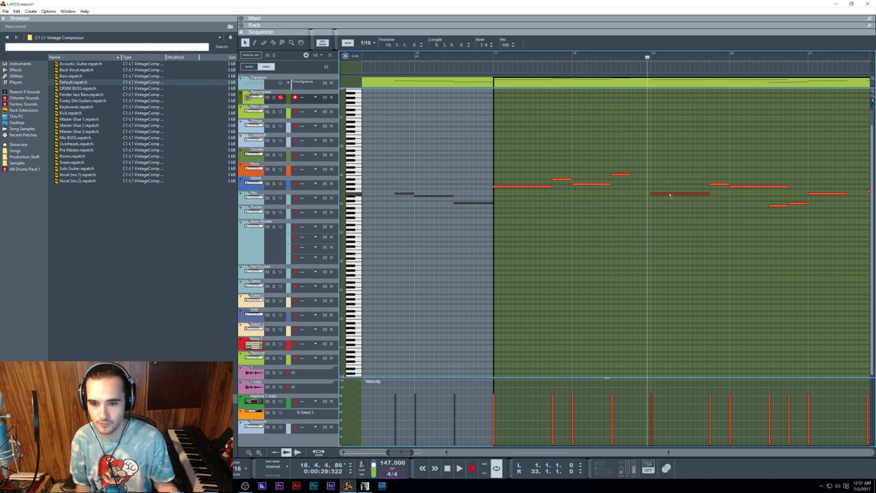
key(space)
key(space)
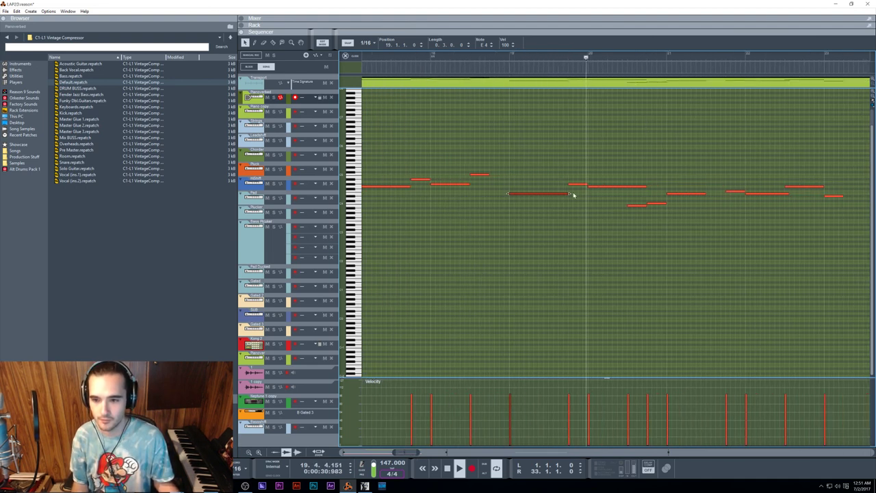
key(space)
mouse_move(509, 56)
mouse_down()
mouse_move(461, 54)
mouse_move(339, 83)
mouse_move(497, 59)
mouse_up()
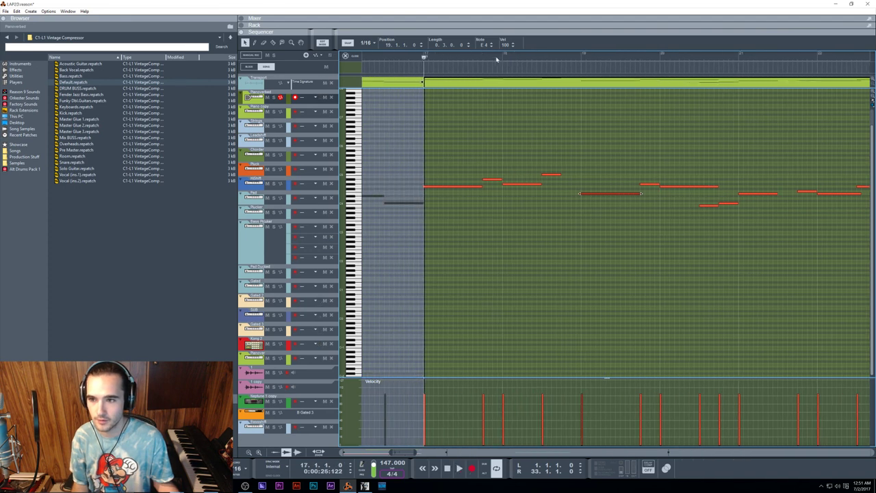
key(space)
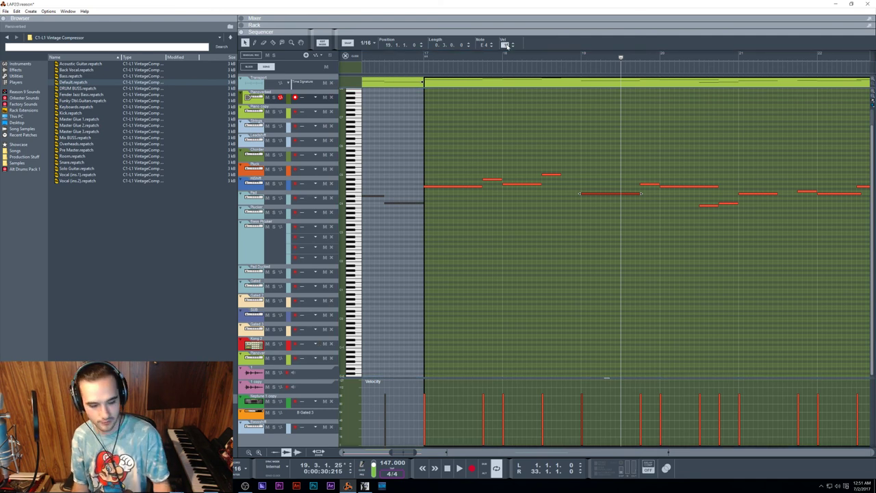
Raise the bar 19 piano note's velocity to 110 and replay the phrase from bar 17
scroll(507, 46, up, 5)
drag(429, 58, 423, 59)
click(545, 147)
key(space)
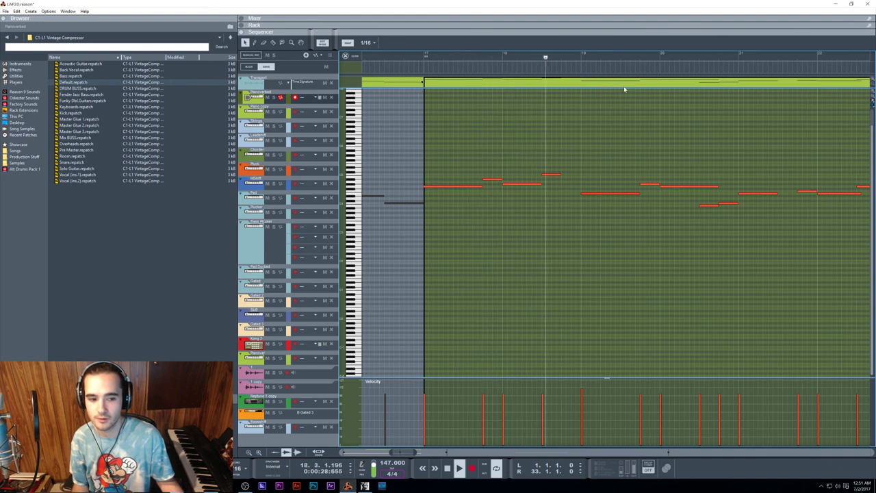
Set the bar 19 piano note's velocity back to 100 and play again from bar 17
click(587, 193)
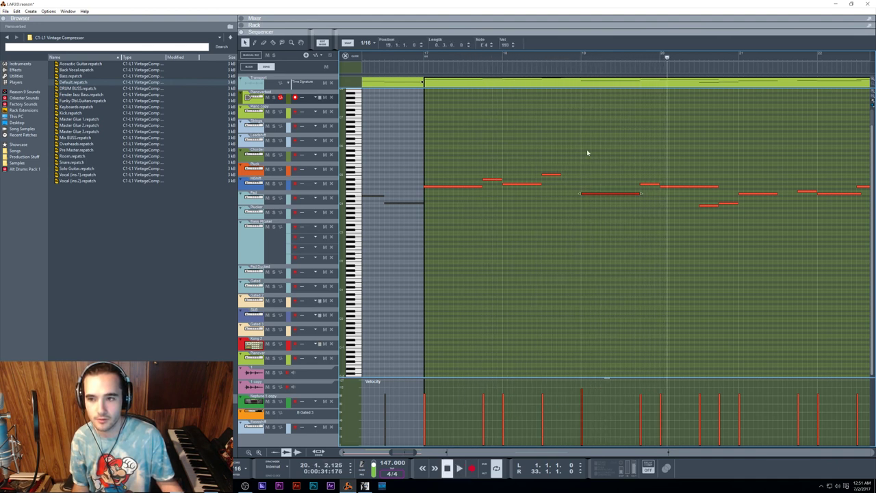
click(424, 60)
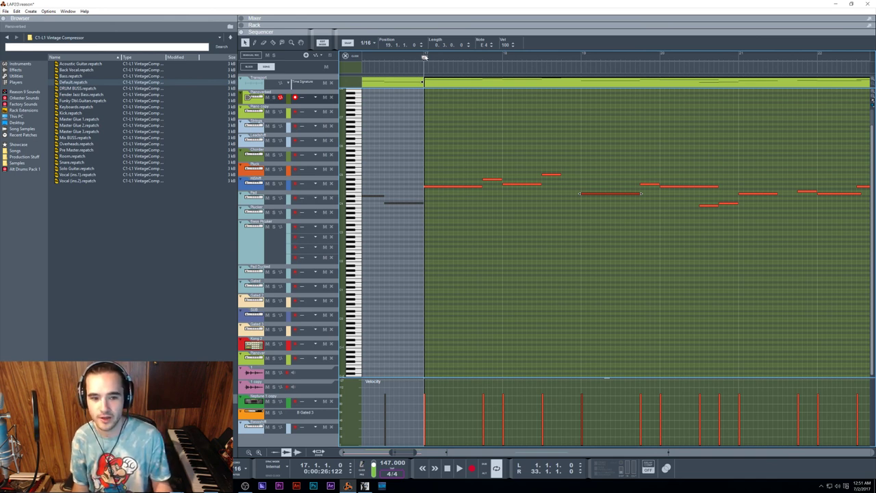
key(space)
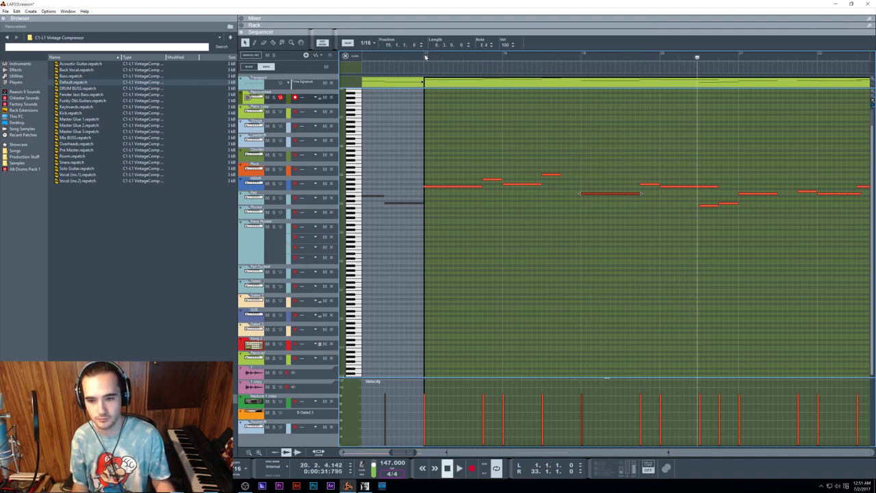
Lower the short piano note before bar 20 by one semitone and the bar 20 note to D#4, then audition from bar 19
key(space)
drag(655, 185, 656, 187)
click(672, 189)
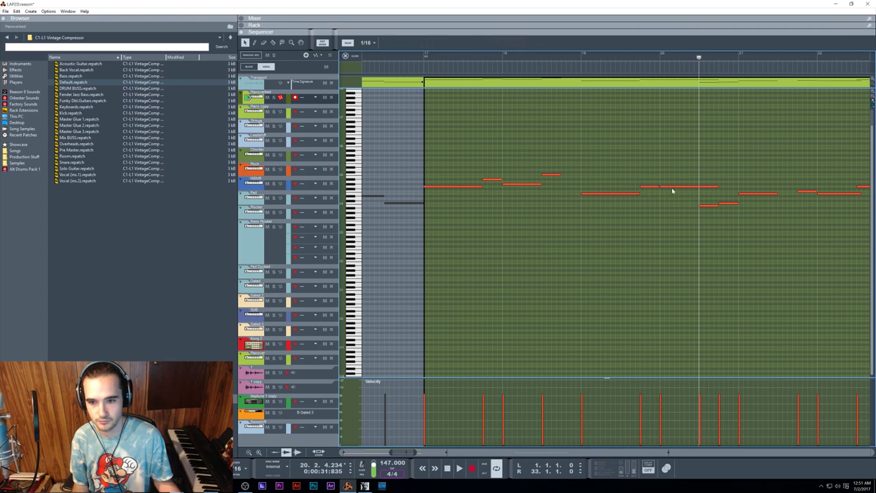
click(674, 189)
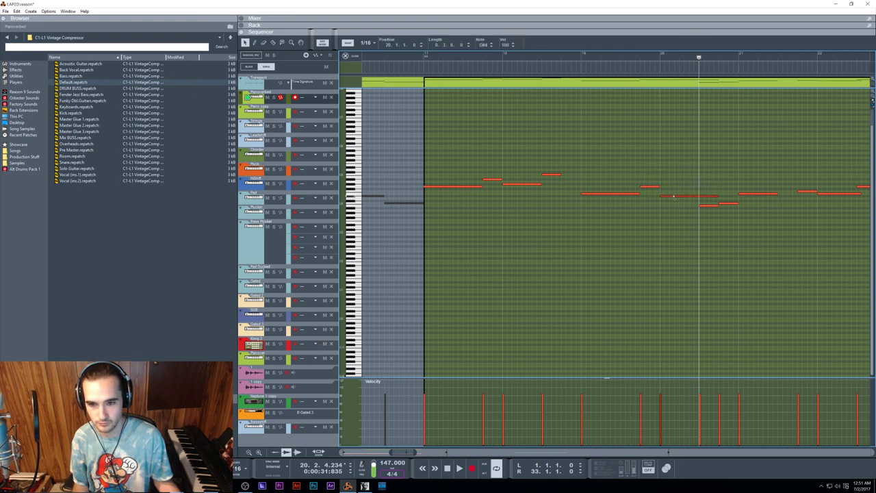
drag(586, 58, 581, 57)
key(space)
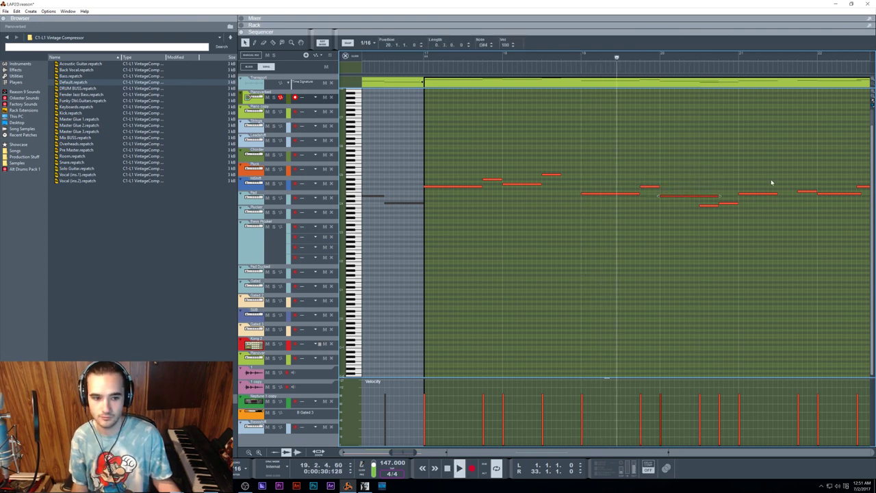
scroll(730, 187, right, 2)
key(space)
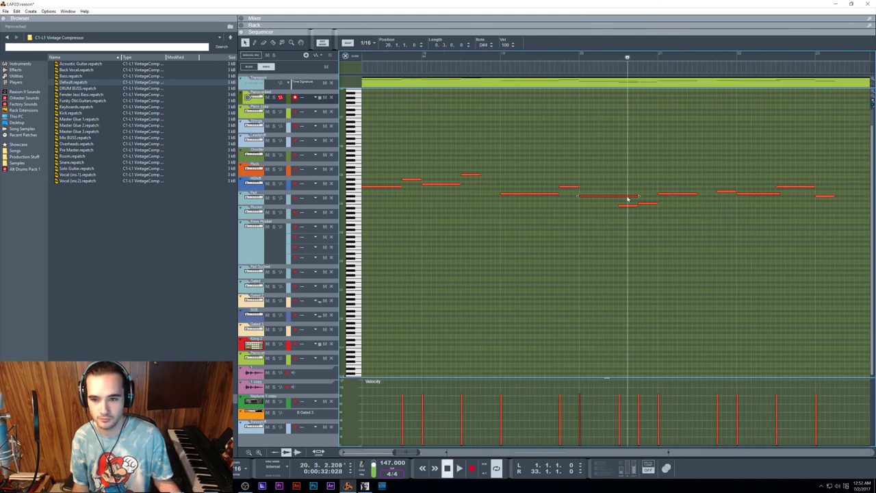
Replay the piano clip from bar 17 and lower the note at bar 20, beat 3 to A#3
scroll(387, 89, left, 3)
click(428, 59)
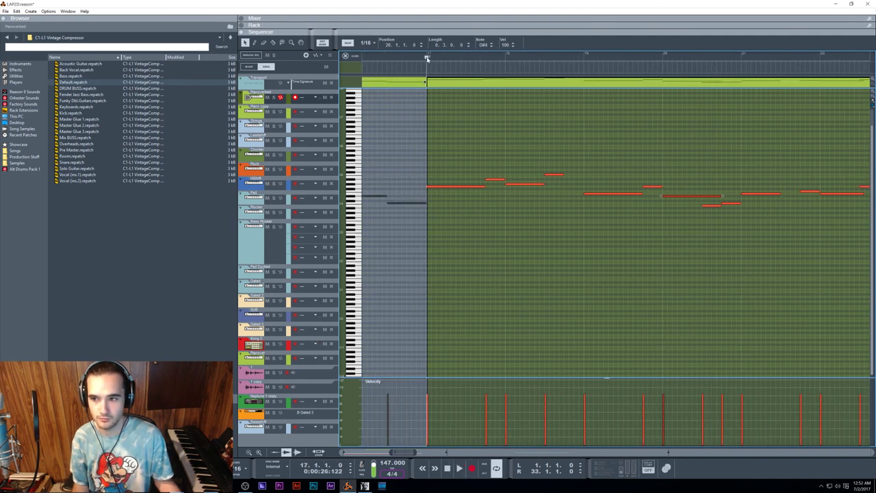
key(space)
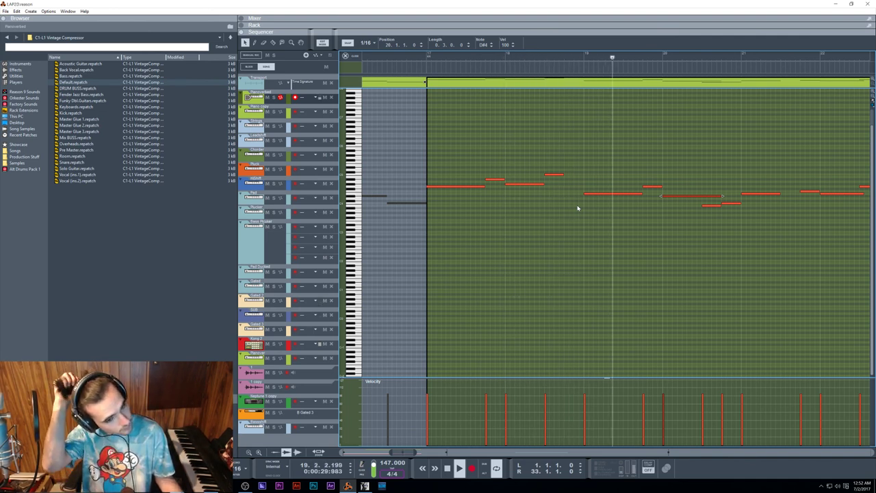
click(713, 206)
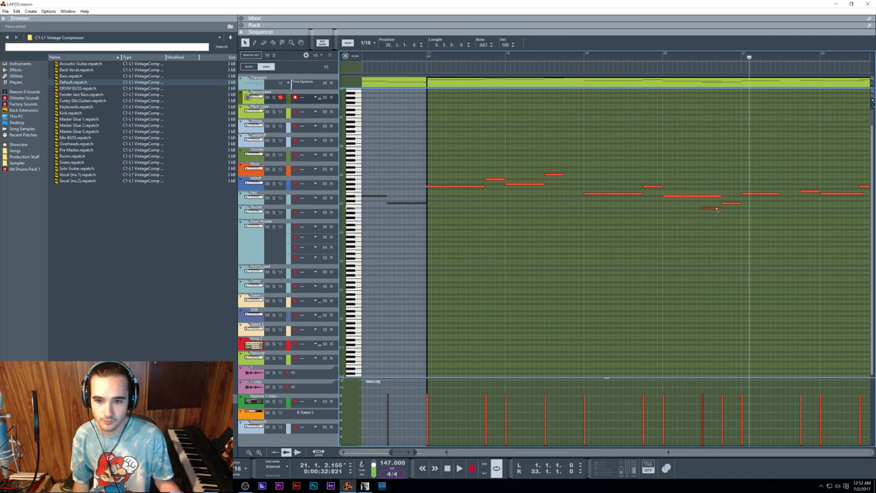
click(677, 60)
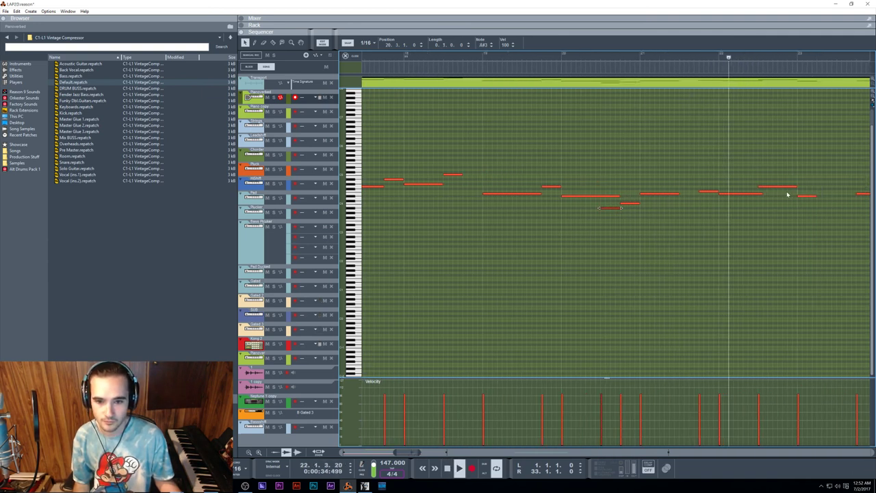
Raise the piano note at bar 22, beat 3 to G#4 and the bar 23 note to F4, auditioning both
click(770, 185)
click(705, 57)
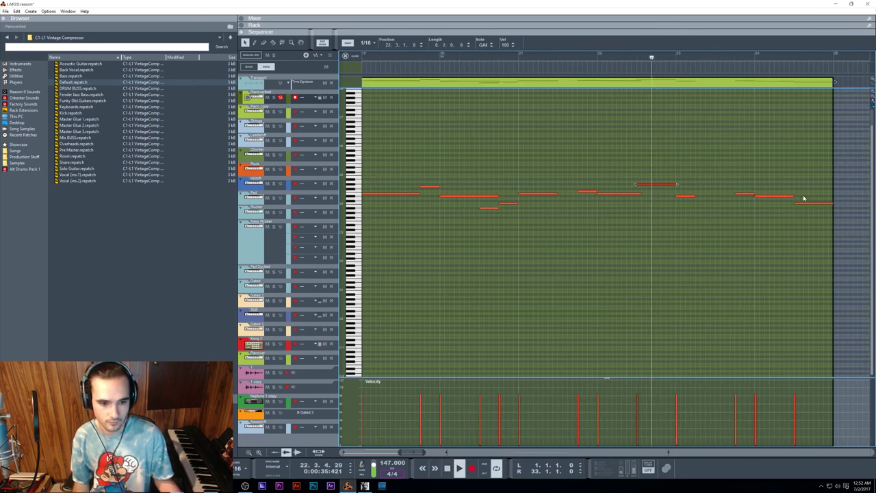
drag(683, 197, 683, 189)
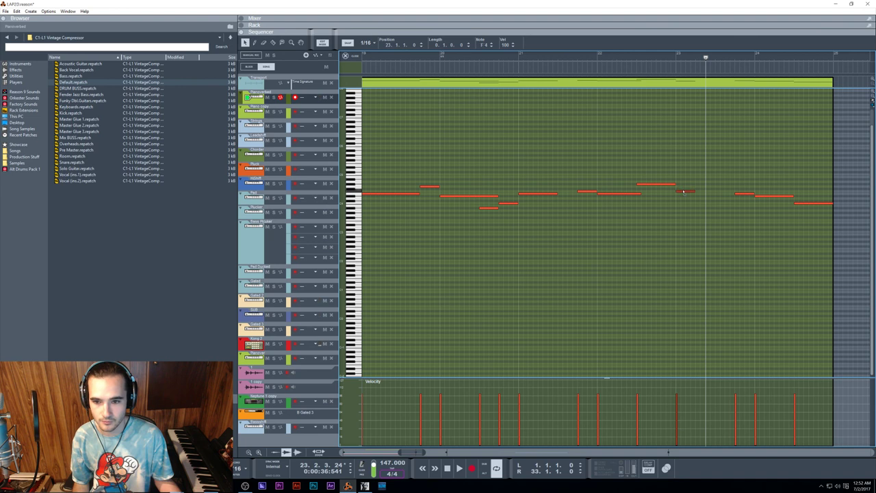
click(593, 58)
key(space)
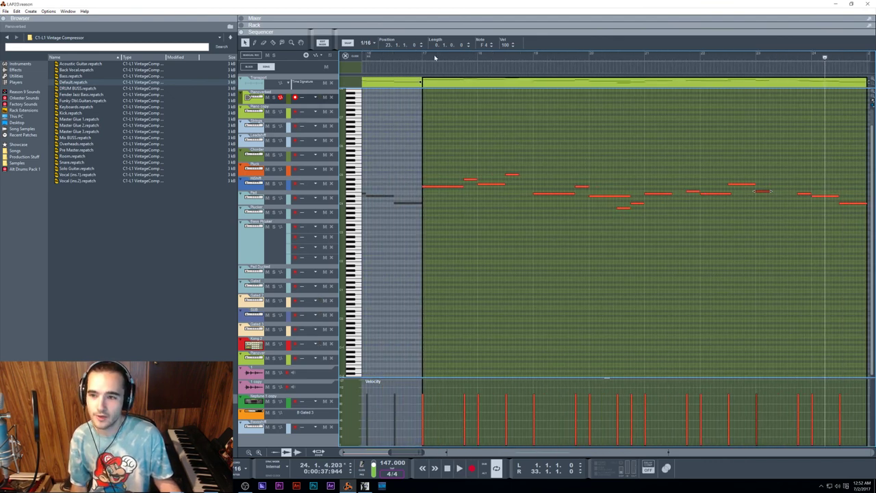
Play from just before bar 17 and raise the long piano note at bar 19 to F4
drag(423, 58, 420, 58)
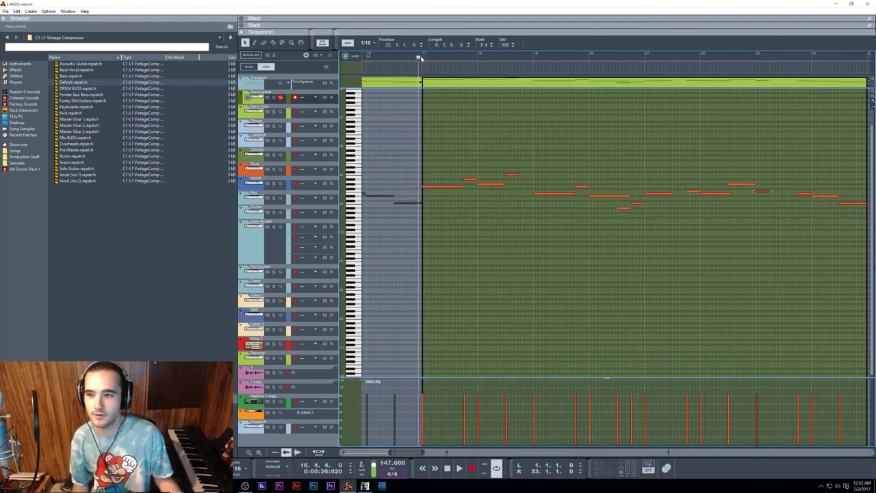
key(space)
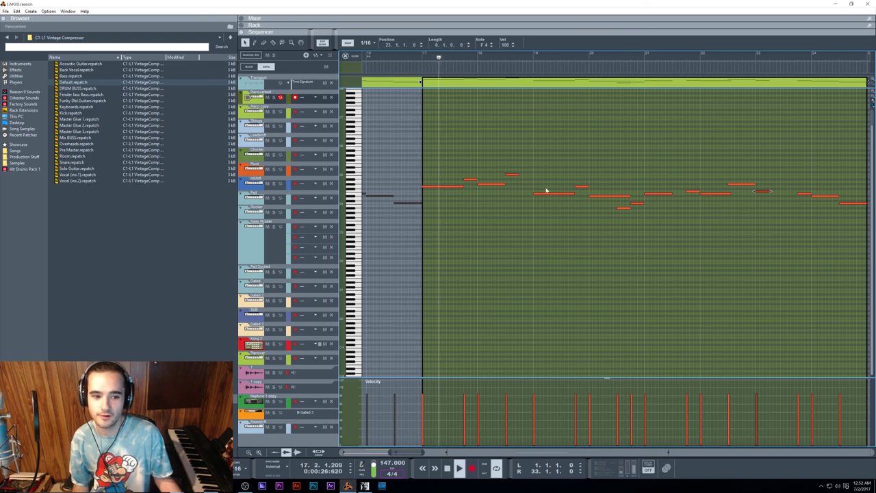
scroll(550, 190, right, 1)
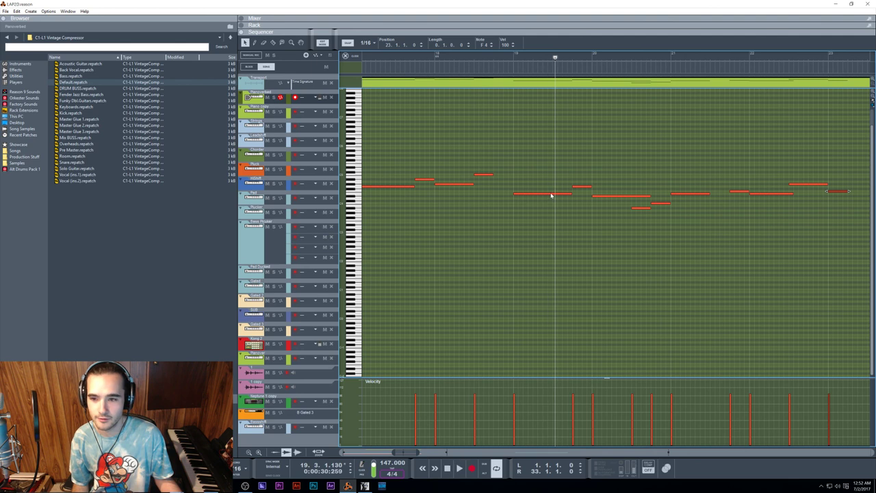
click(550, 193)
click(504, 61)
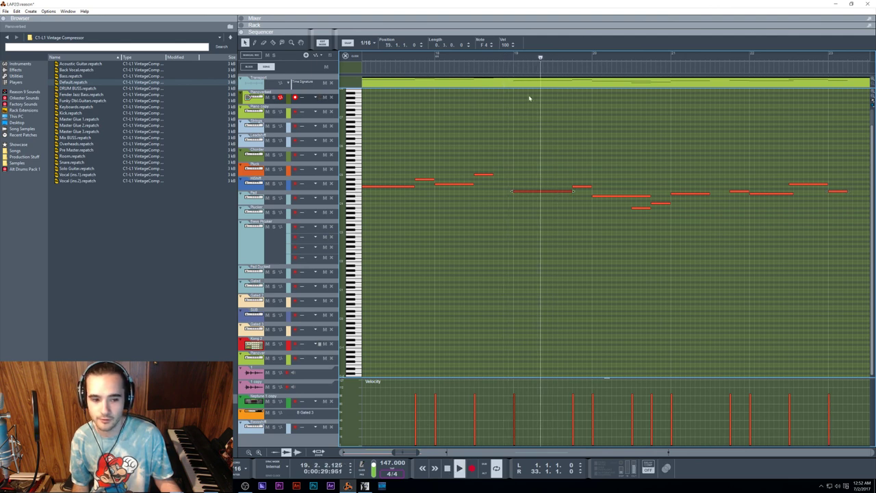
Audition the revised piano phrase from just before bar 17 and return the song position there
scroll(441, 112, left, 1)
key(space)
click(431, 59)
key(space)
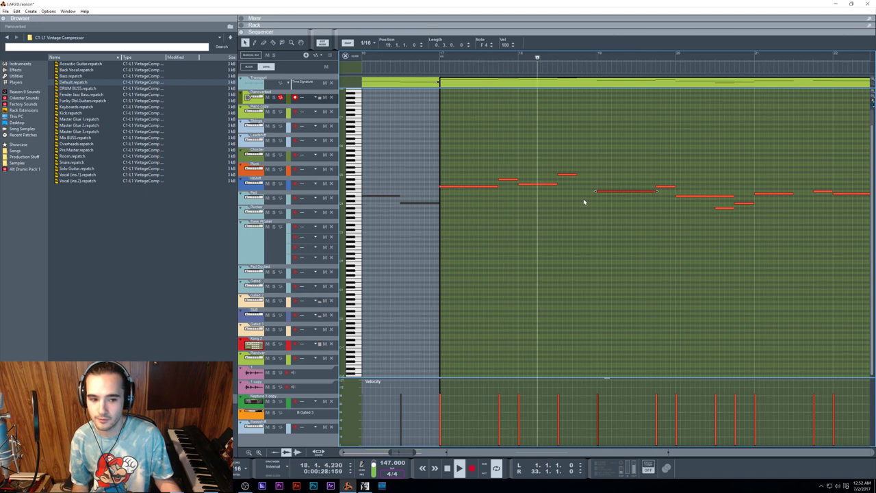
click(429, 58)
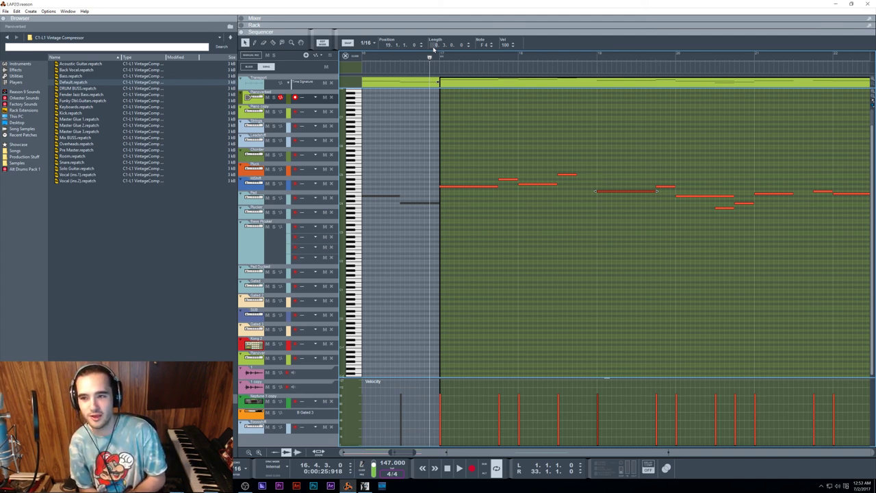
Examine the notes in the bar 17 clips of the SUB track and the Gated track below it, then return to the arrangement
key(shift+Tab)
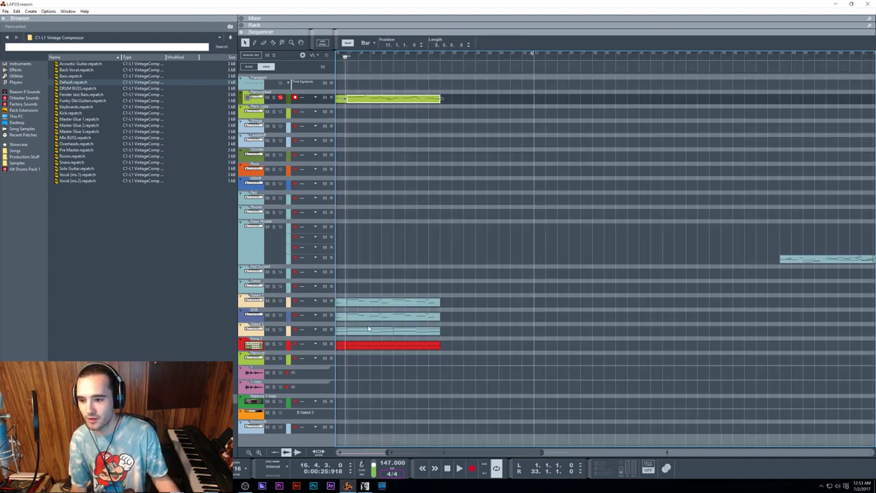
double_click(355, 330)
click(498, 240)
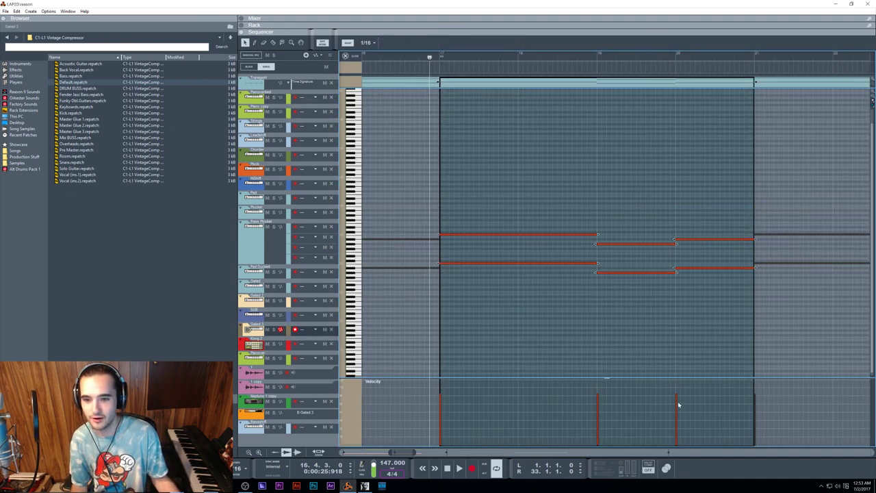
key(Escape)
double_click(374, 318)
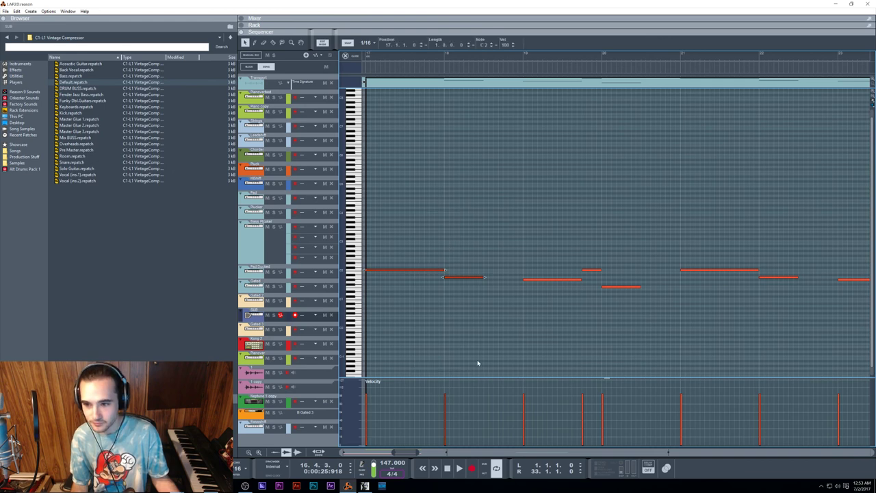
key(Escape)
scroll(479, 169, left, 2)
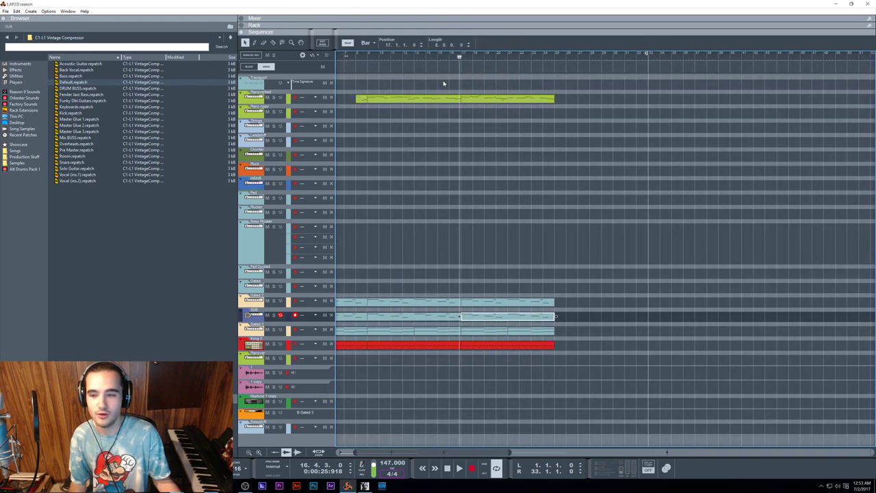
Reopen the bar 17 piano clip and play the transition into it from just before bar 16
double_click(475, 97)
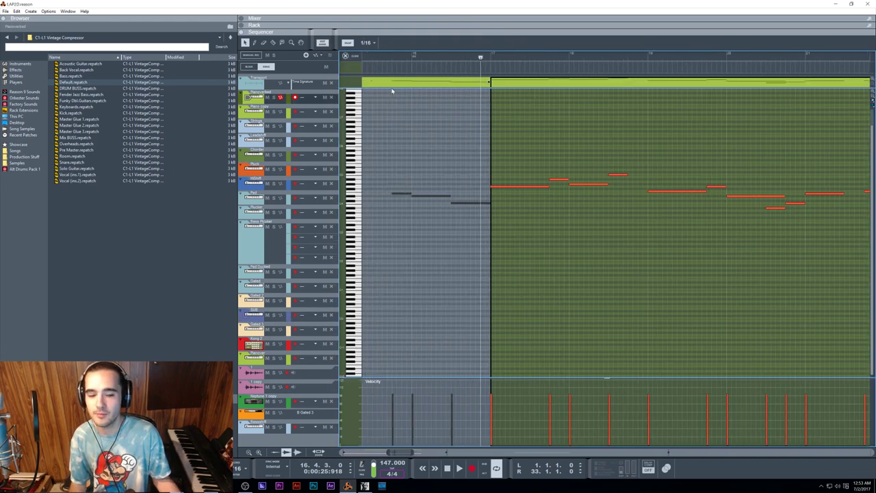
click(406, 57)
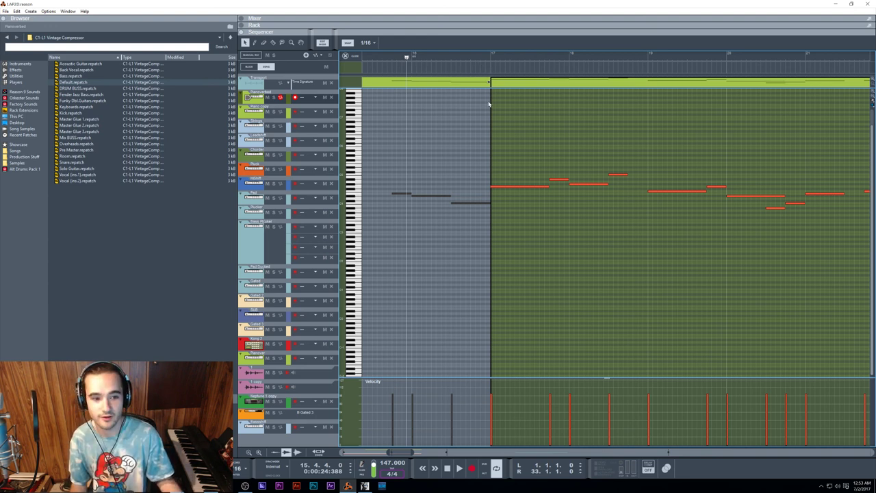
key(space)
scroll(499, 134, right, 1)
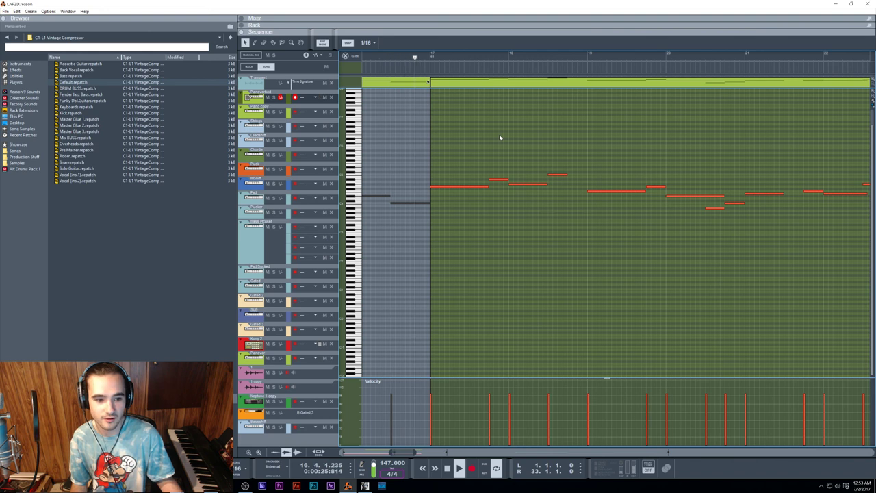
scroll(520, 176, right, 1)
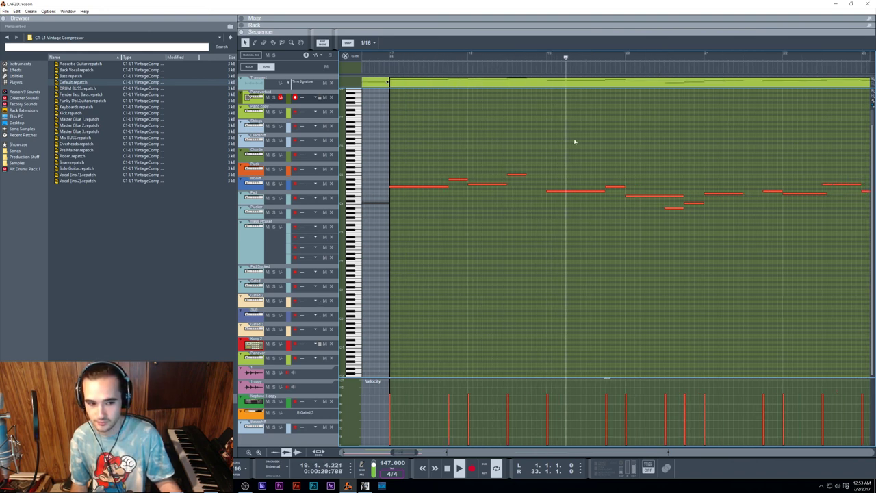
key(space)
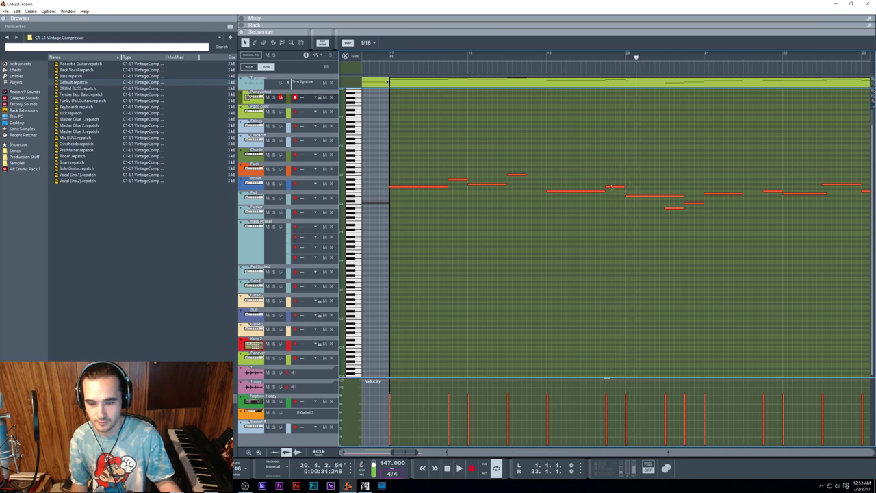
Raise the short piano note at position 19.4 to G#4 and play the phrase from within bar 18
click(611, 186)
click(502, 58)
key(space)
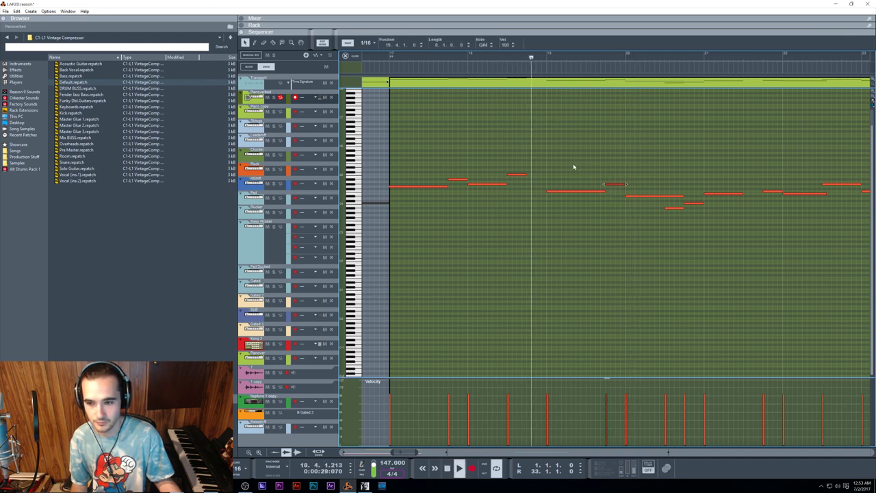
Try E4 and F4 for the long piano note at bar 20, playing the phrase to compare them
click(643, 194)
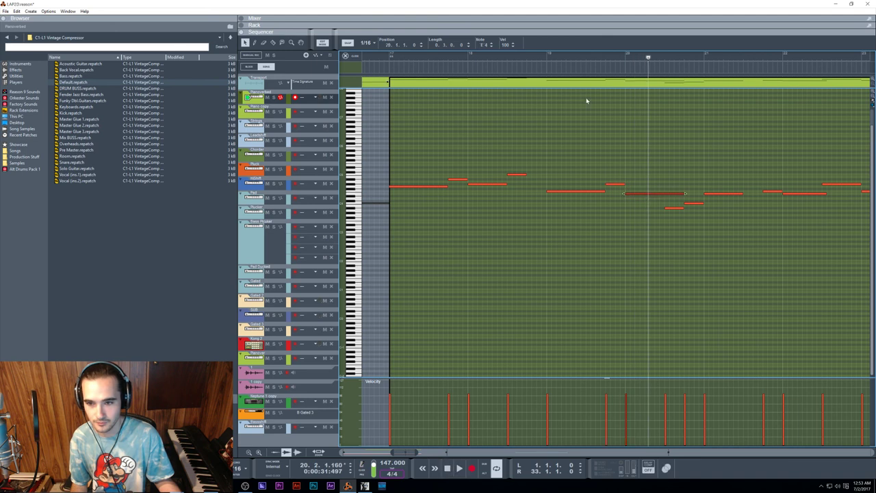
key(space)
click(541, 58)
scroll(606, 217, right, 3)
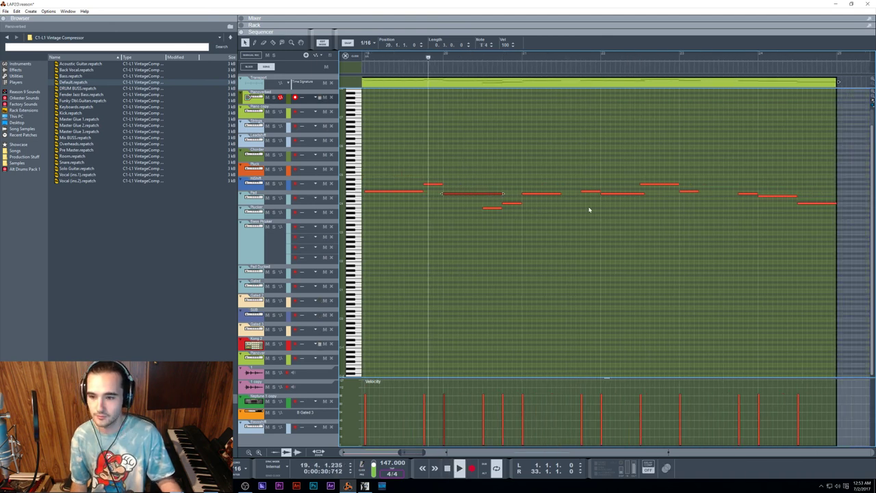
scroll(482, 202, left, 5)
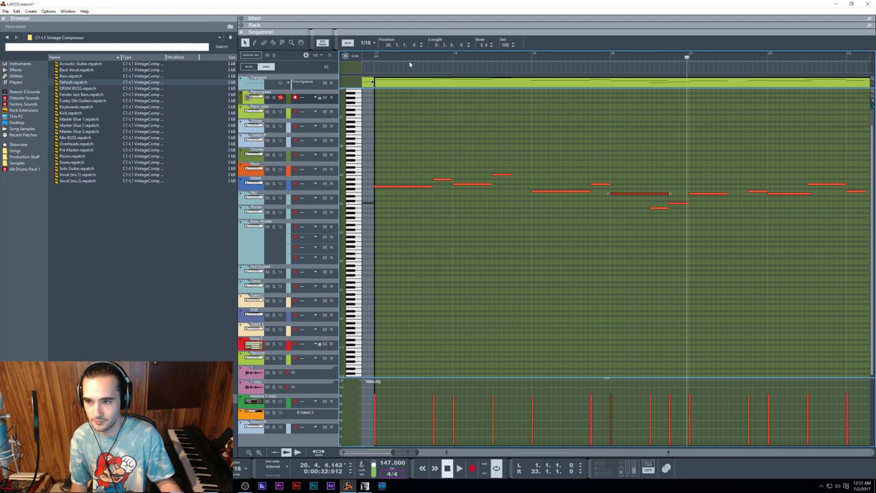
drag(390, 55, 373, 56)
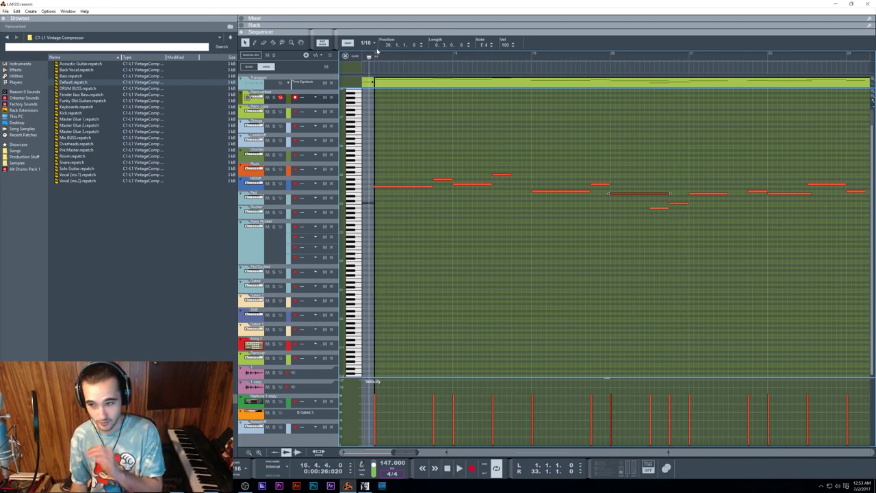
key(space)
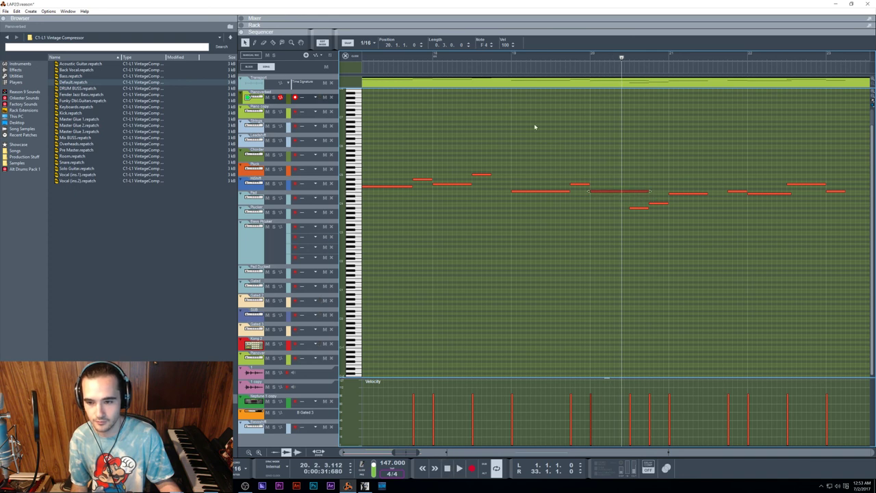
click(511, 57)
key(space)
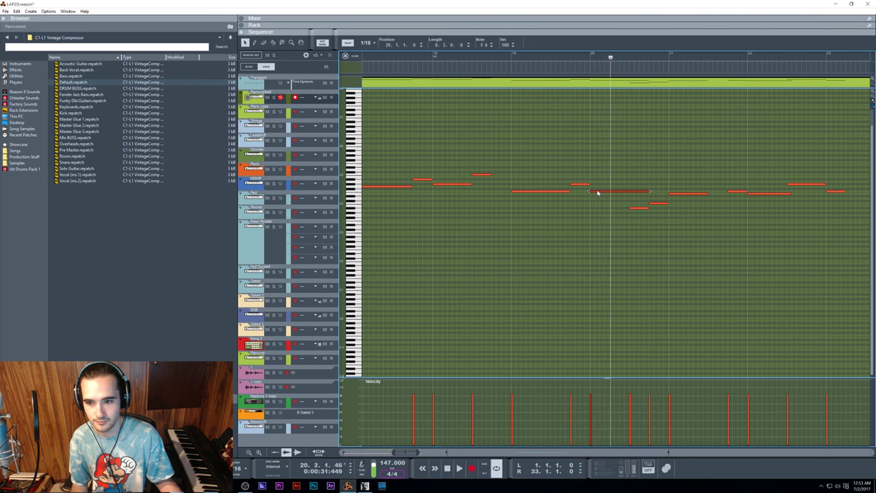
Raise the long piano note at bar 20 to G4 and the short note at 20.3 to B3, auditioning both
drag(518, 61, 448, 59)
key(space)
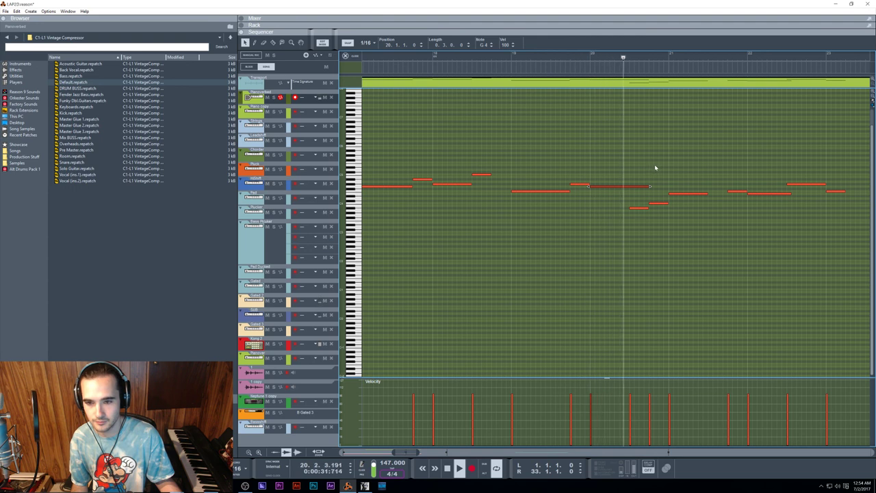
click(638, 208)
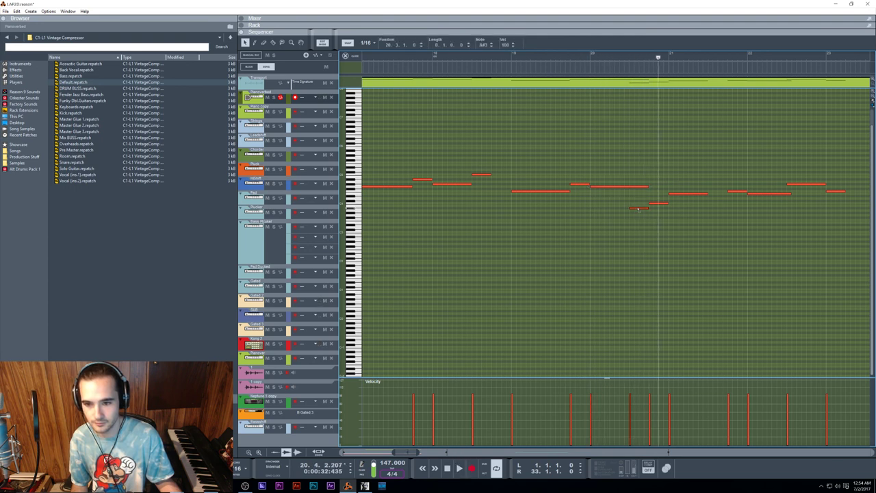
click(535, 62)
click(511, 65)
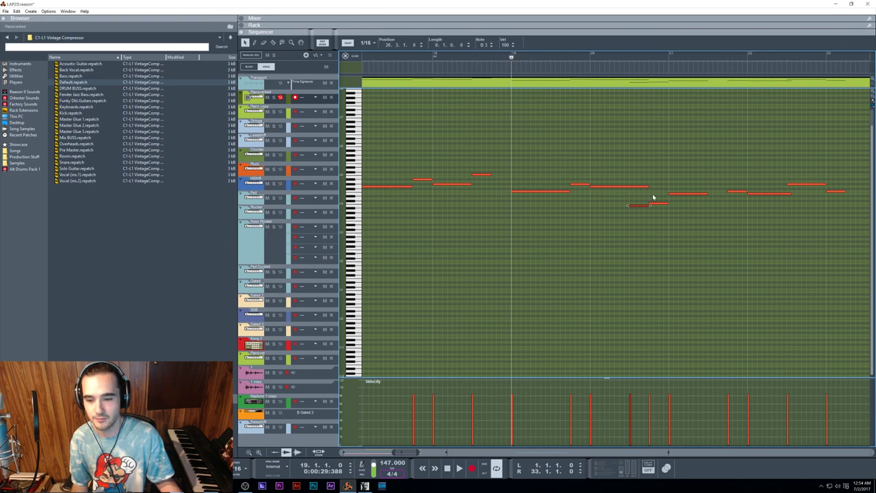
key(space)
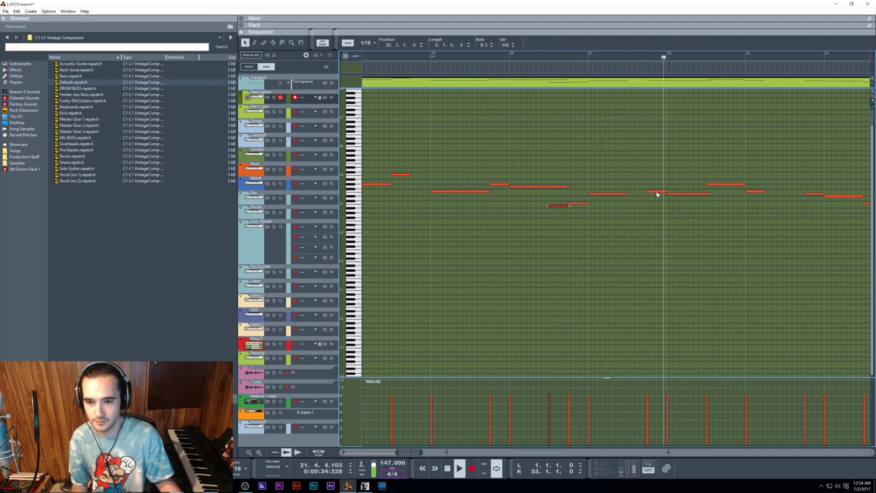
Raise the short piano note at position 21.4 to G4 and audition it from just before bar 21
drag(656, 191, 658, 185)
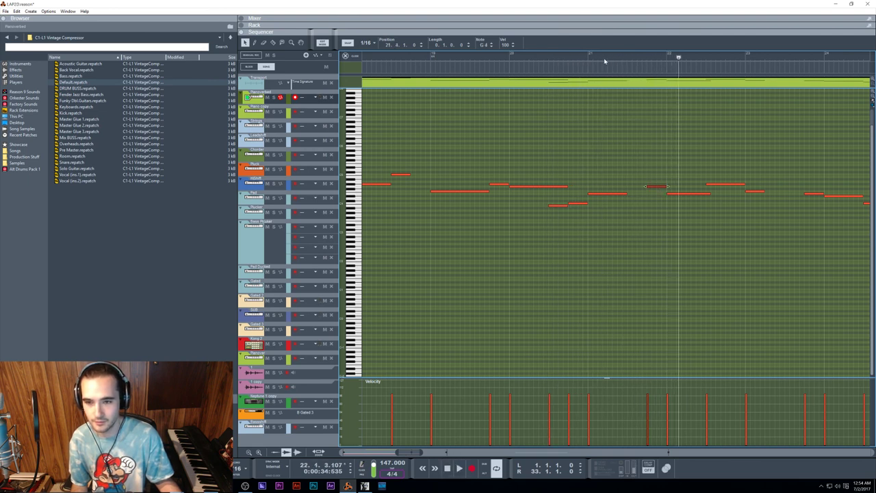
click(578, 61)
key(space)
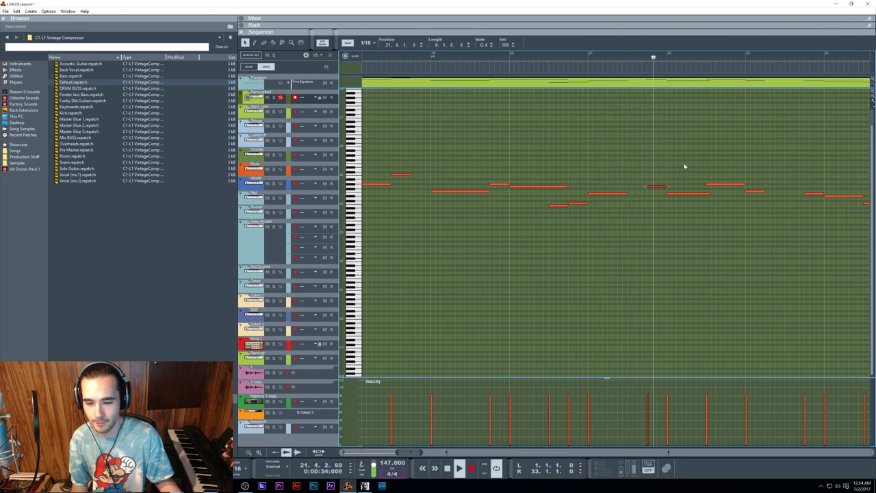
Lower the piano note at bar 22 to D#4 and audition it from around bar 21
click(691, 195)
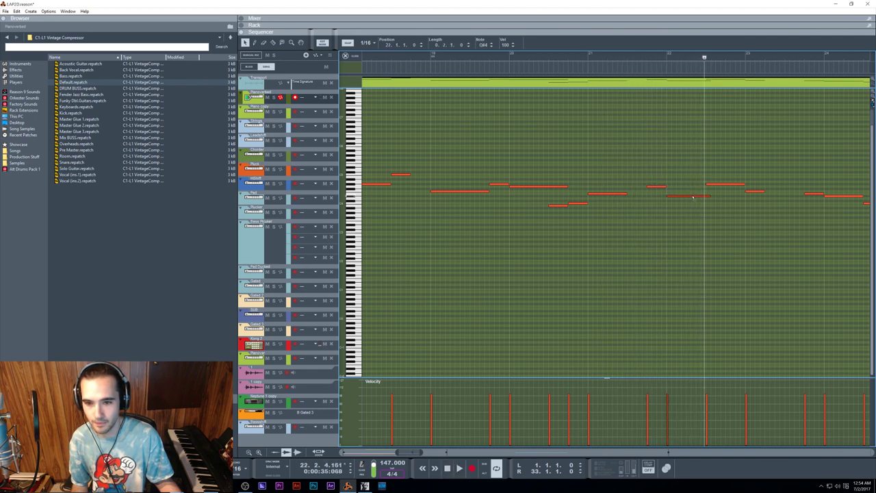
click(605, 66)
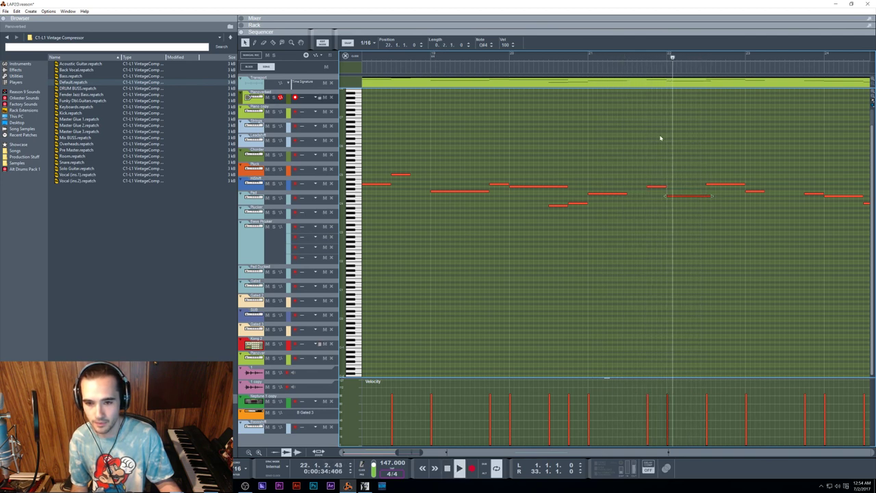
click(592, 67)
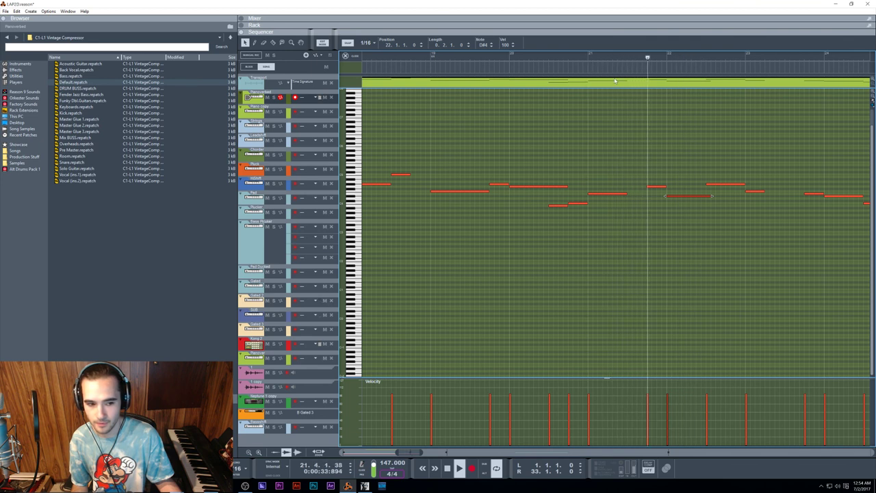
key(space)
Lower the piano note at position 22.3 to G4 after trying it at F#4 during playback
click(718, 187)
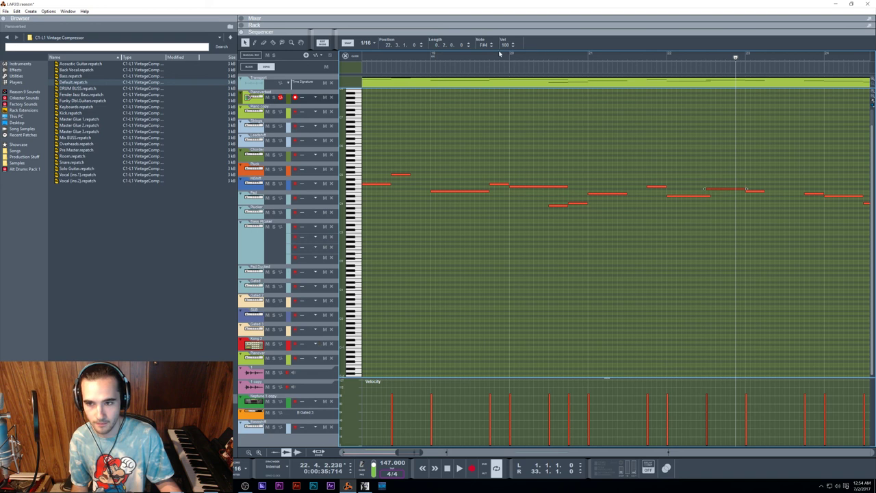
click(501, 56)
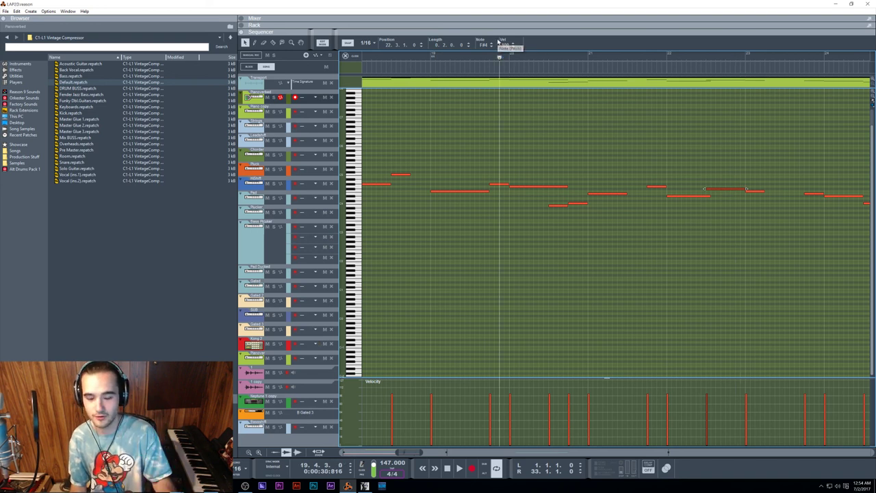
scroll(546, 126, right, 1)
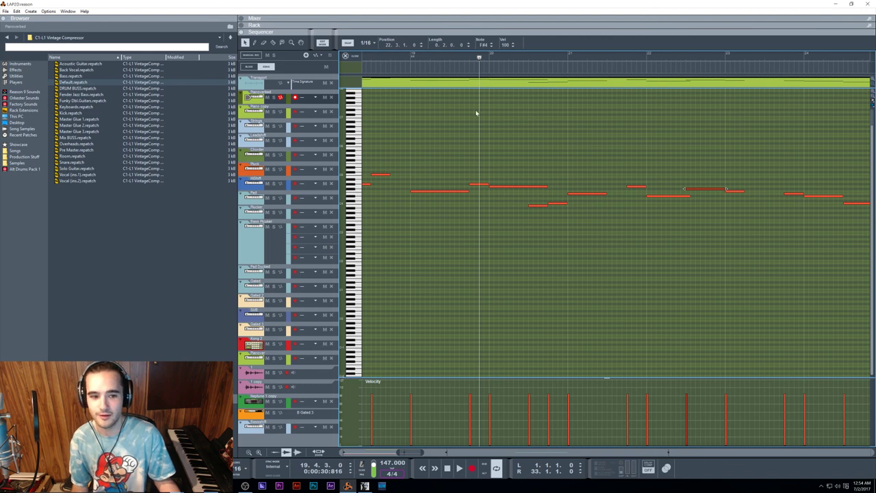
click(411, 56)
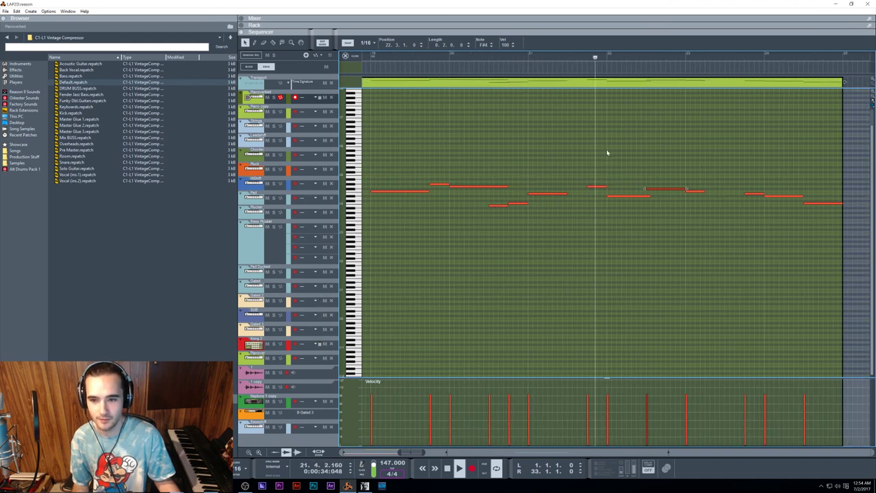
click(583, 58)
click(486, 58)
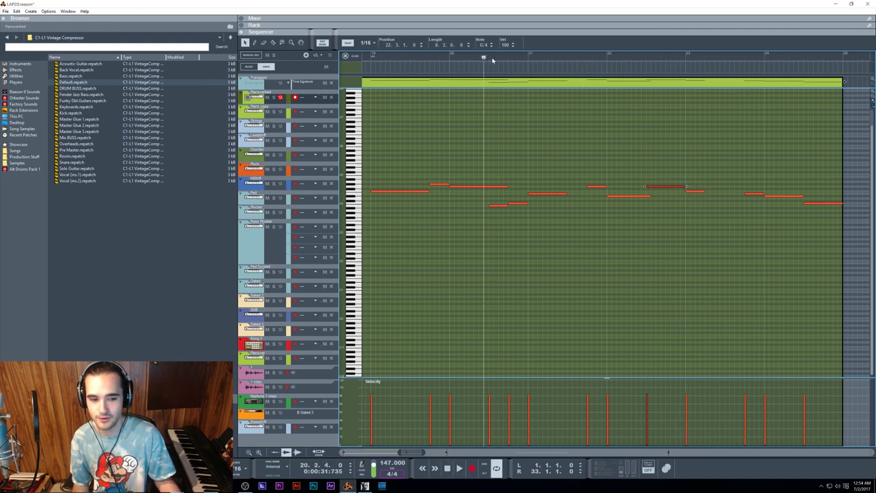
Set the short piano note at bar 23 to D#4, comparing it with D4 and E4 during playback
key(space)
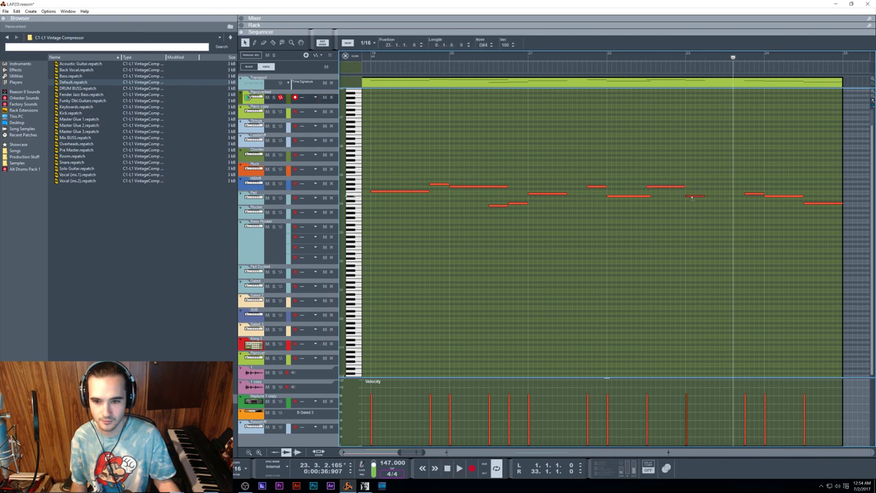
click(607, 57)
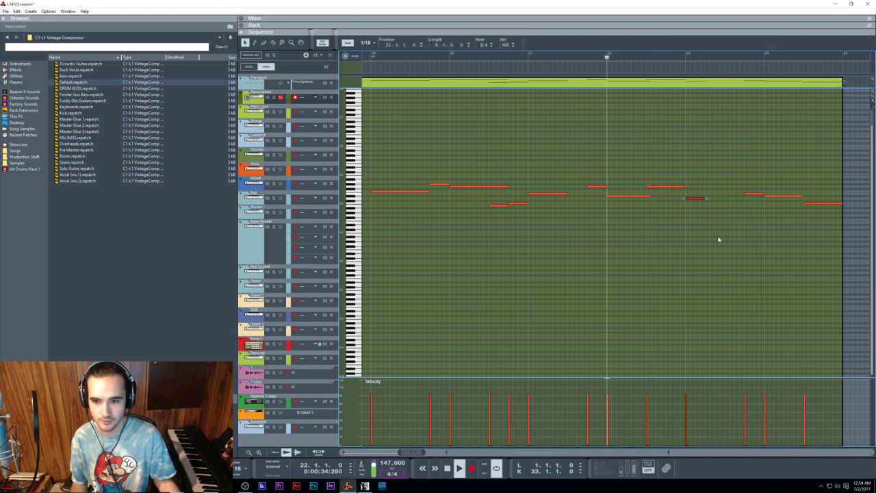
drag(692, 200, 692, 196)
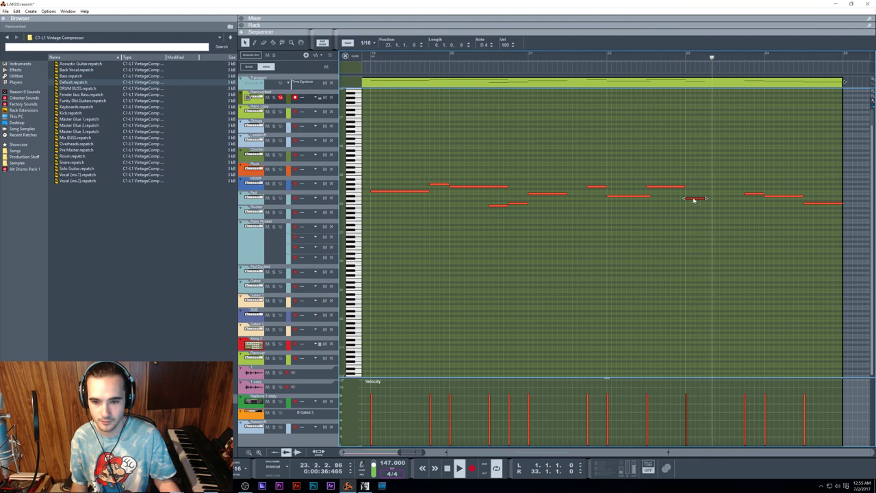
click(566, 57)
click(512, 58)
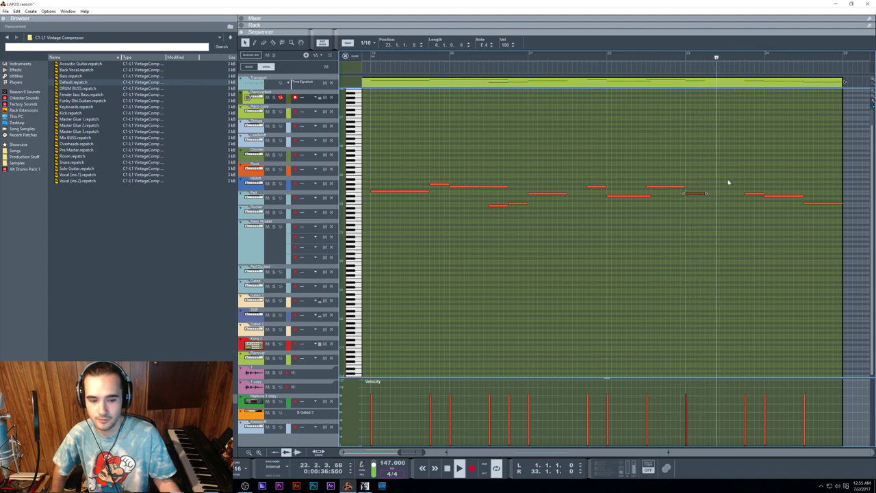
drag(700, 193, 697, 196)
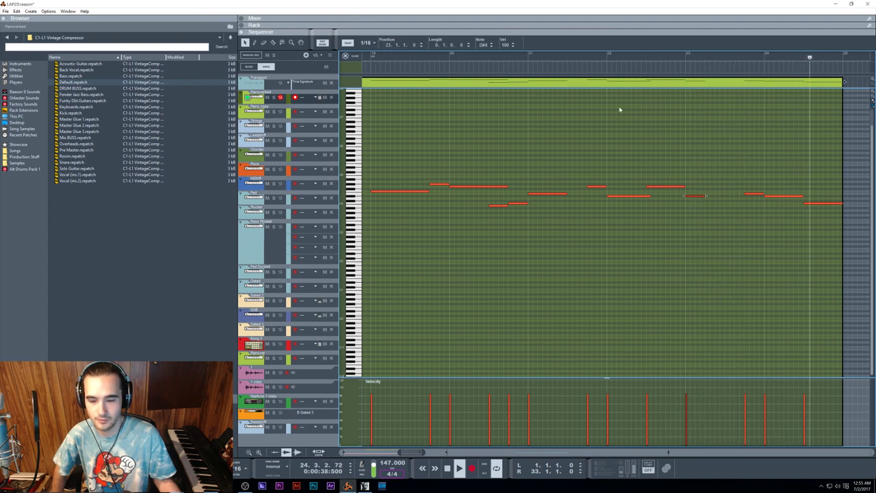
click(601, 55)
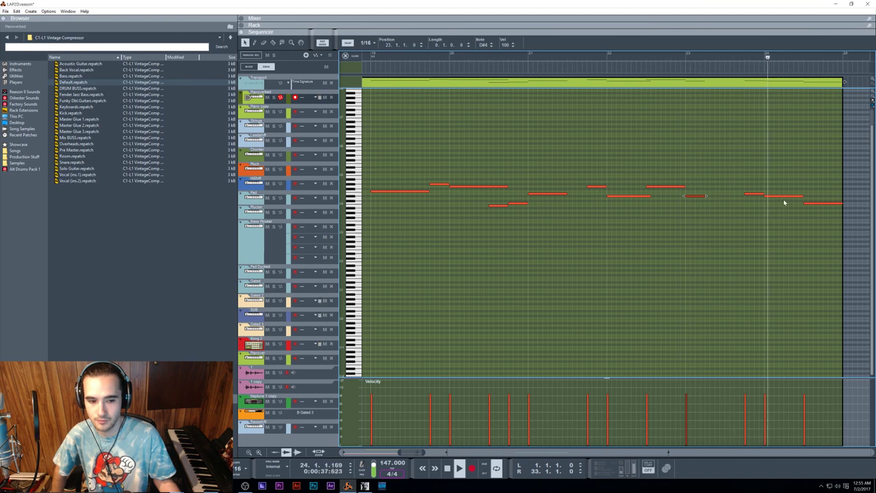
Return to the arrangement, play through both piano phrases to bar 25, and briefly reopen the bar 17 piano clip
key(shift+Tab)
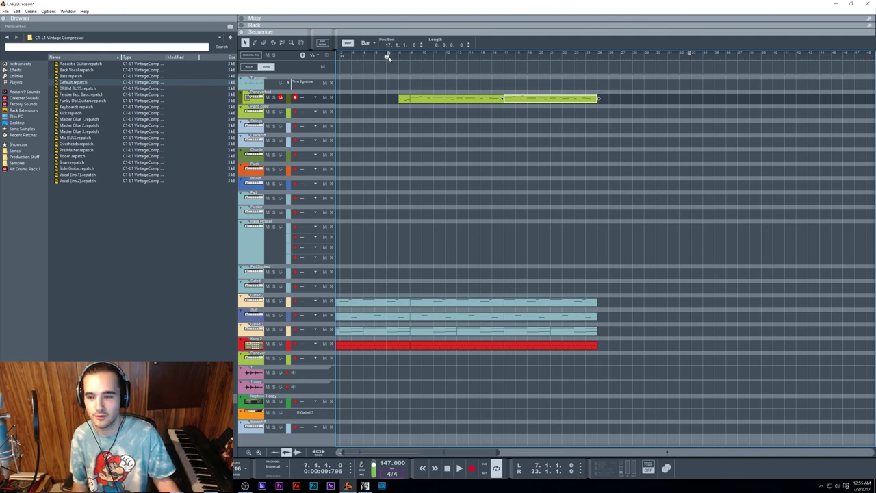
drag(389, 58, 273, 65)
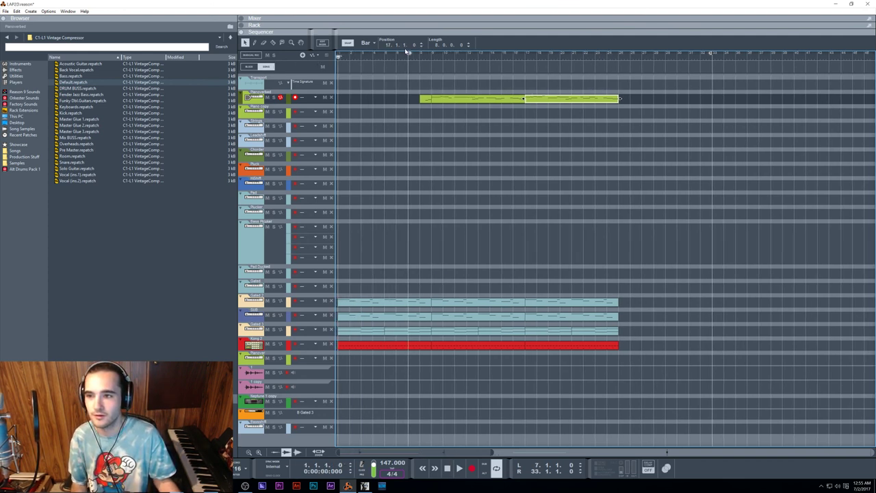
key(space)
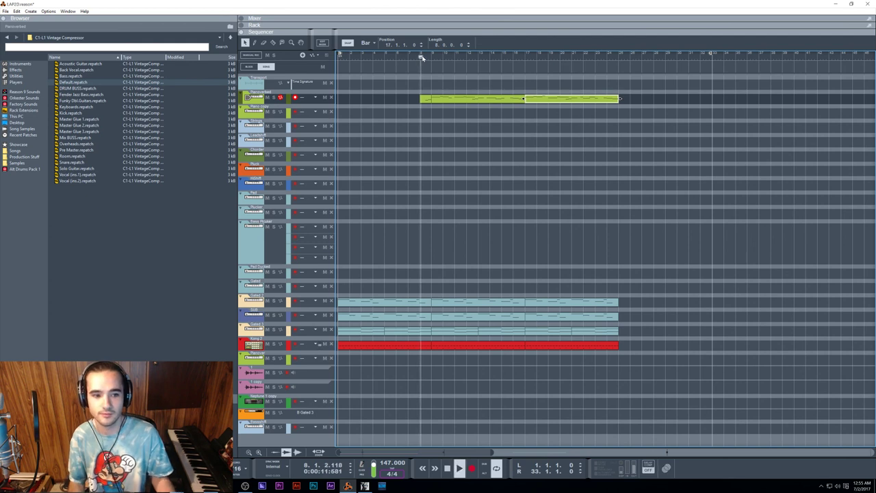
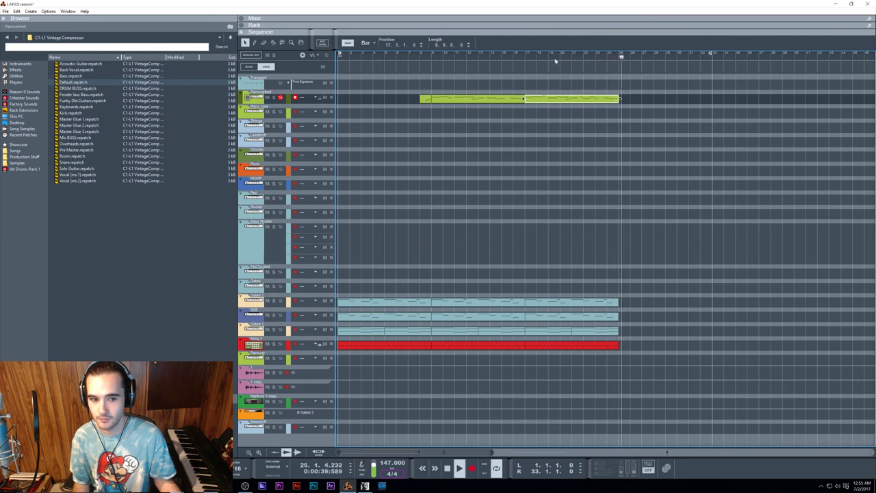
key(space)
key(space)
double_click(592, 98)
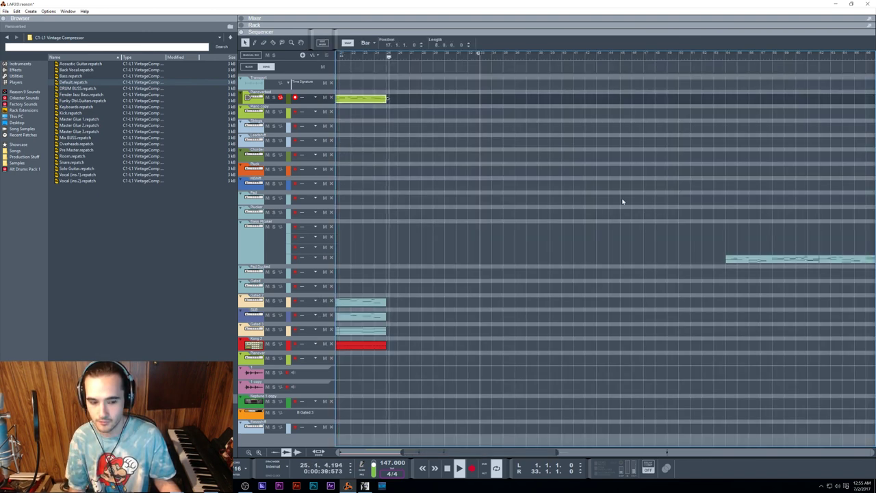
key(shift+Tab)
scroll(502, 198, left, 2)
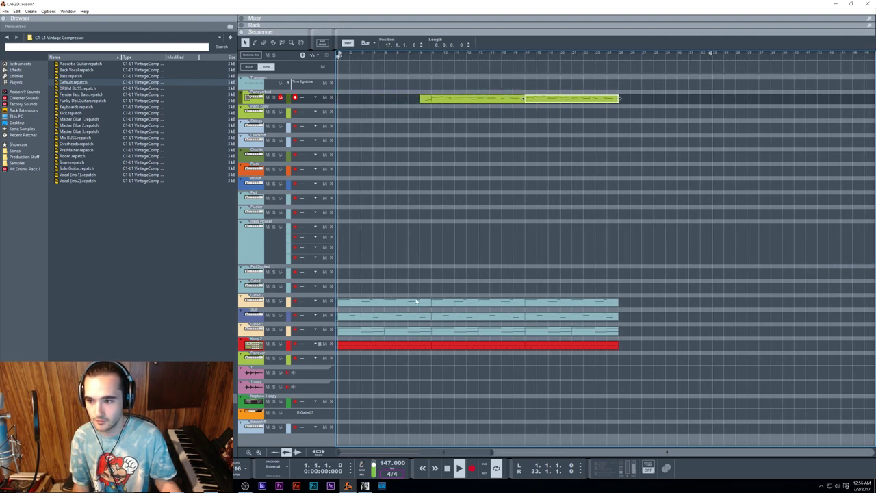
Copy the eight-bar bass and drum clips to bars 25 and 33 and set the right locator to bar 41
drag(355, 224, 694, 351)
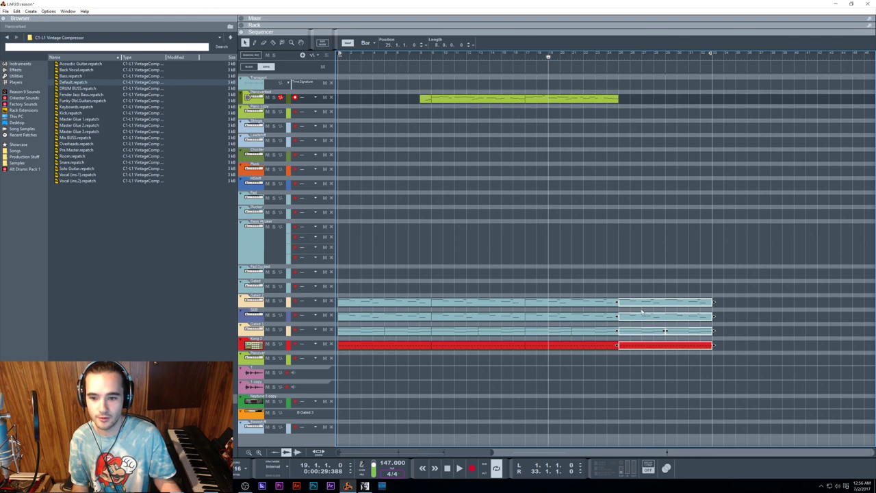
drag(637, 306, 730, 306)
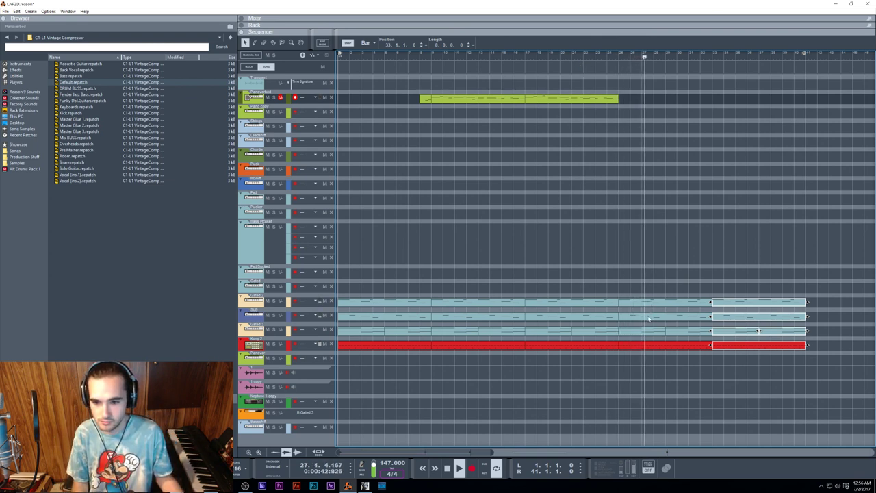
Copy the four-bar chord clip at bar 25 onto the piano track at bar 25 and play from bar 21
drag(643, 331, 654, 184)
drag(662, 151, 651, 65)
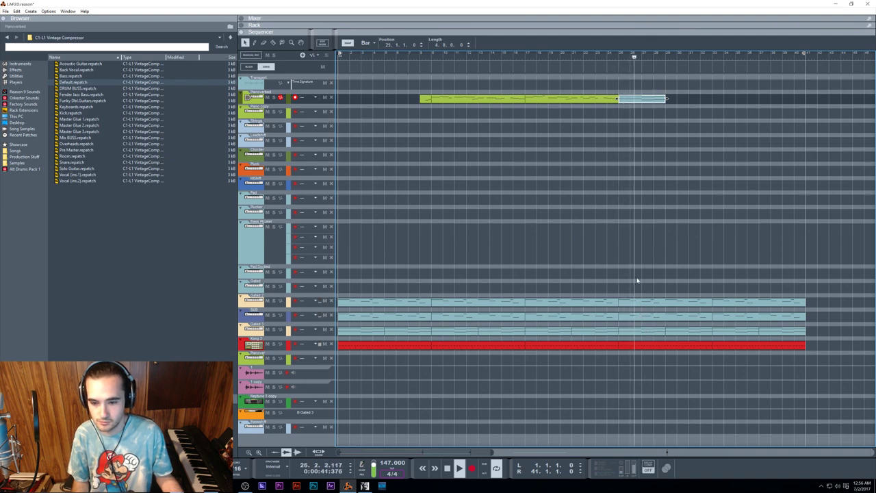
click(570, 58)
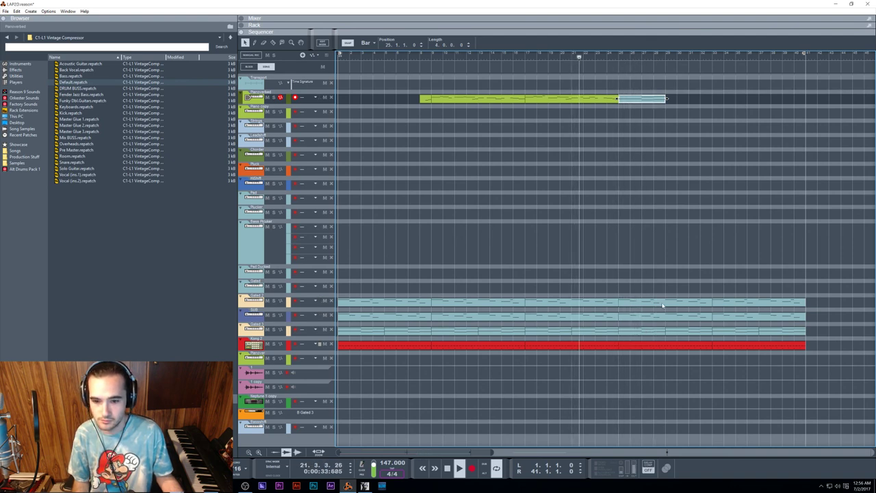
Copy all notes from the Gated 2 clip at bar 25 into the piano clip at bar 25 and audition the combined clip
double_click(663, 301)
drag(441, 152, 718, 332)
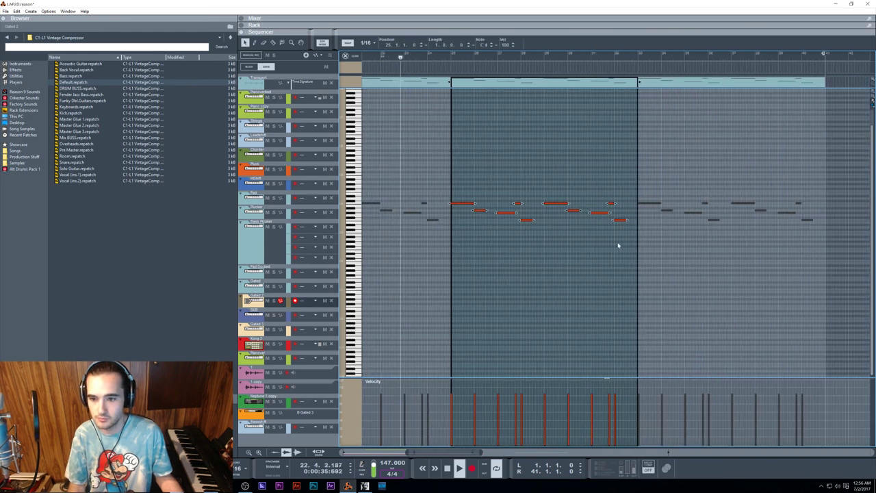
key(space)
click(626, 57)
key(Escape)
double_click(392, 100)
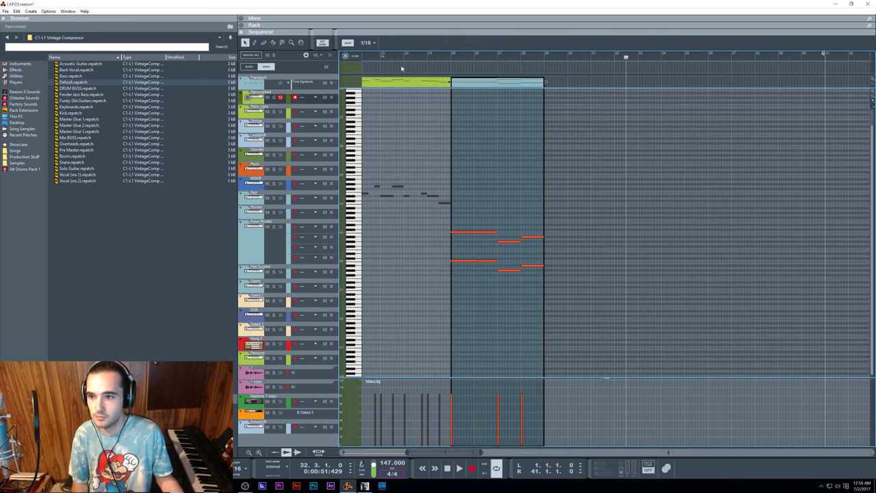
click(449, 57)
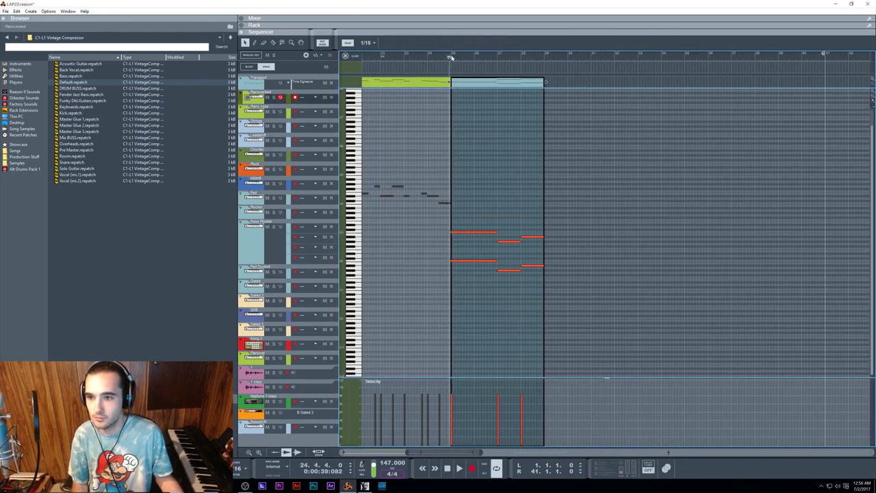
click(451, 58)
key(ctrl+v)
click(451, 58)
key(space)
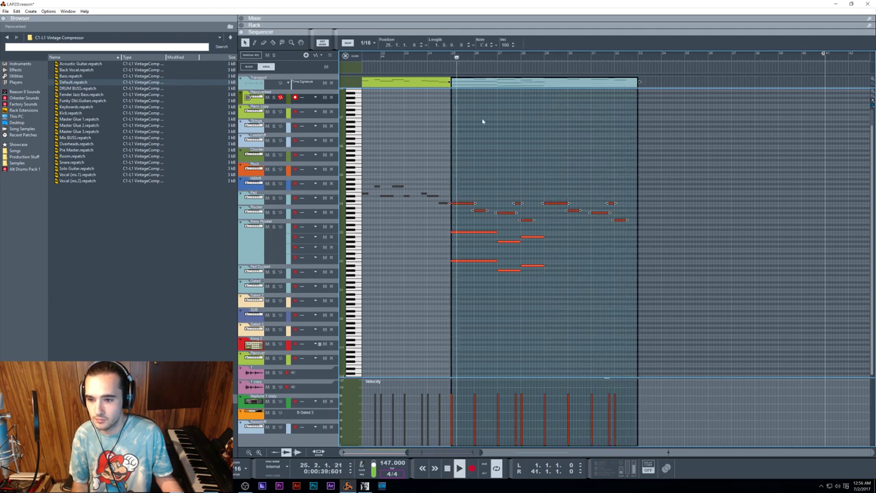
key(Escape)
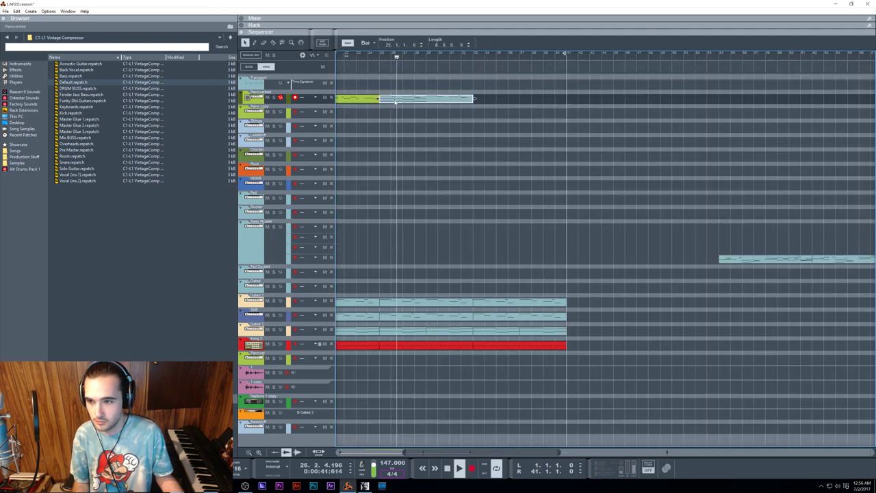
Mute the Gated 2, SUB and Gated 3 clips from bar 25 to bar 33 while playing from bar 25
click(379, 57)
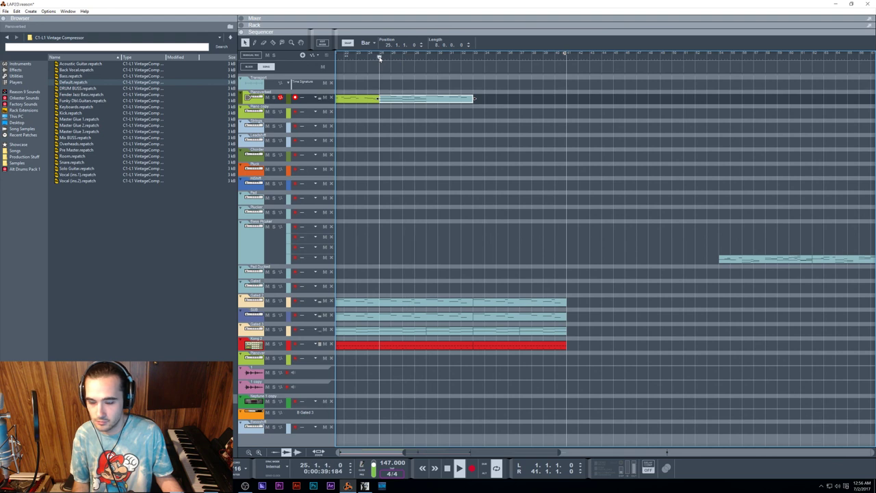
key(t)
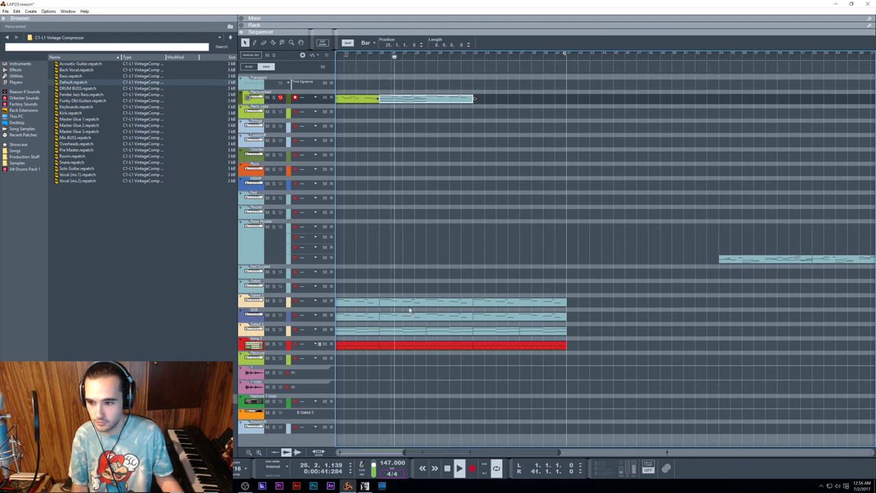
click(409, 301)
click(411, 316)
click(414, 330)
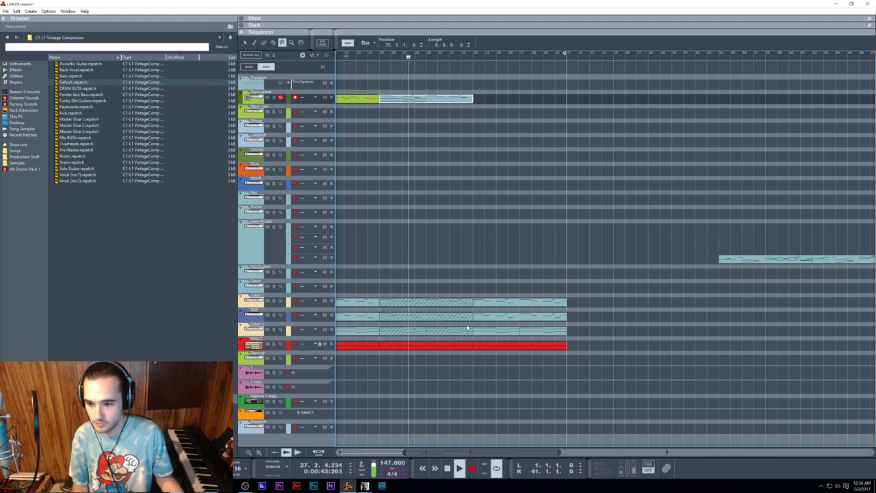
key(q)
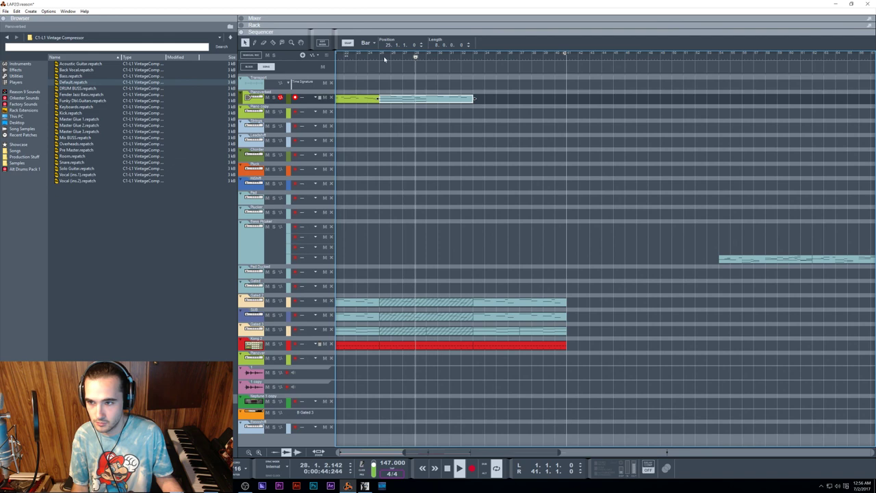
In the bar 25 piano clip, lower the first melody note to G3 and move the second to D#3 within bar 25, auditioning the change
double_click(409, 100)
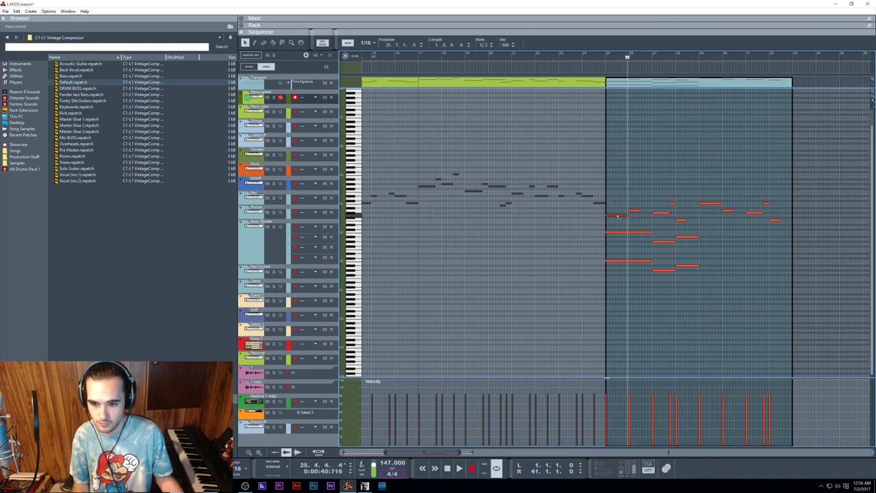
drag(617, 214, 619, 218)
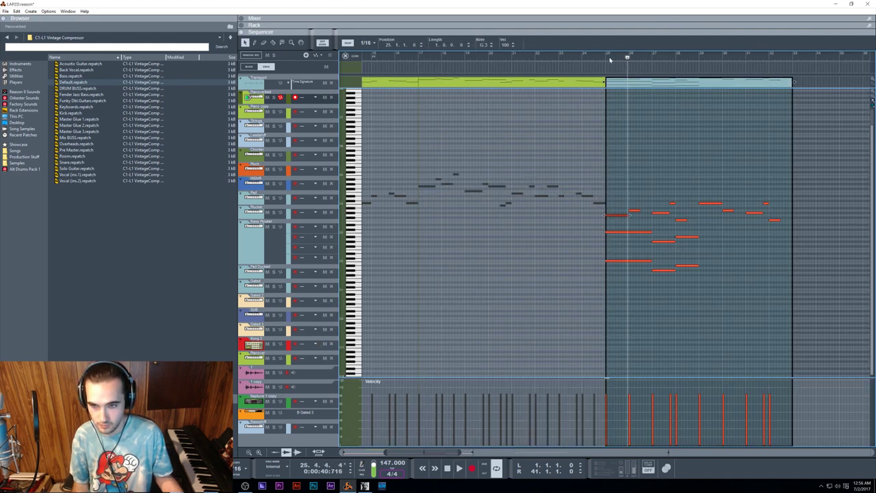
drag(610, 61, 604, 60)
key(space)
scroll(667, 233, left, 1)
scroll(684, 225, up, 2)
key(space)
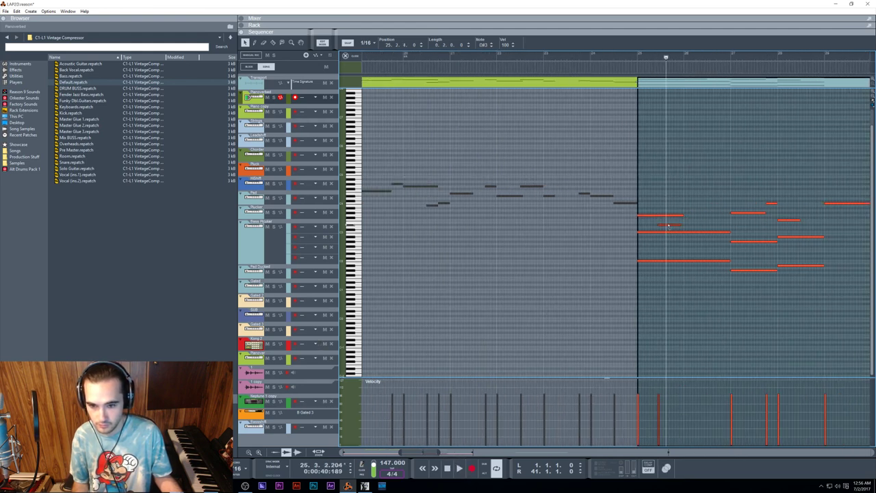
Shape the bar 25 melody with one-beat notes at 25.3 and 25.4 and a two-beat G3 at bar 26, trimming the overlapping opening note
click(631, 60)
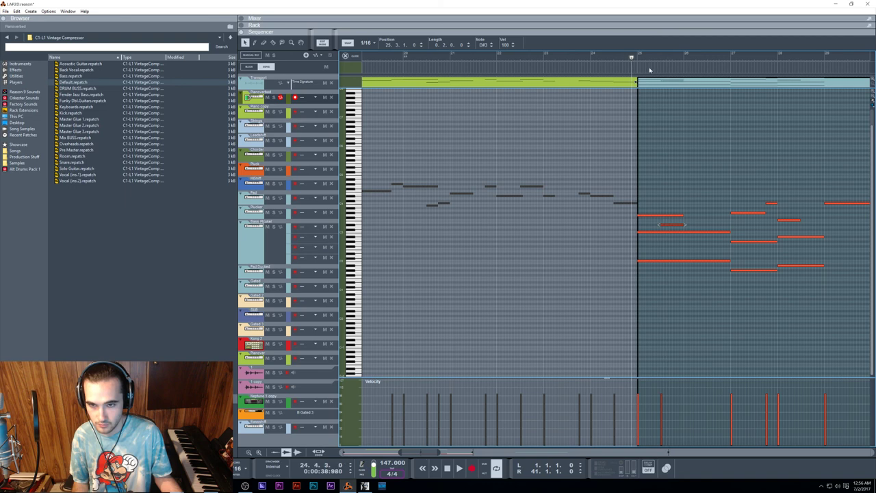
key(space)
scroll(696, 198, left, 2)
scroll(712, 201, up, 2)
scroll(726, 214, left, 1)
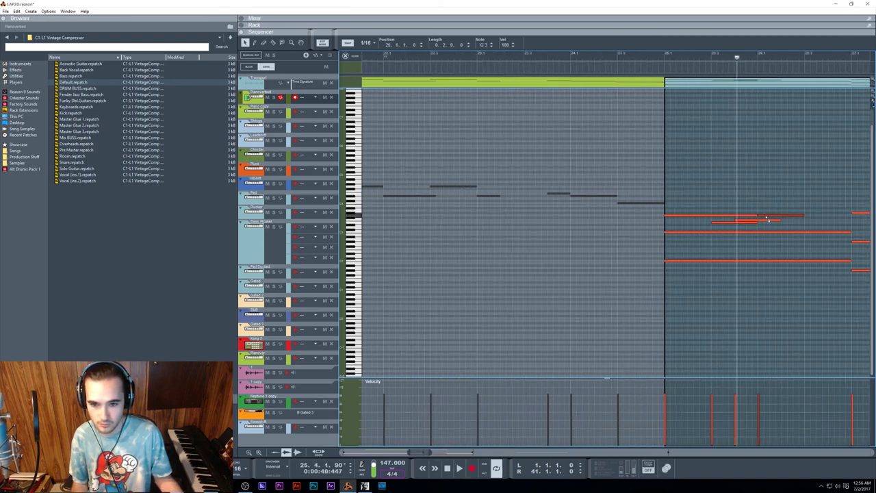
click(663, 58)
drag(748, 243, 756, 226)
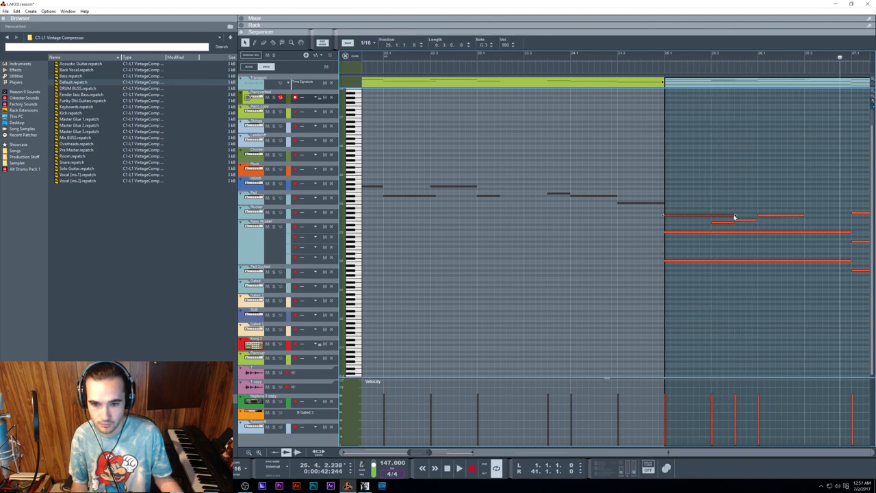
Select all notes in the bar 25 piano clip and transpose them up an octave, setting the note value to C3
scroll(718, 209, down, 8)
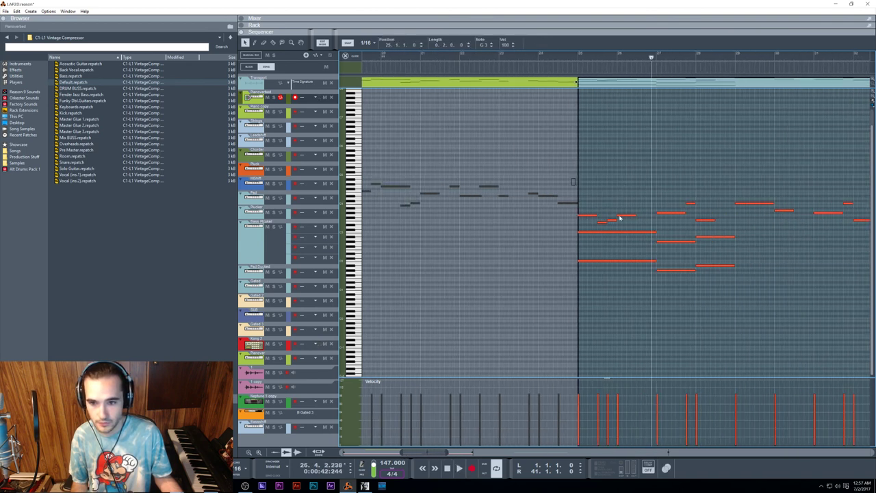
drag(556, 168, 833, 360)
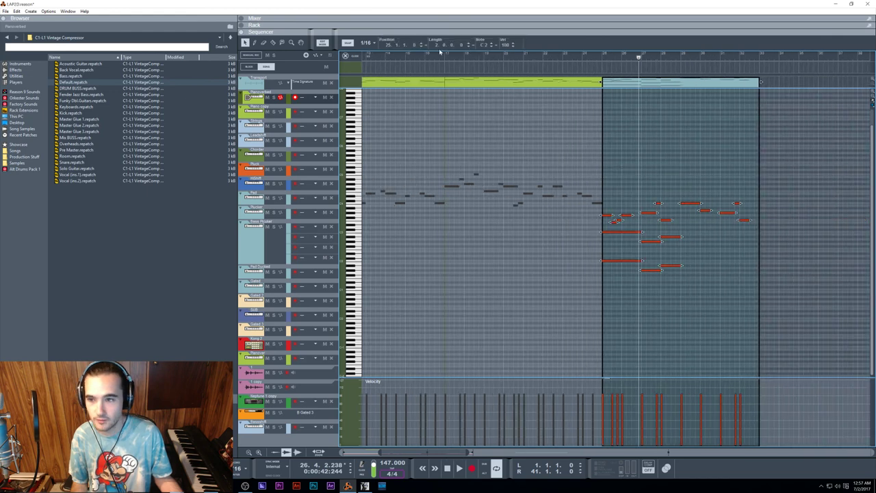
double_click(482, 46)
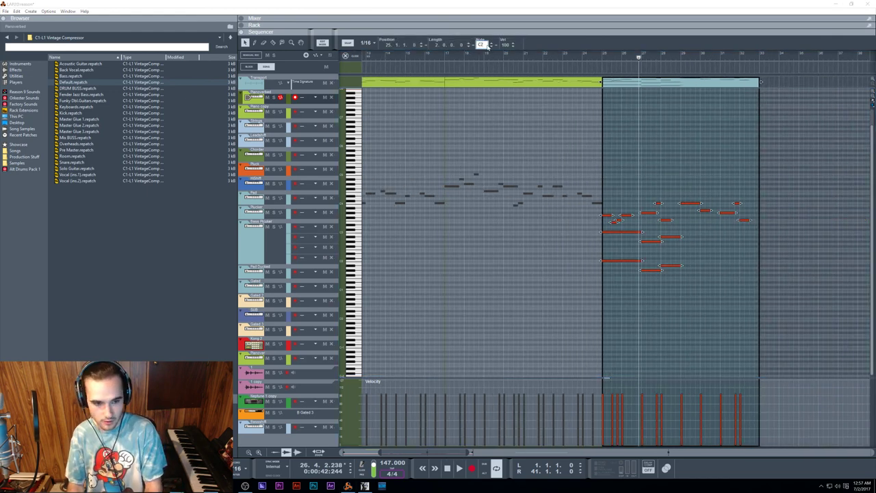
text(C3)
key(Return)
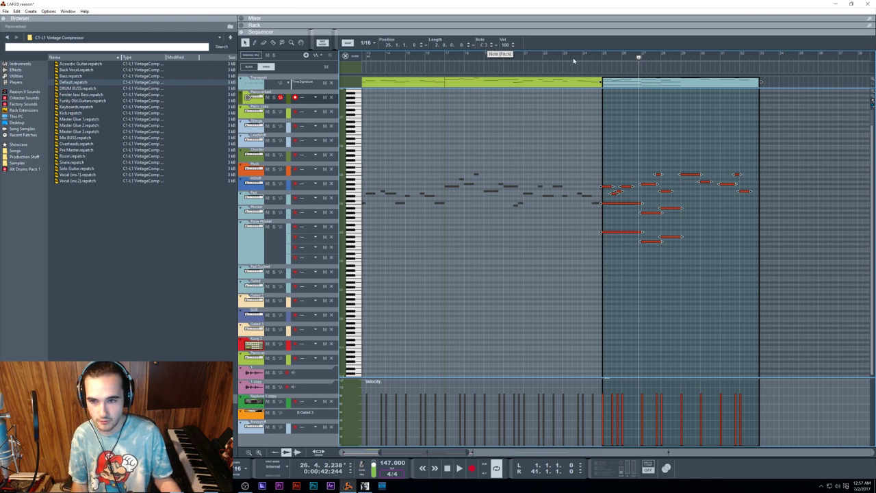
Add a two-beat C5 melody note at position 26.3 and play the phrase from just before bar 25
click(599, 60)
scroll(627, 111, up, 4)
scroll(625, 148, right, 1)
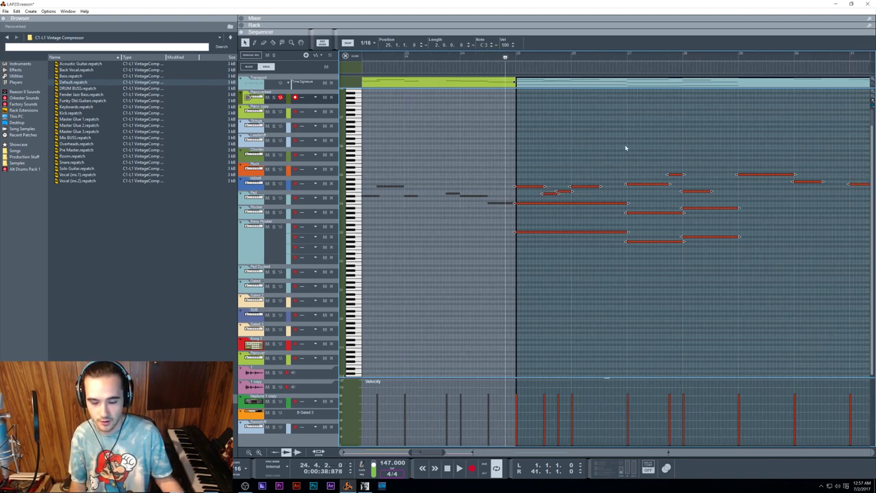
scroll(625, 148, right, 1)
key(space)
click(603, 145)
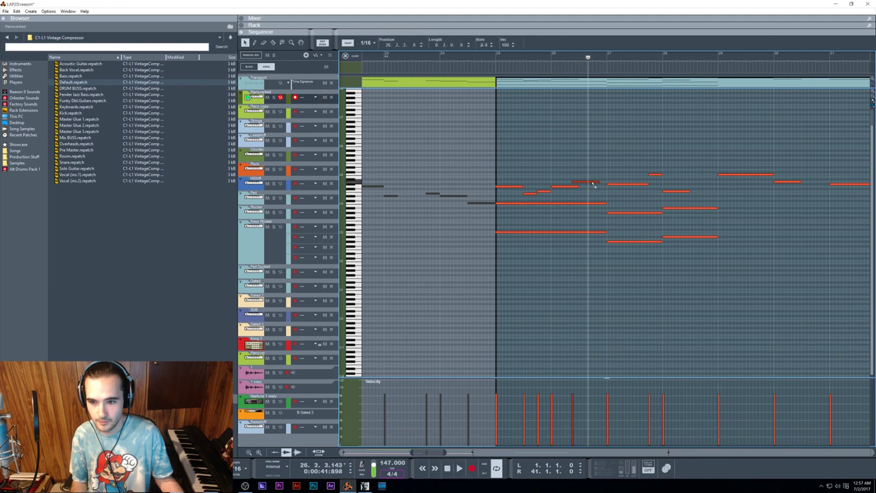
click(494, 59)
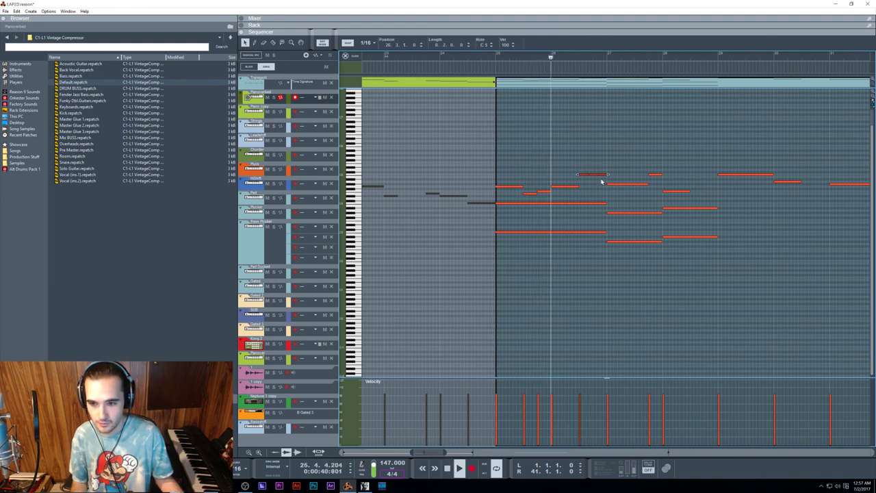
click(628, 151)
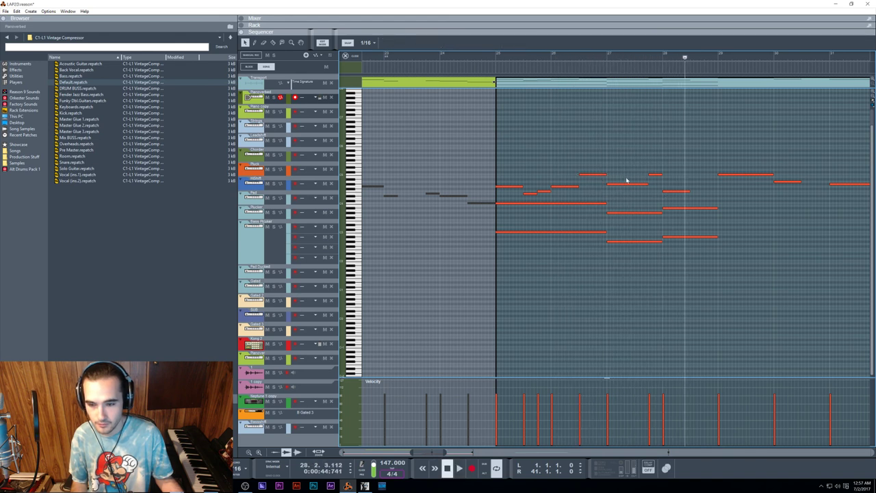
Play the phrase from bar 25, then raise the melody note at bar 28 to G4 and lengthen it to a full bar
click(493, 58)
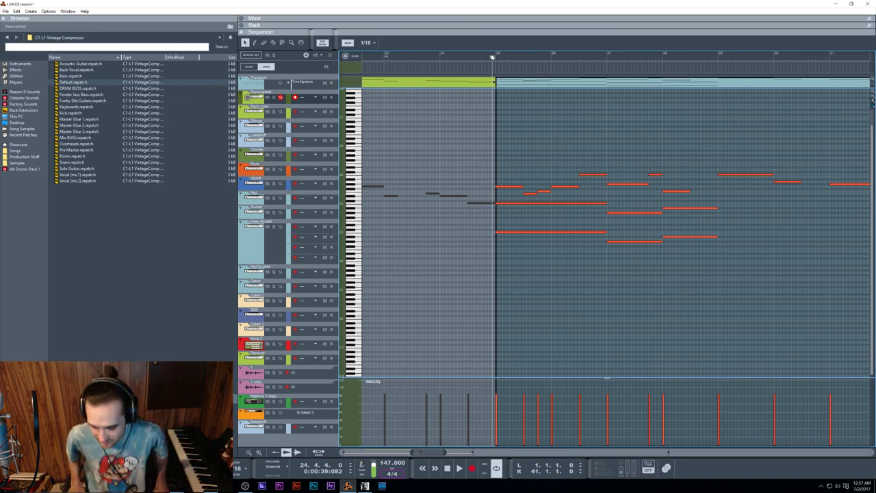
key(space)
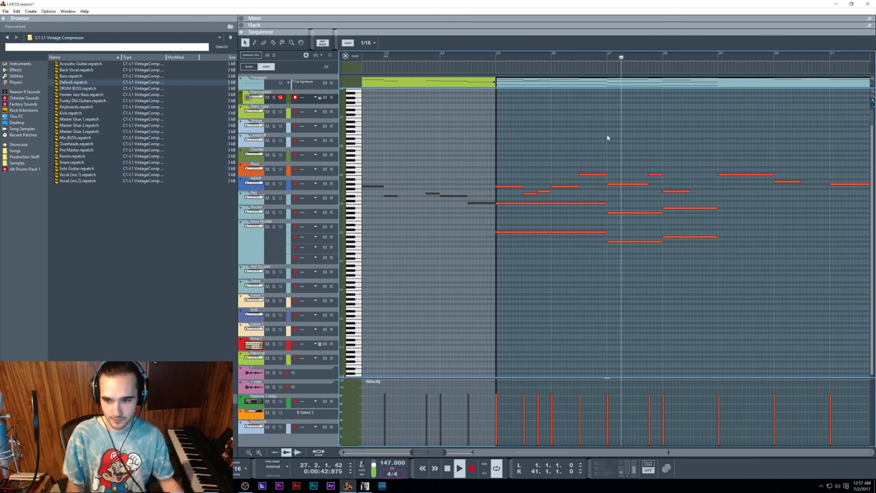
key(space)
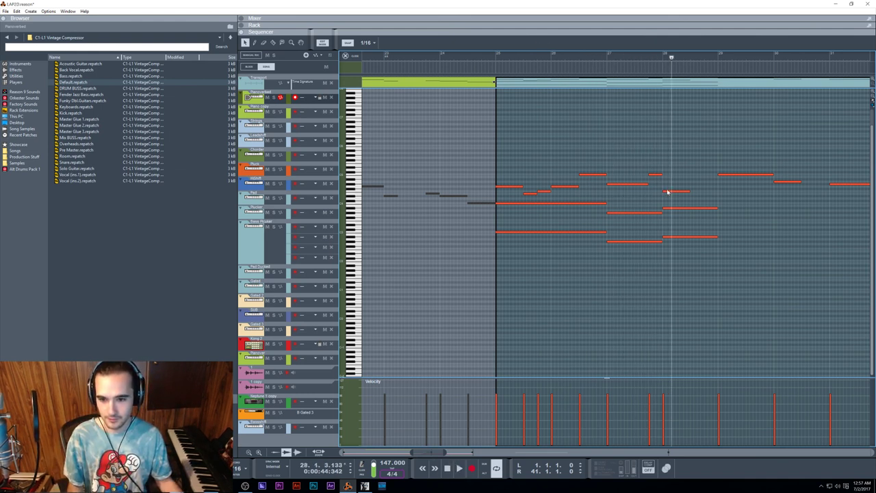
click(606, 71)
click(607, 60)
key(space)
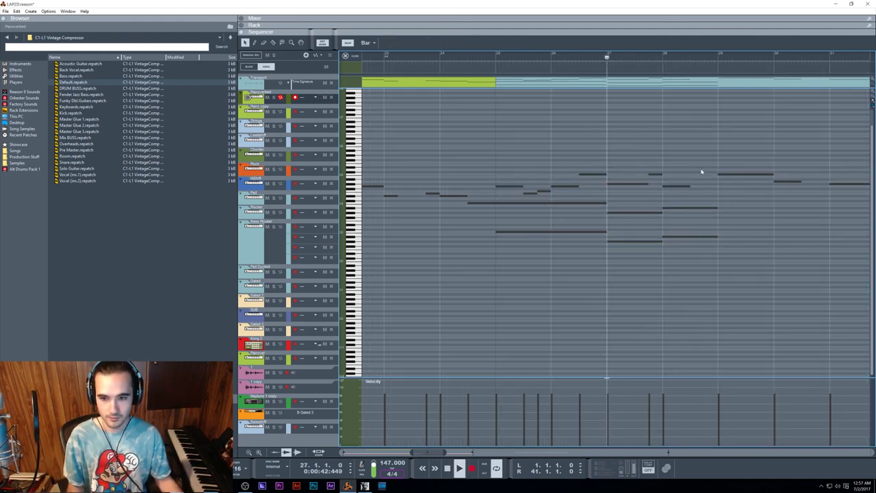
double_click(698, 173)
drag(666, 173, 710, 186)
Transpose only the chord notes under the bar 25 melody down an octave to C2 and return to the arrangement
drag(710, 276, 486, 198)
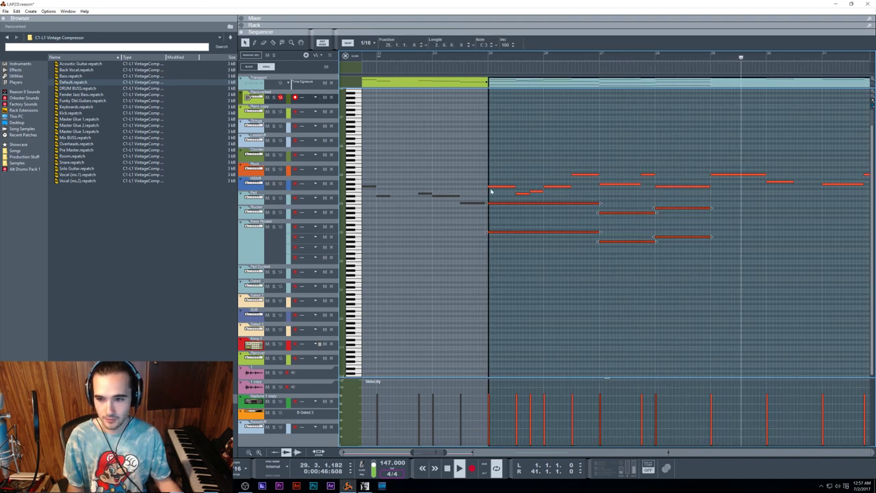
double_click(482, 45)
text(C2)
key(Return)
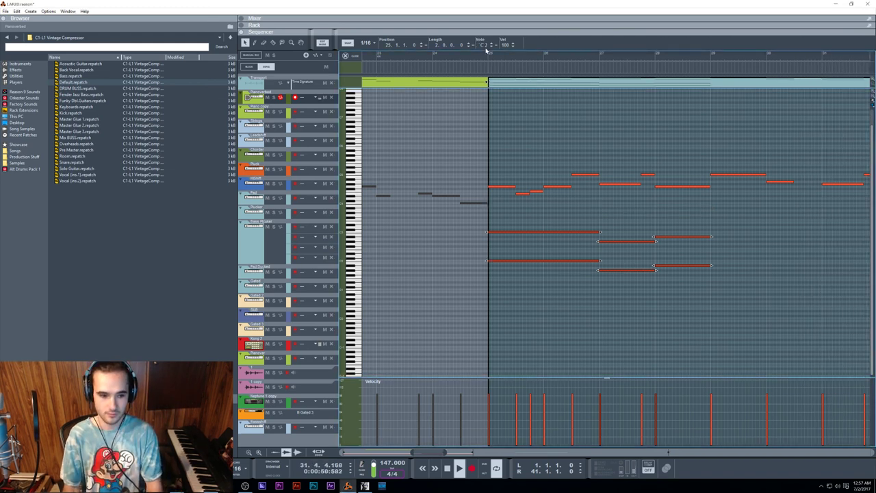
key(Escape)
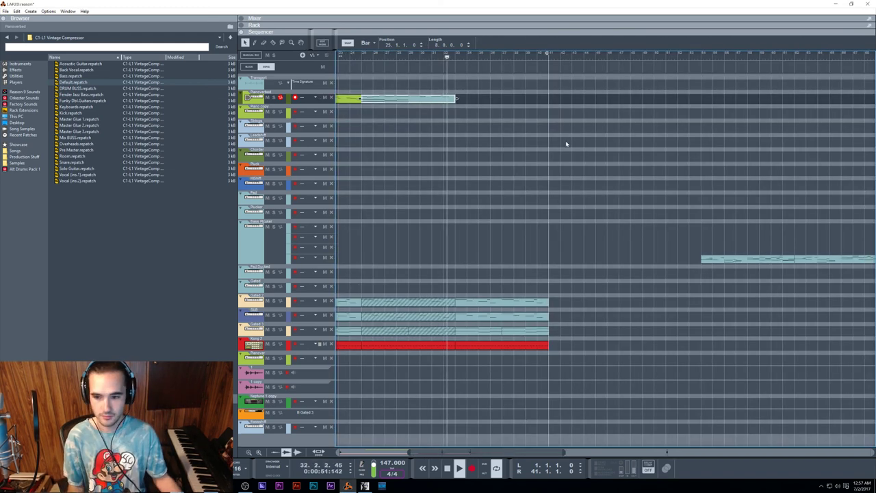
Check the Gated 3 chord clip at bar 29, repeat the four-bar chord notes from bar 29 in the piano clip, and play the phrase
double_click(425, 331)
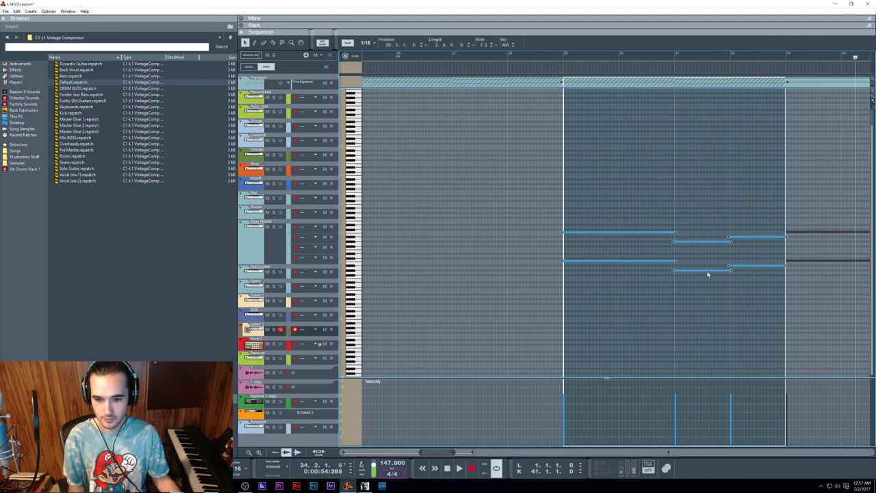
key(ctrl+a)
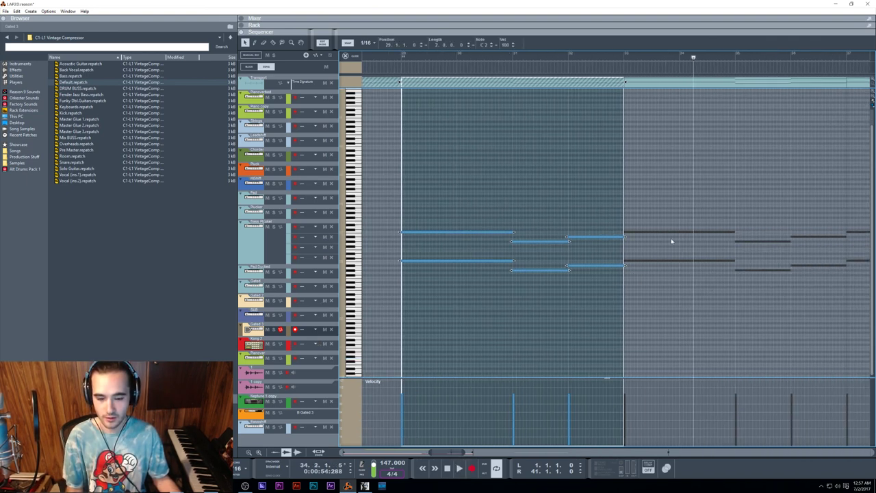
key(Escape)
double_click(362, 102)
drag(598, 332, 443, 219)
key(ctrl+d)
click(405, 57)
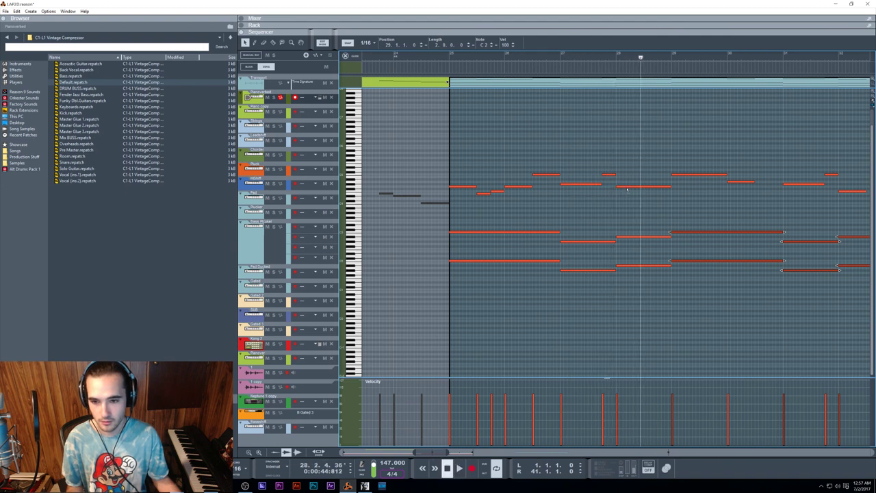
Lower the one-bar melody note at bar 28 to F4 and add a copy at G4 near the end of that bar
click(626, 188)
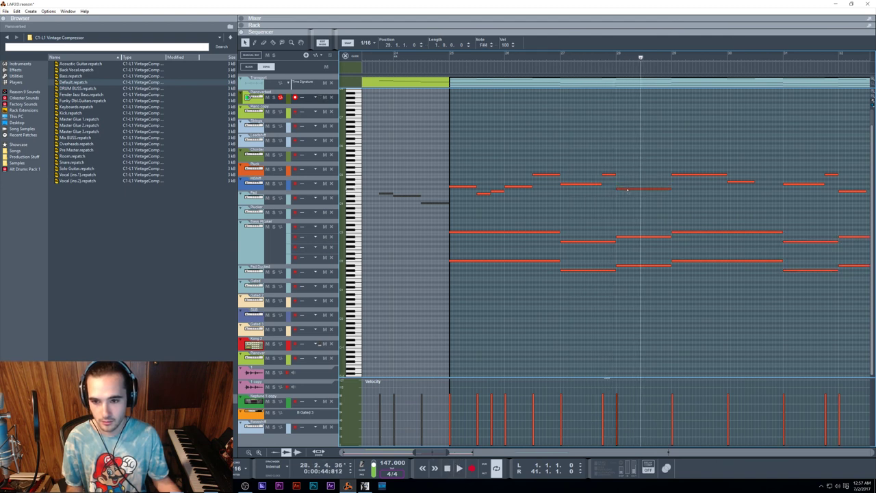
click(561, 53)
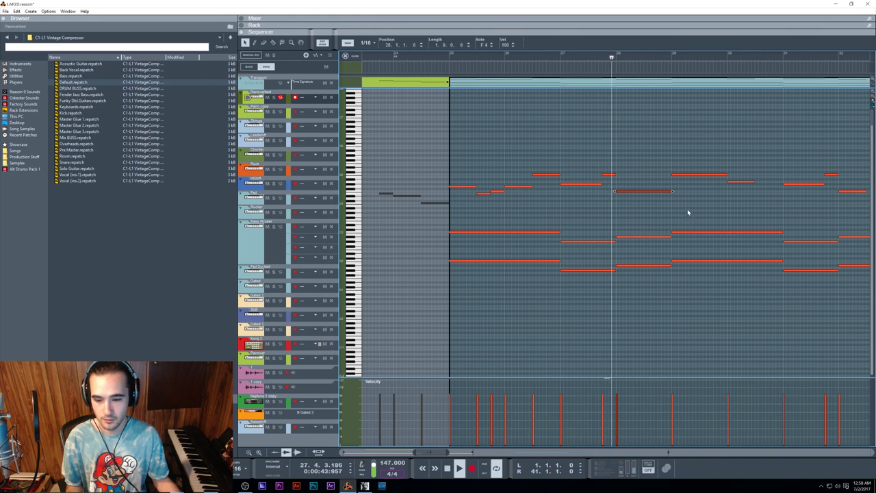
key(space)
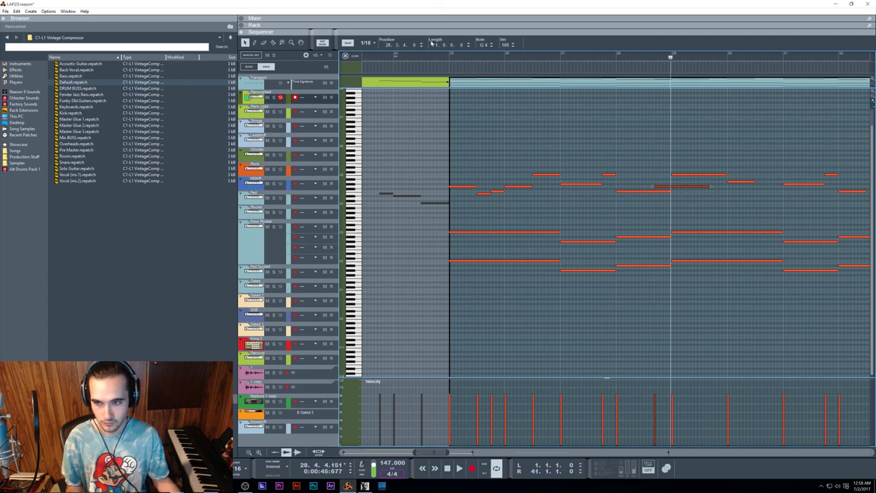
key(space)
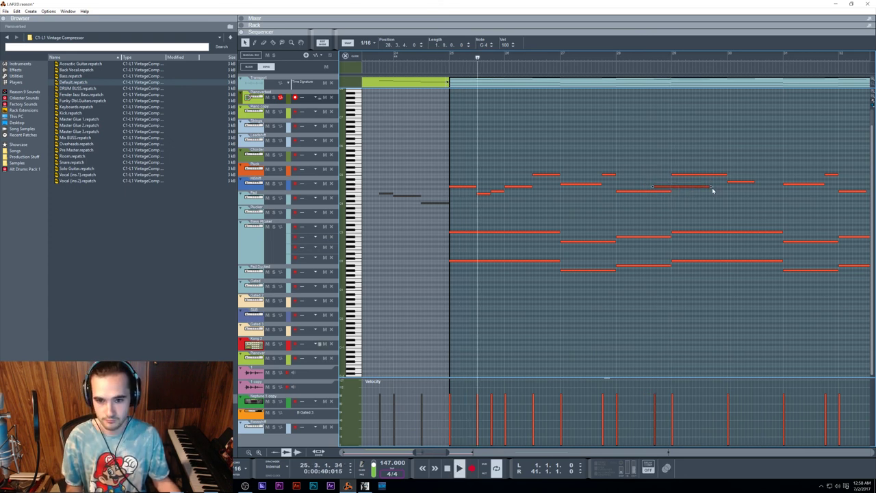
Shorten and rearrange the bar 28 melody notes into a two-beat F4 followed by one-beat E4 and F4
drag(712, 191, 672, 197)
click(665, 191)
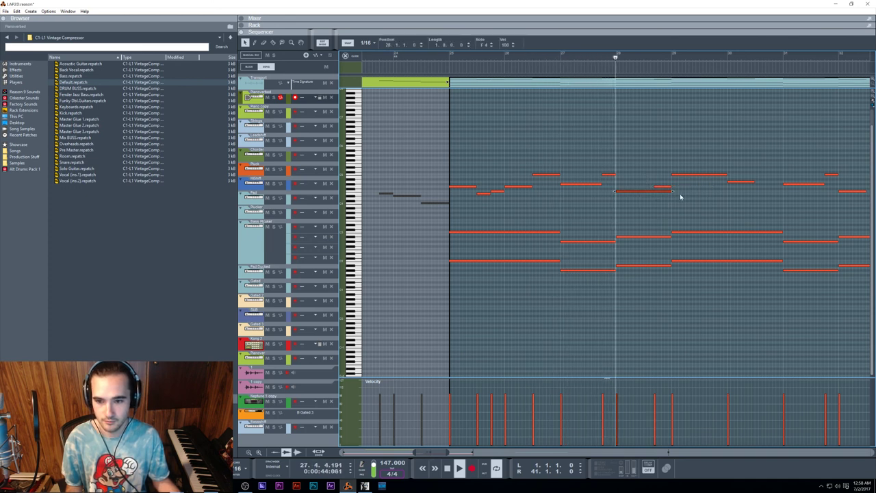
drag(673, 192, 662, 191)
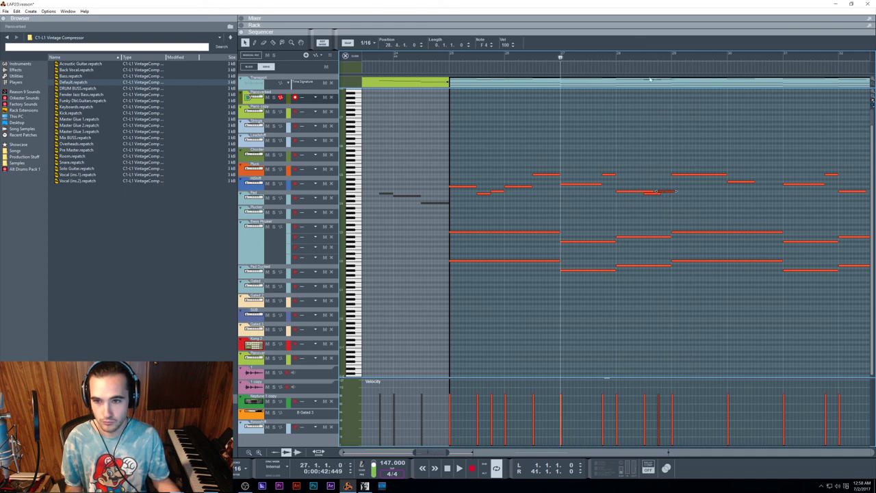
mouse_move(655, 192)
mouse_down()
mouse_move(678, 195)
mouse_move(643, 192)
mouse_up()
key(ctrl+z)
click(649, 192)
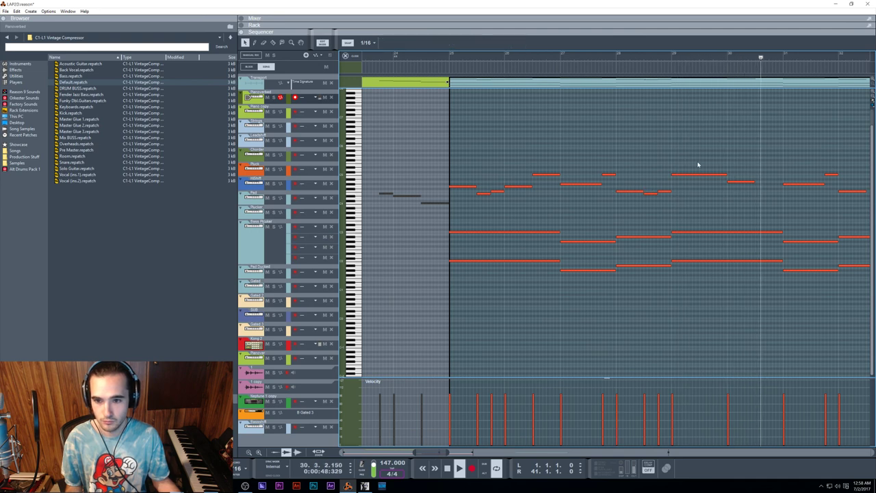
Copy the short E4 and F4 notes of bar 28 down to E3 and F3, and again to G3 and G#3
scroll(716, 171, down, 2)
scroll(722, 168, up, 1)
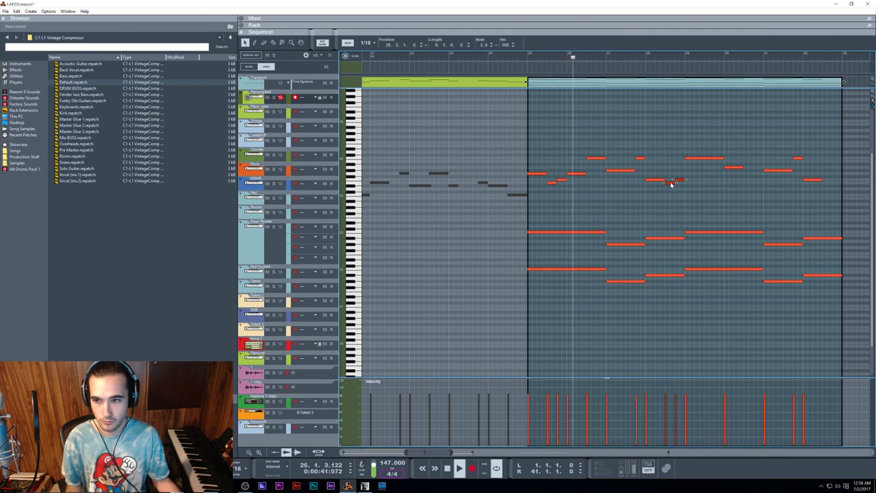
click(672, 222)
drag(673, 224, 669, 219)
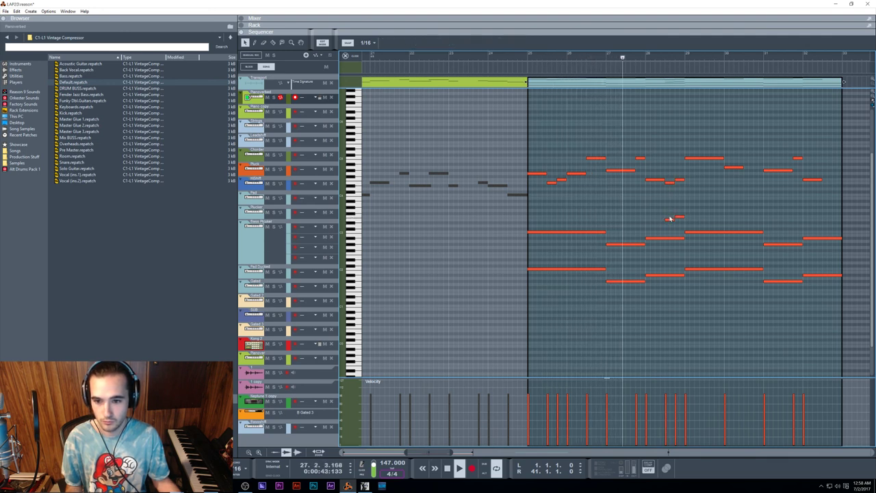
key(space)
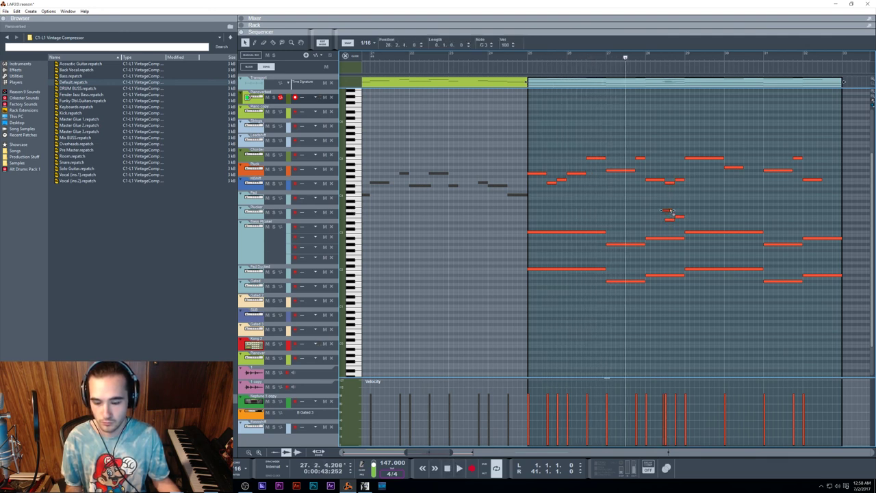
key(space)
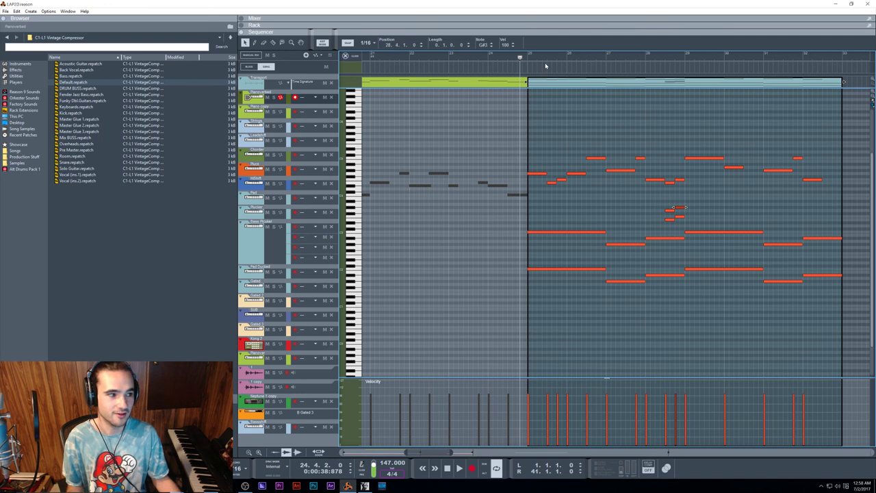
Play the phrase from bar 25 and lower the G3 and G#3 harmony notes in bar 28 to C3 and D3
click(532, 59)
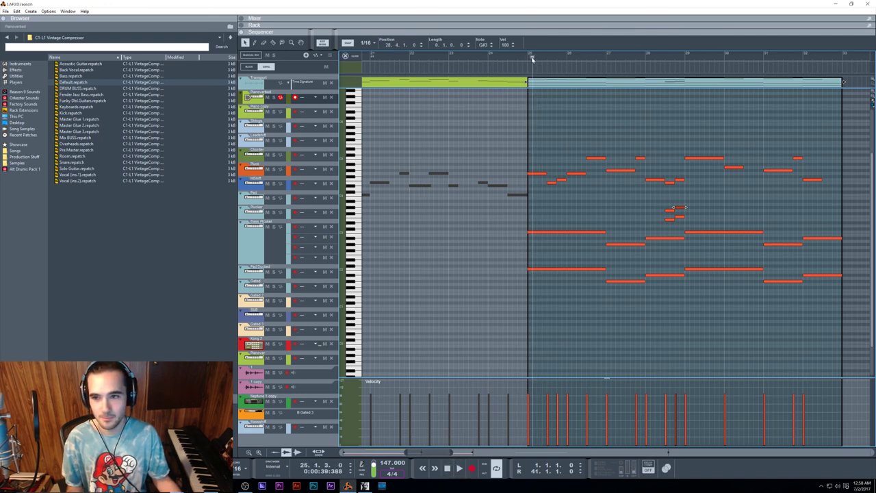
drag(533, 58, 528, 58)
key(space)
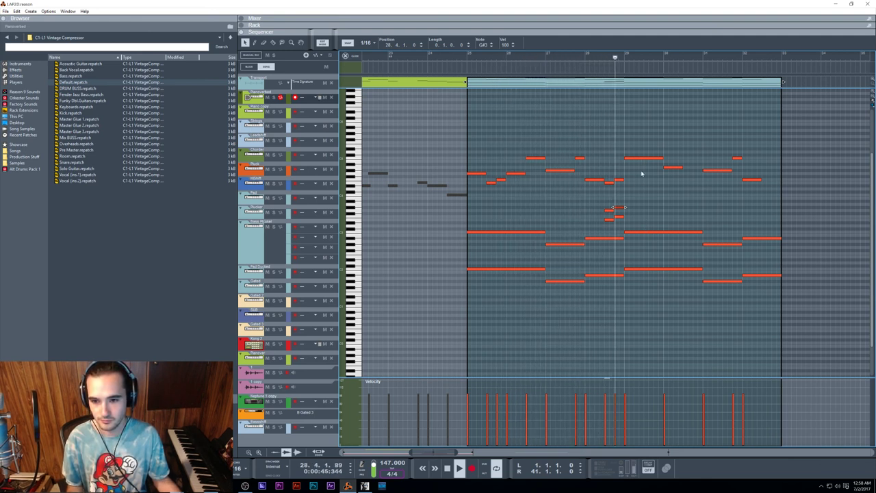
drag(607, 203, 619, 224)
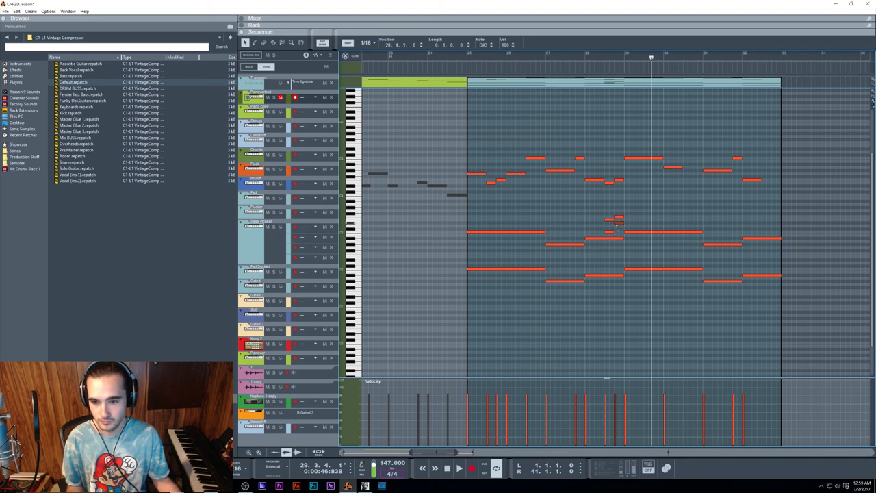
click(600, 63)
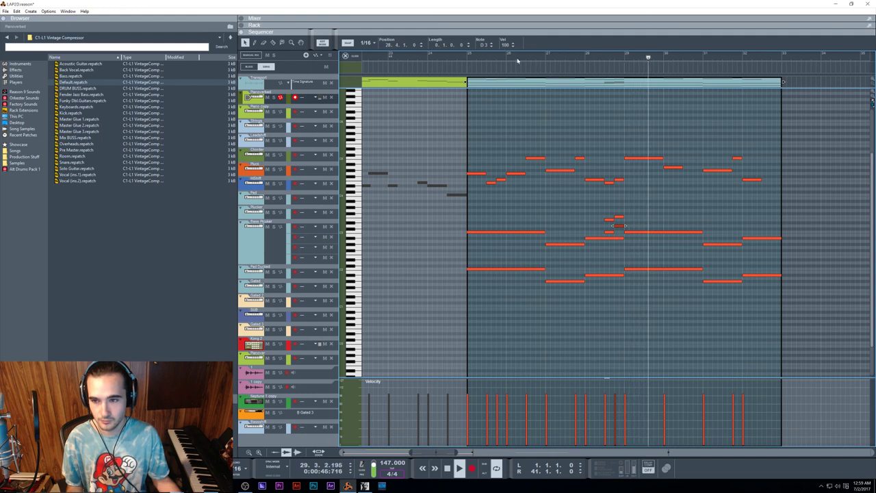
click(459, 61)
Set the velocity of the four short harmony notes at the end of bar 28 to 65
drag(623, 234, 603, 214)
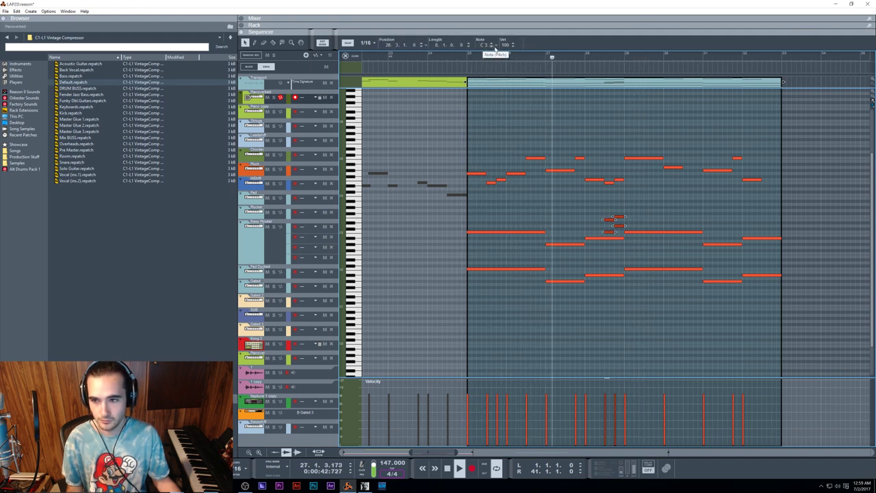
scroll(506, 54, left, 1)
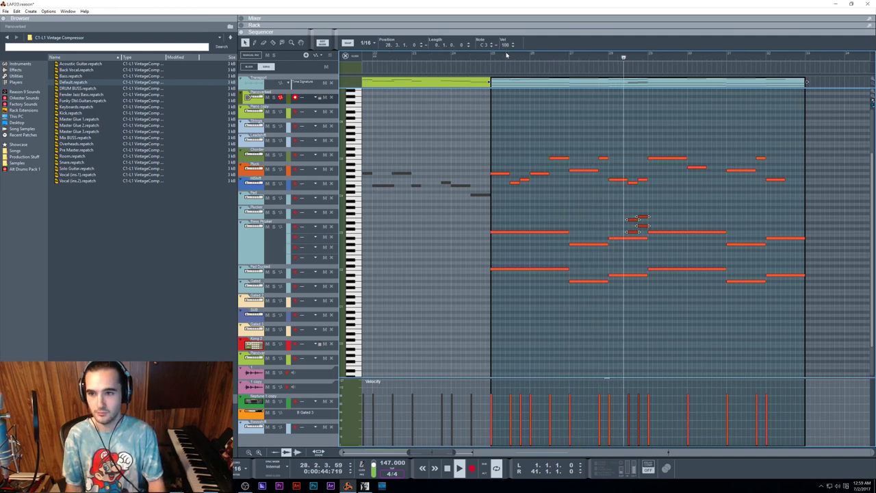
double_click(504, 45)
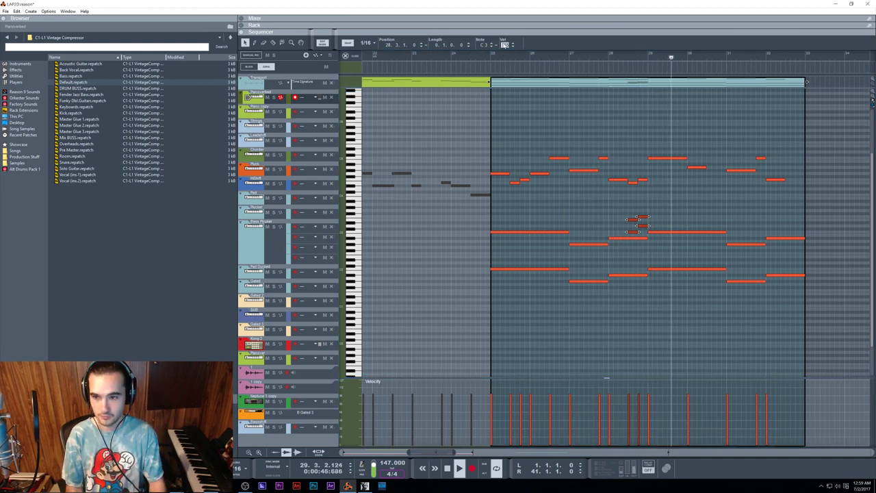
click(609, 60)
click(672, 208)
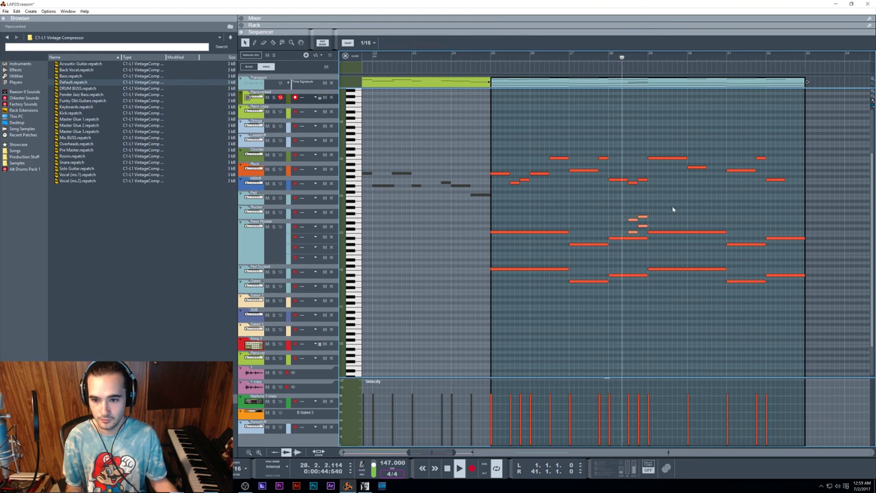
Add two-bar G3 and E3 harmony notes at bar 29 with velocity 65 and play the transition from bar 28
key(space)
drag(645, 225, 652, 226)
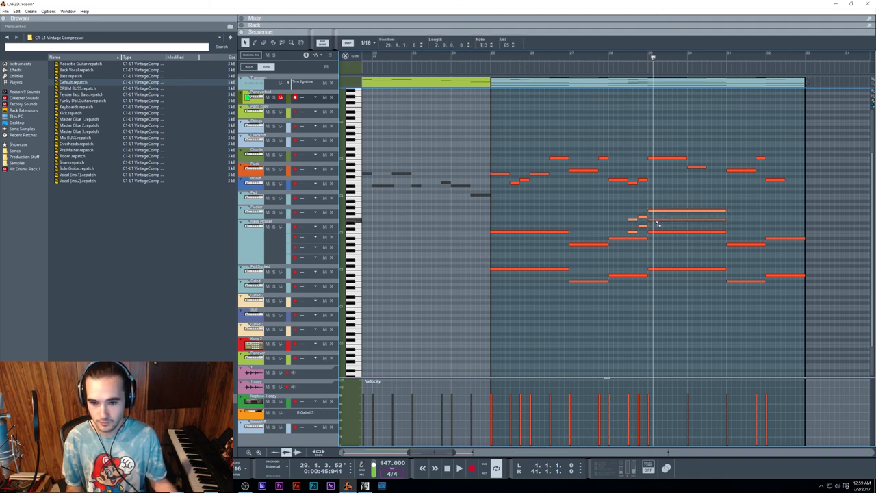
click(618, 57)
key(space)
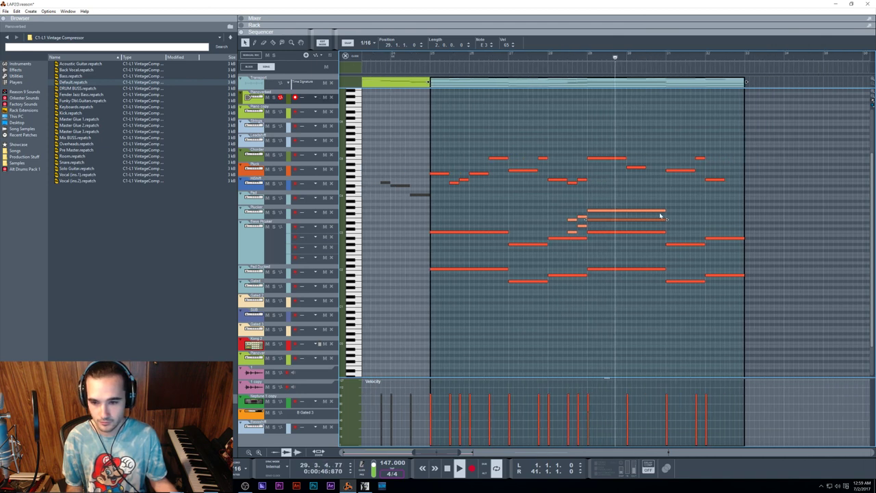
click(535, 57)
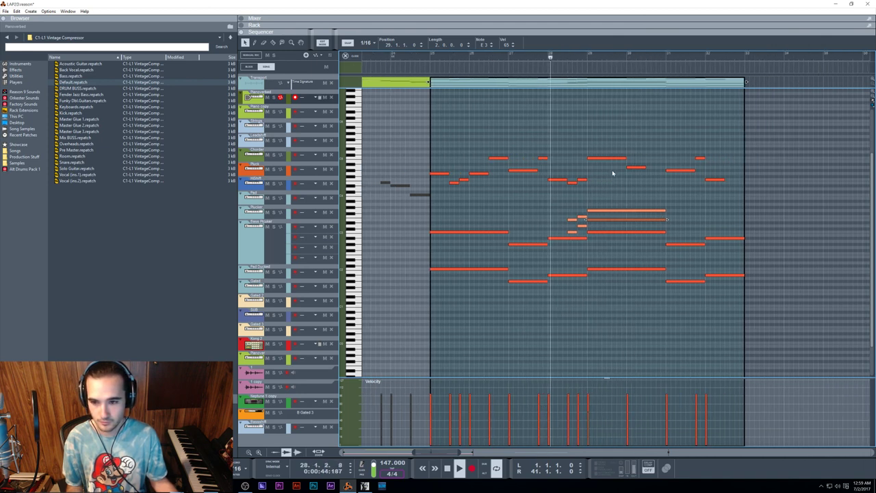
key(space)
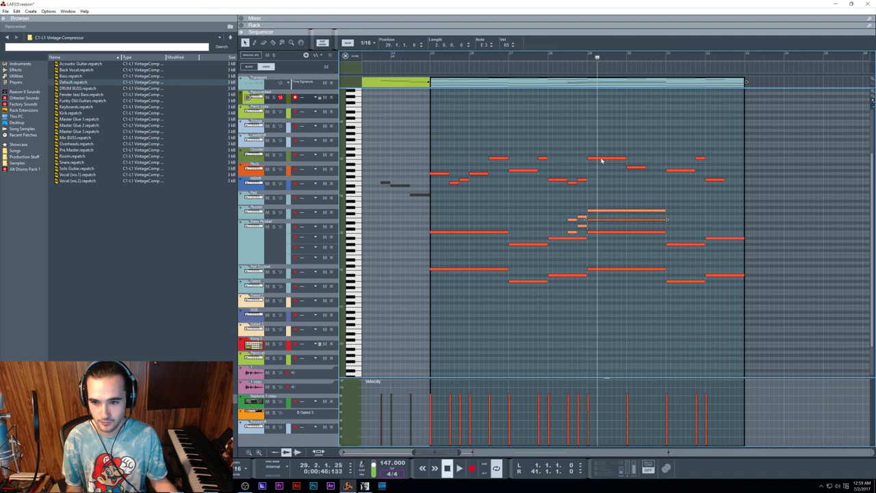
Lower the bar 29 melody note to G4, shorten it to three beats, and add a one-beat C5 at 29.4
drag(602, 158, 601, 175)
click(539, 58)
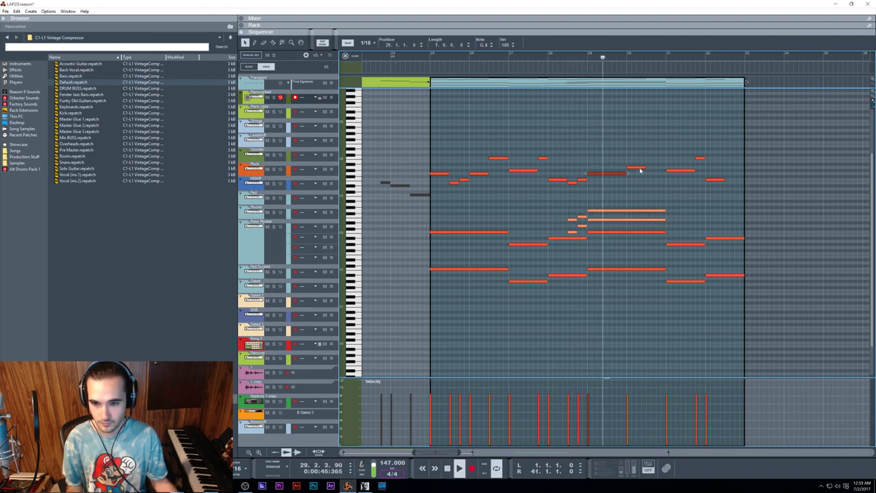
mouse_move(636, 167)
mouse_down()
mouse_move(625, 159)
mouse_move(620, 172)
mouse_up()
key(Up)
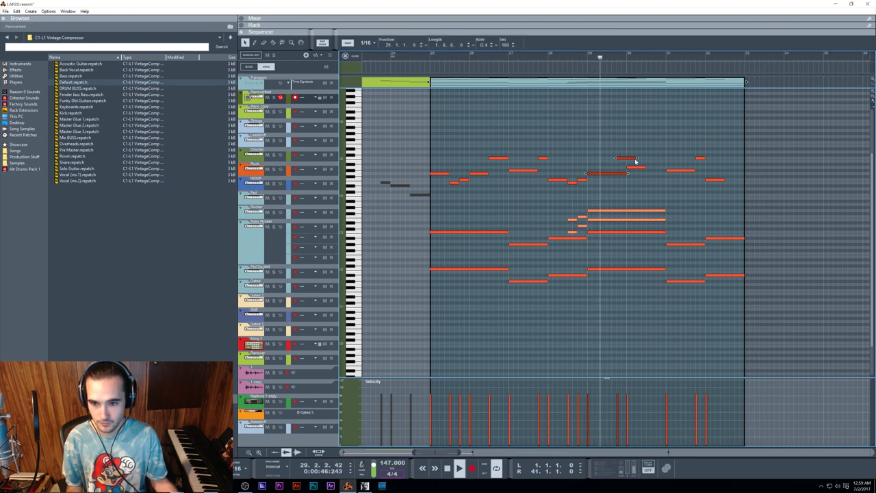
click(636, 152)
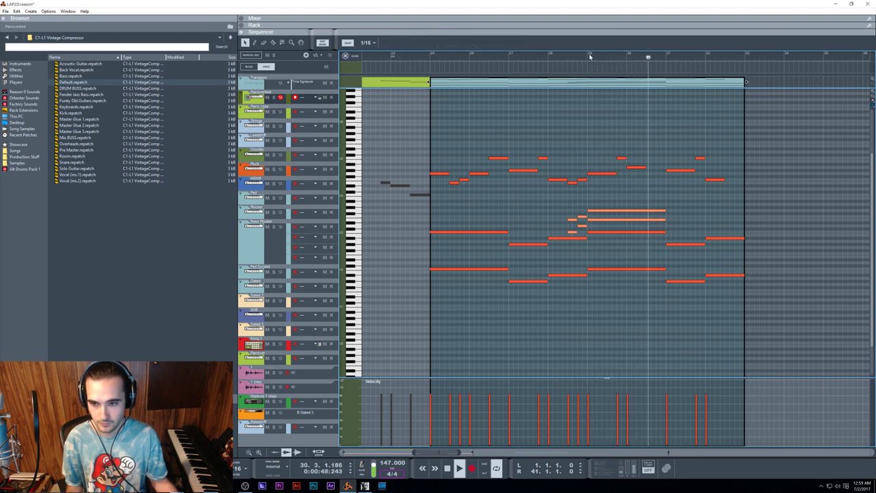
drag(590, 57, 585, 57)
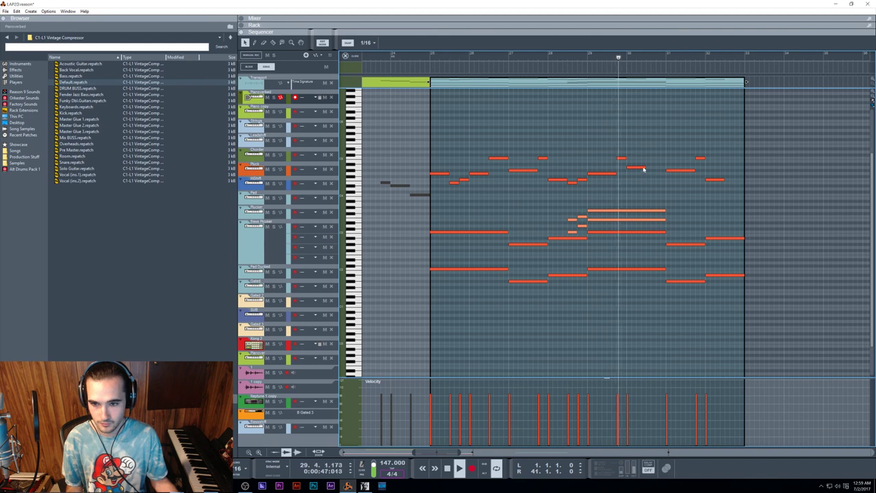
Lower the bar 30 melody note to G#4, add a two-beat G4 copy at 30.3, and play from bar 30
click(635, 167)
key(Down)
click(587, 55)
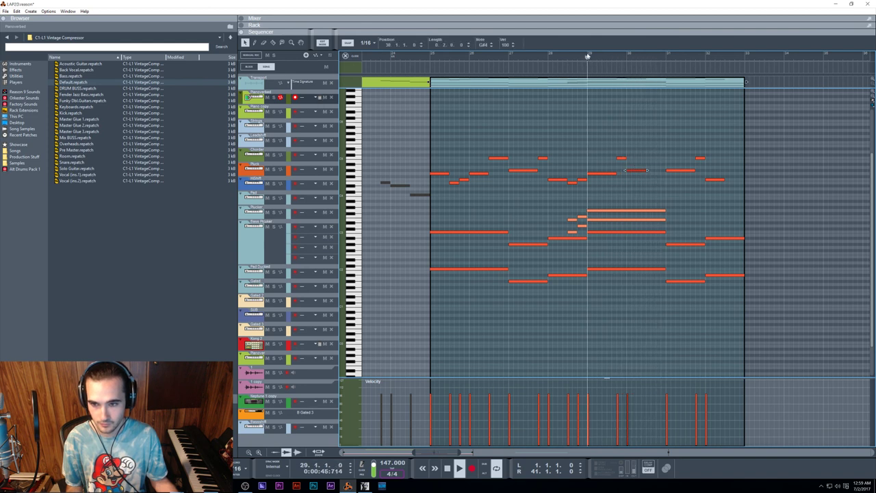
mouse_move(647, 170)
mouse_down()
mouse_move(663, 185)
mouse_move(646, 179)
mouse_up()
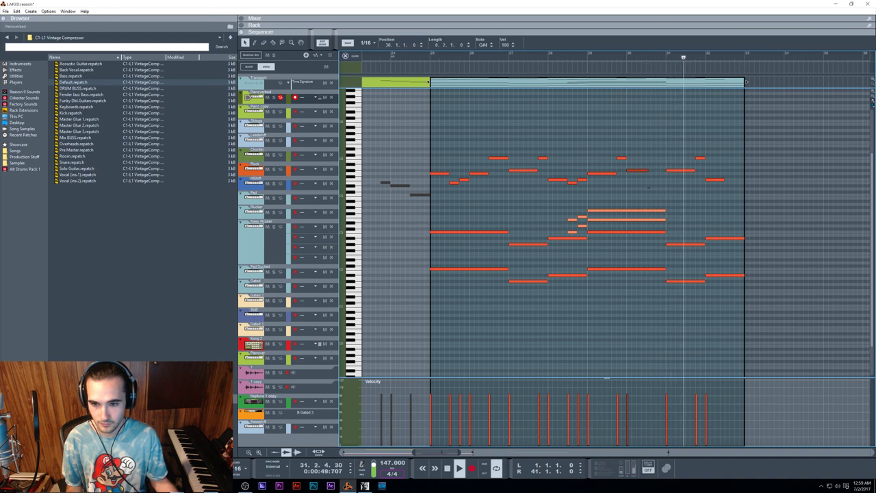
key(space)
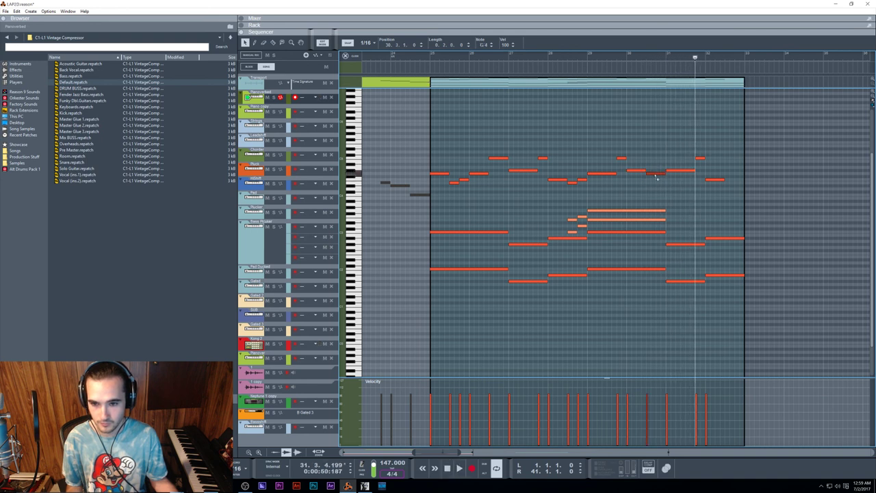
click(629, 59)
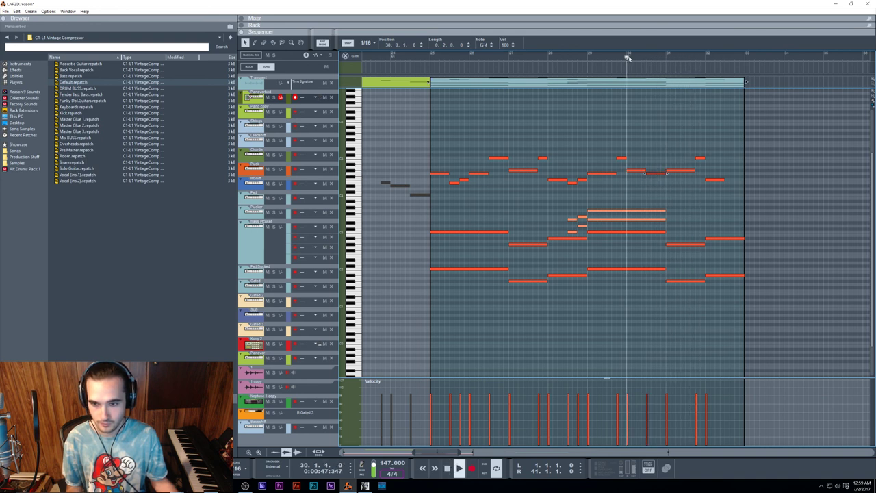
Rework the bar 31 melody into an ascending run of one-beat notes: G#4, A#4, C5 and D#5
click(676, 171)
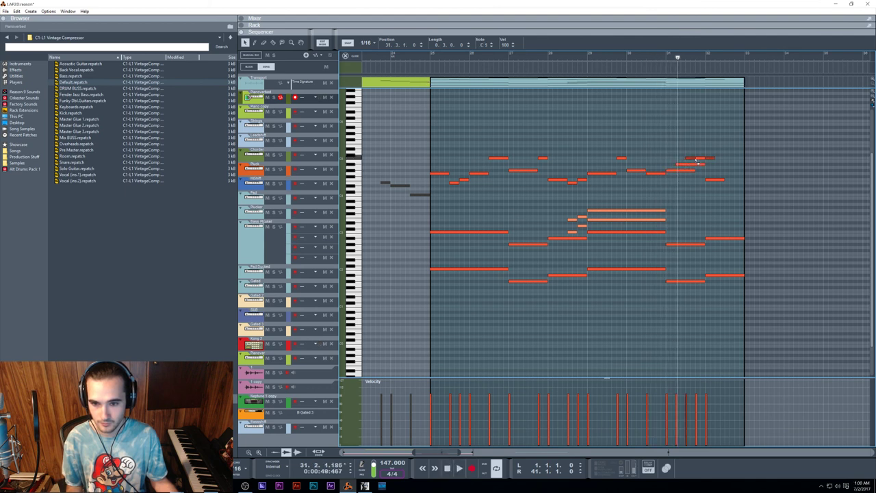
click(666, 56)
key(space)
drag(678, 142, 696, 158)
click(693, 169)
click(696, 165)
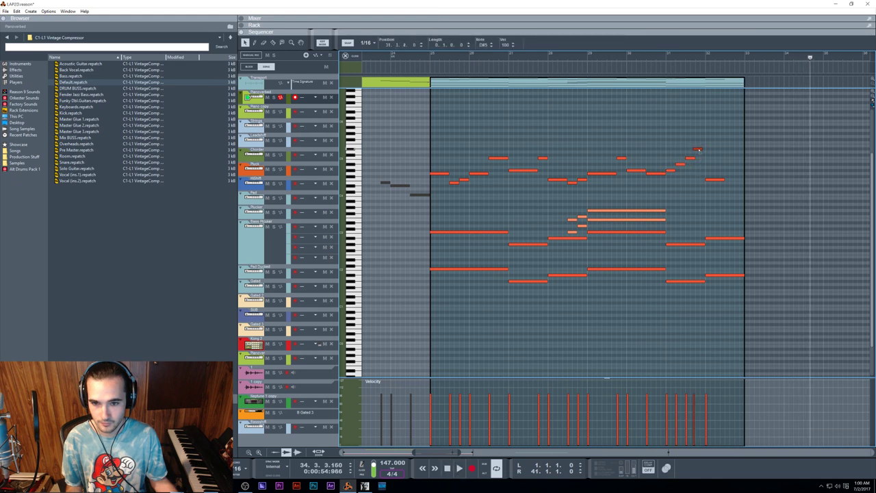
Play the phrase from just before bar 29, raise the last note of the bar 31 run to F5, and replay bar 31
click(619, 54)
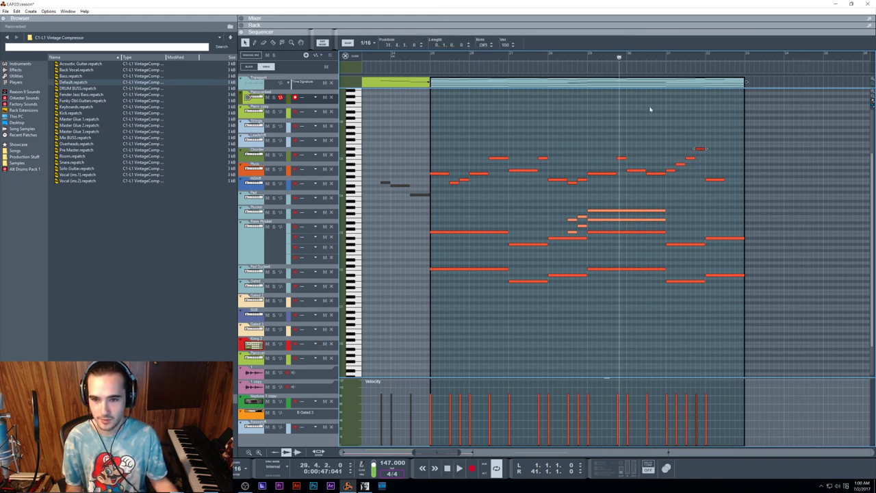
click(585, 56)
key(space)
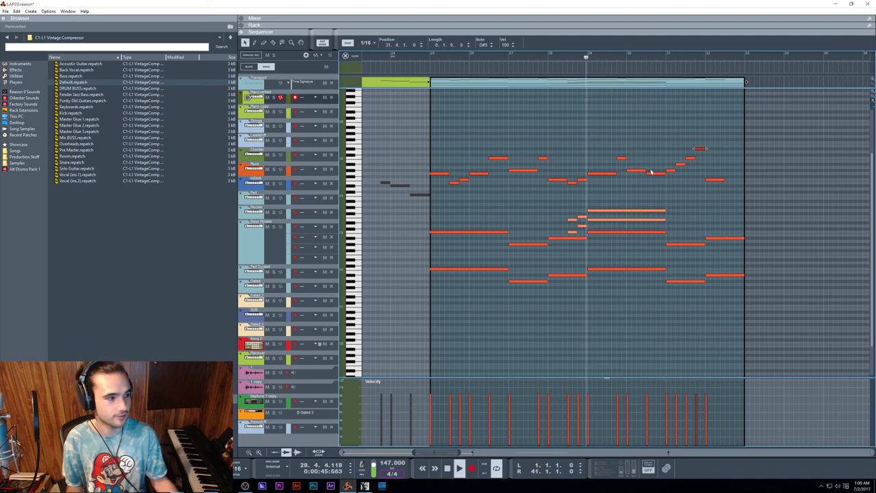
scroll(652, 182, right, 1)
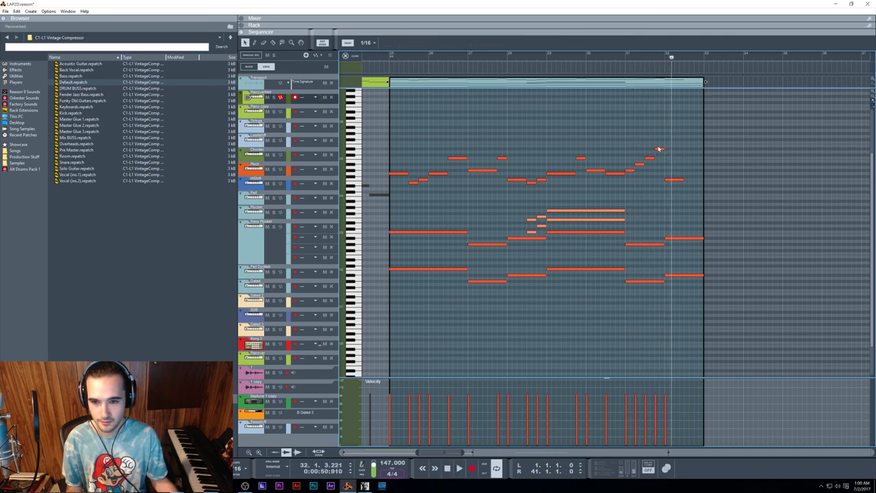
click(618, 56)
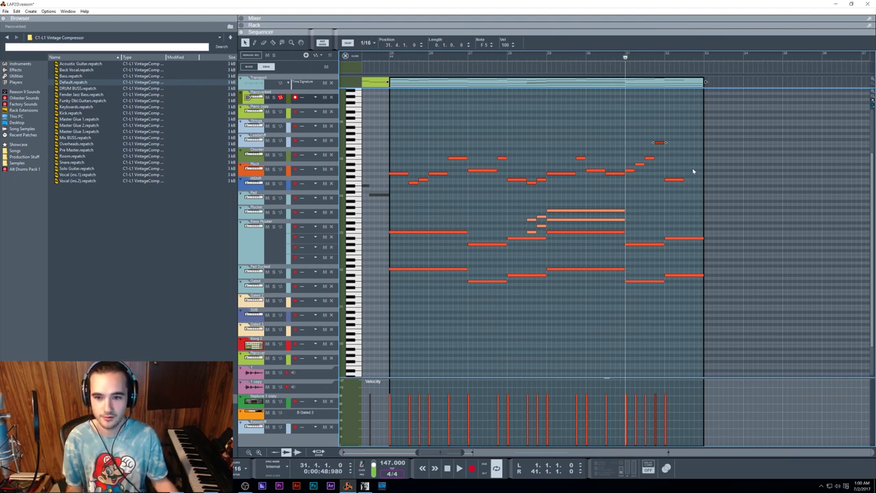
key(space)
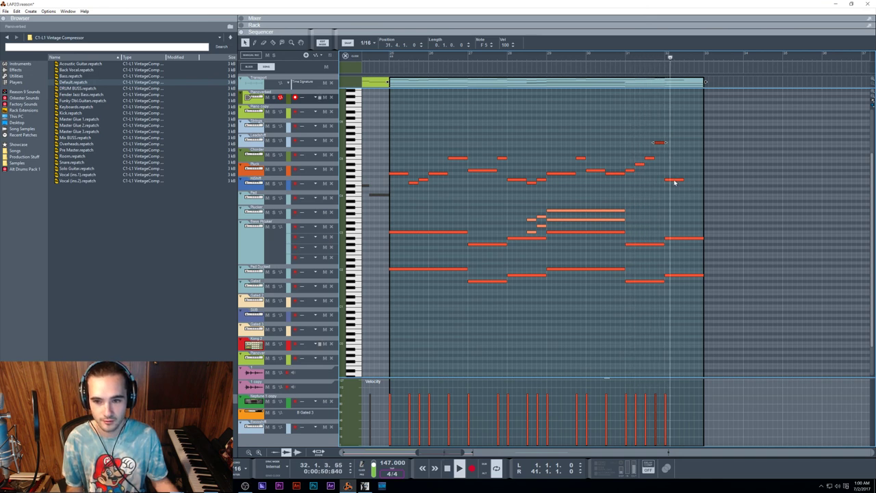
Copy the bar 32 melody note to beat 3 of the bar, raised to G4, and play it back
drag(674, 181, 693, 176)
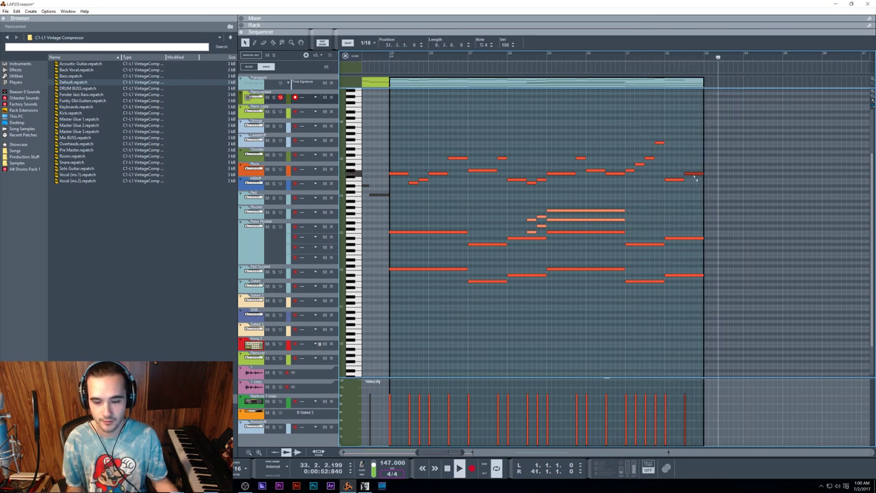
drag(649, 219, 650, 298)
key(space)
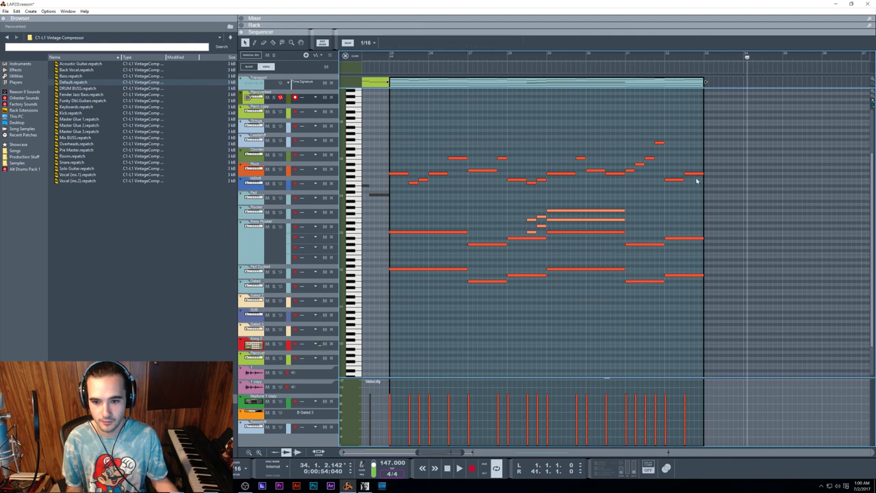
Copy the last melody note to bar 33 as C4 and raise the note on beat 3 of bar 32 to G#4
drag(697, 176, 714, 193)
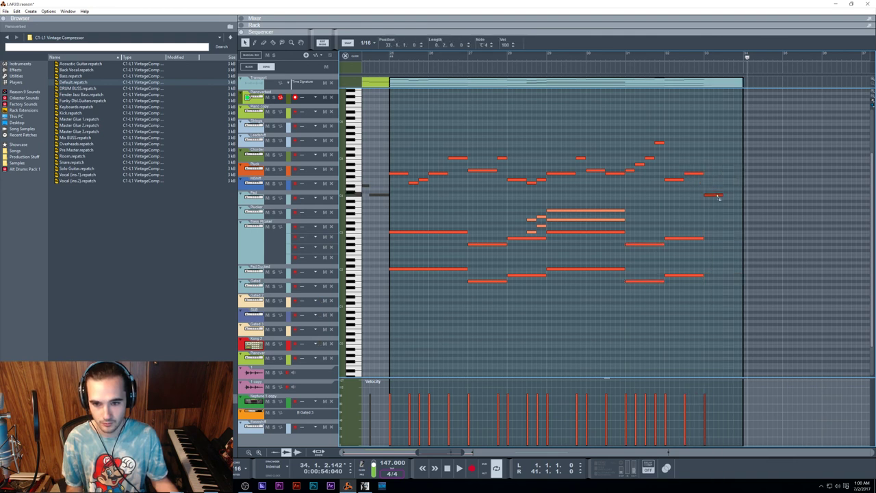
click(387, 58)
key(space)
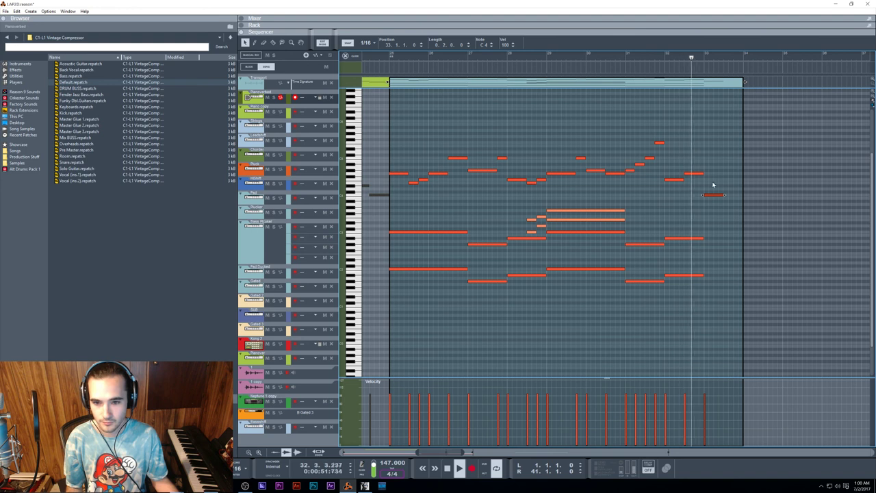
key(space)
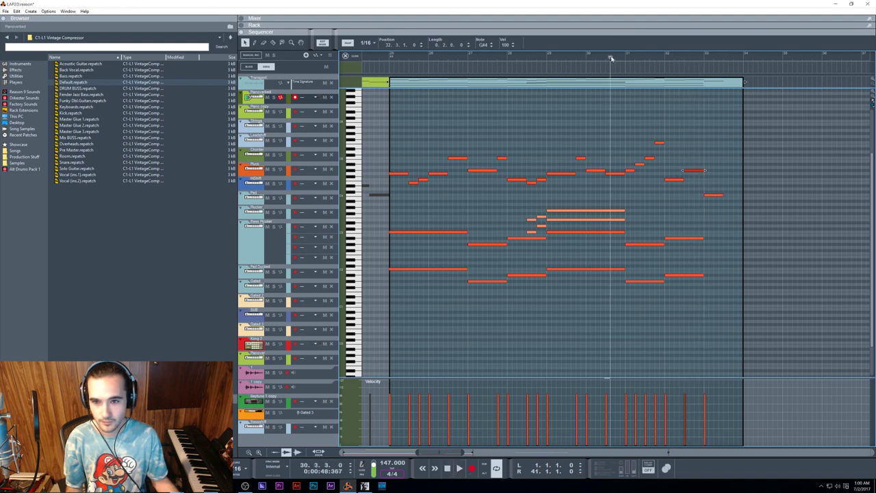
key(space)
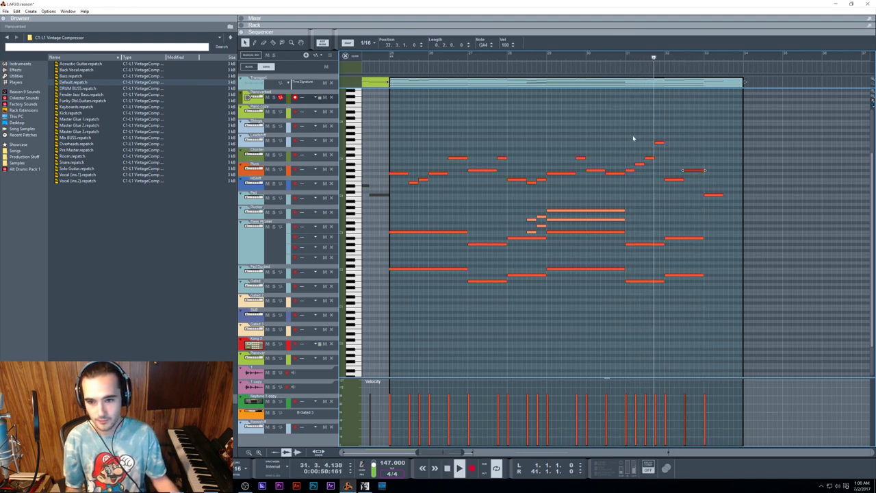
Duplicate bar 31's four rising notes one octave higher and set the copies' velocity to 45
drag(633, 138, 667, 172)
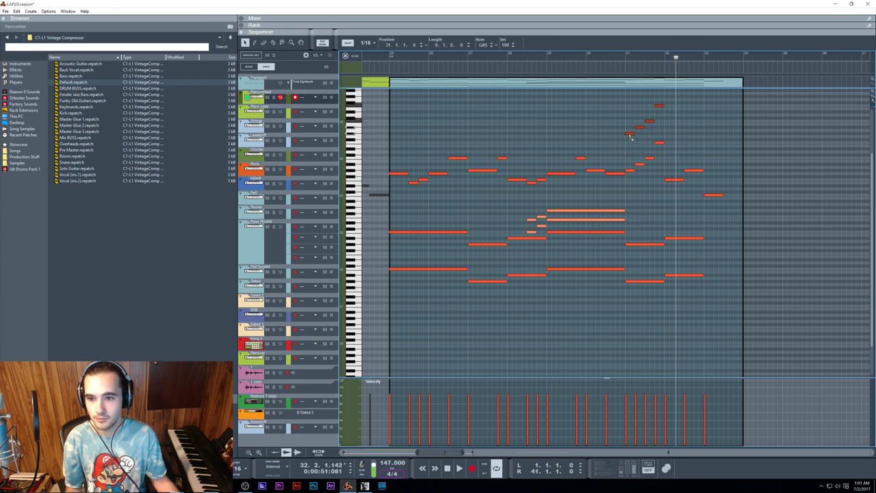
drag(628, 135, 628, 134)
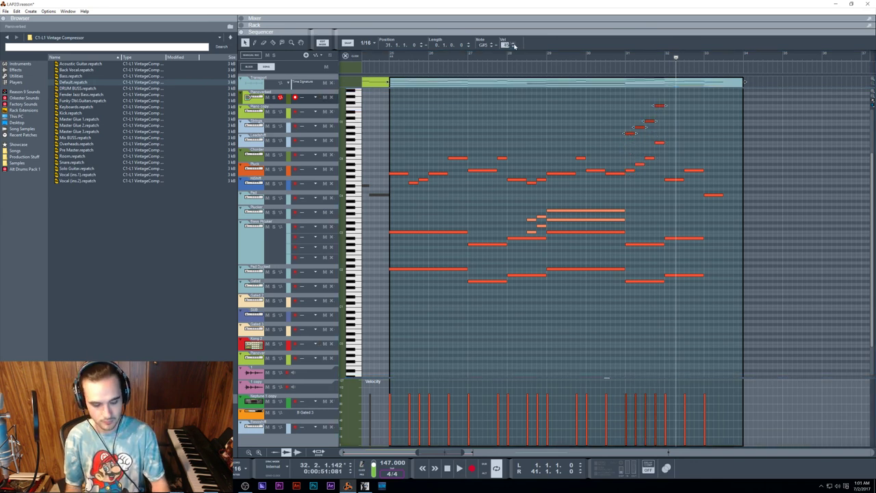
key(Return)
click(594, 57)
key(space)
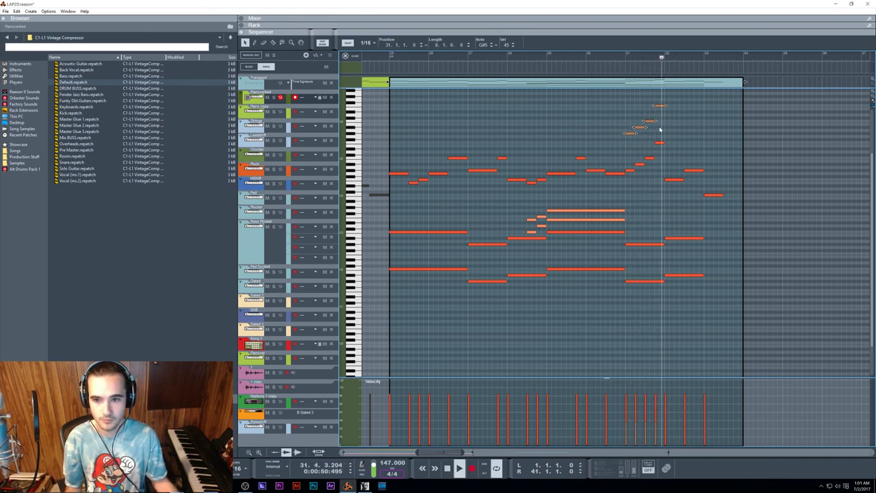
click(571, 55)
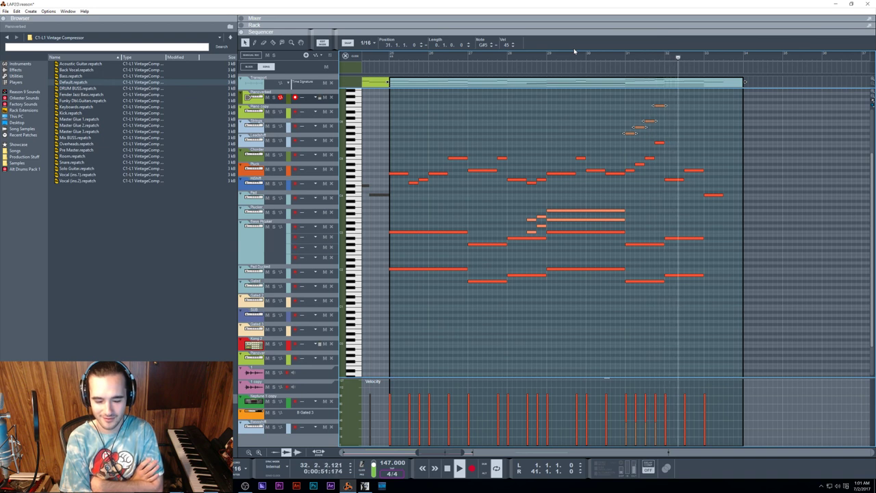
click(627, 57)
drag(626, 59, 624, 60)
click(673, 114)
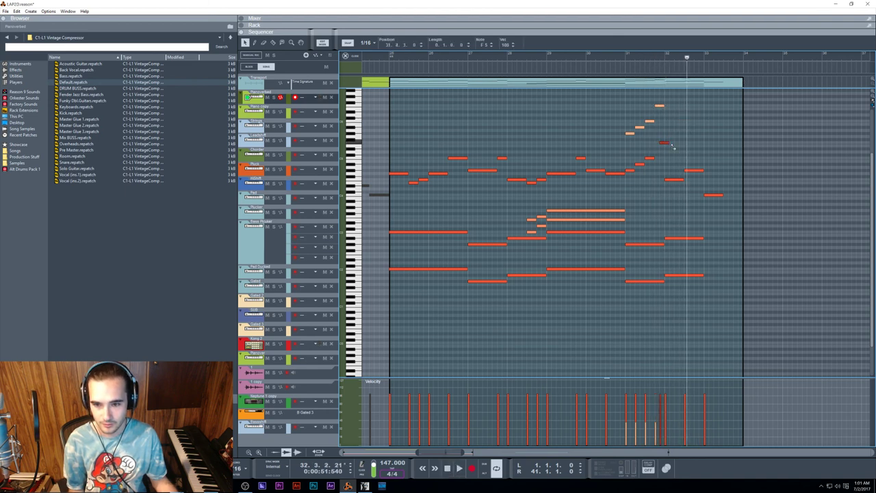
Copy bar 31's last F5 note to beat 3 of bar 32, lengthen it to two beats and set it to D#5
click(648, 57)
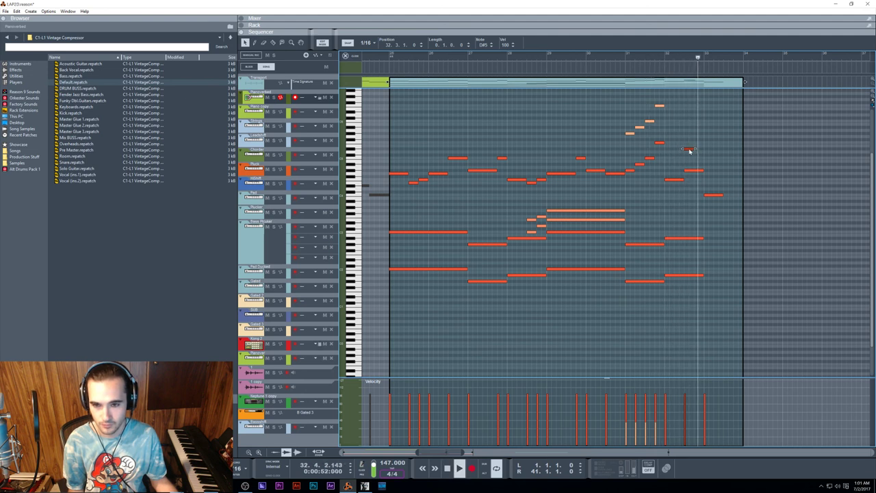
key(space)
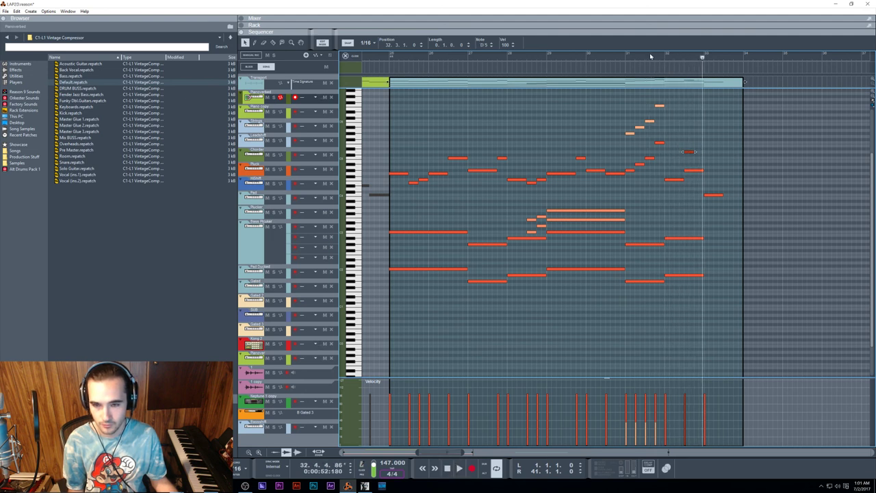
drag(630, 58, 625, 59)
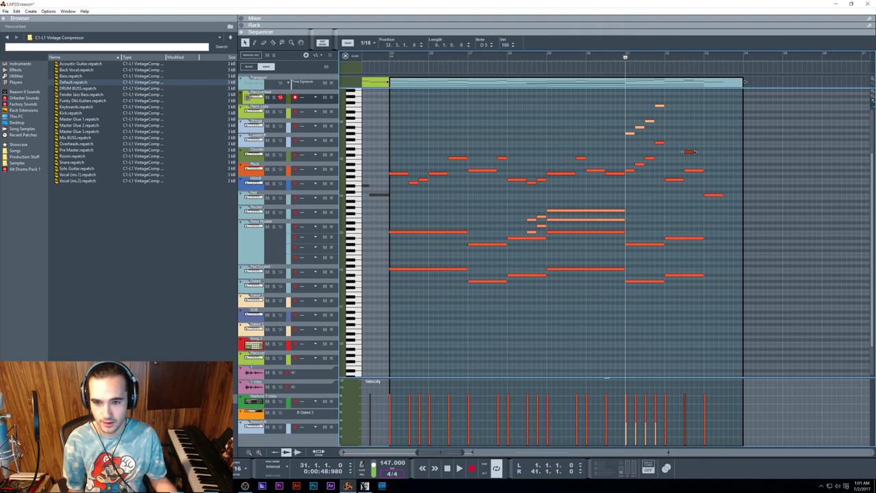
key(space)
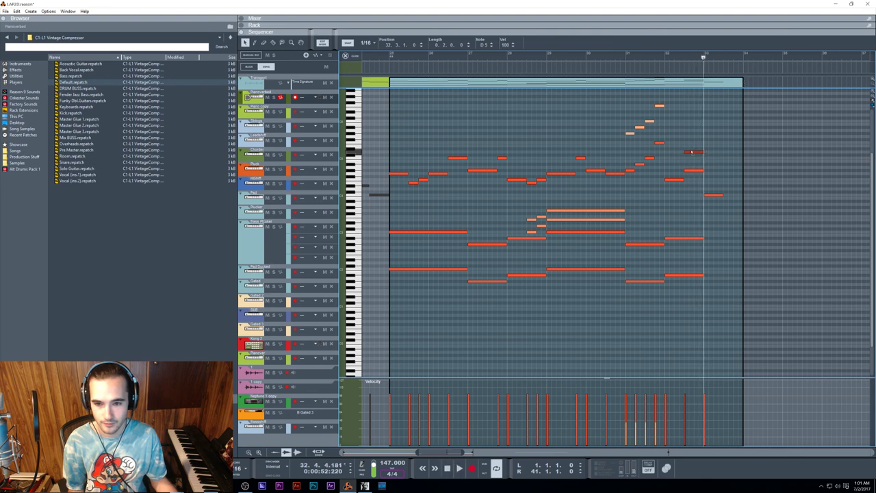
click(682, 57)
key(space)
click(623, 58)
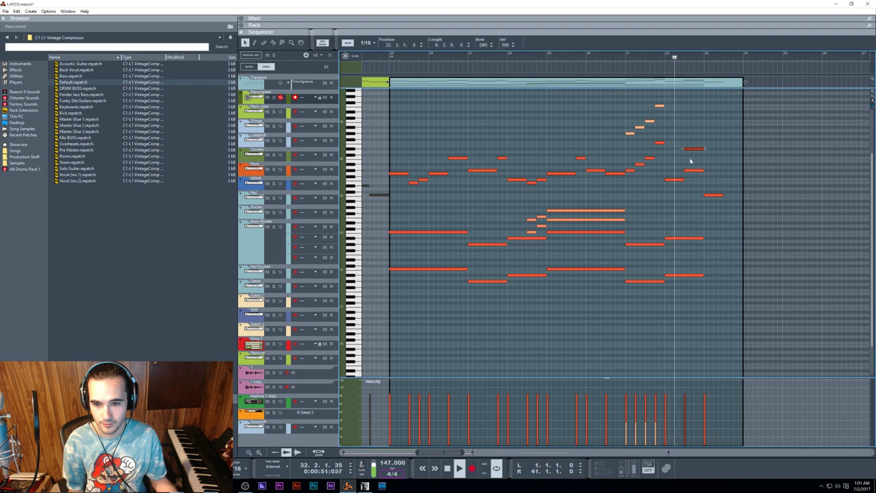
Set the upper note on beat 3 of bar 32 to E5 and copy it to bar 33 as C5
drag(695, 151, 693, 143)
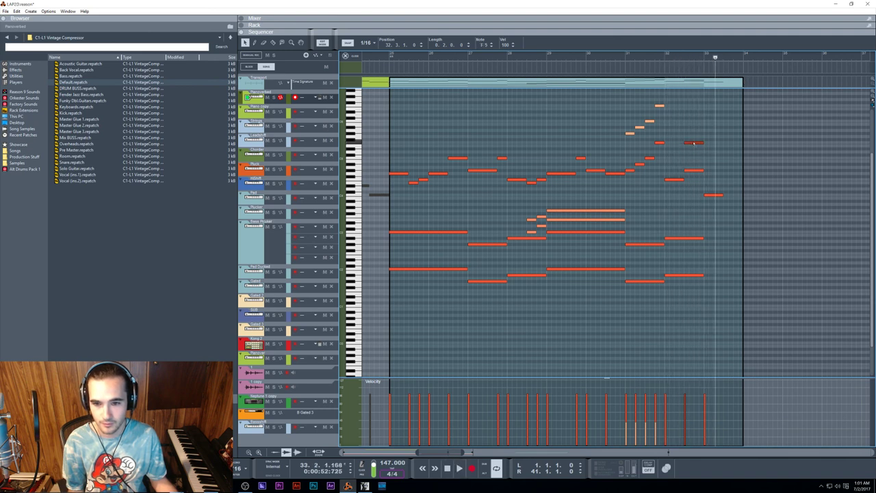
click(673, 56)
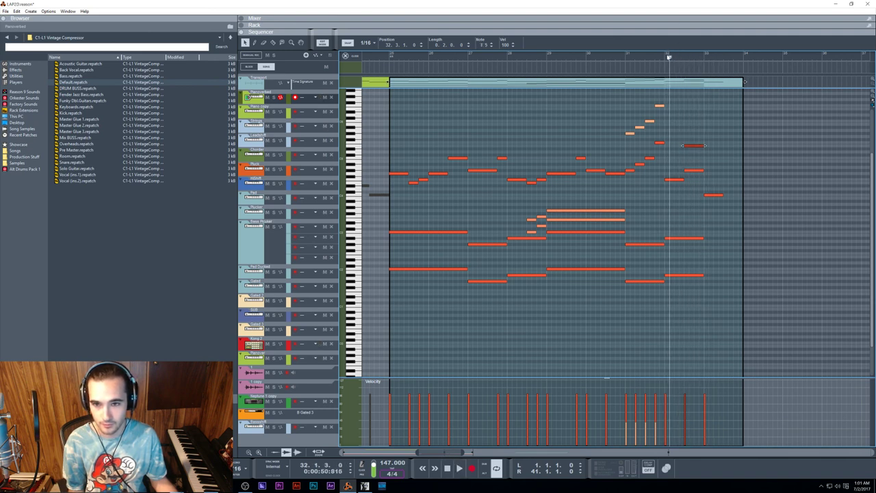
key(space)
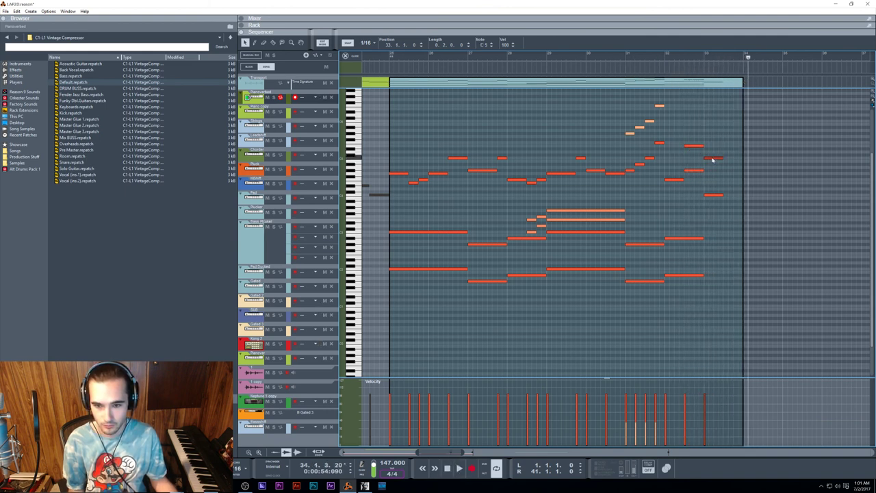
click(667, 56)
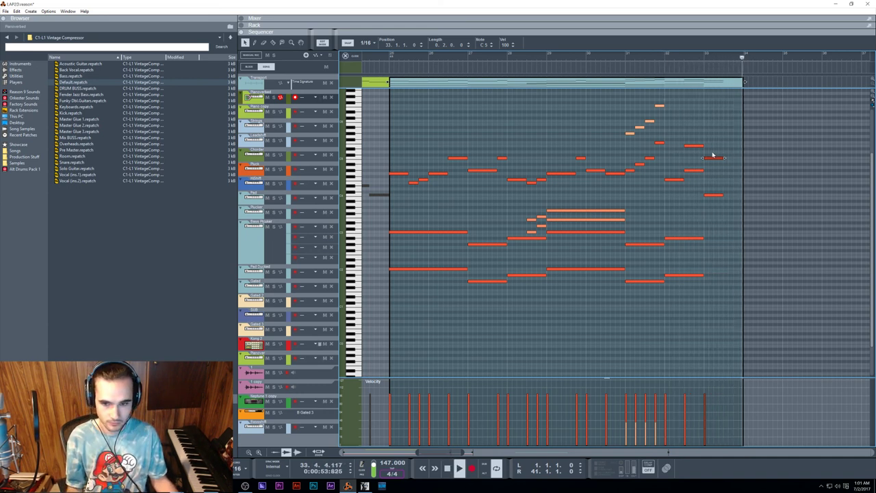
Extend the melody with copies of bar 33's C4 note: G#3 at bar 34, A#3 at bar 35 and F3 at bar 36
click(716, 195)
key(space)
drag(716, 195, 785, 210)
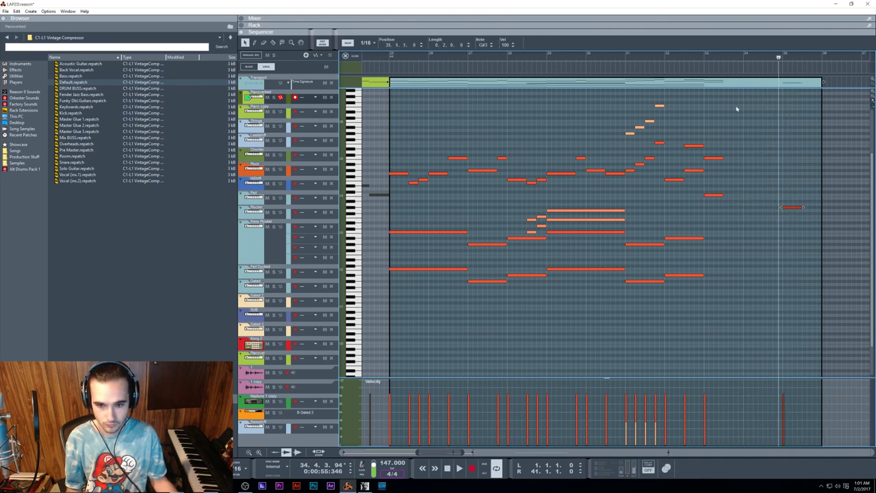
click(706, 55)
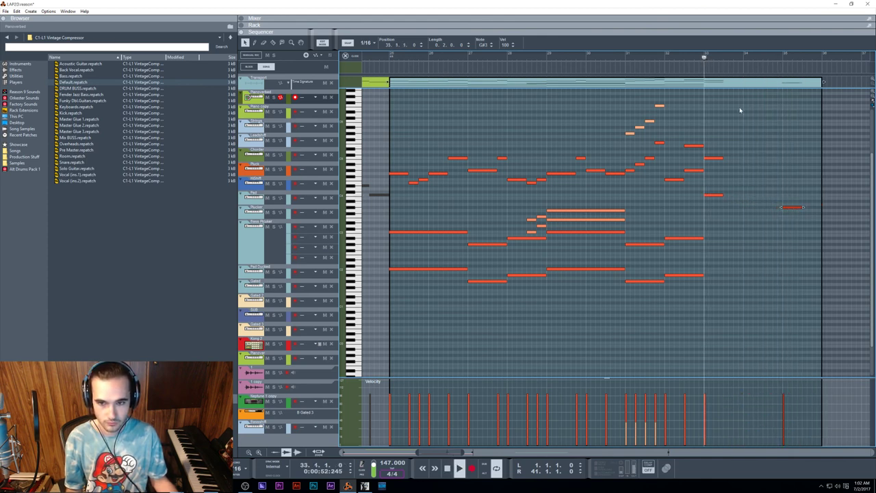
drag(686, 208, 729, 214)
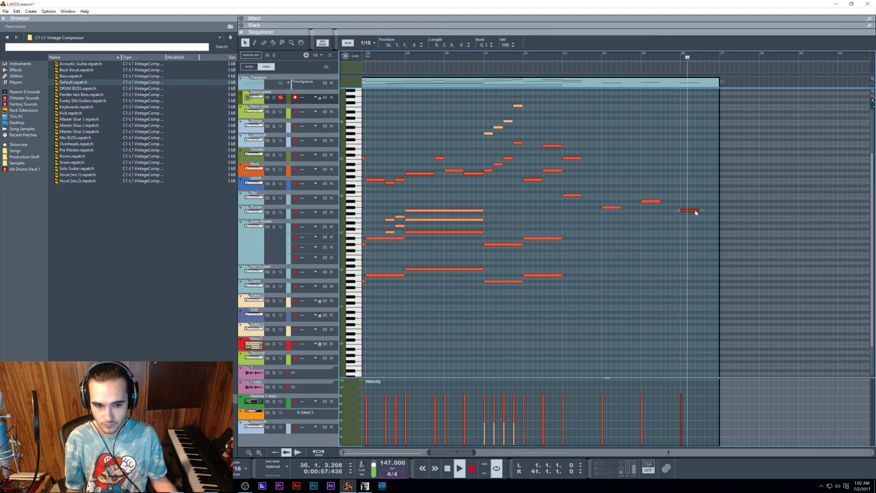
drag(695, 211, 695, 217)
Try the bar 34 note at G3, return it to G#3 and replay the passage from bar 32
click(561, 58)
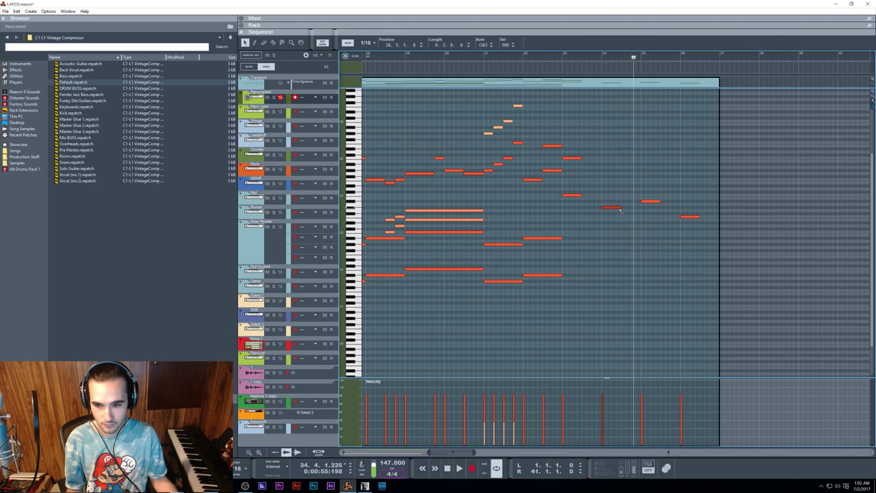
click(562, 56)
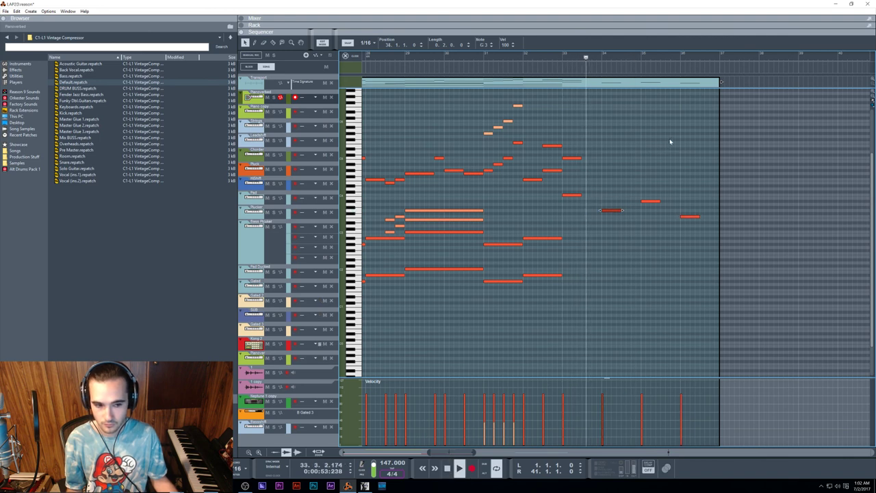
scroll(694, 144, right, 1)
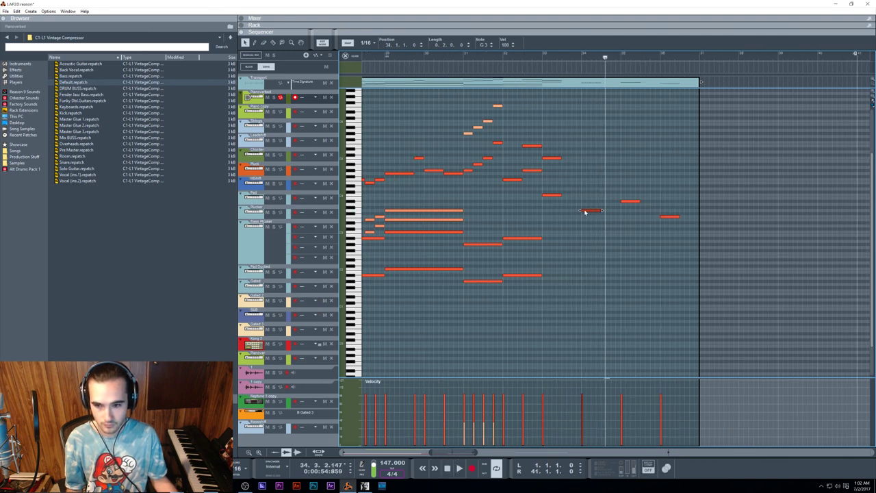
click(497, 56)
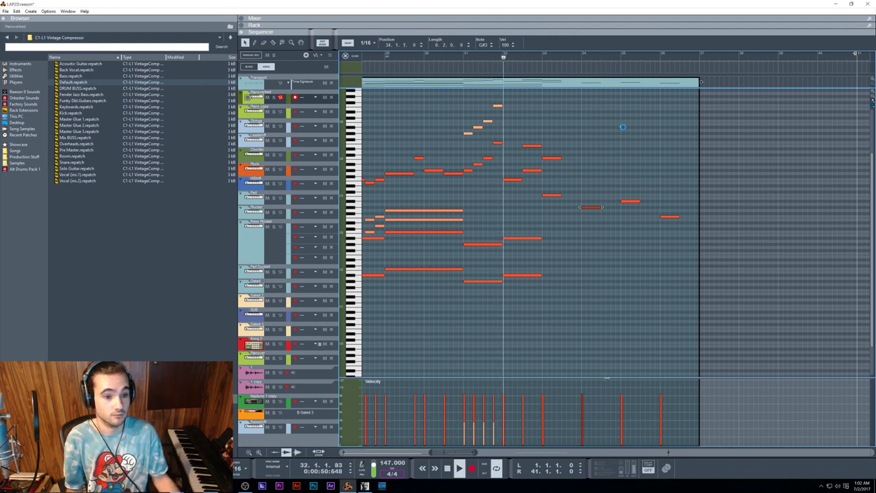
scroll(641, 181, right, 1)
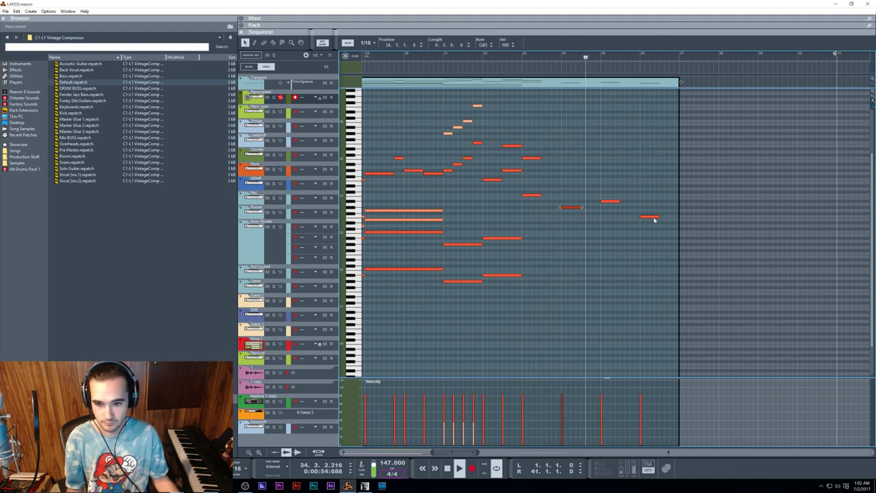
Copy the four lower melody notes of bars 33 to 36 and paste them at bar 37
click(669, 187)
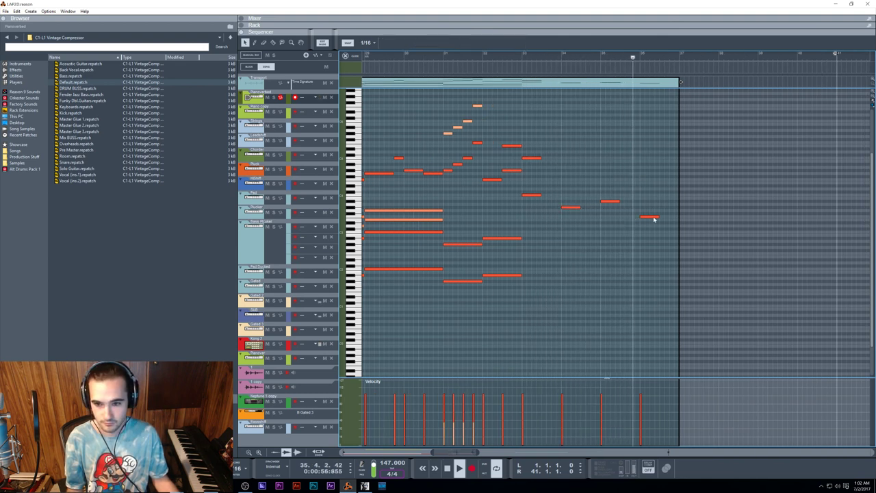
drag(662, 227, 520, 184)
key(ctrl+c)
drag(659, 58, 680, 59)
key(ctrl+v)
click(680, 58)
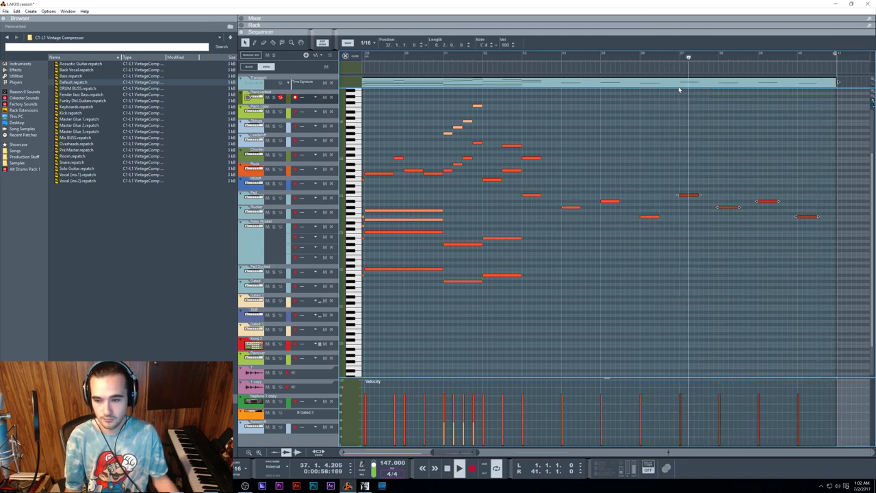
Raise the pasted note at bar 38 to D#4 and play back the phrase
key(shift+Tab)
key(shift+Tab)
key(space)
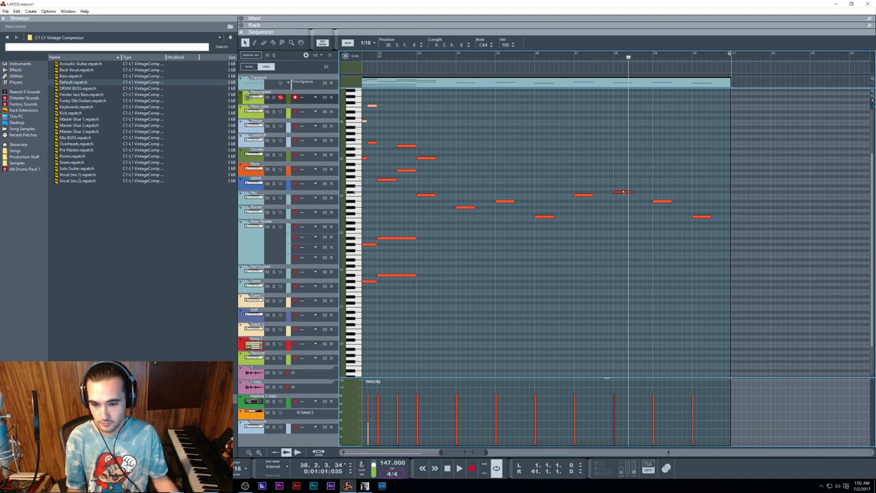
click(570, 55)
key(space)
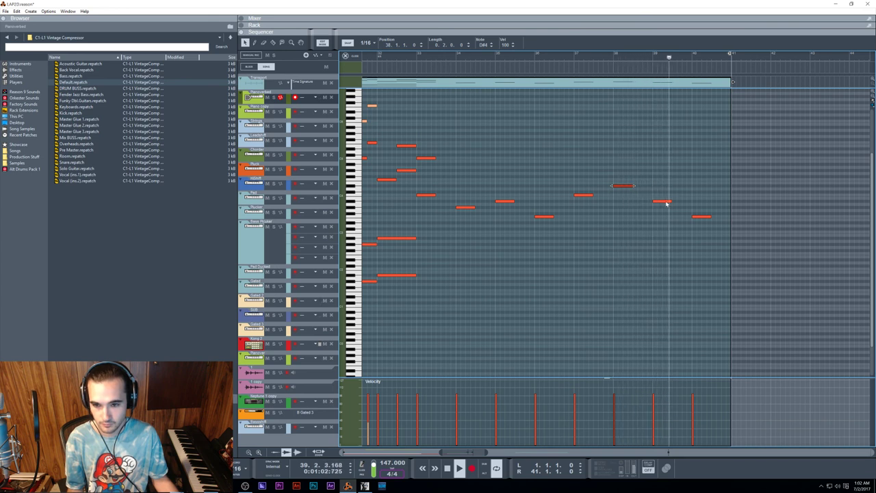
Set the bar 39 note to G#3 and the bar 40 note to G3, and replay from around bar 33
drag(667, 204, 696, 215)
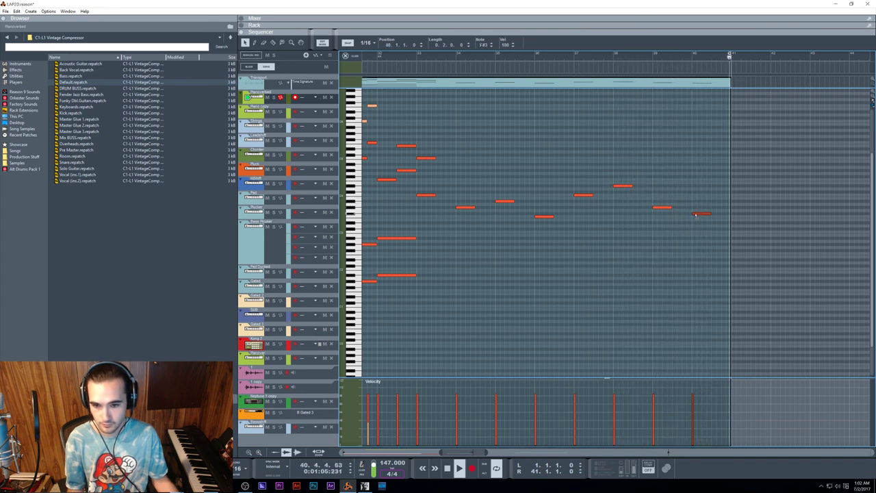
click(654, 60)
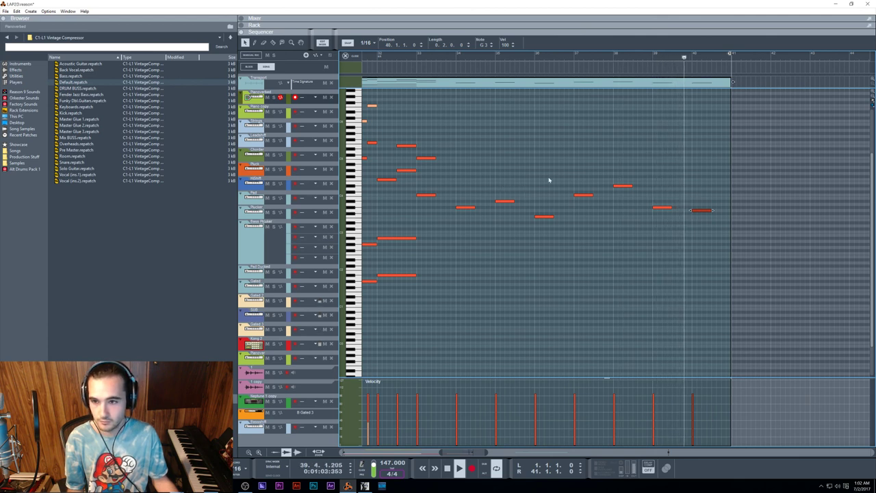
click(411, 58)
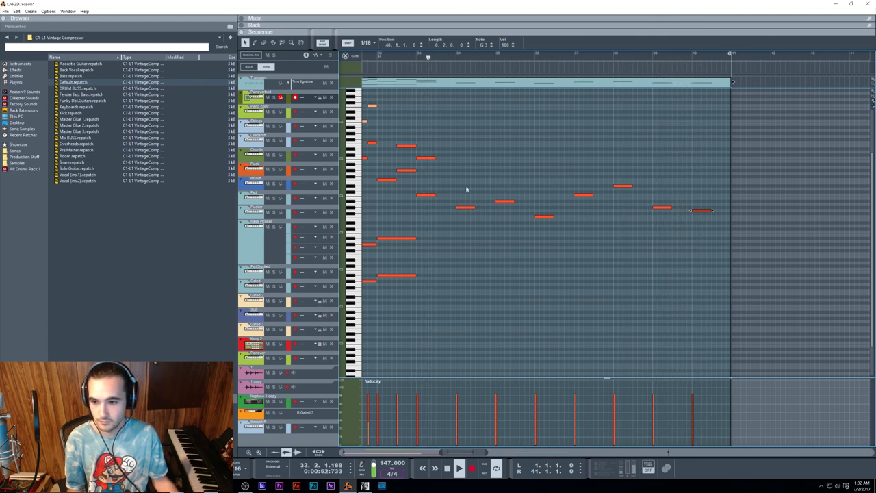
Check the bar 39 and bar 34 melody notes, and replay the piano part from bar 25
click(661, 208)
click(467, 208)
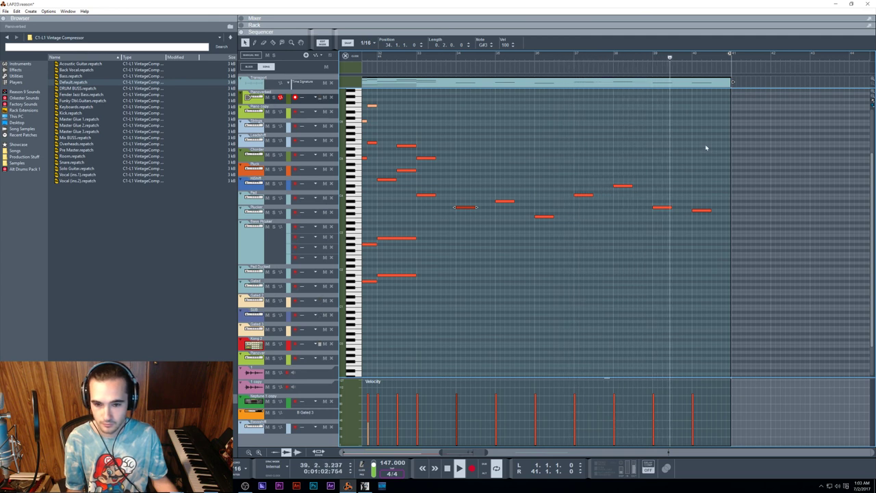
scroll(548, 199, left, 5)
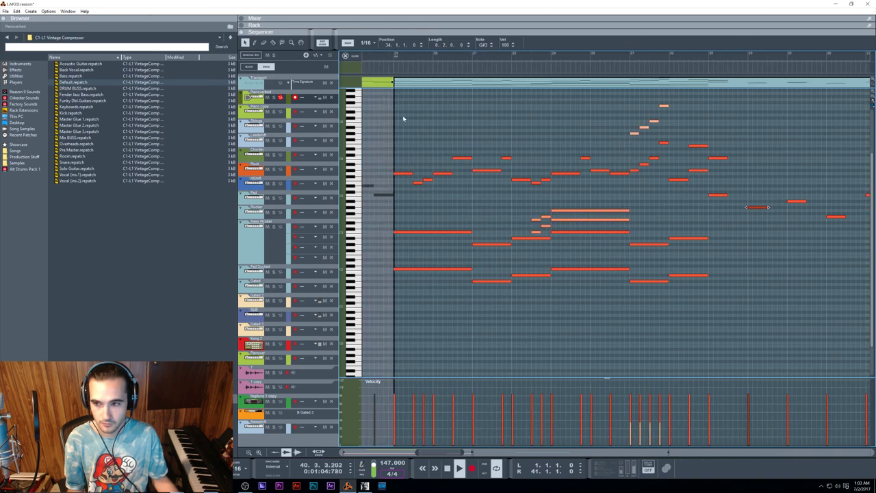
click(414, 59)
key(space)
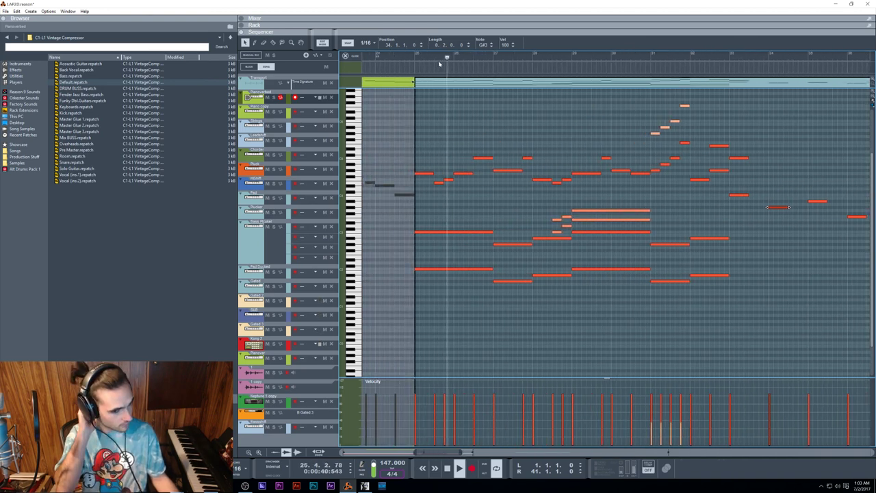
Leave the note editor and play the whole arrangement from near its start
key(Escape)
scroll(532, 236, down, 3)
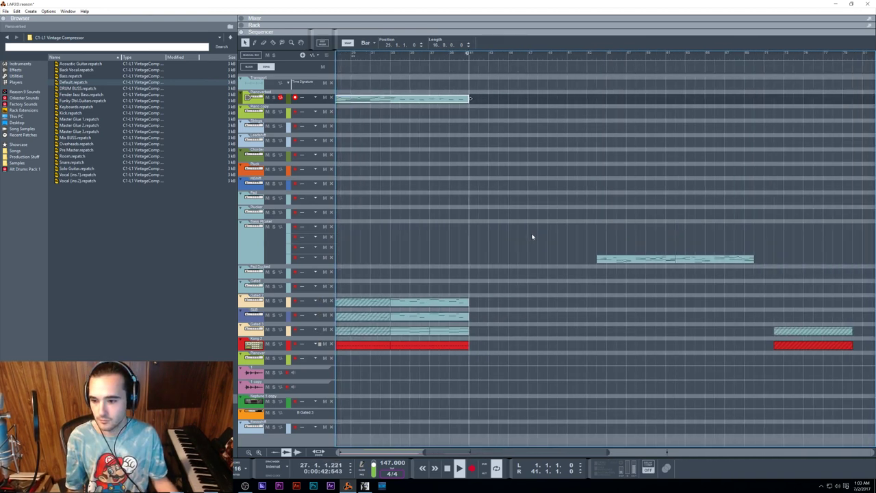
scroll(468, 277, left, 2)
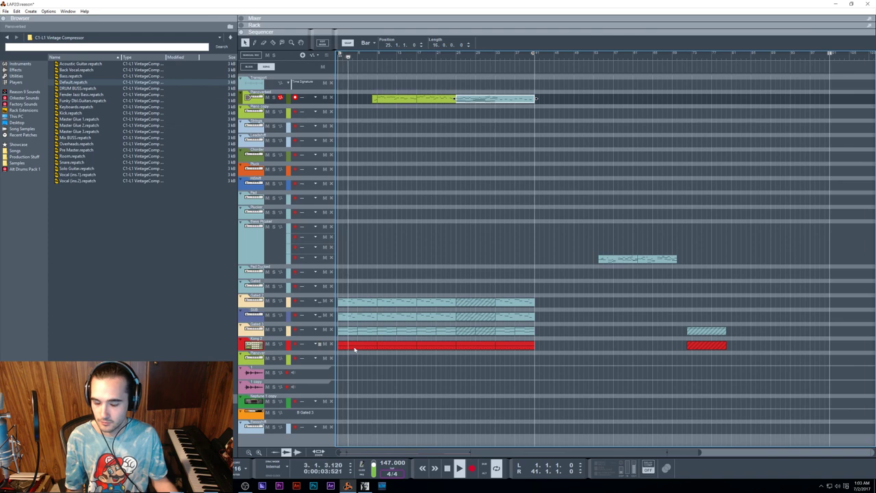
In the mixer, set the B HH drum channel's fader to 2.37 dB
key(F6)
key(F7)
key(F5)
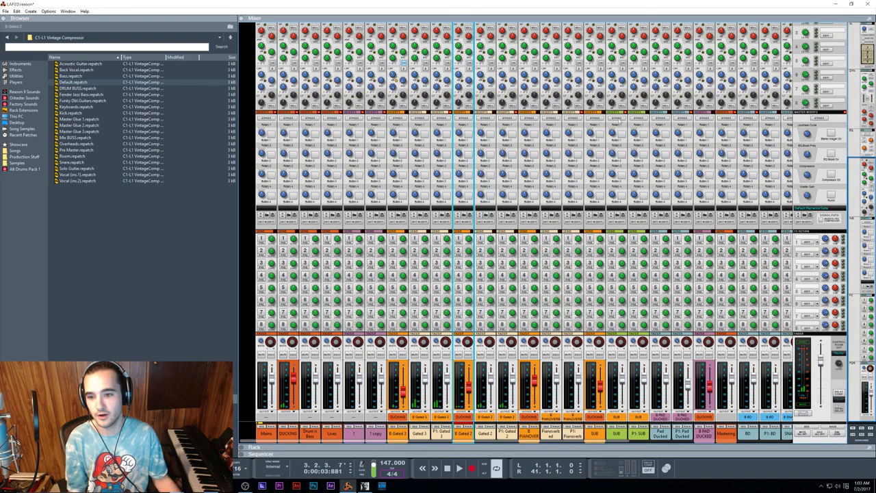
drag(452, 442, 575, 441)
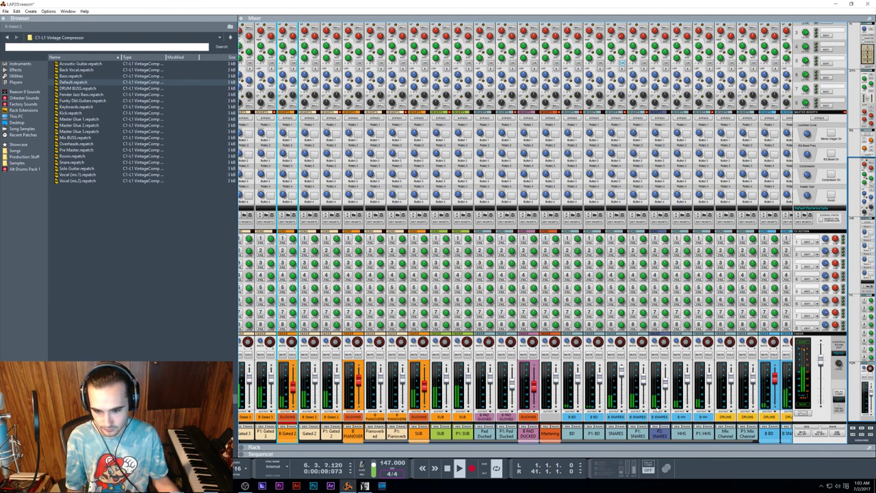
drag(718, 441, 747, 442)
click(765, 376)
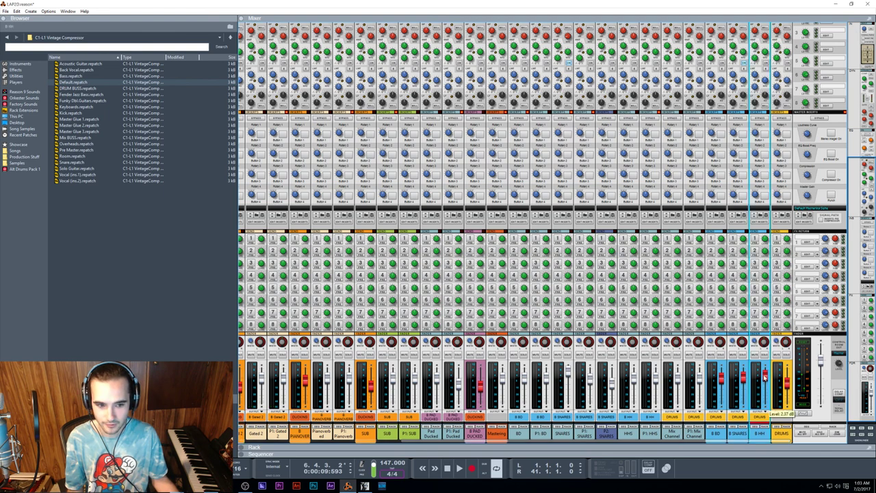
Return to the sequencer arrangement and resume playback, continuing from bar 24 into the bar 25 section
key(F7)
key(F5)
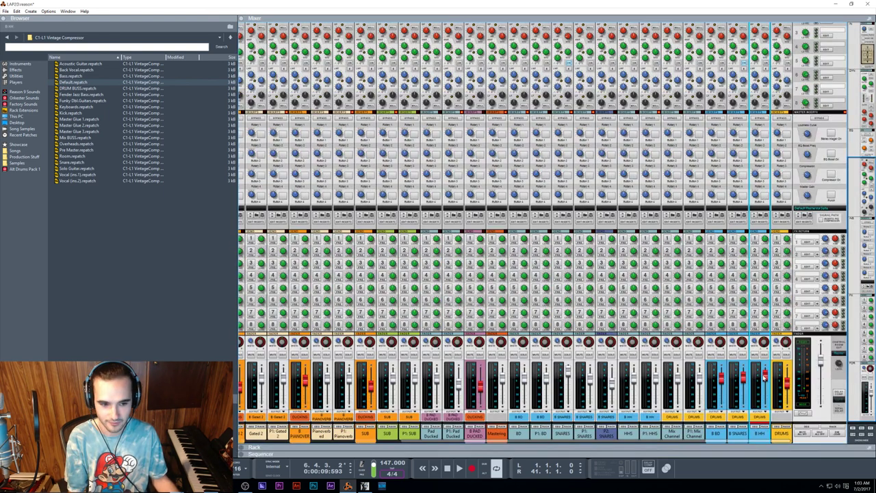
key(F6)
key(F7)
key(space)
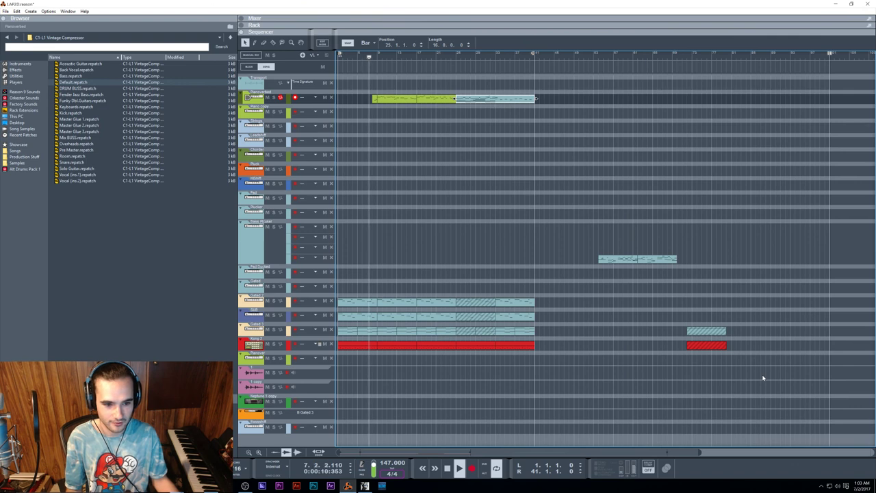
key(F6)
key(F7)
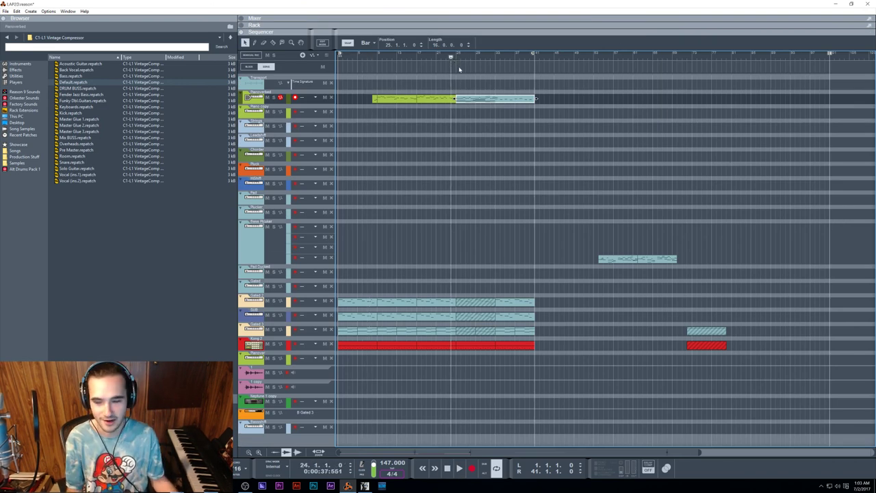
key(space)
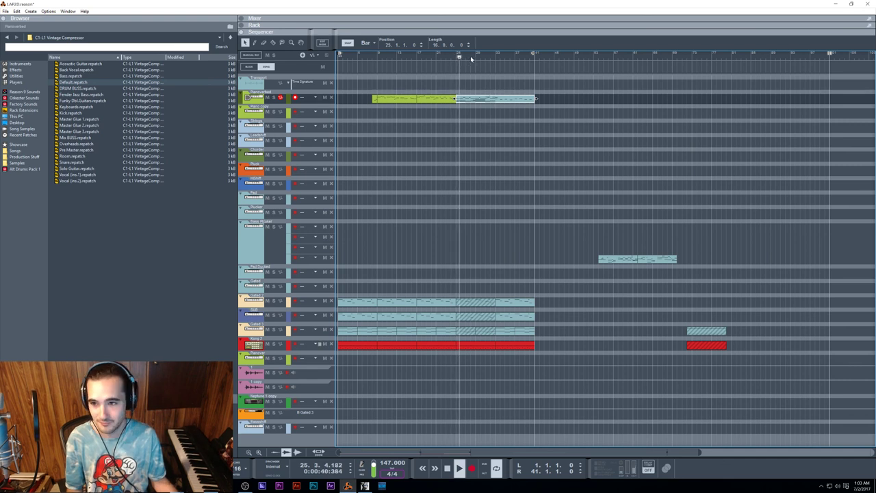
Shift the unused clips beyond bar 50 further along the timeline, and copy the bars 9 to 24 piano, gated, sub and Kong clips to bar 41
scroll(496, 139, down, 1)
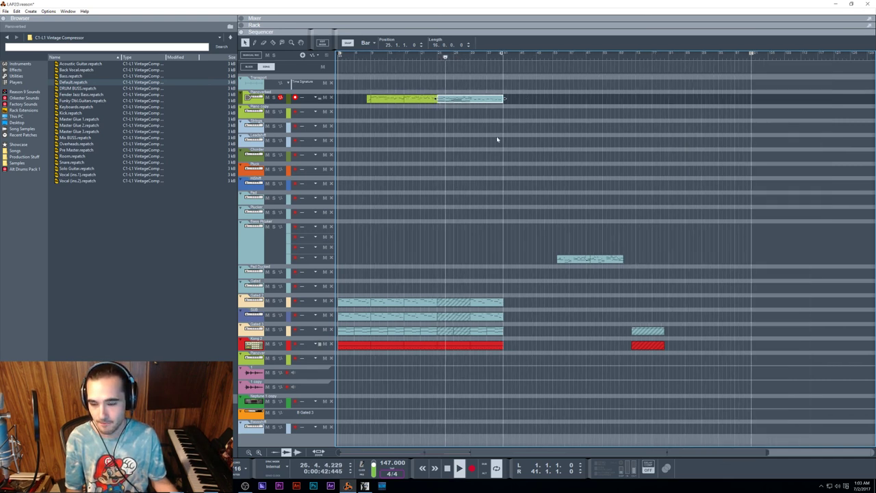
drag(353, 82, 422, 111)
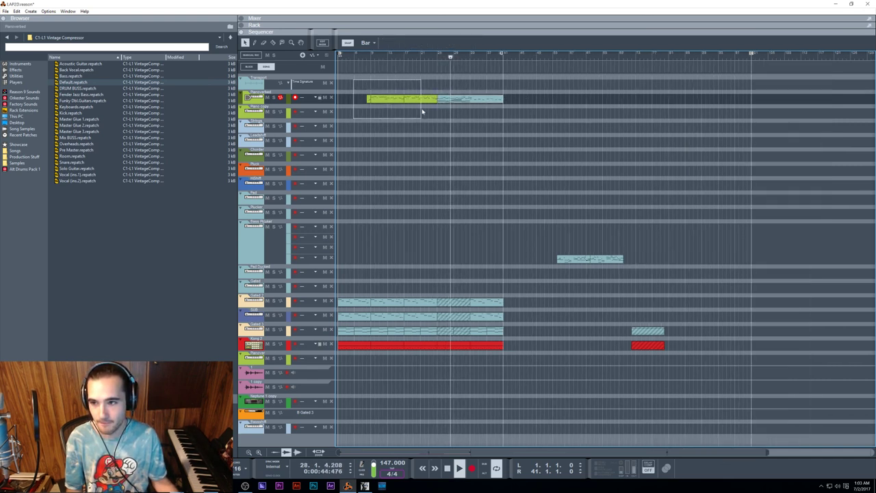
drag(385, 282, 433, 364)
drag(568, 232, 704, 345)
drag(639, 333, 768, 333)
drag(390, 362, 550, 101)
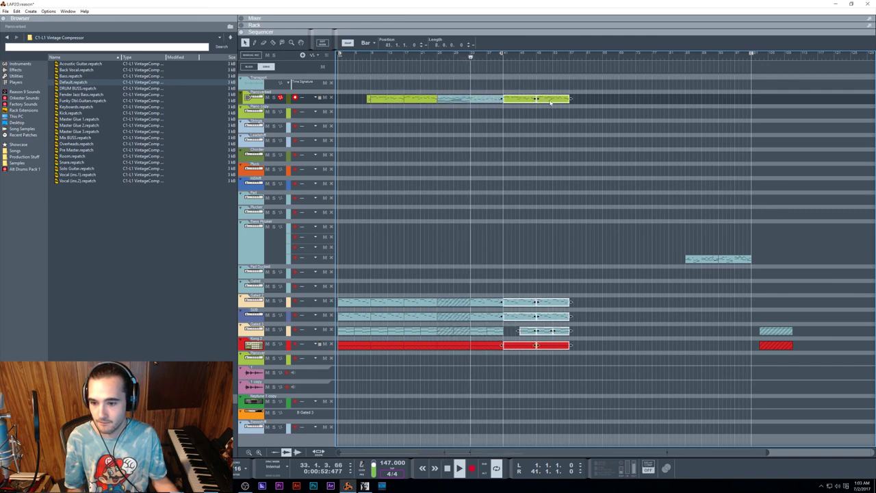
Lower the top piano note in the second half of bar 32 to D#5 and replay from bar 32
double_click(465, 102)
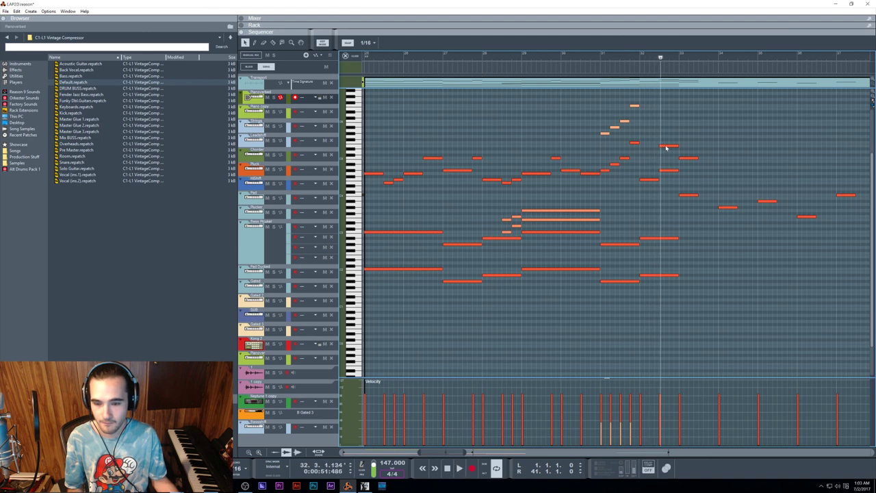
click(640, 57)
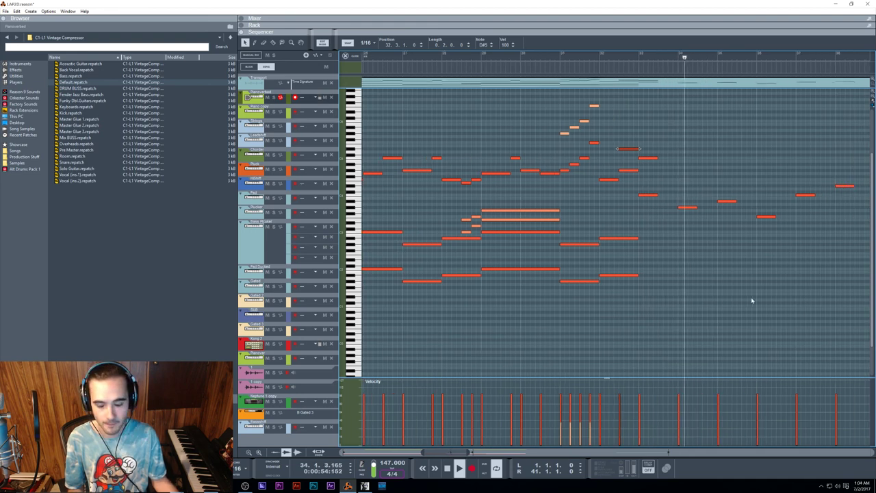
Try the bar 34 piano note at G3 and replay from bar 33
key(space)
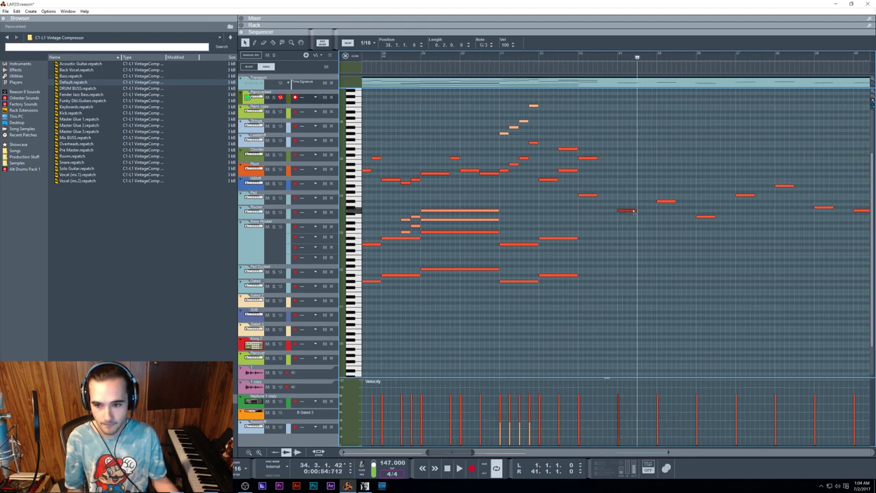
click(580, 57)
key(space)
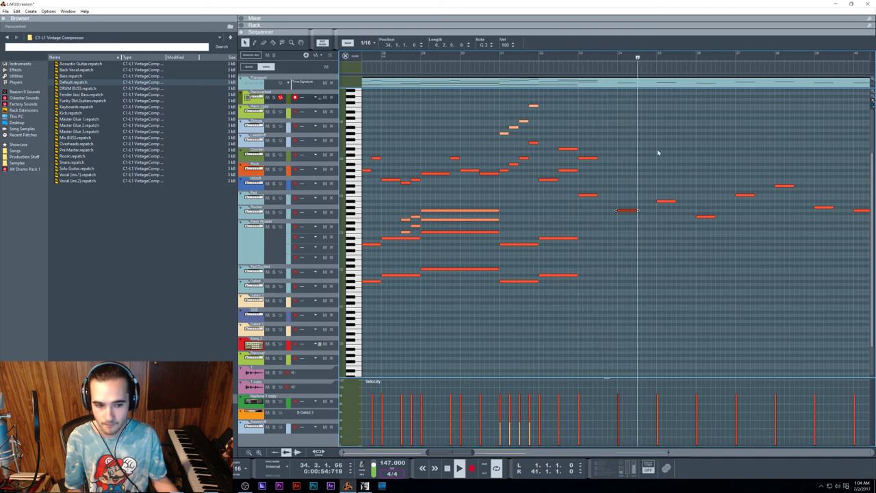
key(space)
Examine the chord notes of the Gated 3 clip spanning bars 33 to 36, and go back to the arrangement
key(shift+Tab)
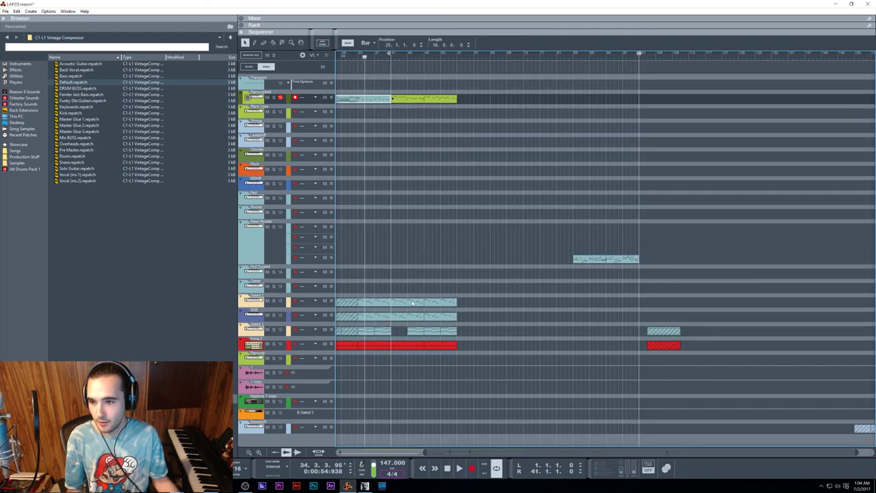
scroll(383, 329, left, 2)
double_click(408, 330)
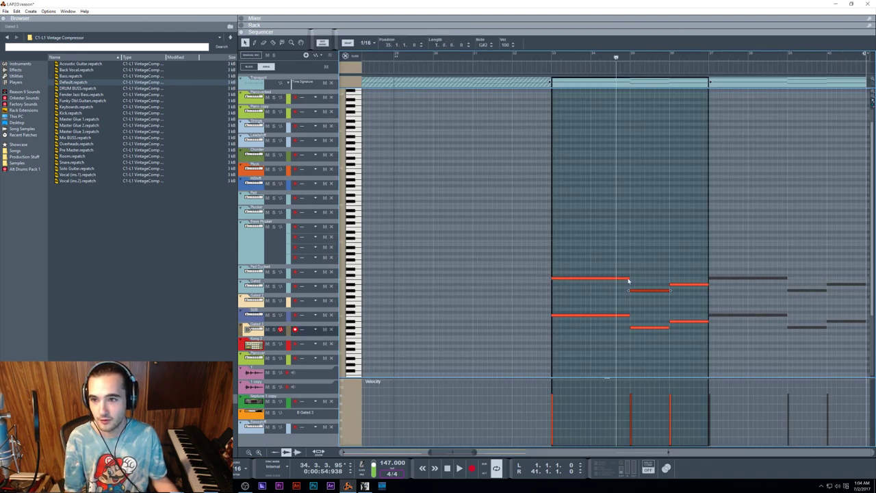
key(shift+Tab)
Return the bar 34 piano note to G#3, play through to bar 40 and go back to the arrangement
double_click(379, 100)
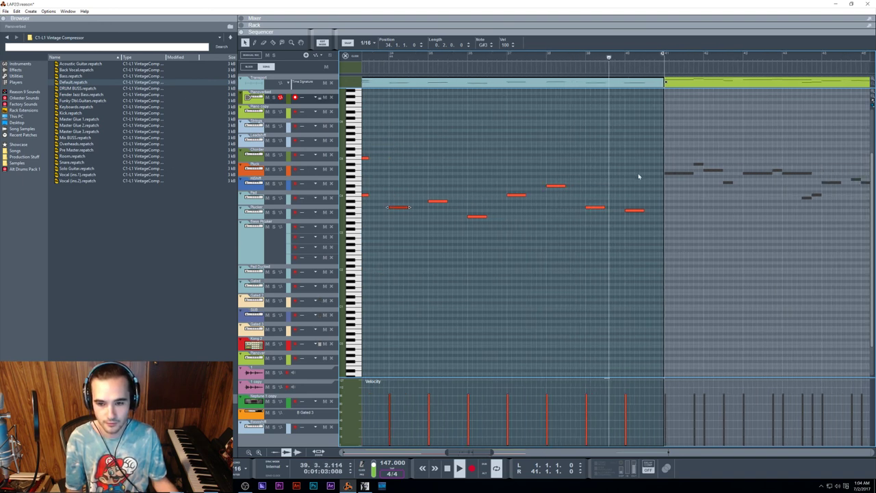
key(ctrl+e)
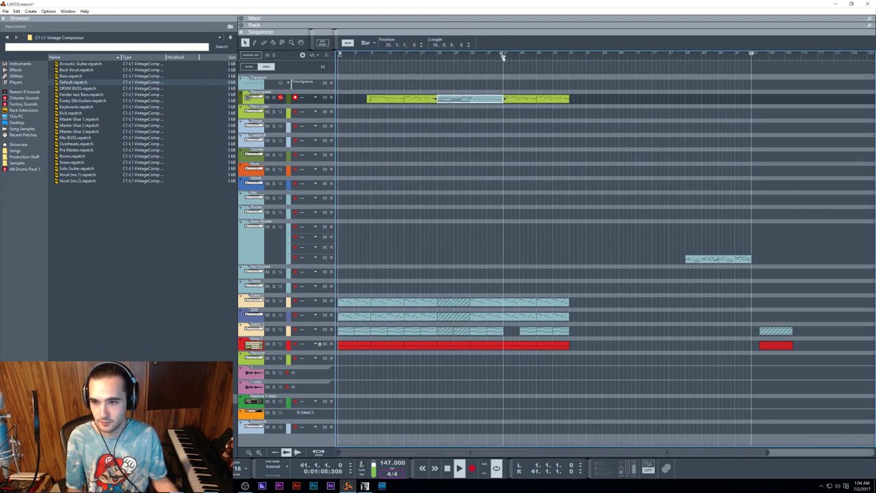
Extend the loop end to bar 57 and fill the Gated 3 track's gap at bar 41 with a copied four-bar clip
drag(502, 56, 566, 56)
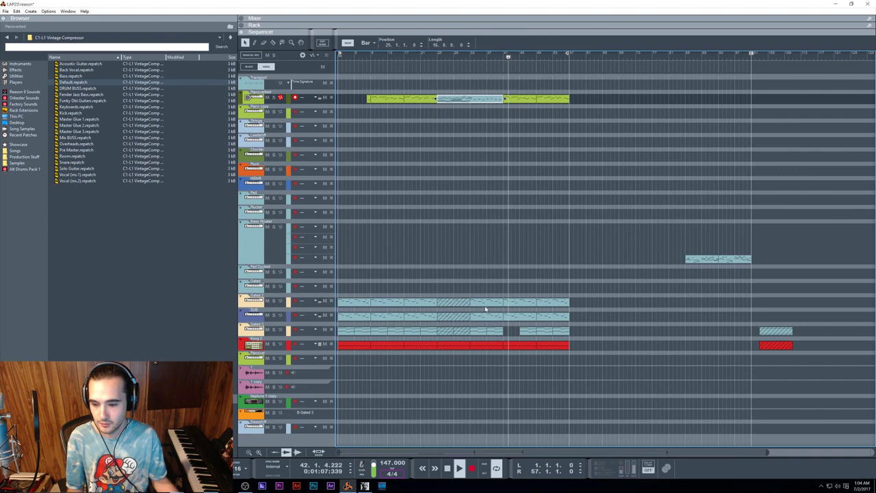
click(517, 333)
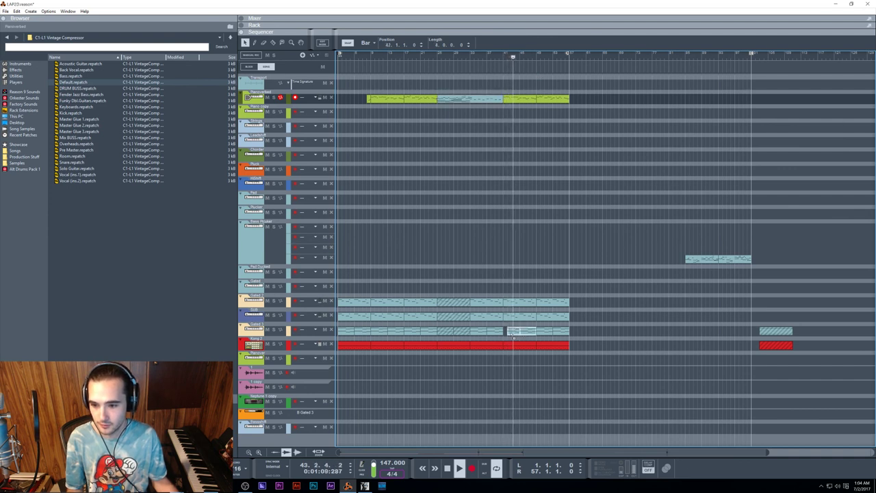
drag(511, 334, 507, 333)
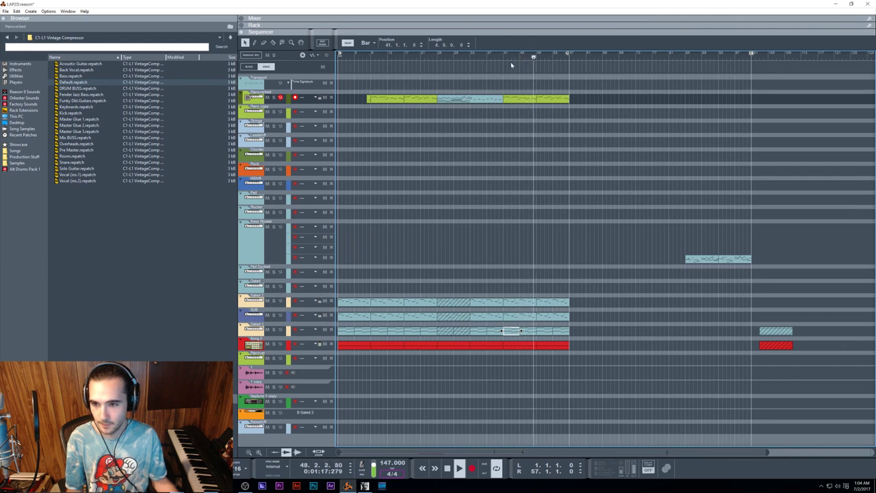
Locate the section starts at bars 9, 41 and 49, and play the arrangement from bar 49
click(371, 57)
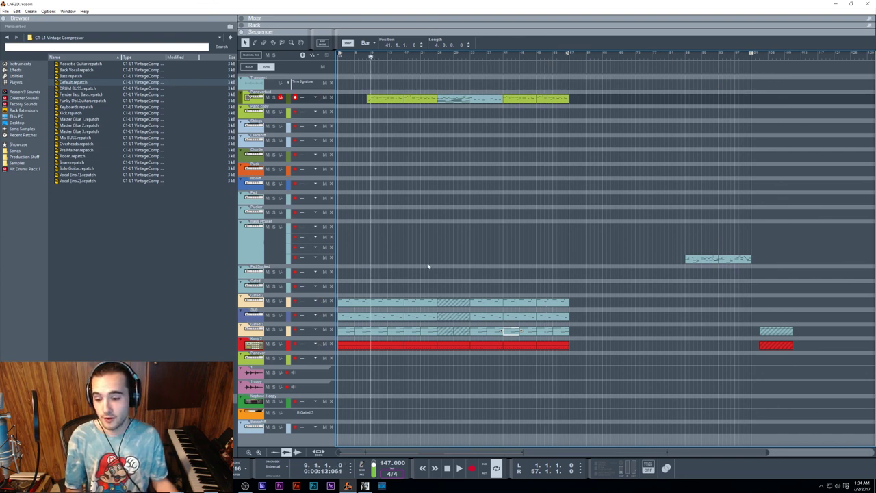
click(503, 57)
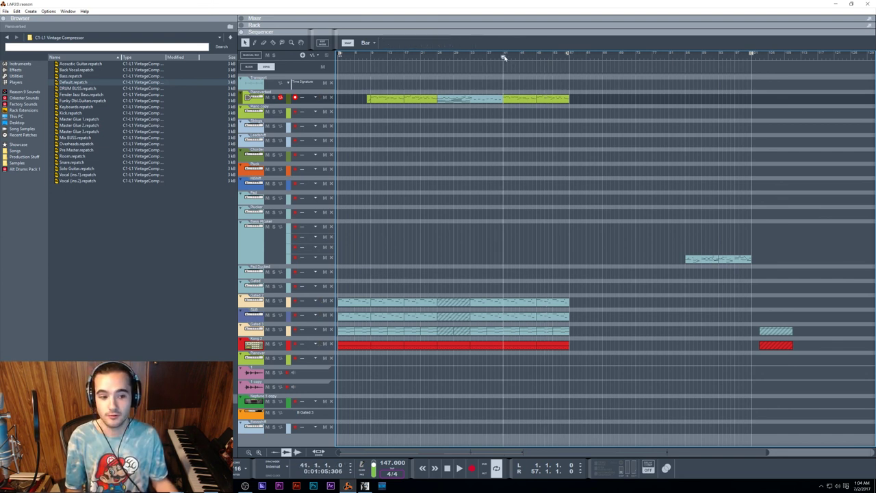
click(536, 58)
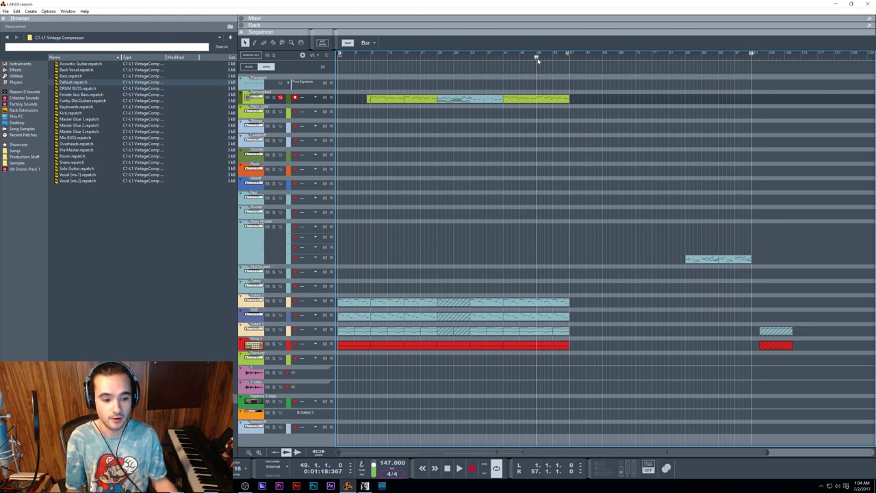
key(space)
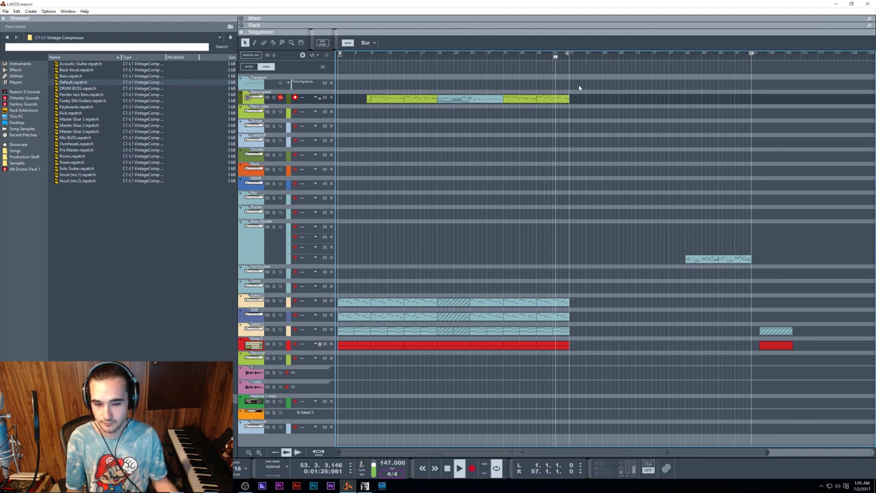
Open the piano clip at bar 49, try its bar 54 note at D4 and replay from bar 53
double_click(561, 100)
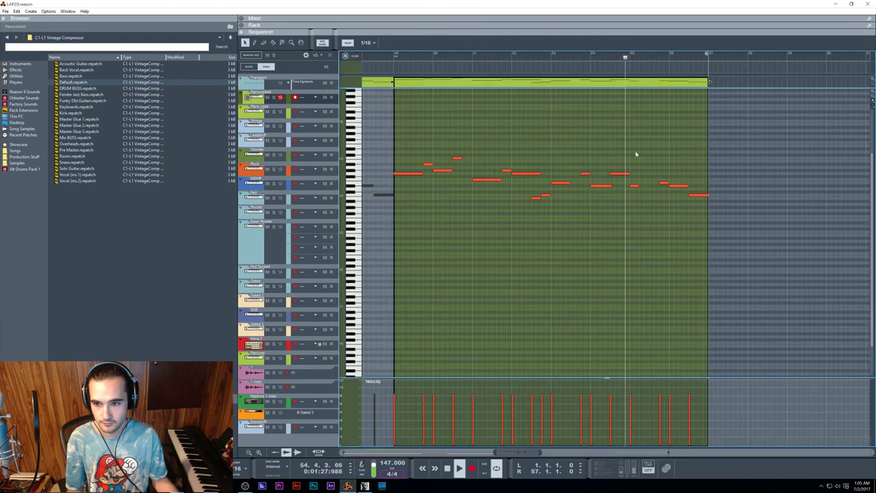
click(599, 189)
click(550, 56)
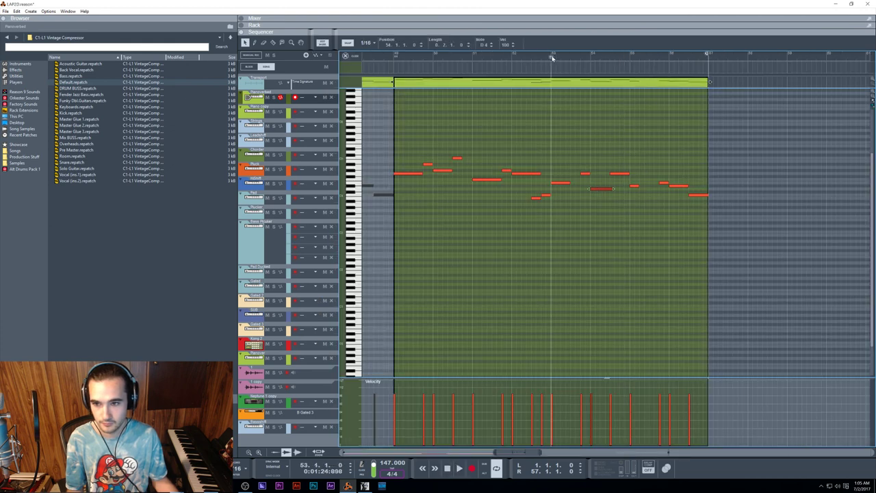
Try the bar 54 piano note at E4, return it to D#4 and replay from bar 53
key(space)
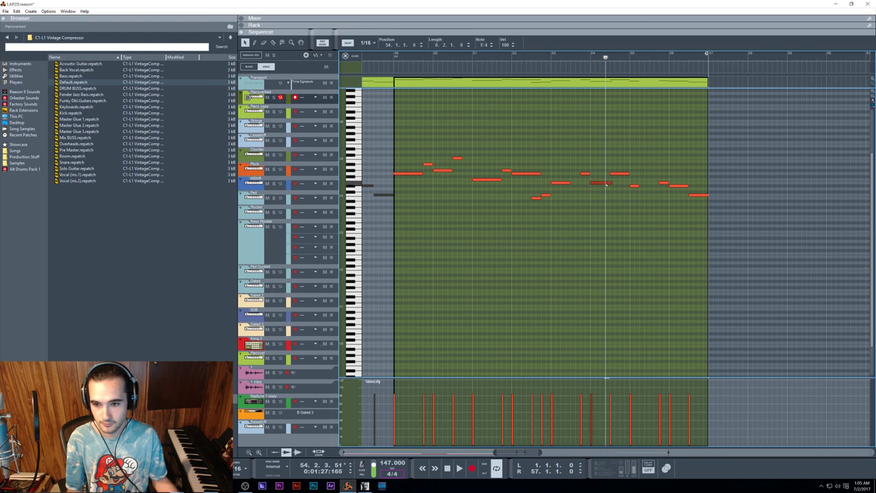
key(space)
key(space)
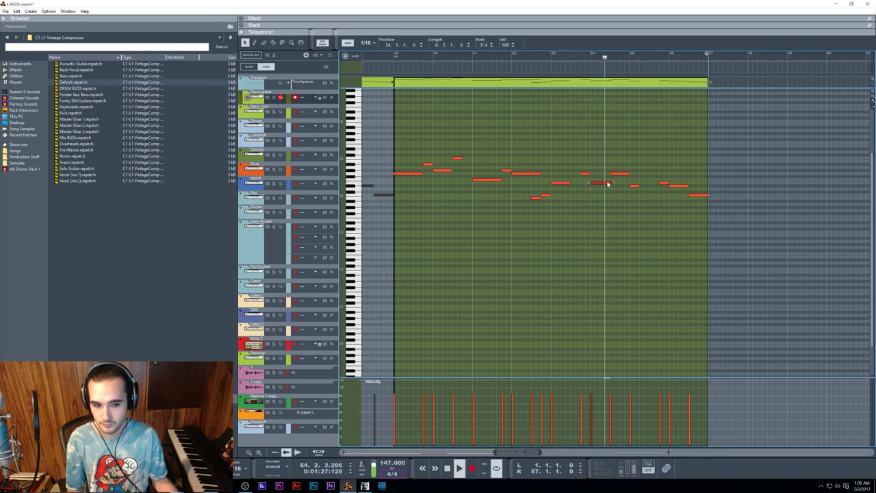
click(553, 58)
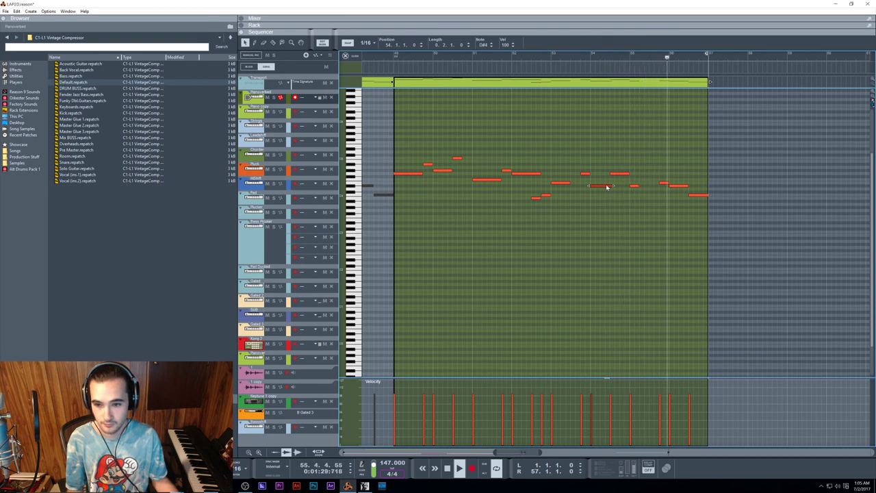
Close the piano clip and examine the Kong 2 drum clip at bar 1 while playing from the song start
key(Escape)
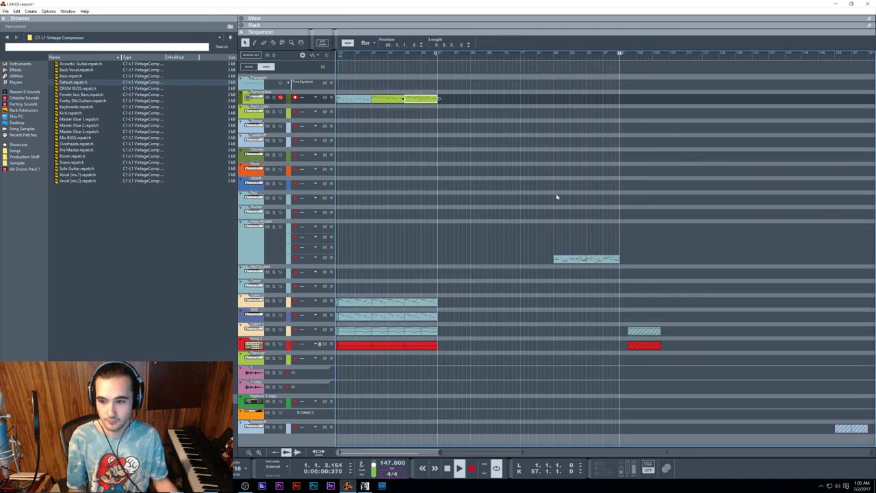
scroll(515, 237, left, 2)
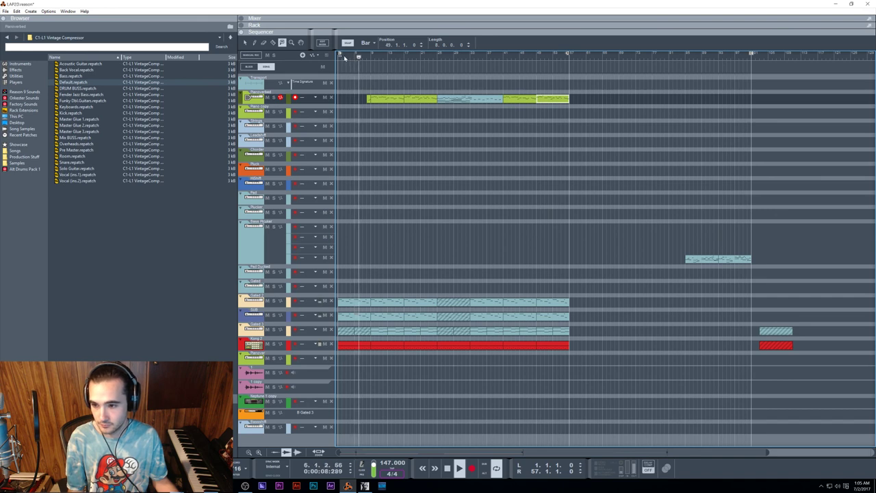
double_click(358, 346)
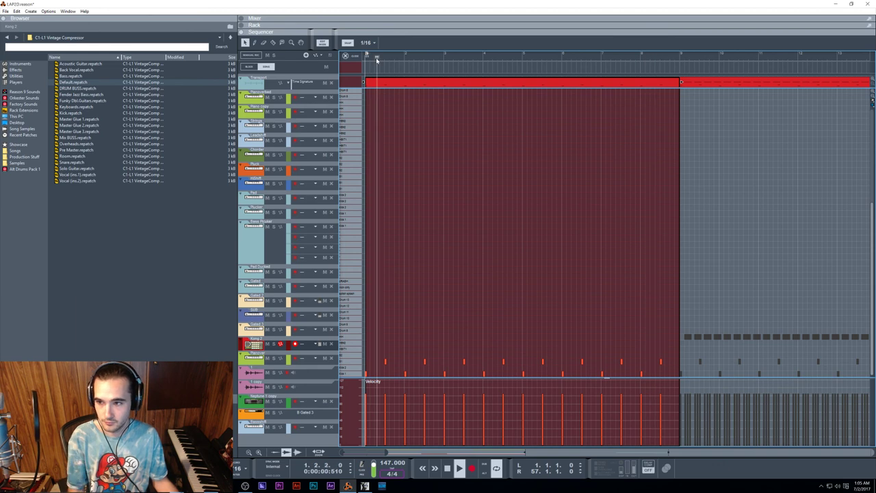
key(ctrl+e)
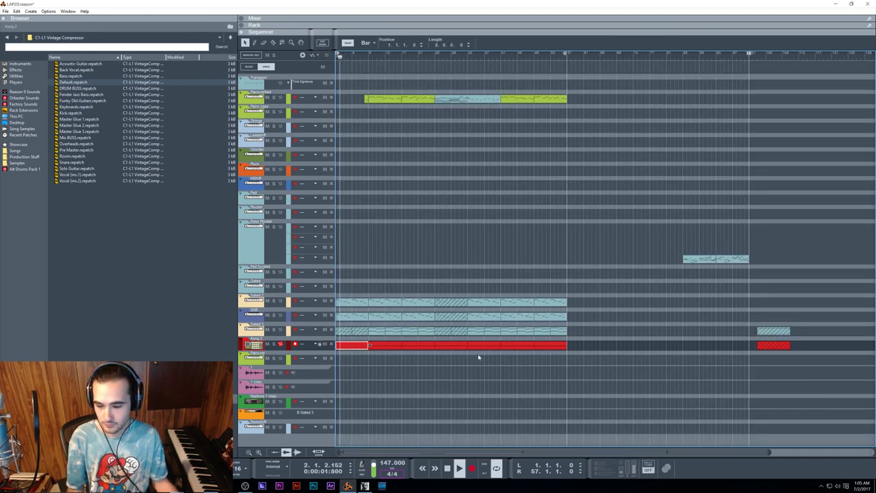
Shift the arrangement eight bars later, fill the opening with copies of the first Gated, SUB and Kong 2 clips, and replay from bar 1
drag(620, 351, 337, 80)
drag(359, 315, 391, 314)
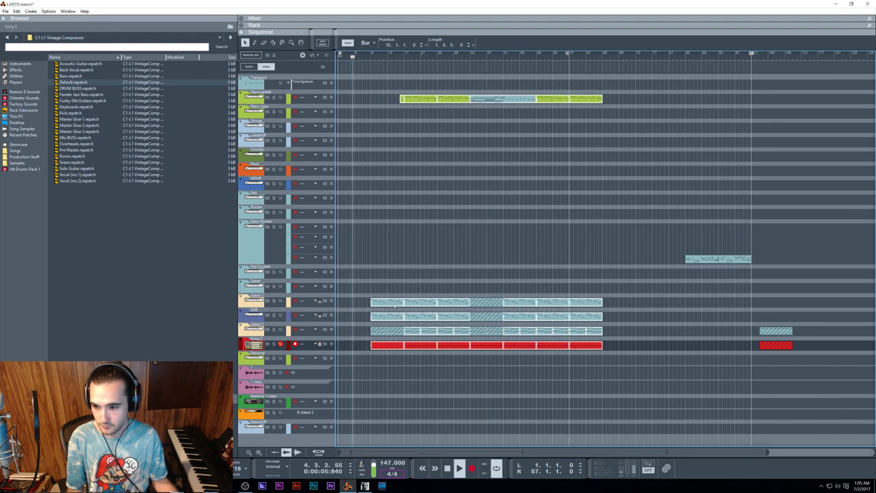
drag(364, 283, 352, 343)
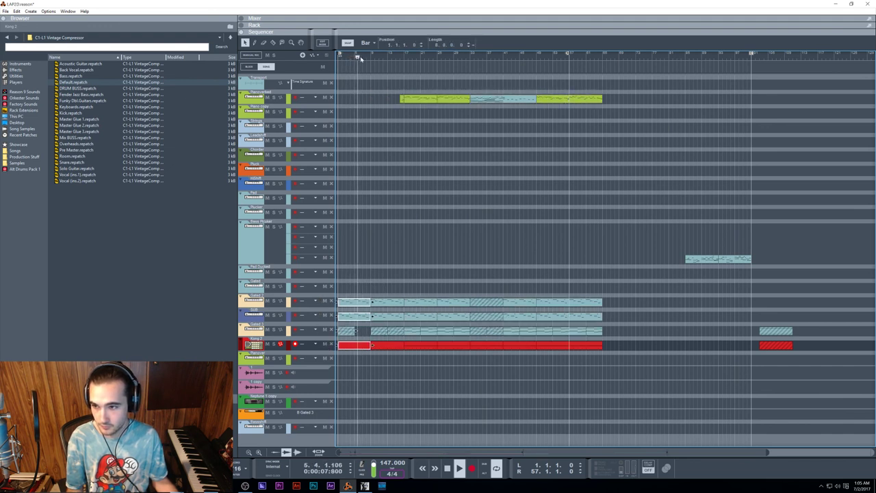
drag(357, 57, 339, 57)
click(343, 251)
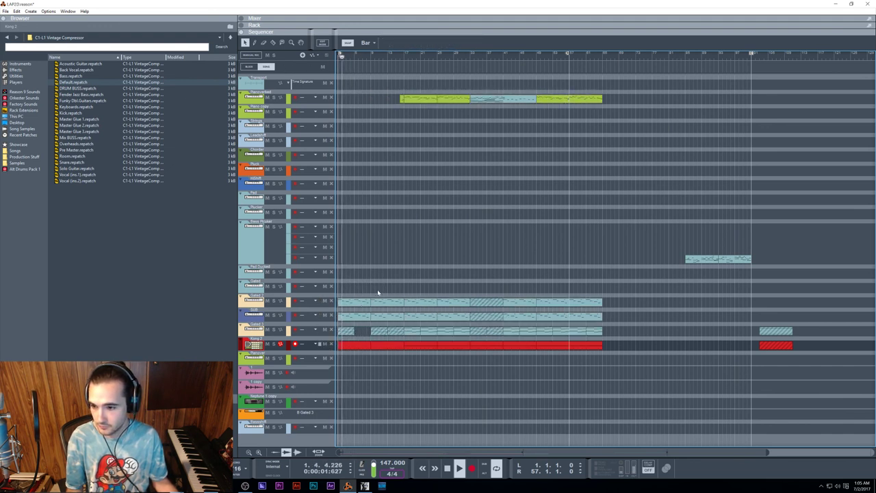
Try muting the first clip on the Gated track above SUB and moving it up to the top piano track at bar 1
key(t)
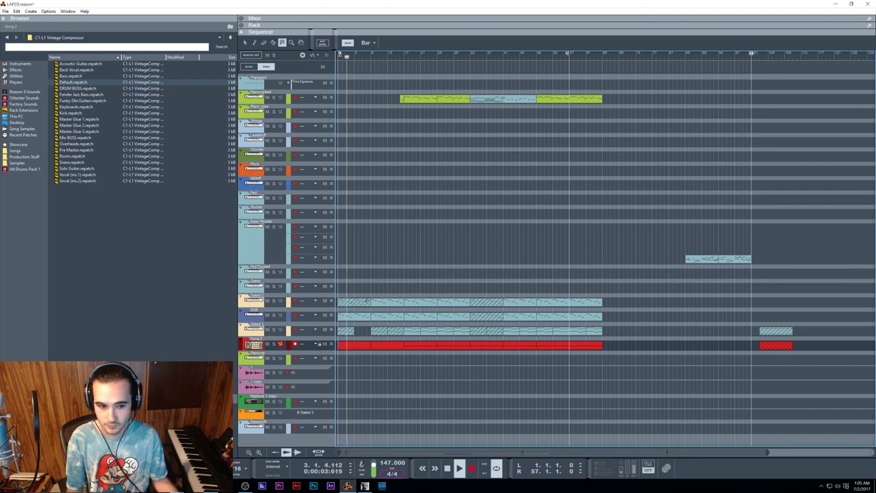
key(q)
drag(366, 301, 366, 227)
drag(320, 198, 291, 85)
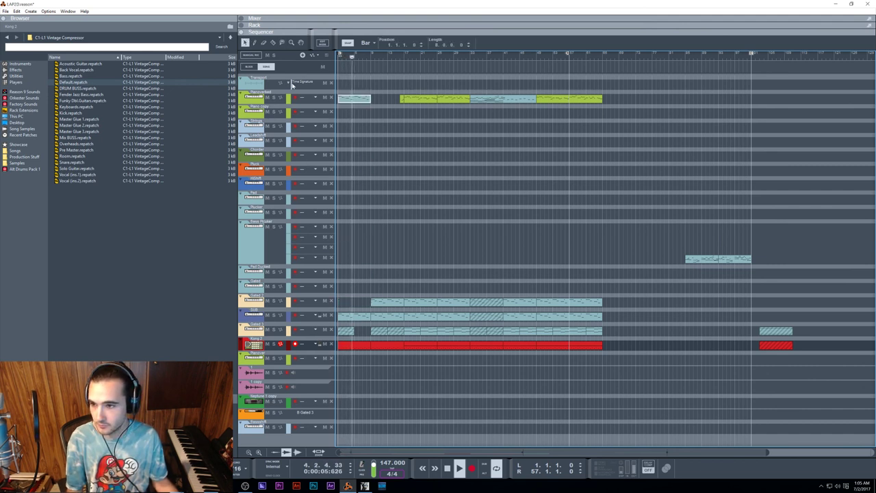
Copy the bar 1 clip from the top piano track back to the Gated track above SUB and delete the piano track's clip
click(342, 56)
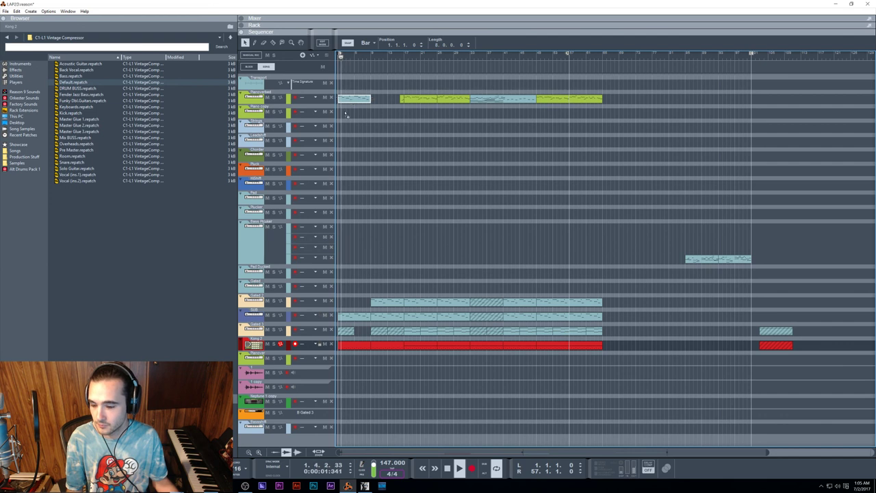
drag(353, 101, 372, 302)
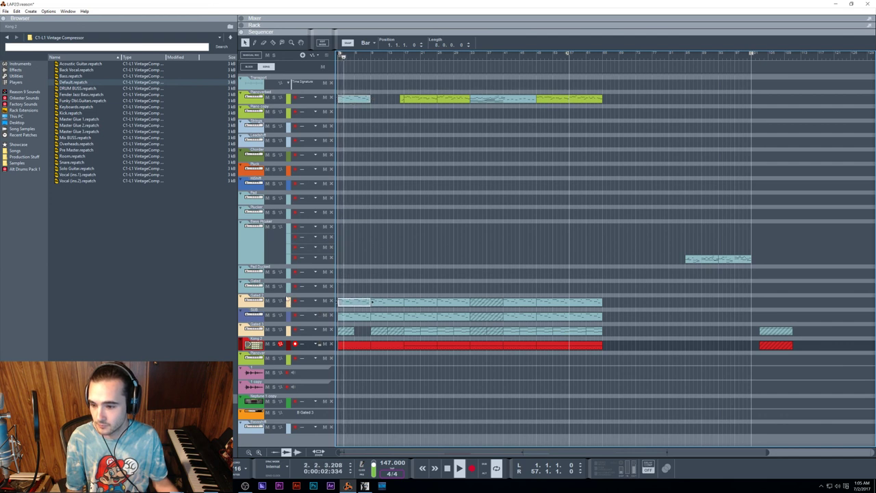
click(360, 100)
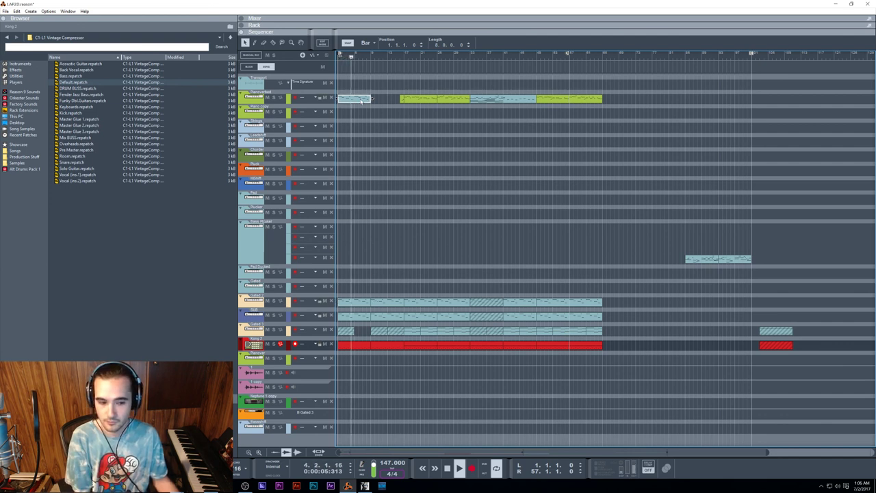
key(Delete)
key(space)
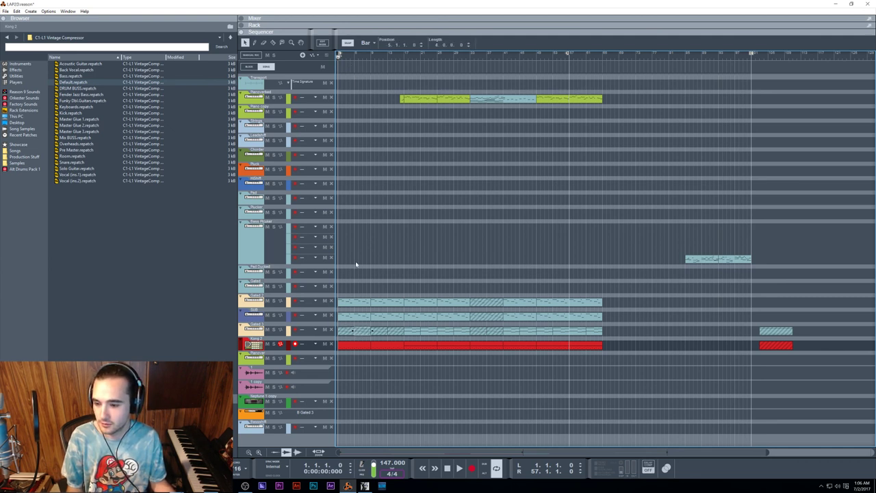
Play the new intro from bar 1 and mute the SUB track's first eight-bar clip
key(space)
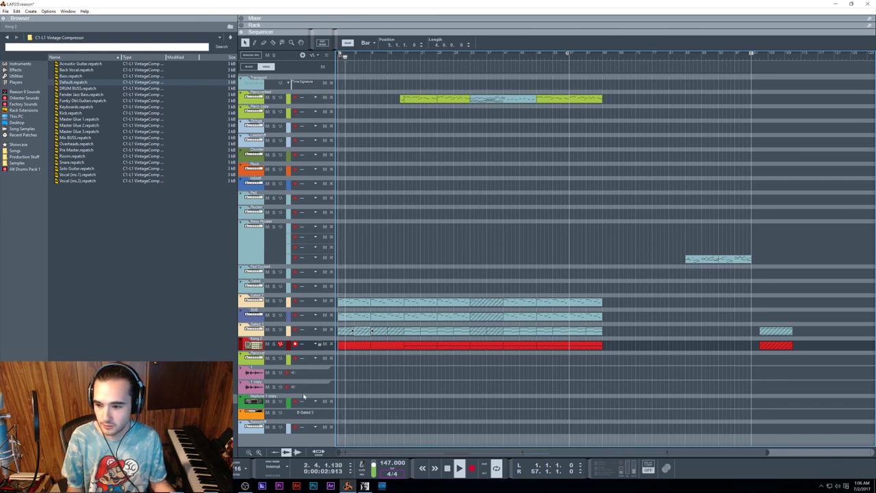
key(t)
click(347, 317)
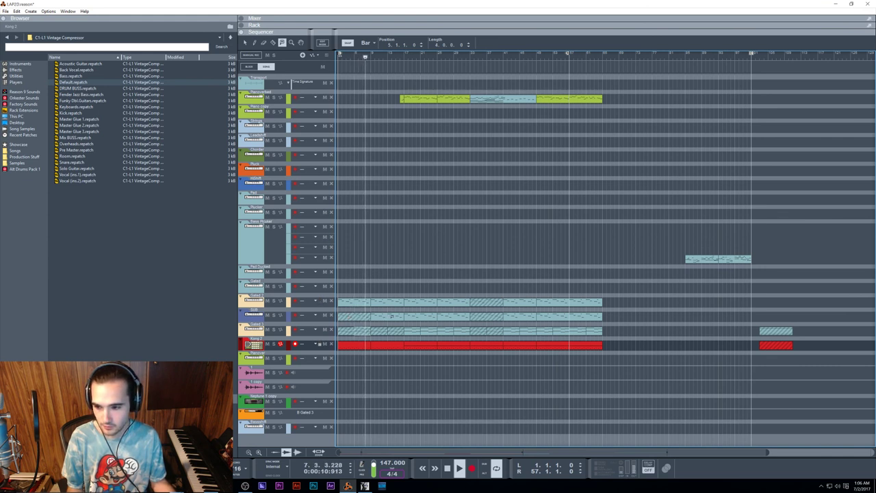
key(q)
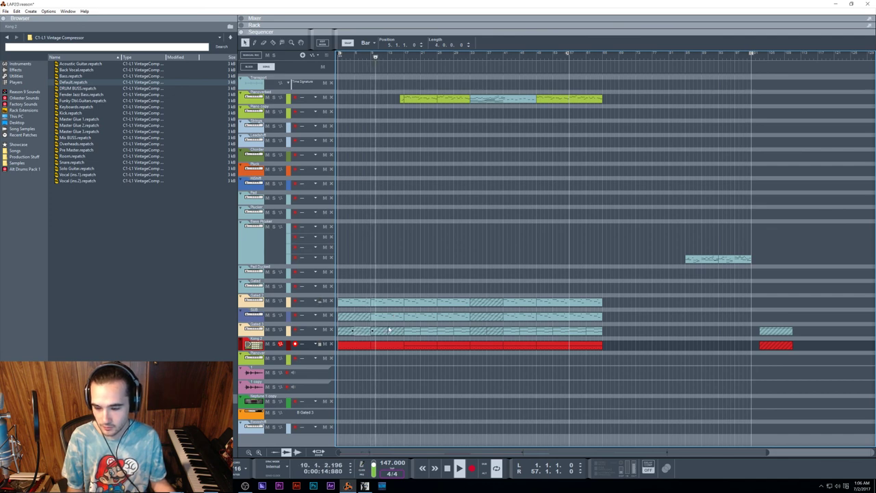
Copy all the F#1 drum notes from the Kong 2 clip at bar 17 and leave the clip
double_click(414, 344)
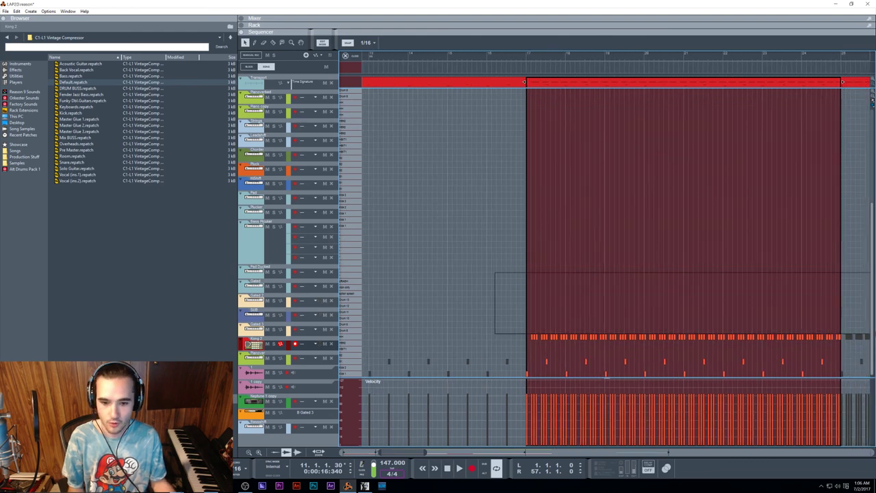
drag(872, 333, 460, 281)
key(ctrl+c)
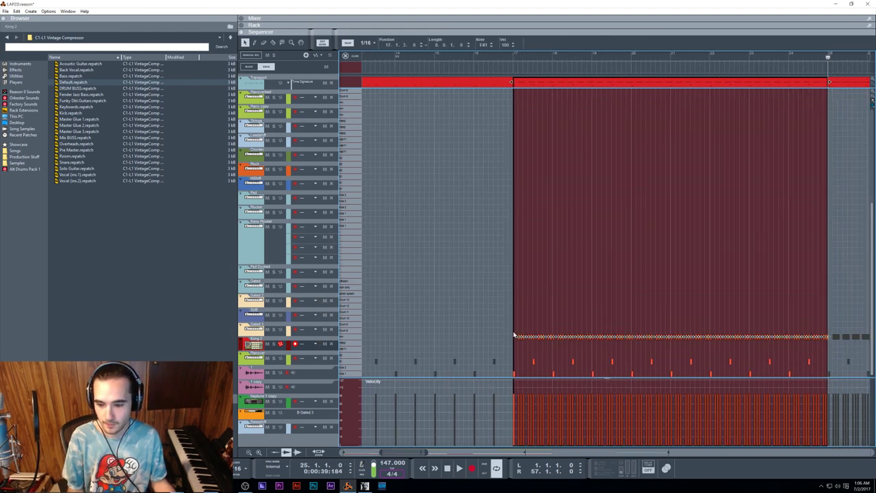
scroll(514, 334, left, 4)
key(Escape)
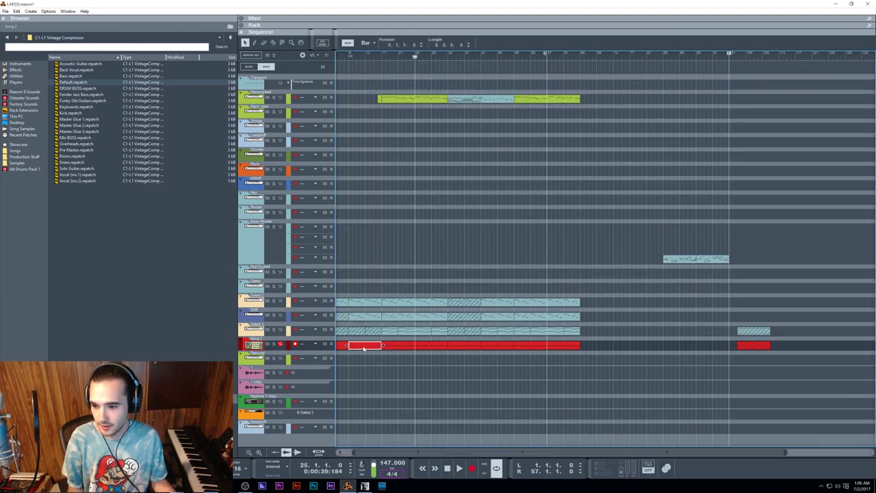
Paste the copied F#1 notes into the Kong 2 clip at bar 9 from position 9.2.1, play the section and close the clip
key(shift+Tab)
click(500, 58)
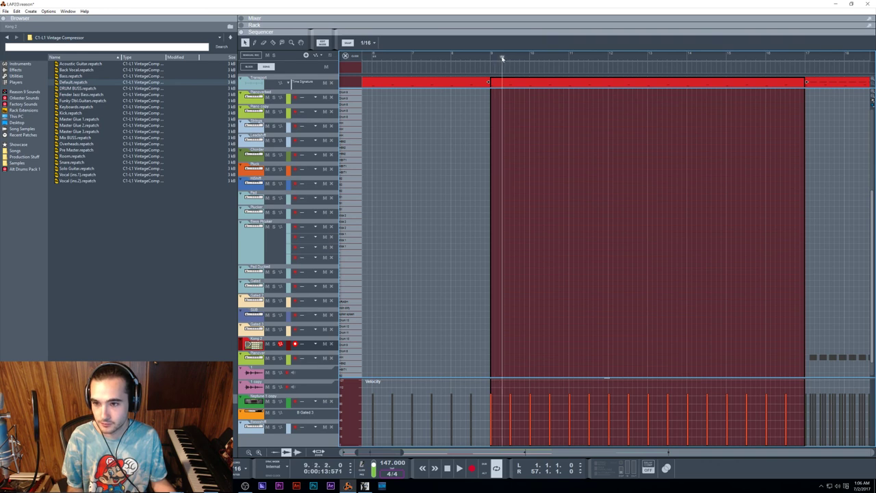
click(499, 58)
key(ctrl+v)
click(489, 58)
key(space)
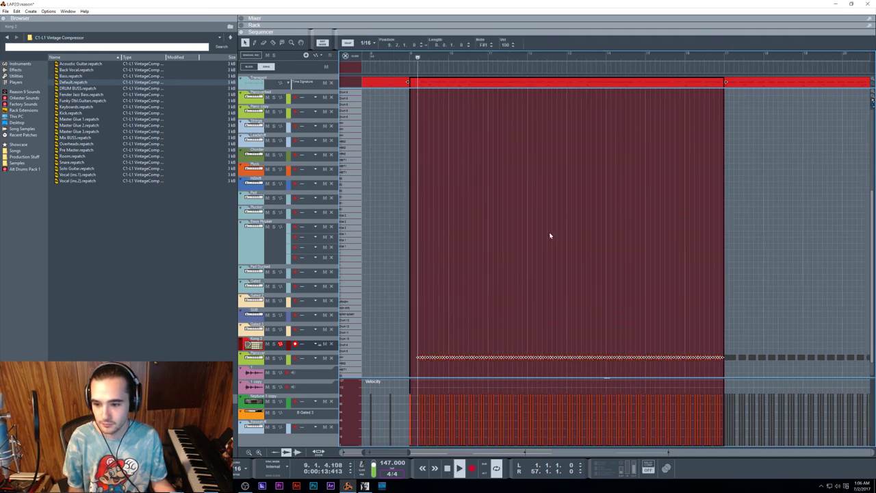
scroll(501, 283, down, 3)
scroll(497, 297, up, 4)
scroll(494, 280, left, 3)
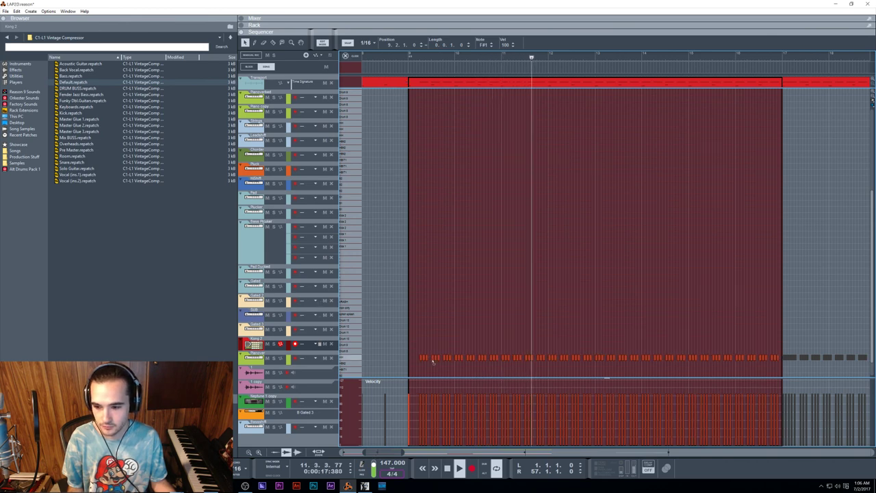
scroll(431, 362, down, 2)
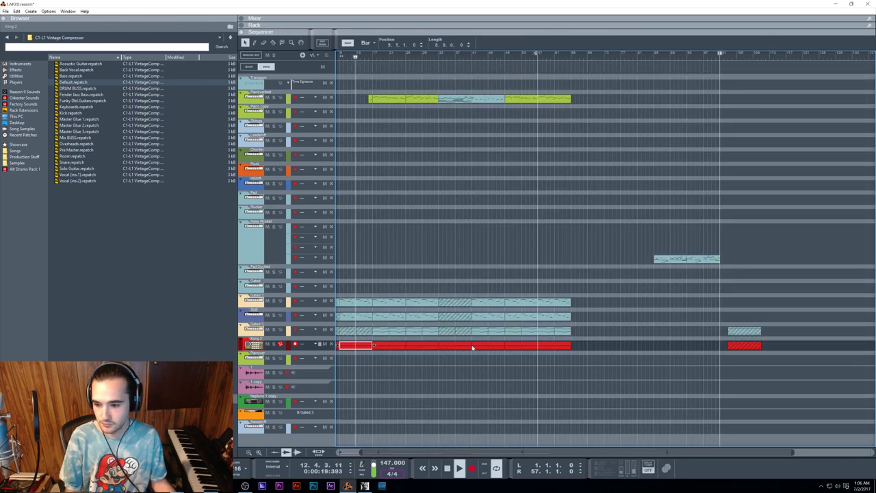
key(ctrl+e)
Replace the Kong 2 clip at bar 9 with a copy of the bar 17 clip and play from bar 9
drag(373, 350, 348, 352)
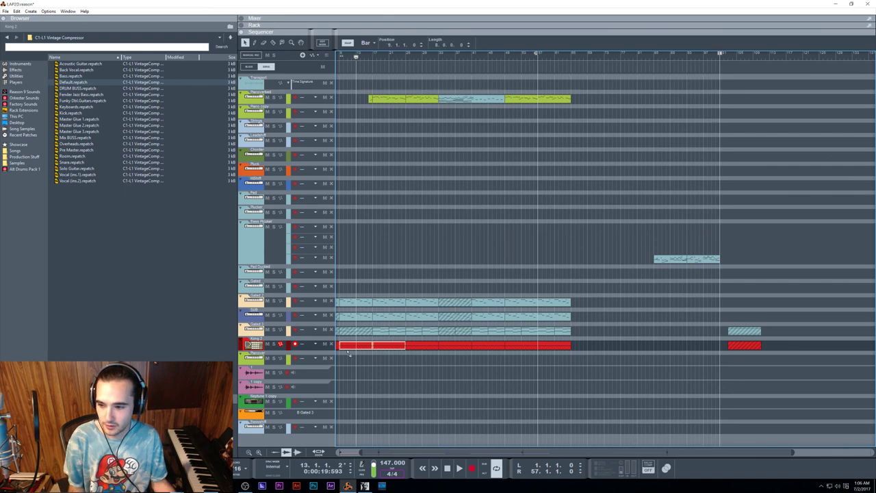
click(339, 58)
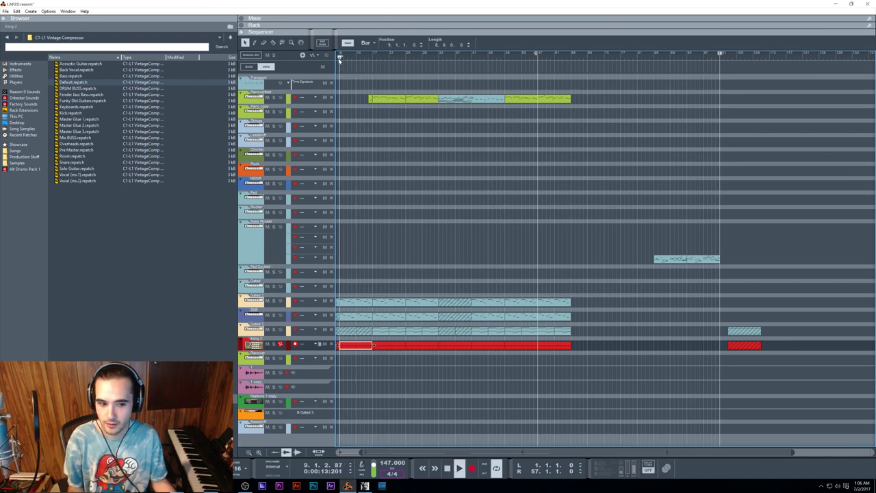
scroll(351, 392, up, 2)
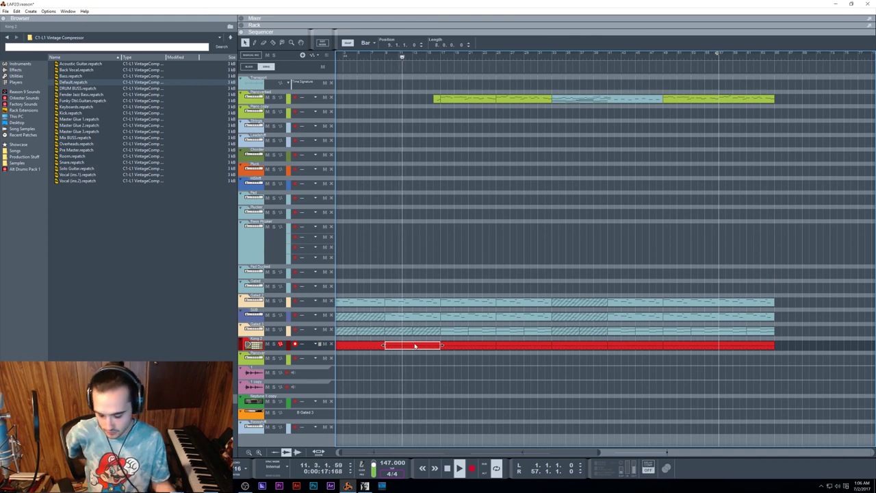
key(space)
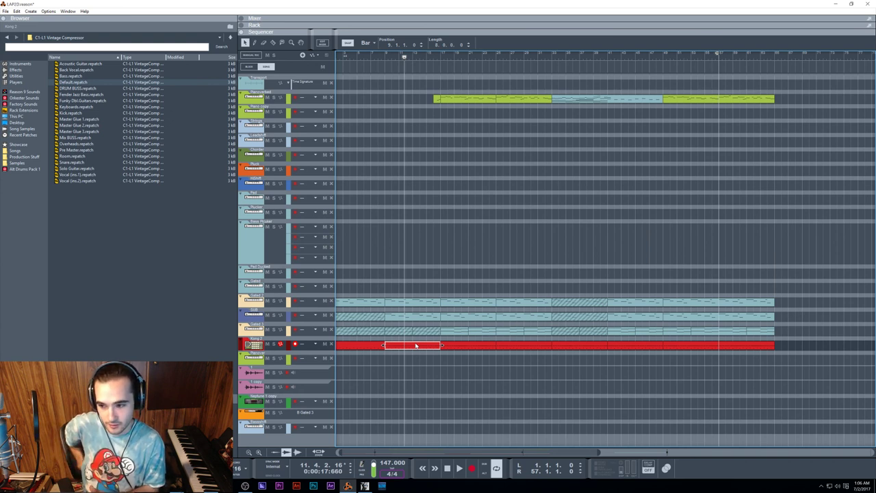
Try moving the bar 9 Kong 2 clip to the track below, restore it to Kong 2 and save the song
drag(415, 345, 395, 359)
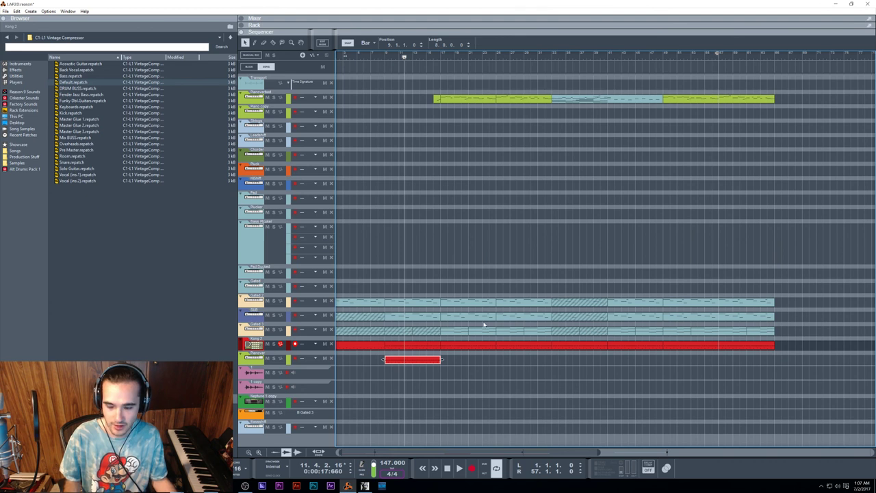
drag(483, 324, 479, 322)
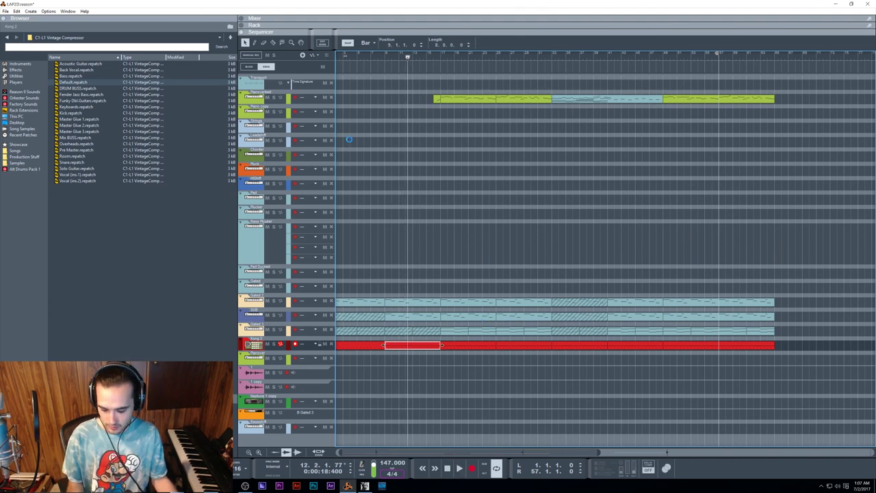
scroll(428, 218, left, 1)
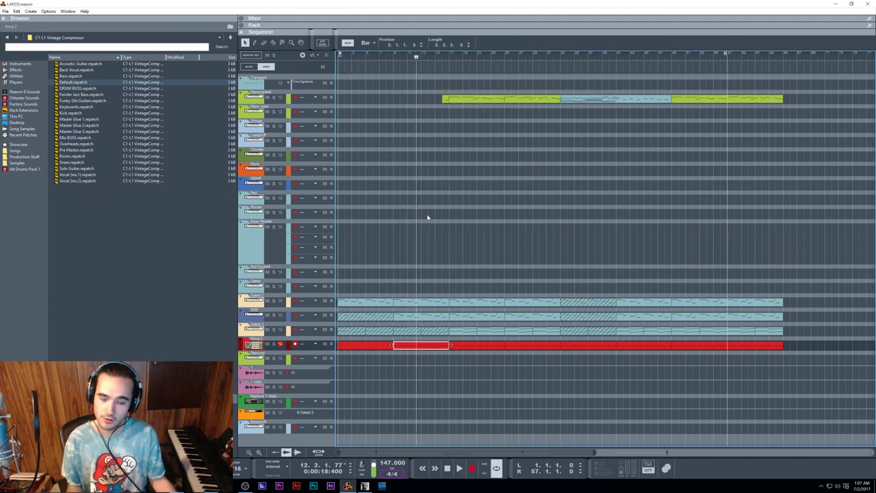
Play the transition into bar 9 from around bar 7, and play the arrangement from bar 18
click(383, 60)
key(space)
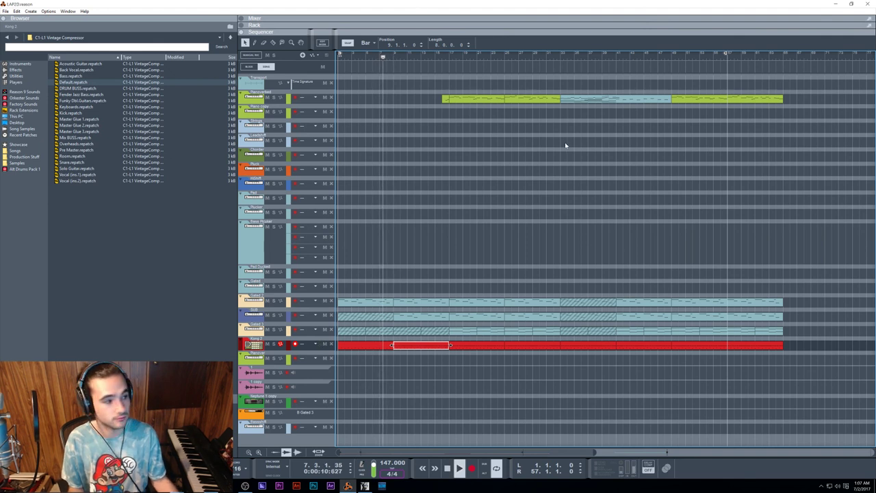
click(432, 163)
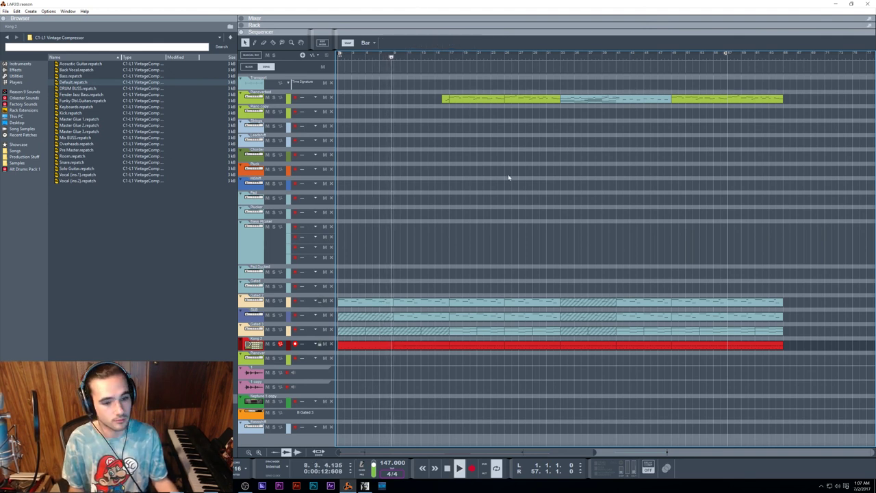
key(space)
click(454, 53)
key(space)
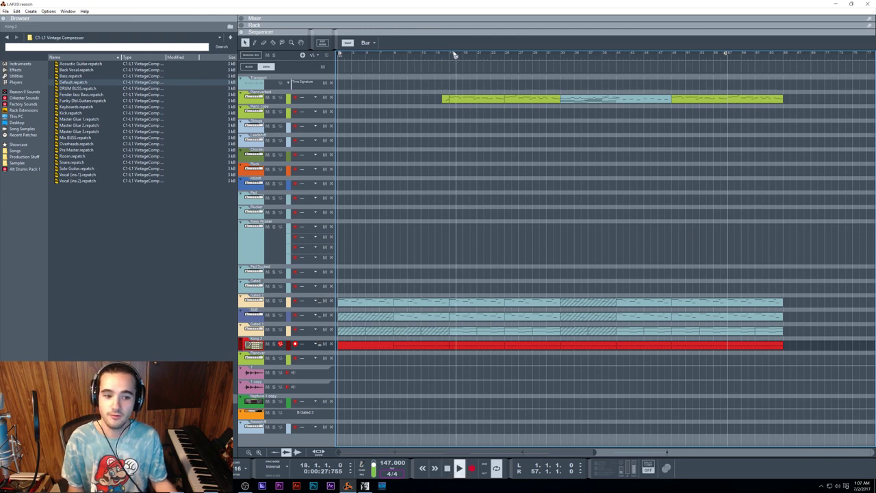
key(space)
Return to the song start and extend the loop end to bar 66
key(shift+Return)
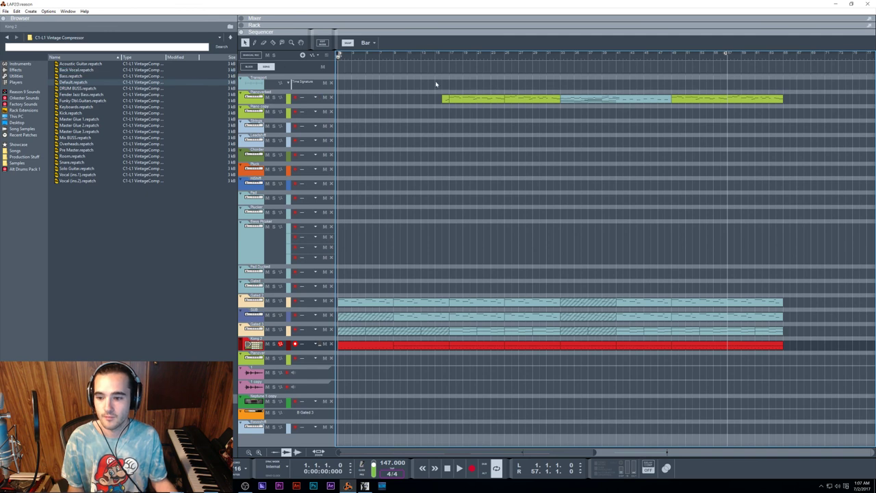
drag(725, 54, 788, 62)
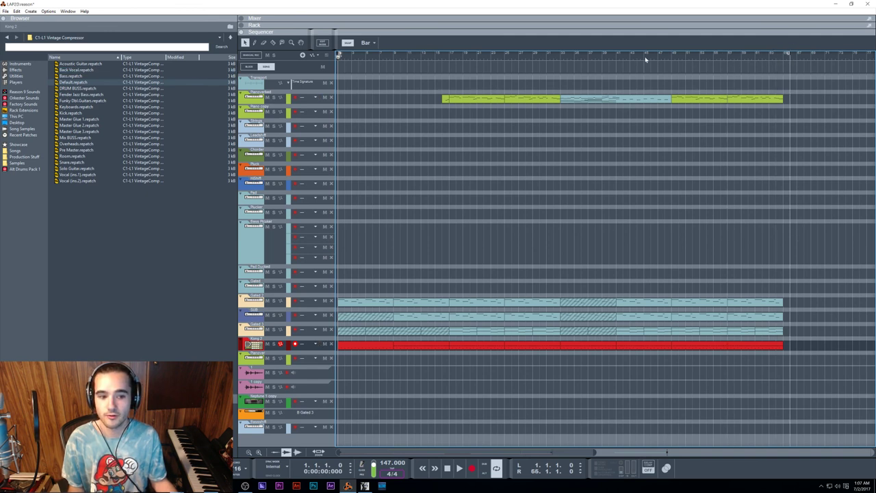
Set the loop end to bar 65 and play the song from the start
alt+click(783, 53)
key(space)
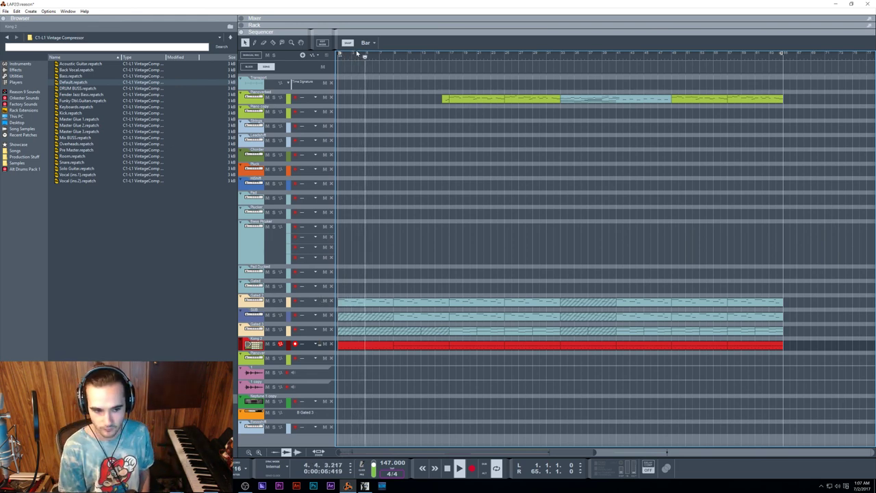
In the P2: SNARES mixer channel's EQ, try a high-pass filter at about 187 Hz, switch it off, and move the high-mid band to about 1.51 kHz
key(F6)
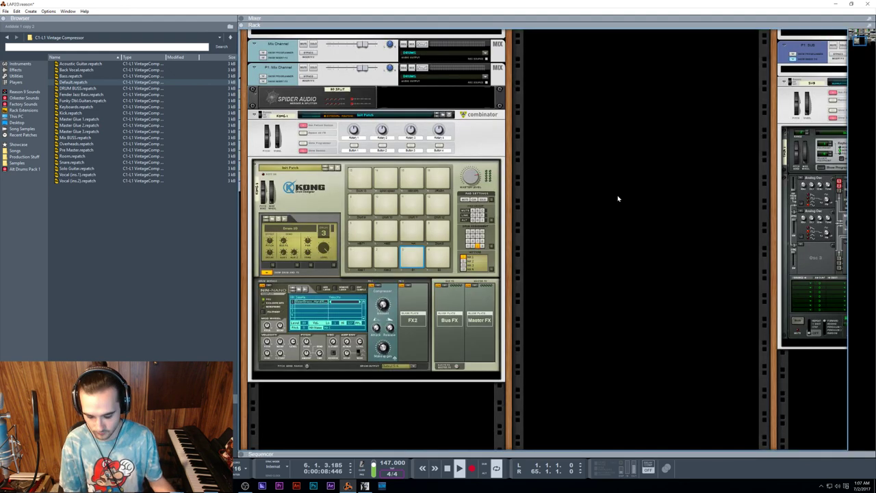
key(F5)
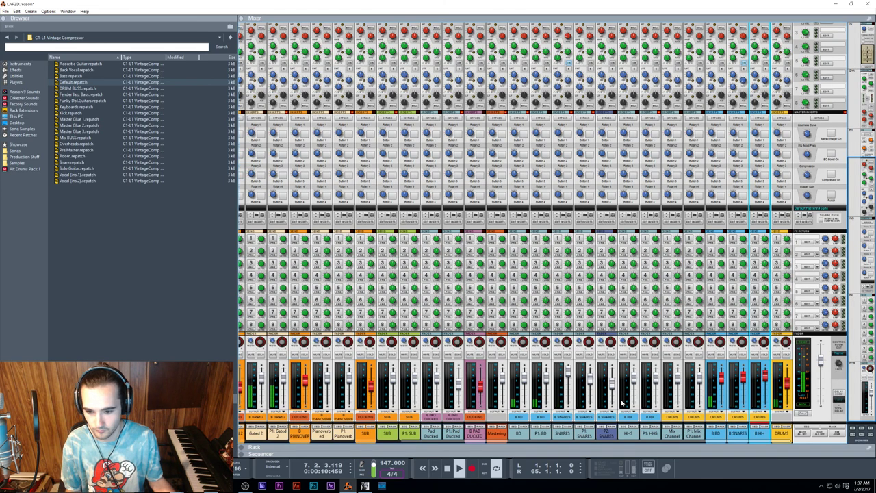
click(604, 434)
key(F2)
click(777, 74)
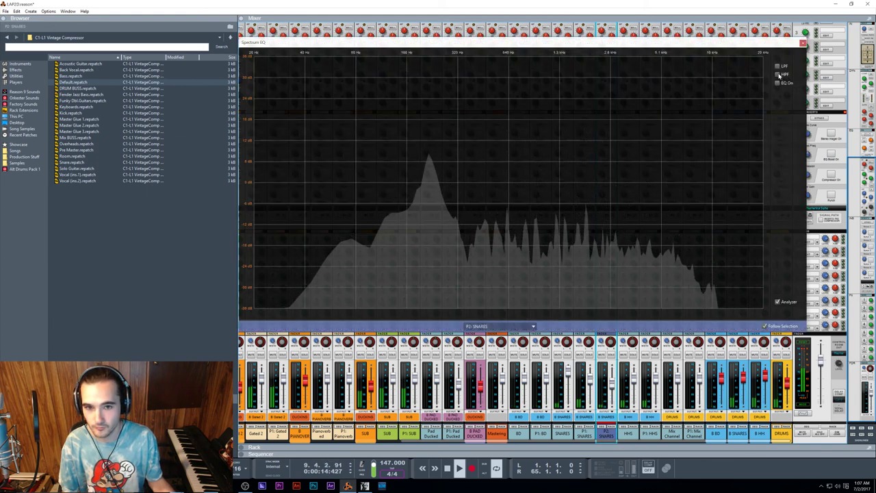
click(777, 83)
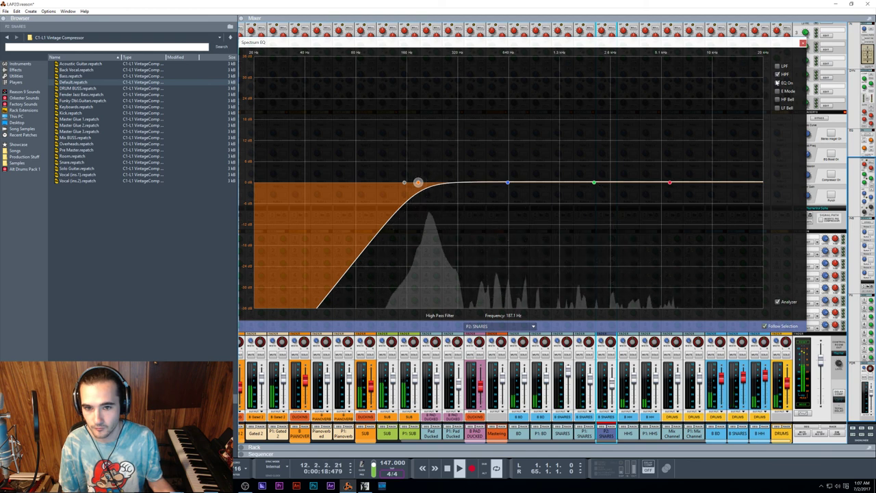
click(777, 73)
drag(594, 183, 572, 184)
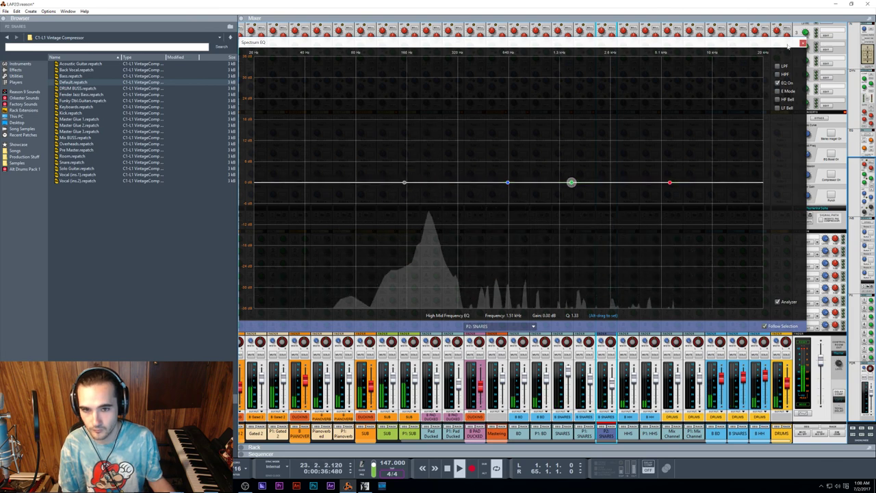
click(802, 44)
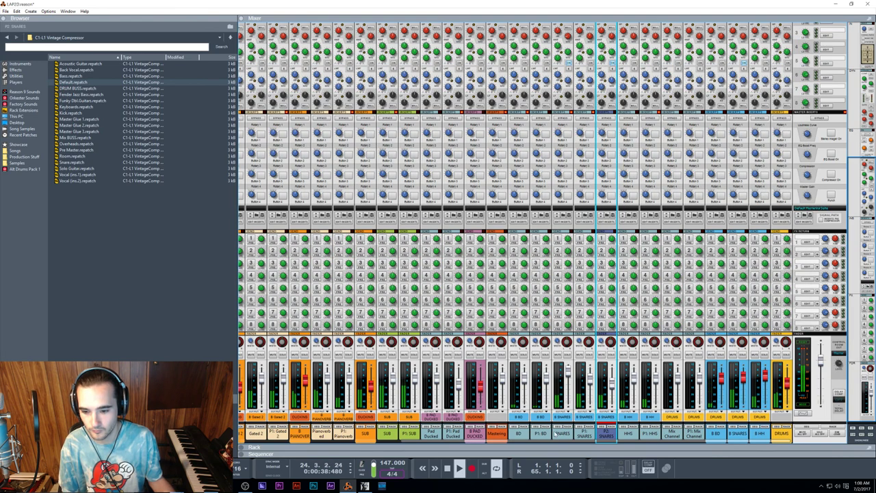
Try a high-mid boost of about 3.81 dB at 2.13 kHz on the SNARES channel, and reset its gain to zero
click(555, 433)
key(F2)
drag(593, 183, 597, 171)
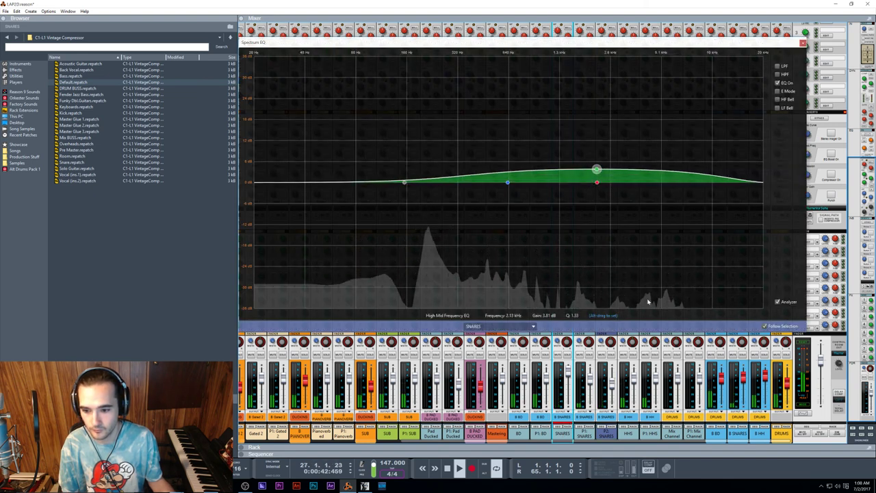
ctrl+click(597, 171)
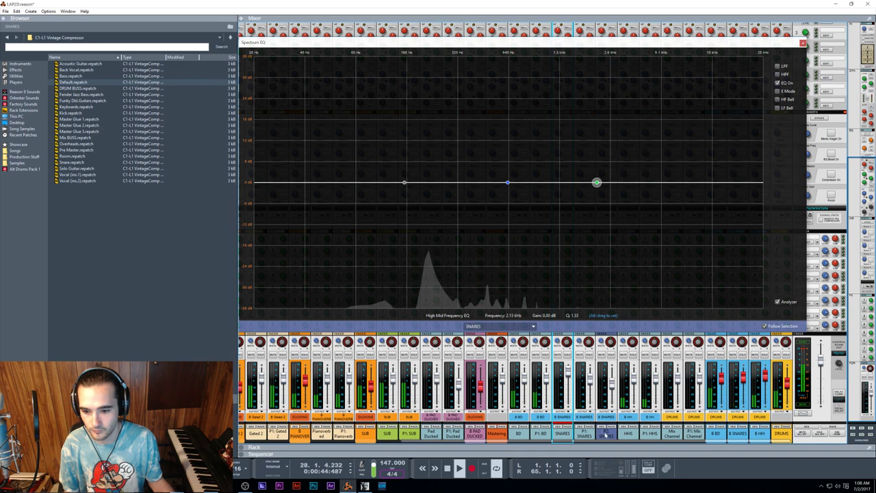
On the B SNARES channel, boost the high mids about 3.81 dB at 1.37 kHz and apply a high-pass filter at about 146 Hz
click(737, 433)
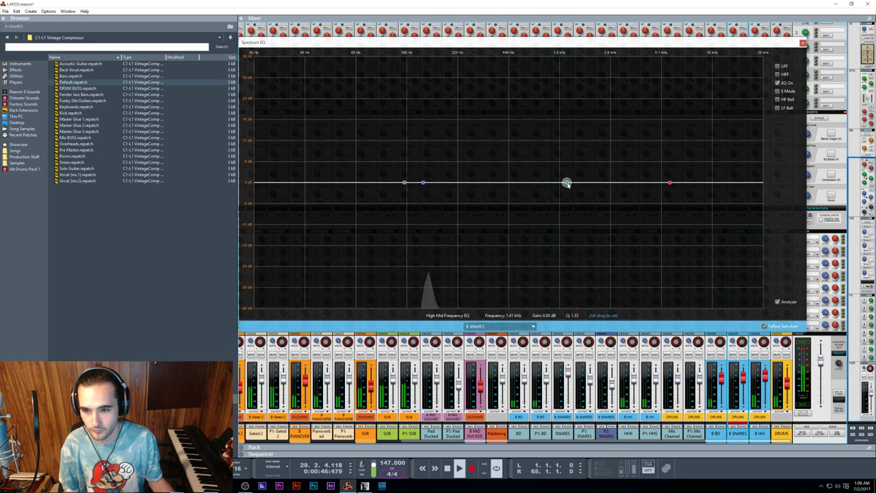
drag(567, 182, 566, 170)
click(777, 74)
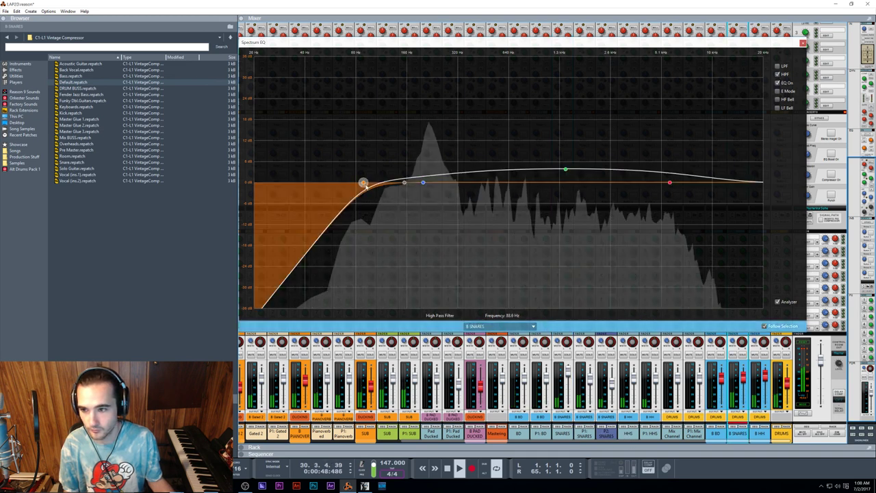
drag(362, 183, 400, 183)
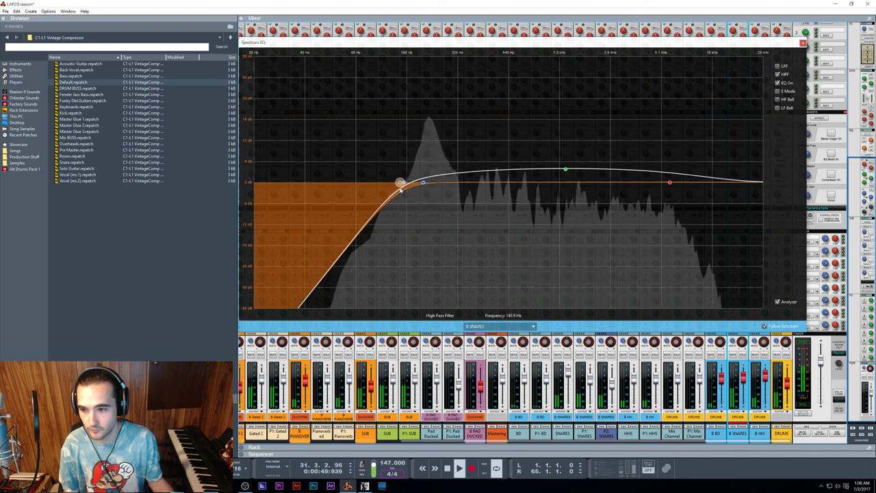
click(563, 169)
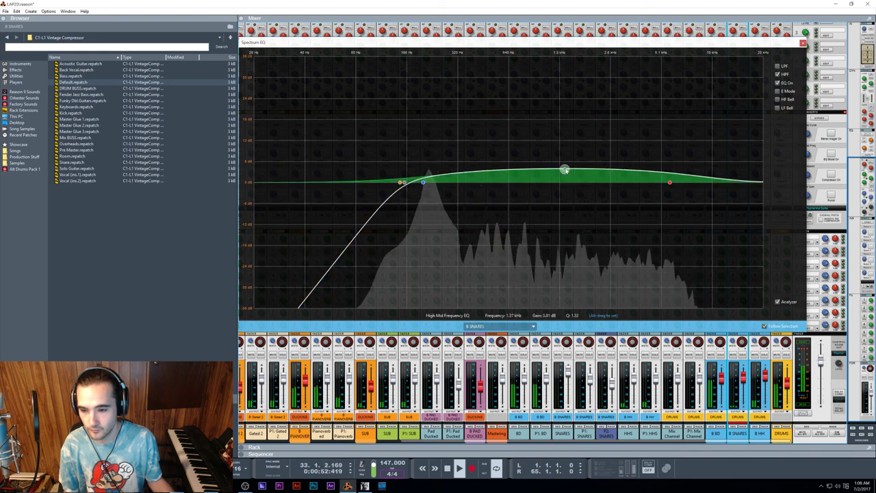
key(F7)
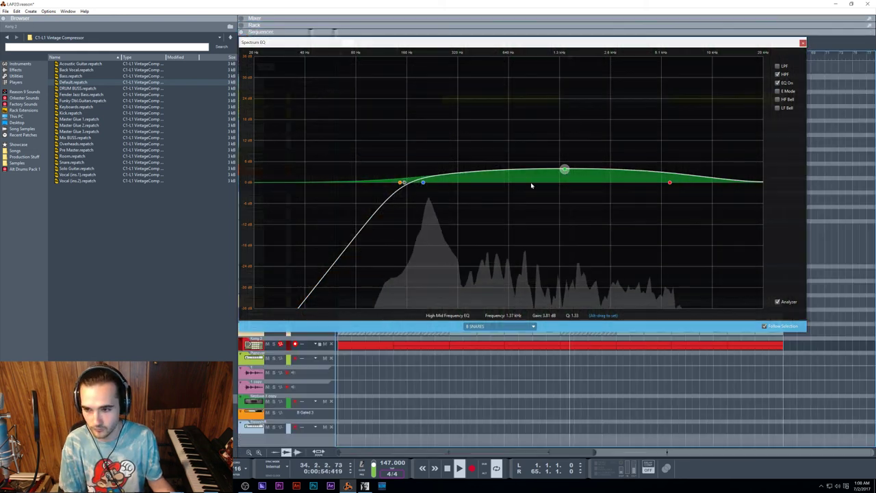
click(801, 43)
In the piano clip at bar 33, start the short notes late in bars 33 and 36 an eighth later and lengthen the notes before them
click(559, 58)
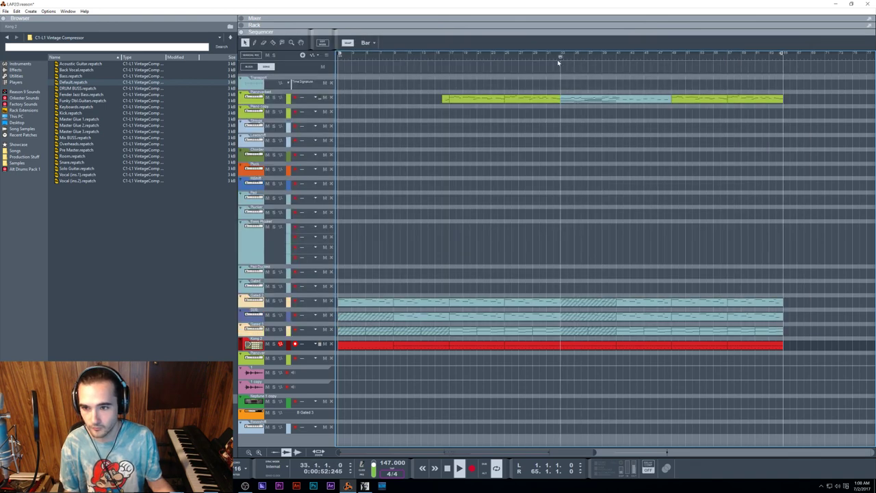
double_click(588, 100)
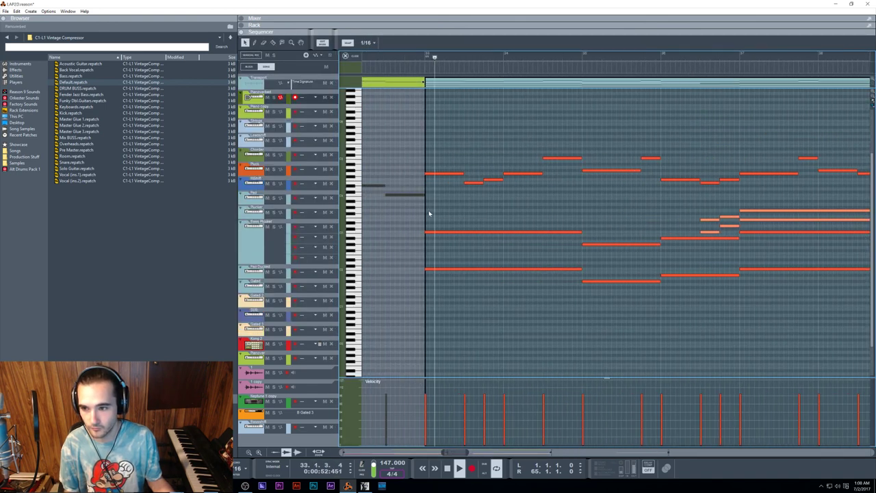
mouse_move(493, 179)
mouse_down()
mouse_move(502, 180)
mouse_move(485, 183)
mouse_move(493, 183)
mouse_up()
click(500, 180)
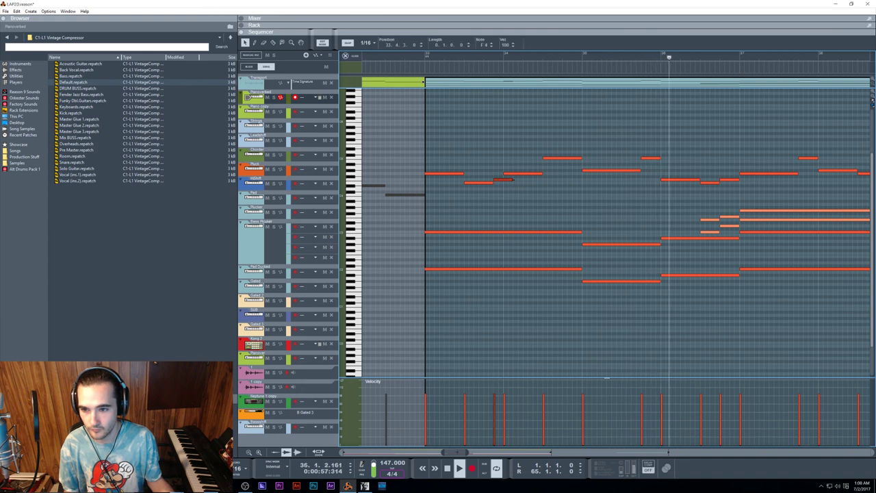
drag(709, 172, 728, 222)
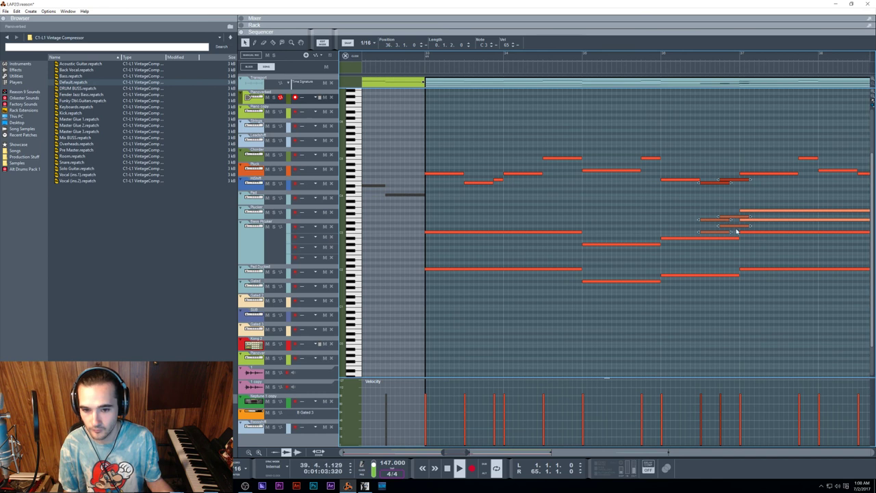
mouse_move(729, 232)
mouse_down()
mouse_move(719, 179)
mouse_move(721, 227)
mouse_up()
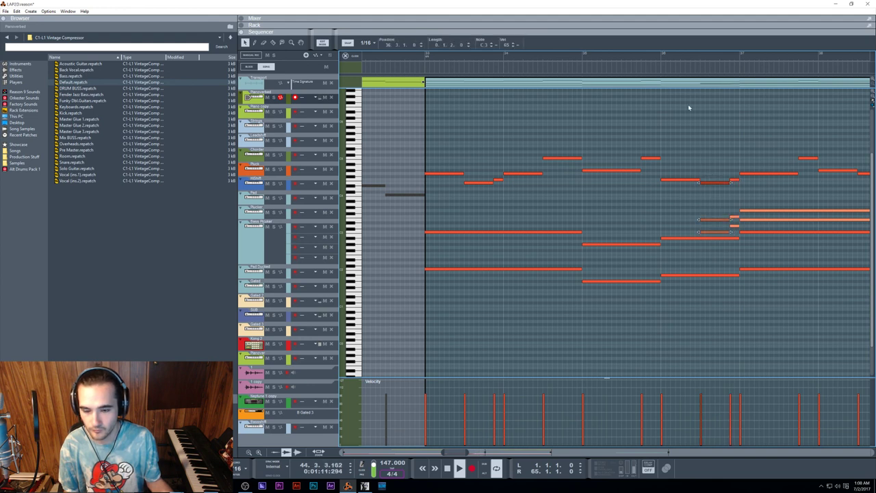
Replay from bar 36, copy the two-note E3 chord at bar 37 to bar 38 one semitone higher, and play from just before bar 37
click(662, 61)
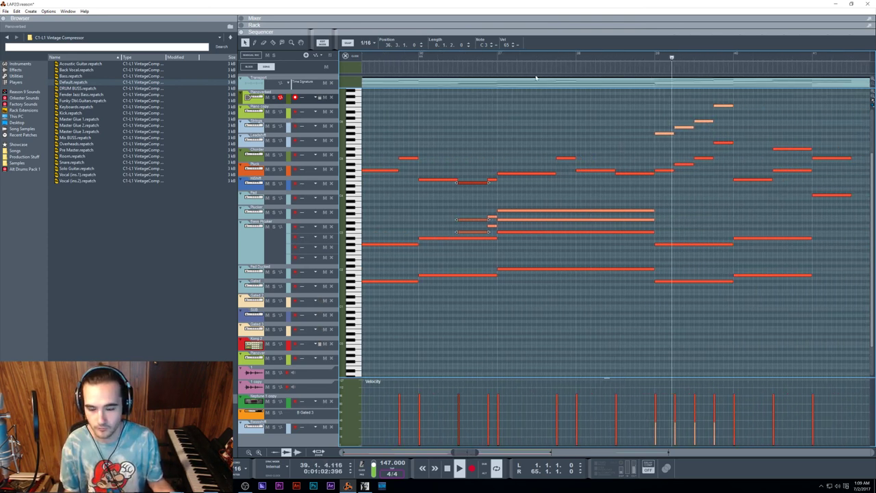
click(458, 60)
click(574, 190)
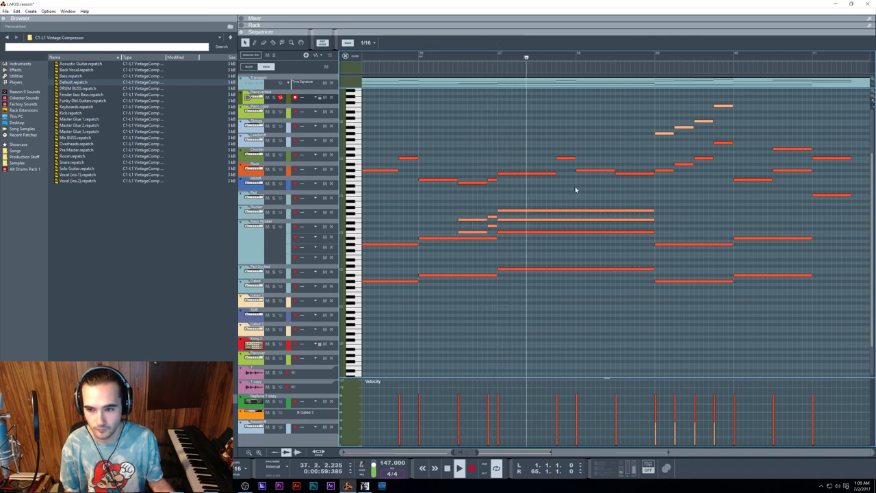
drag(573, 210, 653, 217)
drag(497, 56, 492, 55)
key(space)
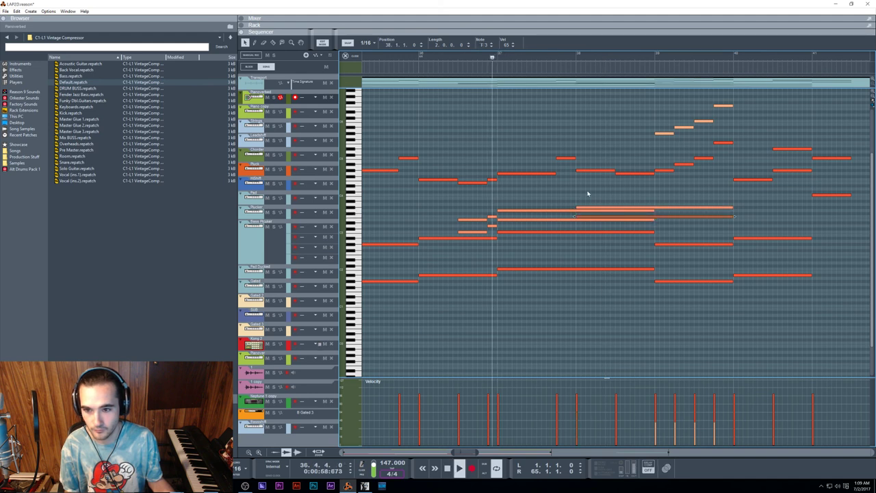
Trim the overlapping chords at bars 37 and 38 to one bar each and replay from bar 36
drag(574, 193, 607, 227)
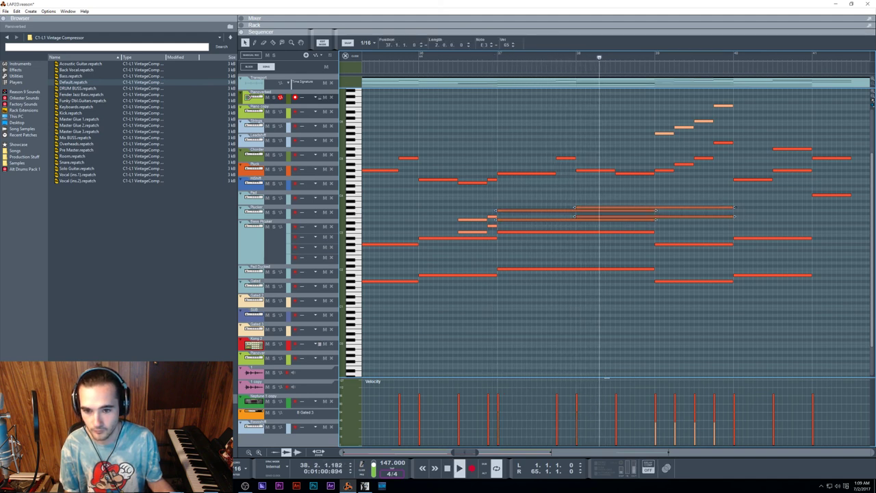
drag(733, 214, 653, 220)
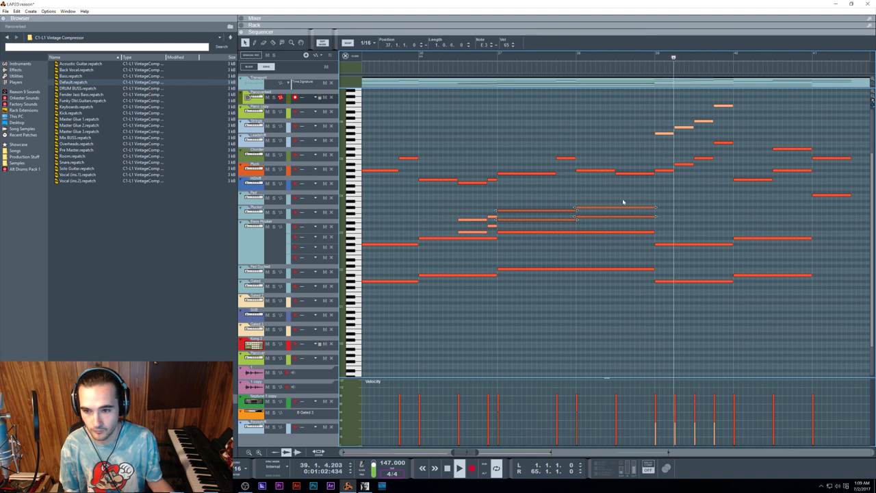
click(444, 59)
click(579, 202)
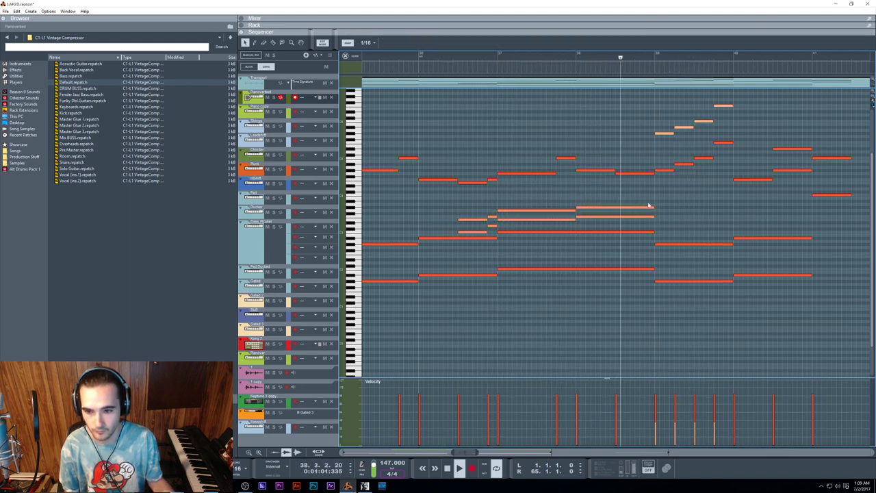
Shorten the bar 38 chord to half a bar and fill the second half with a copy of the bar 37 chord
drag(645, 203, 615, 216)
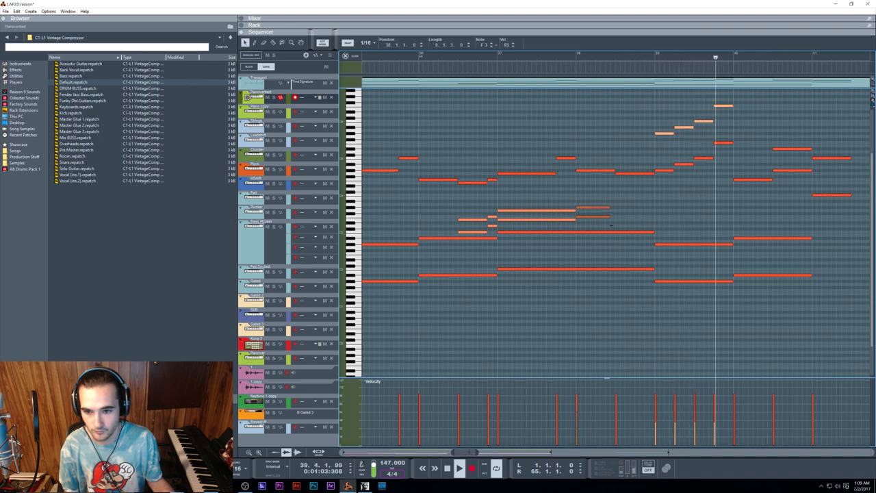
drag(565, 206, 564, 220)
key(space)
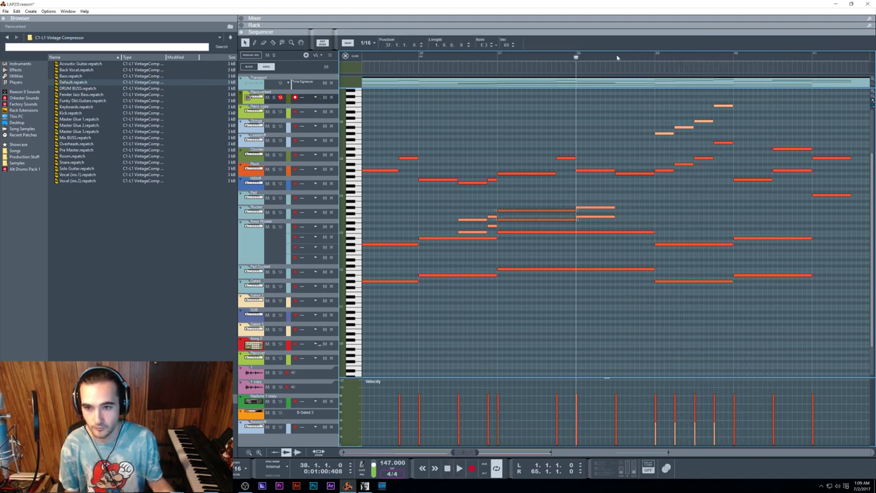
click(617, 58)
key(ctrl+v)
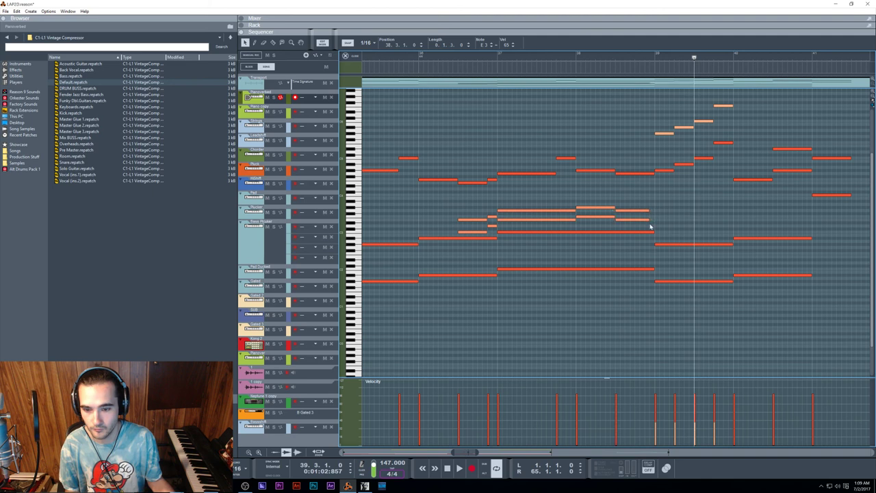
Shorten the bar 37 chord to three beats, place one-beat notes on beat 4 with C4 on top, and play from just before bar 36
mouse_move(568, 204)
mouse_down()
mouse_move(569, 222)
mouse_move(570, 209)
mouse_up()
click(569, 222)
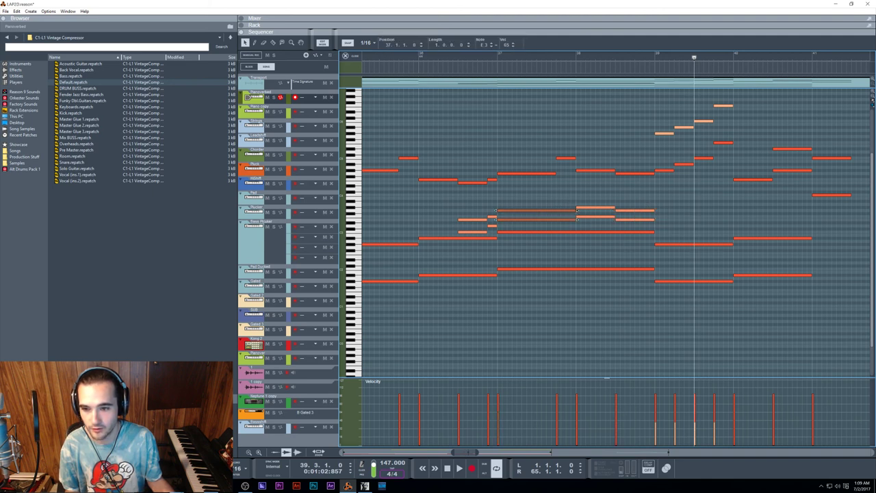
click(547, 222)
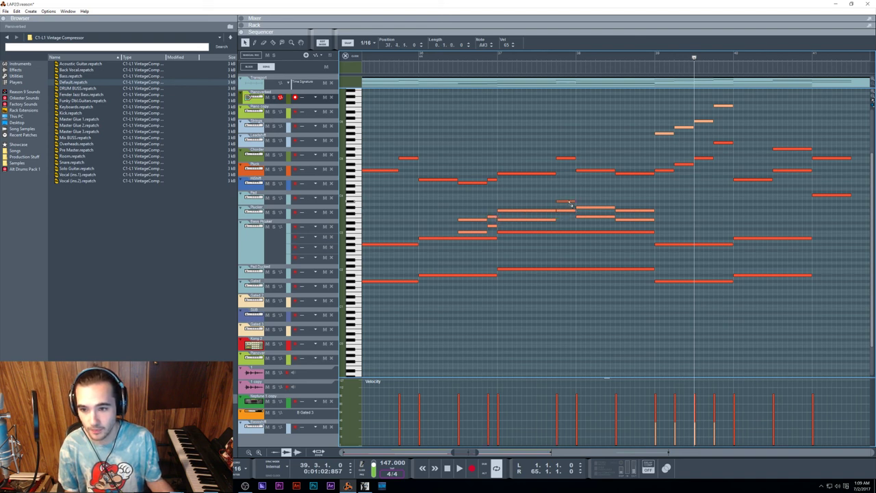
click(457, 62)
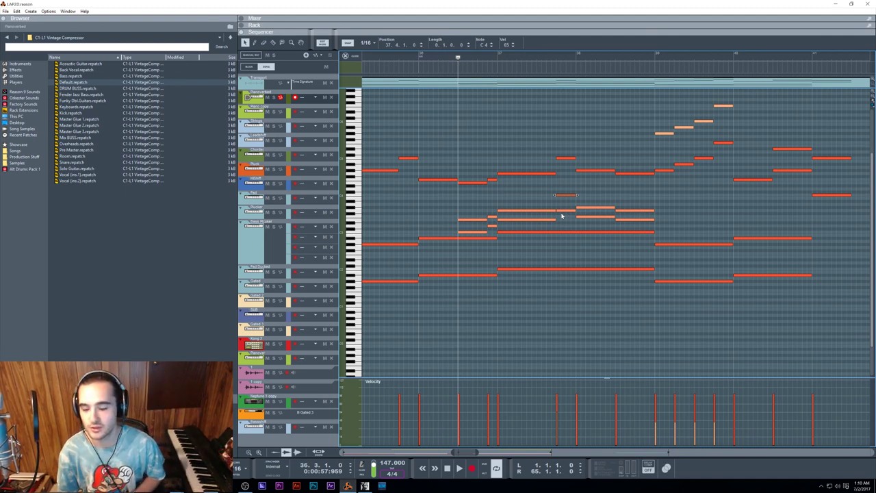
click(414, 59)
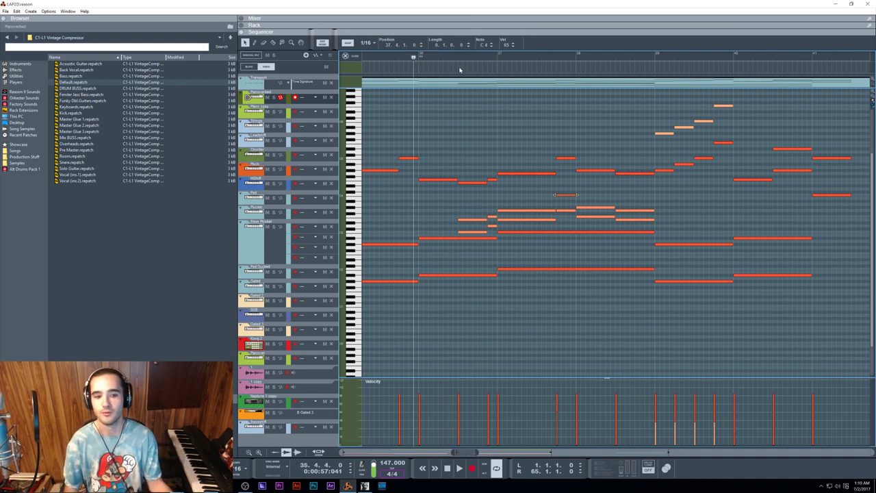
key(space)
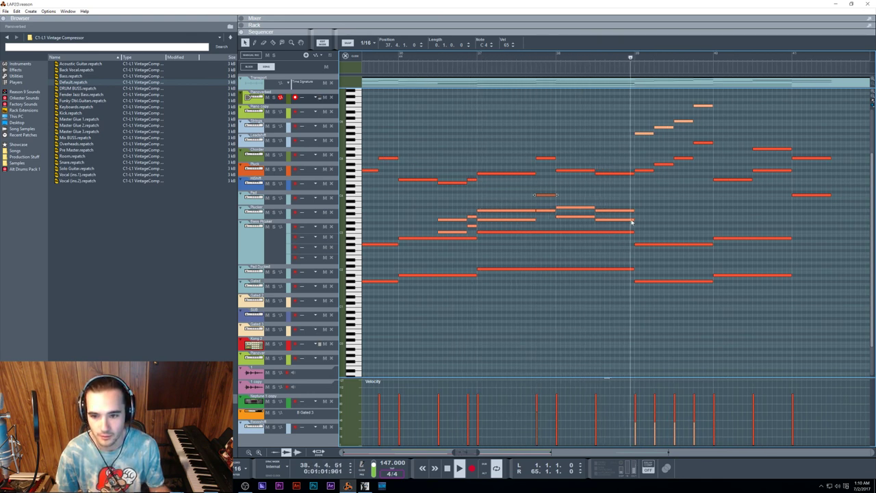
key(space)
Add one-bar D#3 and F3 notes at bar 39 and return the playback position to bar 38
drag(625, 220, 652, 230)
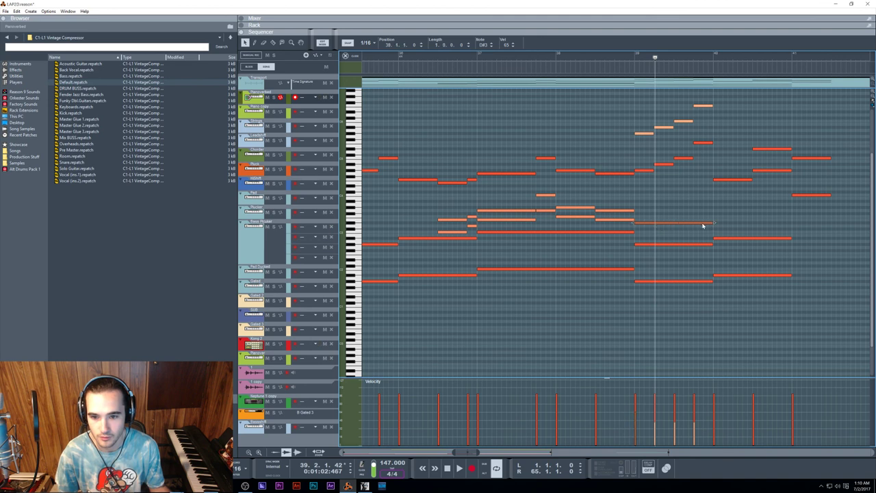
drag(702, 226, 702, 216)
click(556, 56)
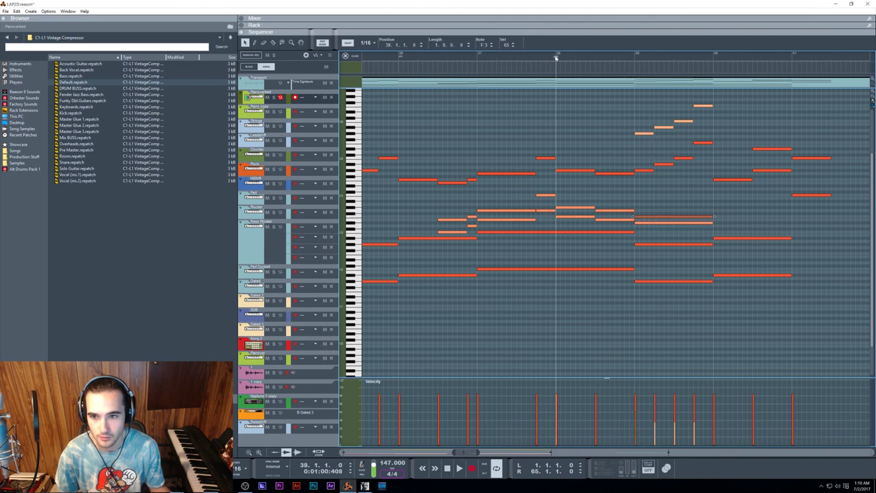
Try the lower harmony note at bar 39 on D3 and move it back to D#3
key(space)
key(space)
drag(638, 223, 638, 227)
key(space)
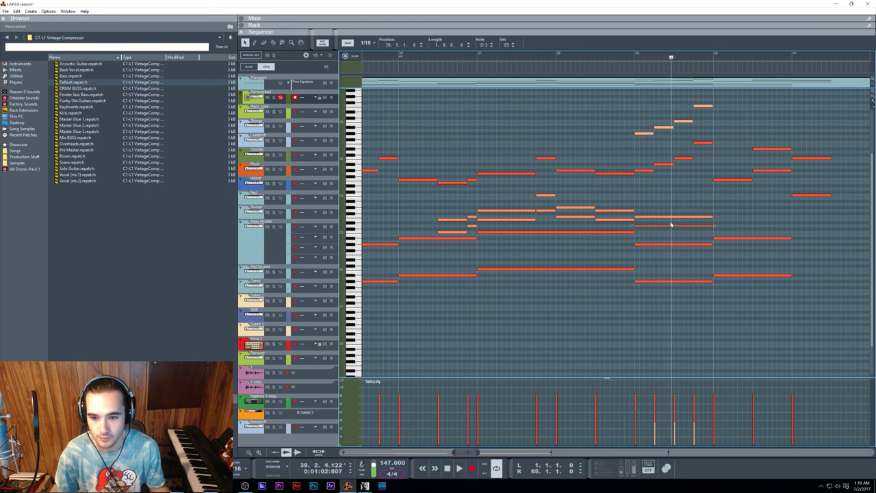
drag(667, 226, 659, 216)
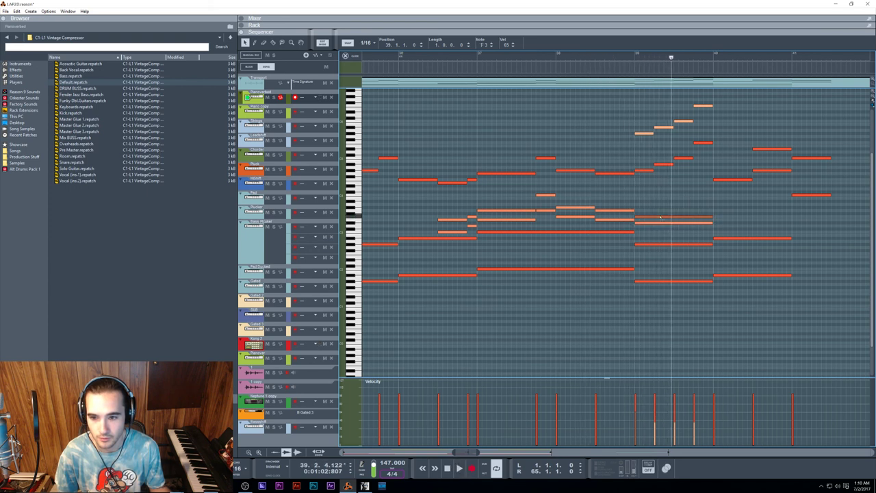
Lower the bar 39 D#3 harmony note to C3, auditioning the passage from bar 37 and from just before bar 38
click(634, 59)
key(space)
click(502, 58)
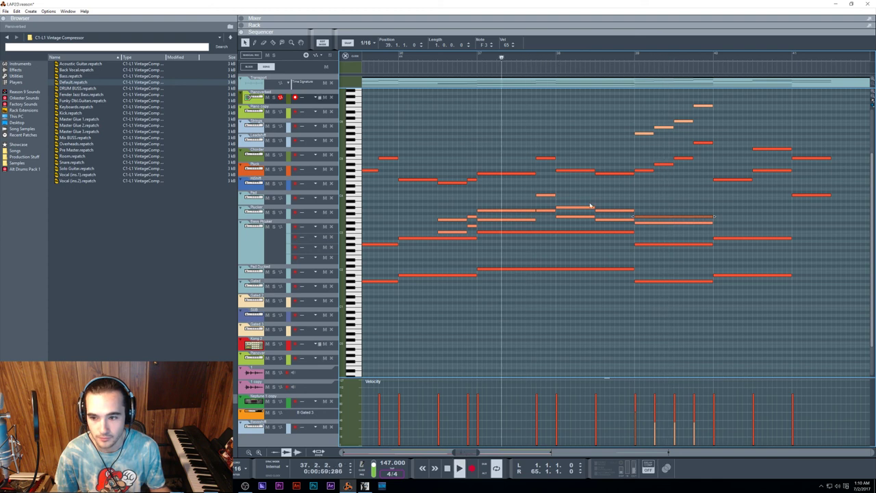
click(647, 223)
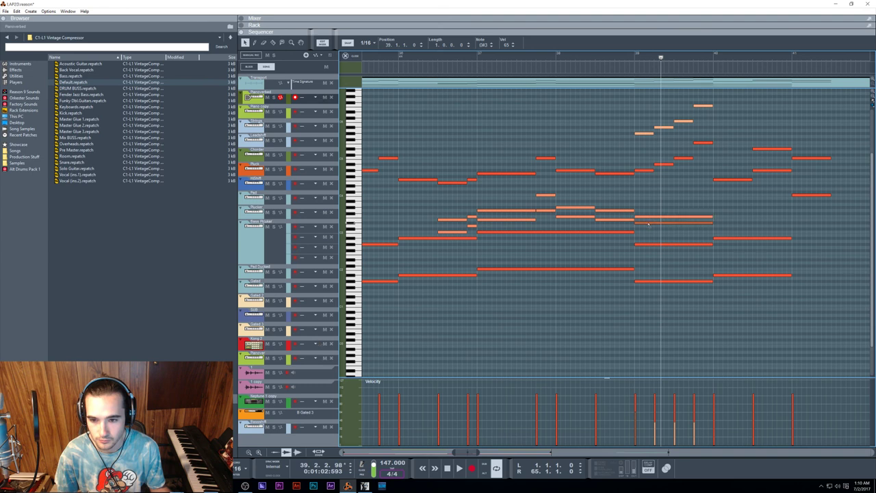
click(648, 220)
click(648, 229)
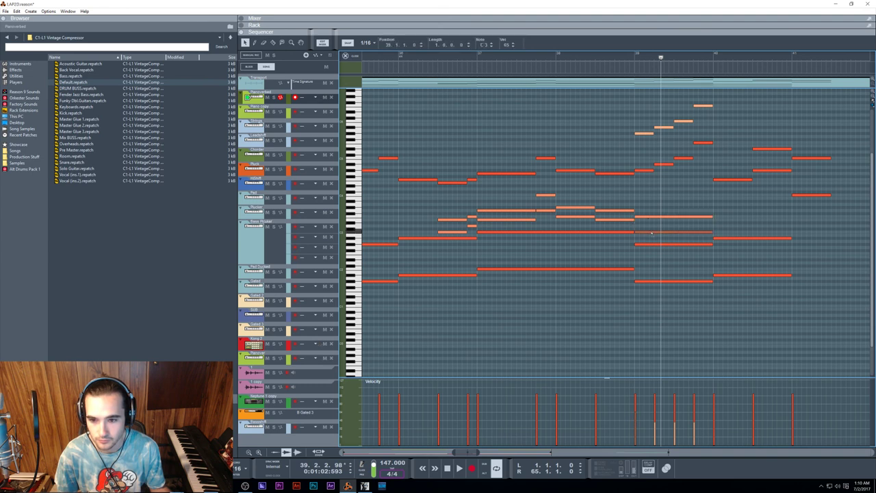
click(630, 58)
key(space)
click(551, 58)
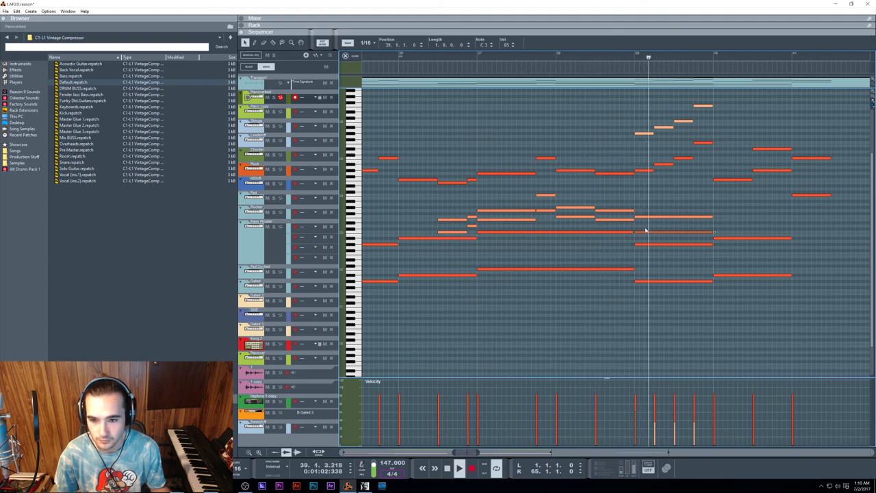
Copy the two bar 39 harmony notes to bar 40, placing them on G3 and D#3, and play the result
key(space)
drag(662, 218, 745, 213)
click(693, 234)
drag(691, 233, 774, 226)
key(space)
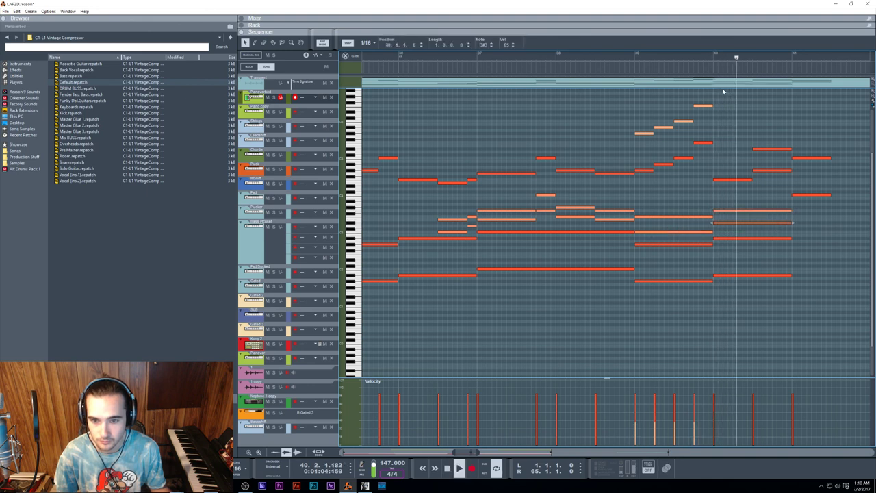
Select the single melody notes in bars 42 to 48 and raise them an octave, setting the first note to G#4
key(shift+Tab)
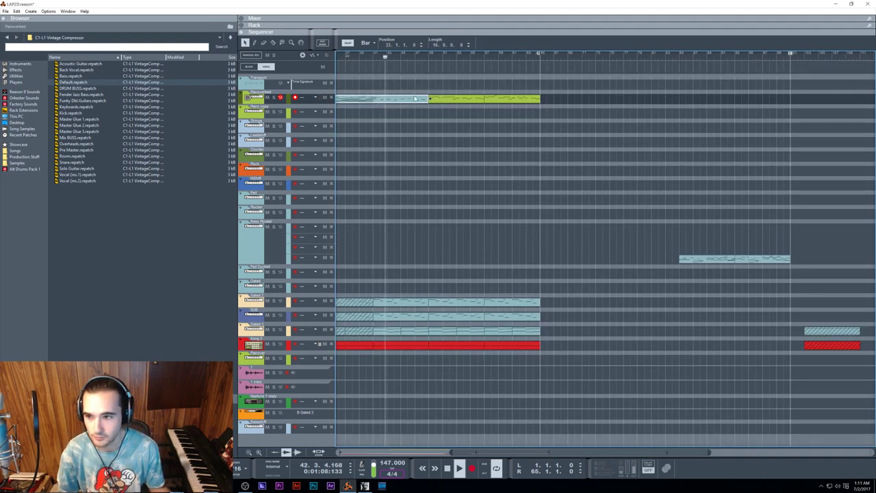
key(shift+Tab)
drag(506, 170, 749, 245)
drag(762, 248, 533, 161)
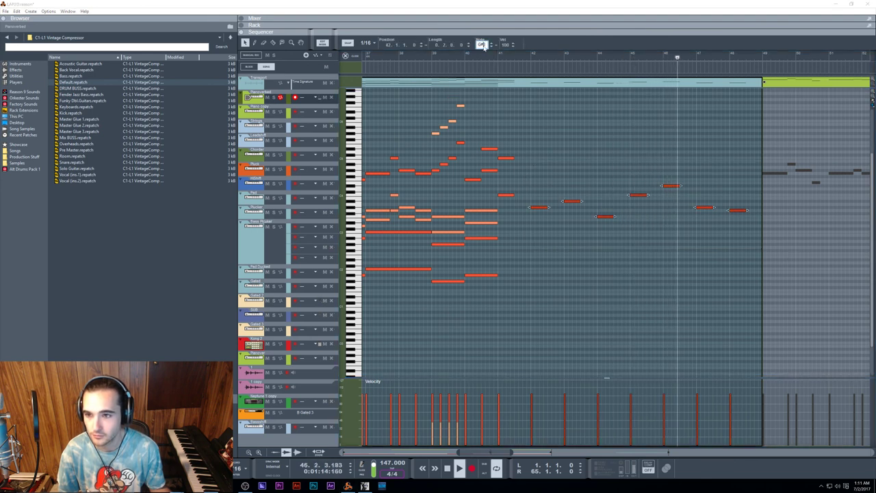
text(G#4)
key(Return)
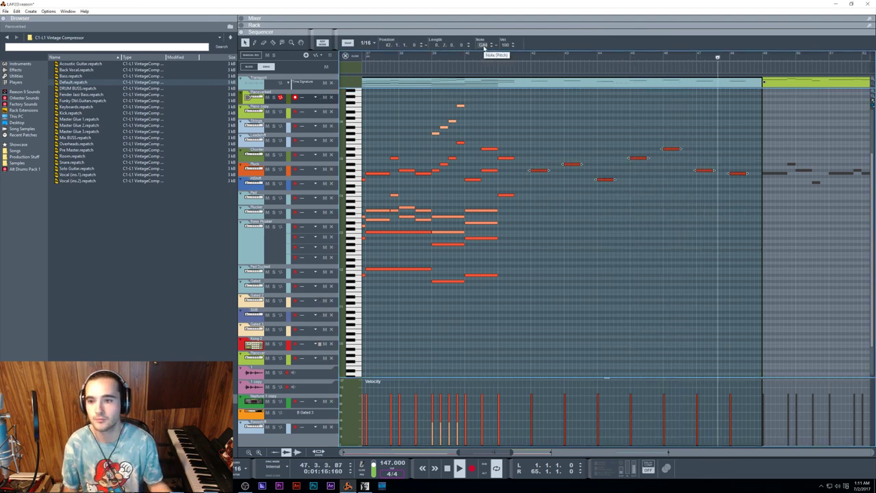
Audition the raised melody from bar 40 and again from bar 43 in the arrangement
click(462, 64)
click(463, 57)
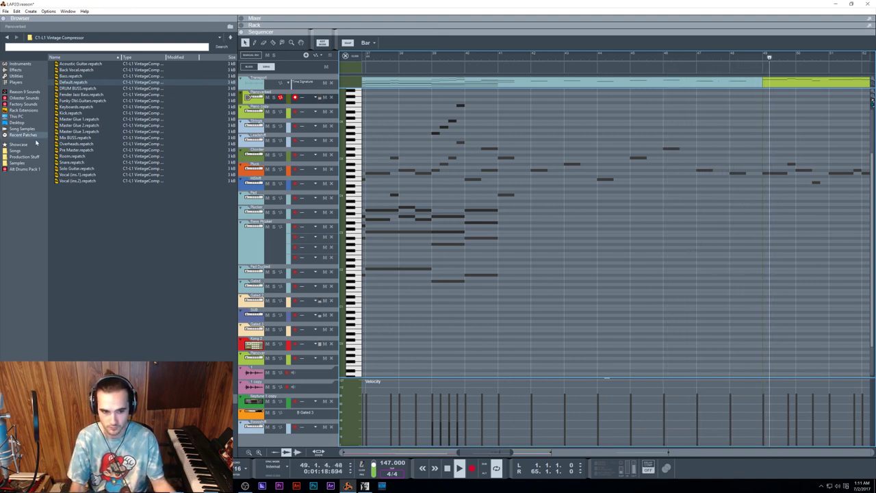
double_click(696, 255)
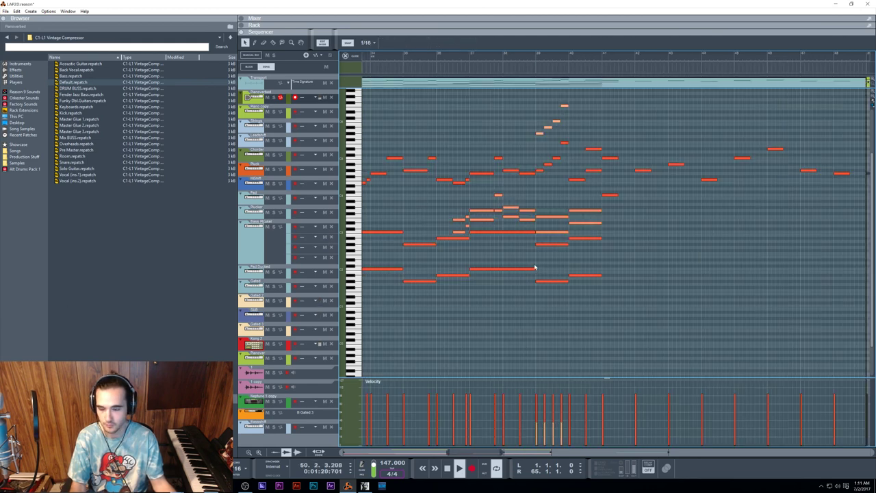
key(Escape)
scroll(520, 249, left, 1)
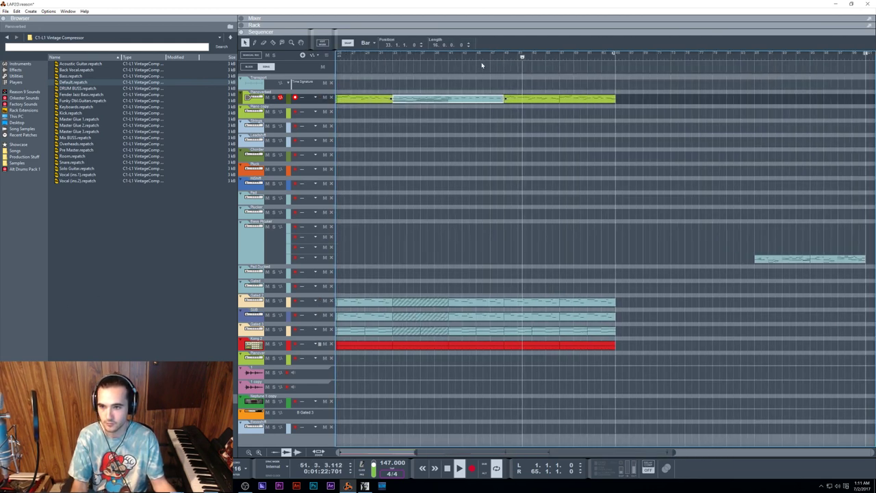
click(462, 56)
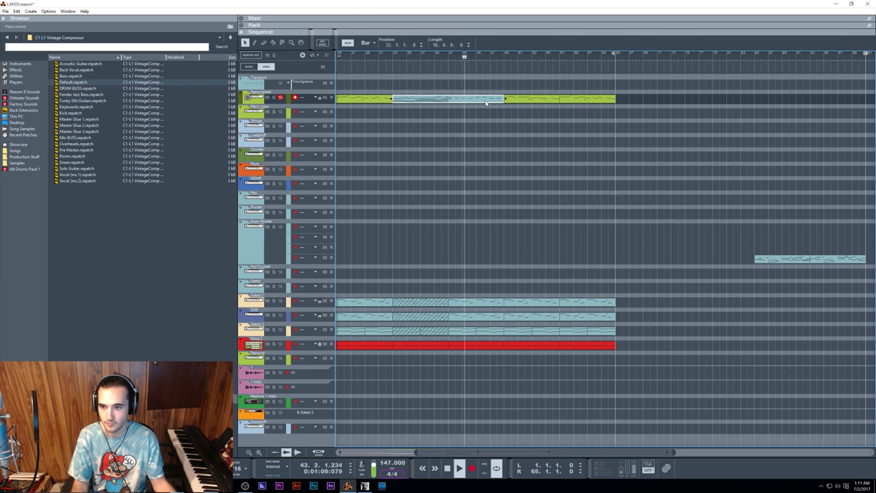
Lower the melody notes in bars 45 to 48 by an octave, setting the first note to C4, and replay from bar 46
double_click(486, 100)
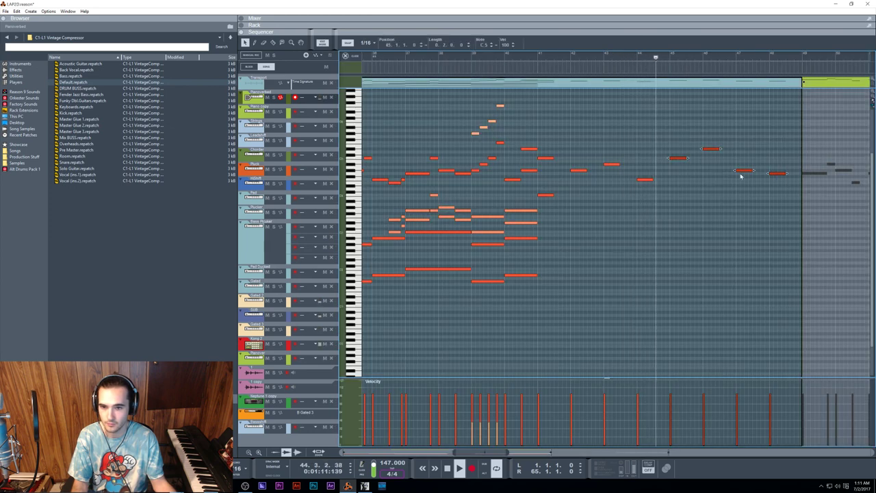
double_click(483, 44)
text(C)
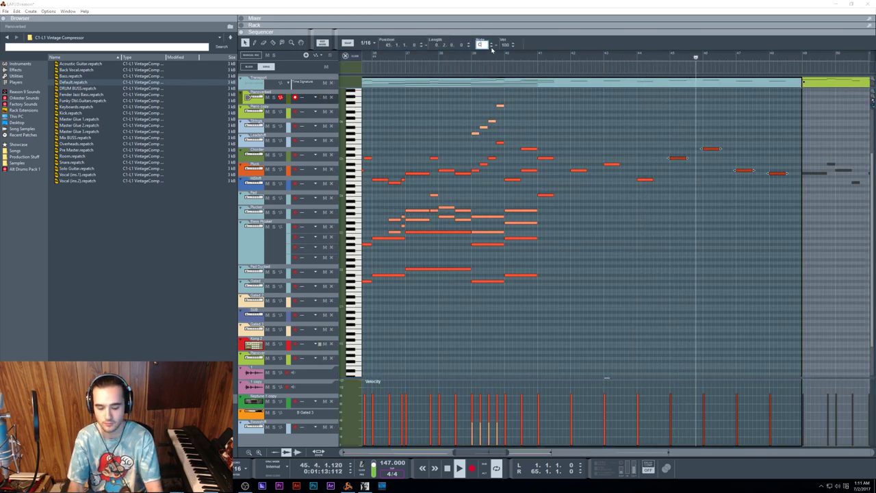
text(4)
key(Return)
click(740, 180)
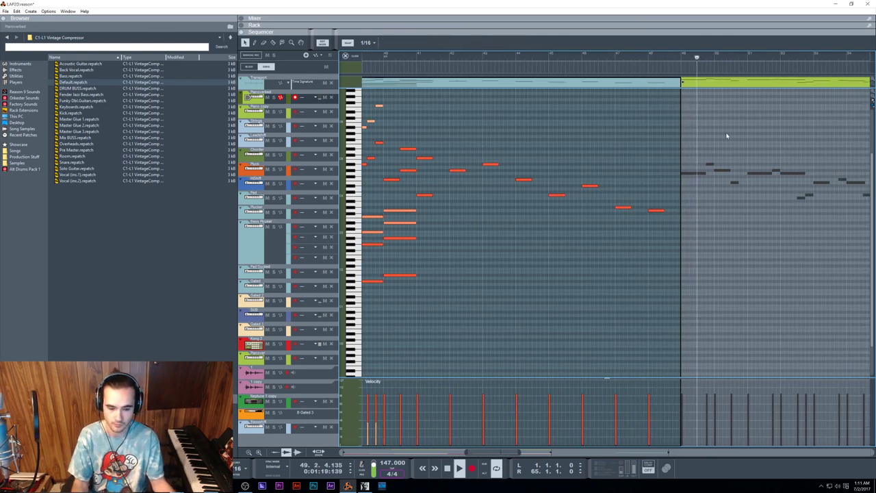
click(579, 64)
click(580, 57)
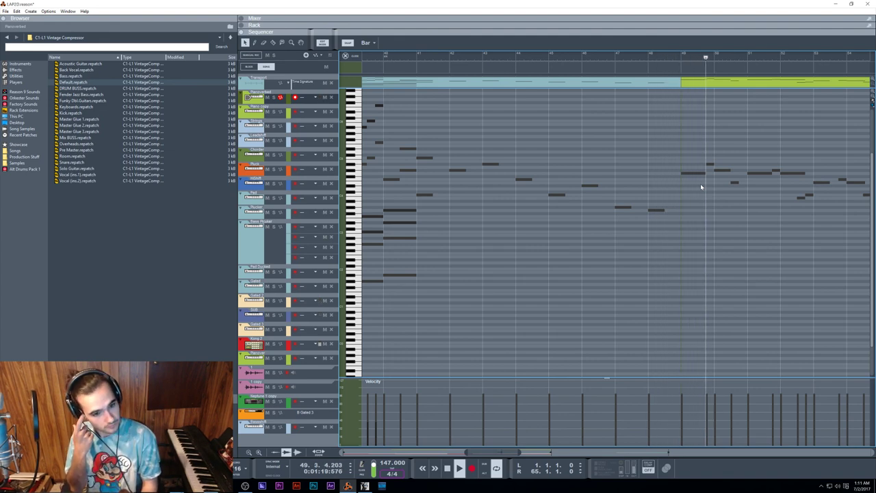
Return to the full arrangement and play the transition into bar 49 from bar 48
key(shift+Tab)
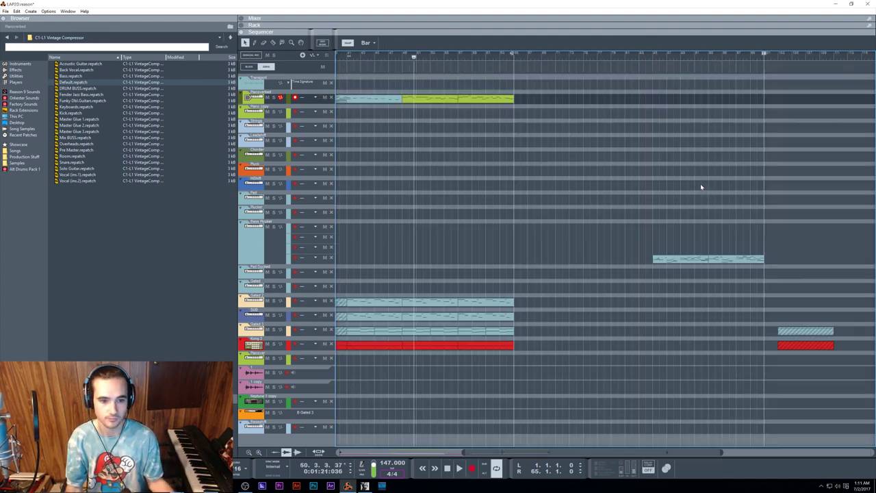
click(369, 56)
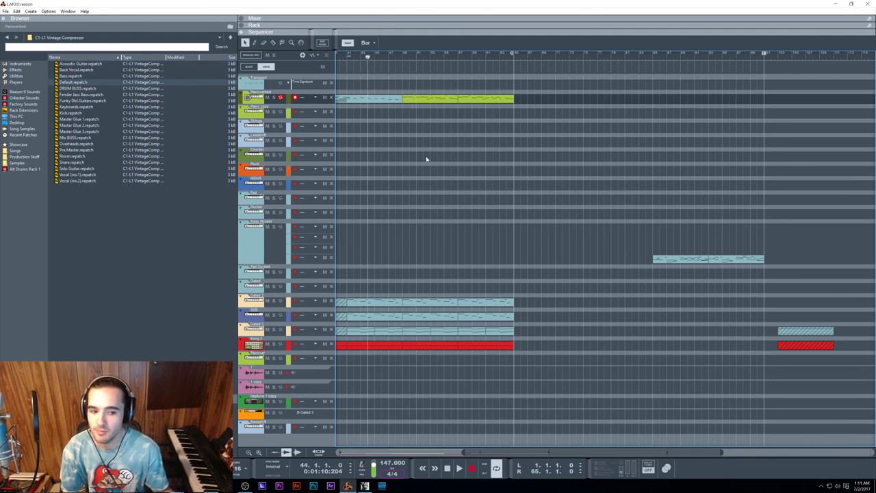
scroll(416, 178, left, 3)
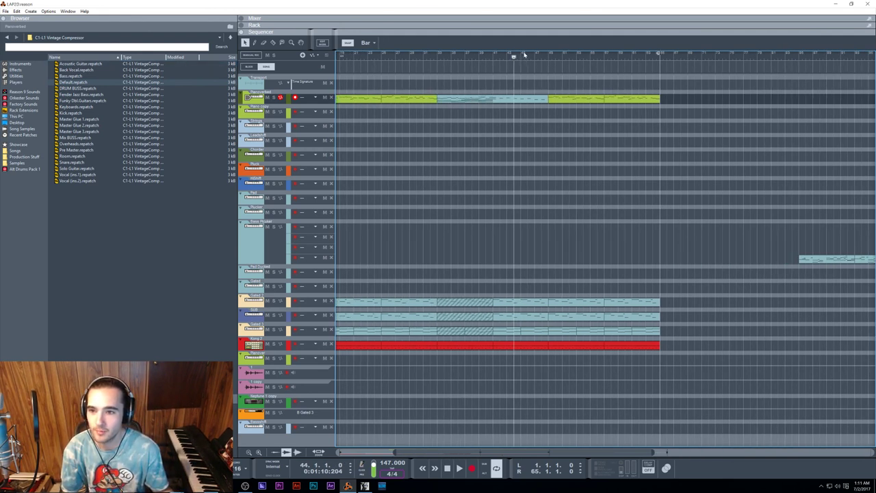
click(527, 56)
drag(556, 57, 542, 54)
key(space)
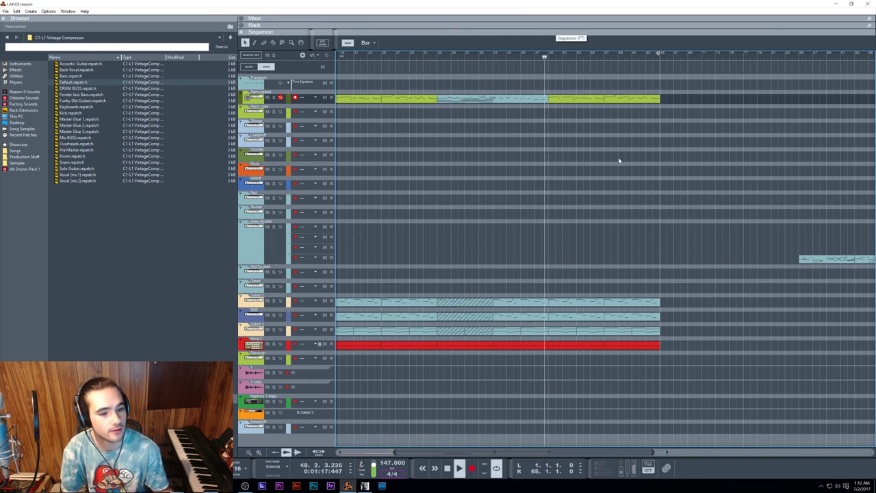
Move the leftover clips beyond bar 65 farther right along the timeline together, so the first starts at bar 107
scroll(541, 179, right, 2)
scroll(542, 179, down, 3)
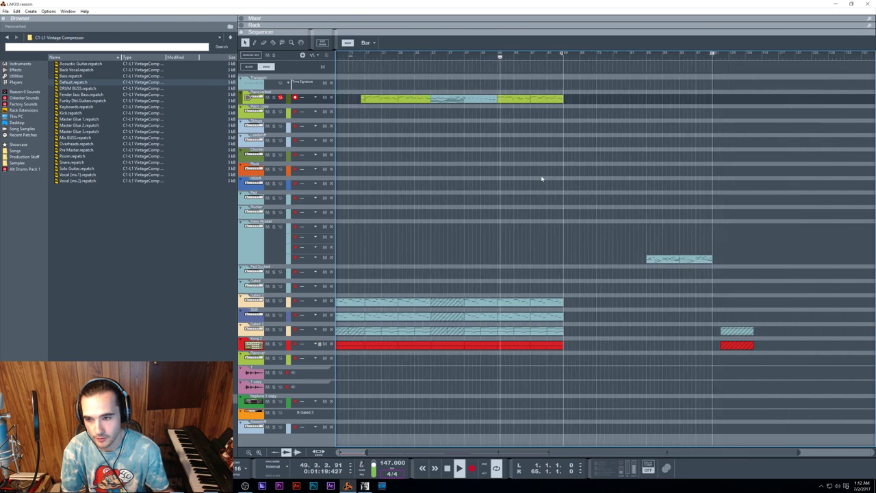
drag(662, 209, 787, 394)
mouse_move(786, 394)
mouse_down()
mouse_move(681, 348)
mouse_move(626, 254)
mouse_up()
drag(643, 258, 719, 258)
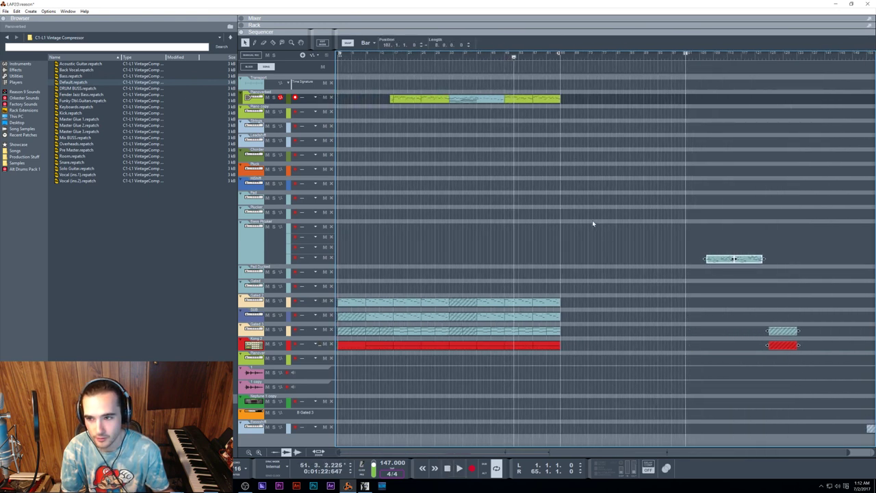
Review the song's sections by moving the playback position between bars 1, 32, 33, 45, 62 and 65
drag(563, 56, 550, 82)
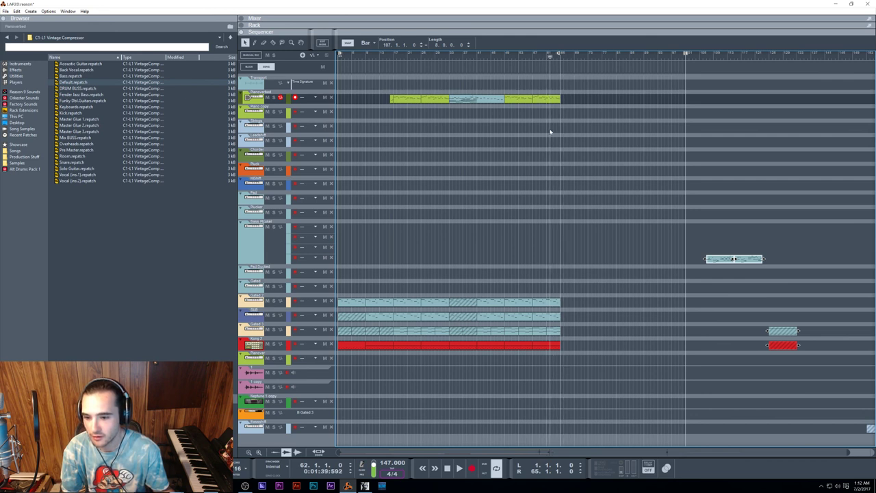
drag(549, 131, 525, 150)
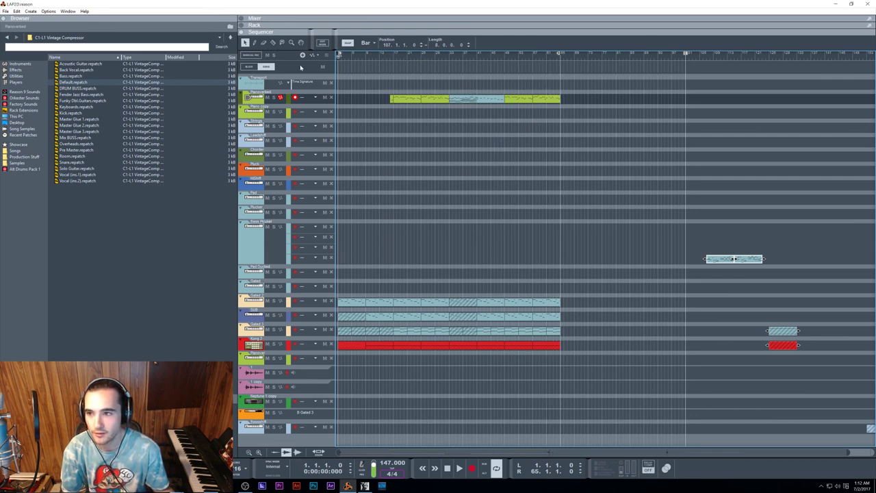
drag(466, 57, 565, 81)
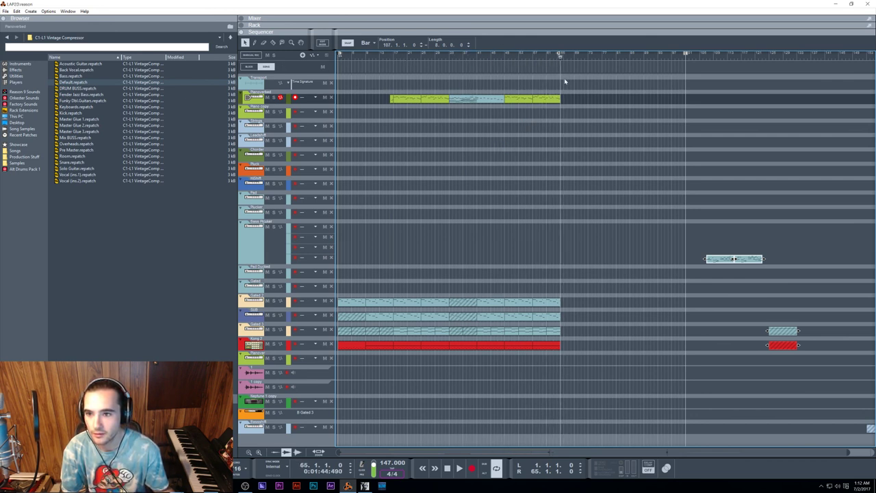
mouse_move(468, 187)
mouse_down()
mouse_move(294, 237)
mouse_move(373, 256)
mouse_move(342, 232)
mouse_up()
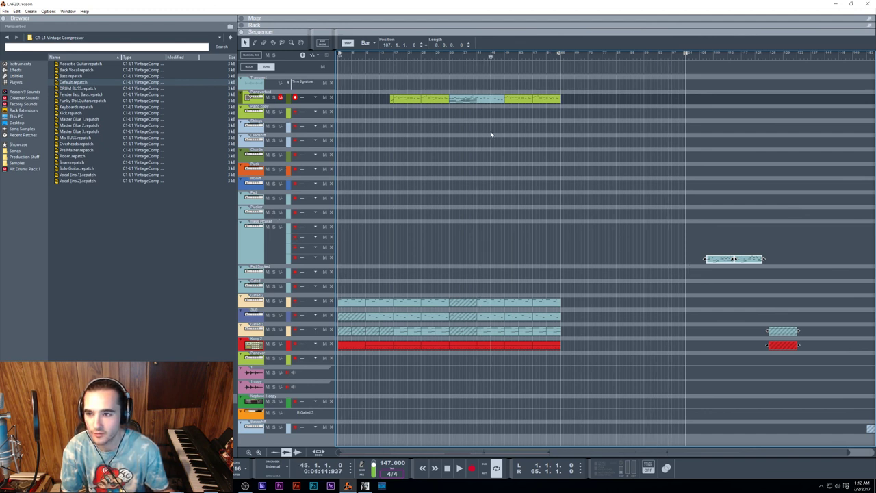
mouse_move(490, 134)
mouse_down()
mouse_move(438, 138)
mouse_move(456, 139)
mouse_move(450, 144)
mouse_up()
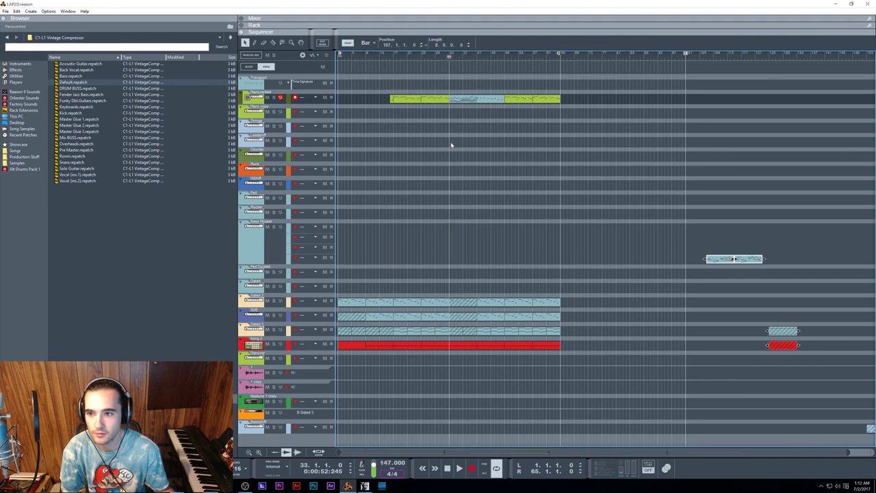
drag(448, 68, 447, 63)
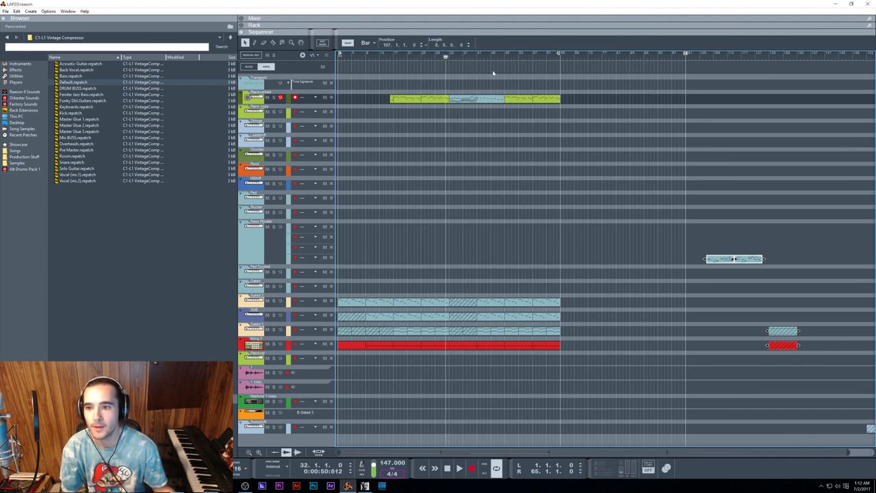
drag(450, 60, 449, 59)
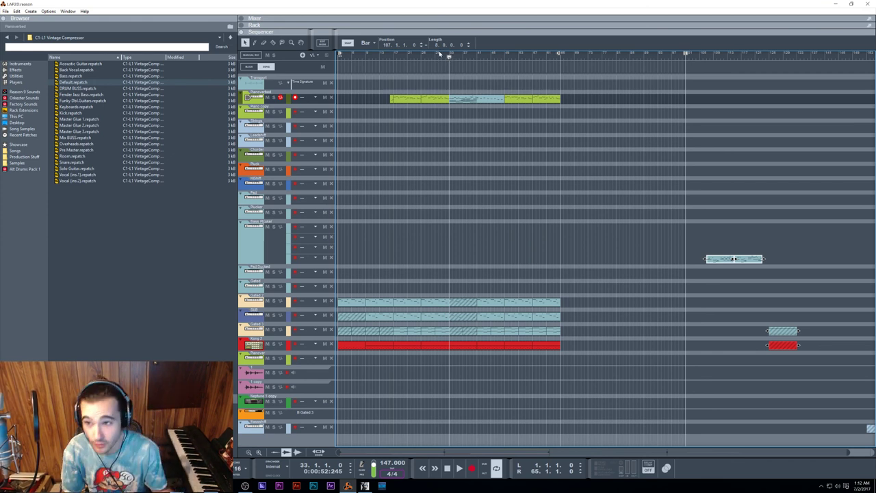
Play the song from bar 1 and bring up the mixer channels during playback
drag(439, 53, 155, 96)
key(space)
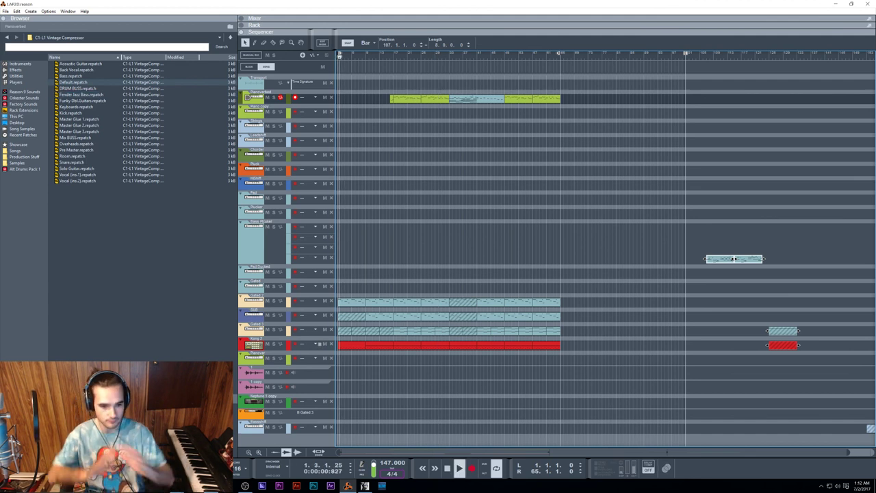
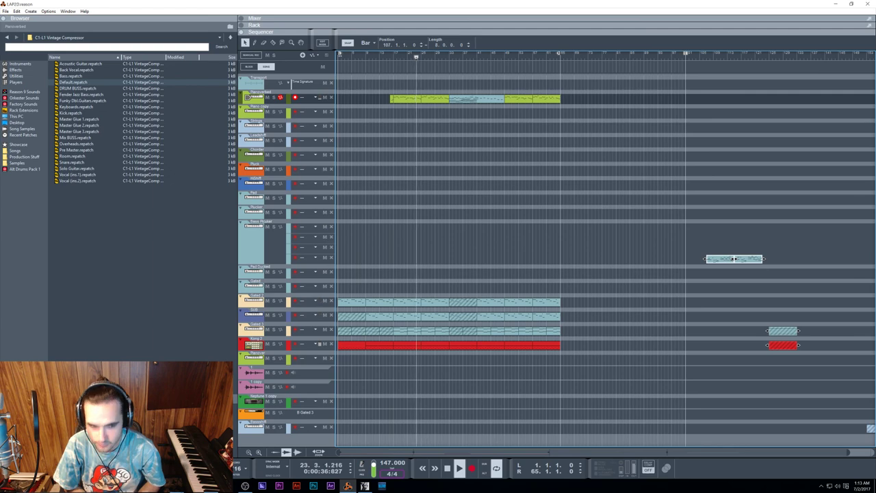
key(F6)
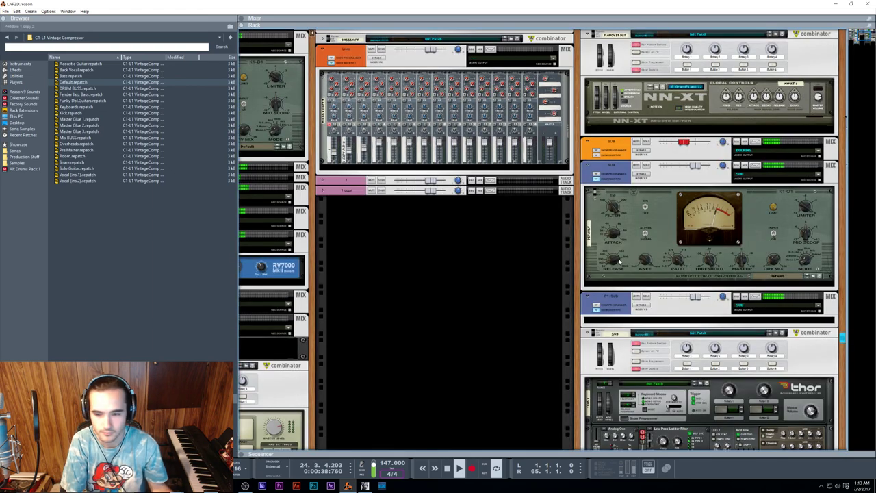
key(F7)
key(F5)
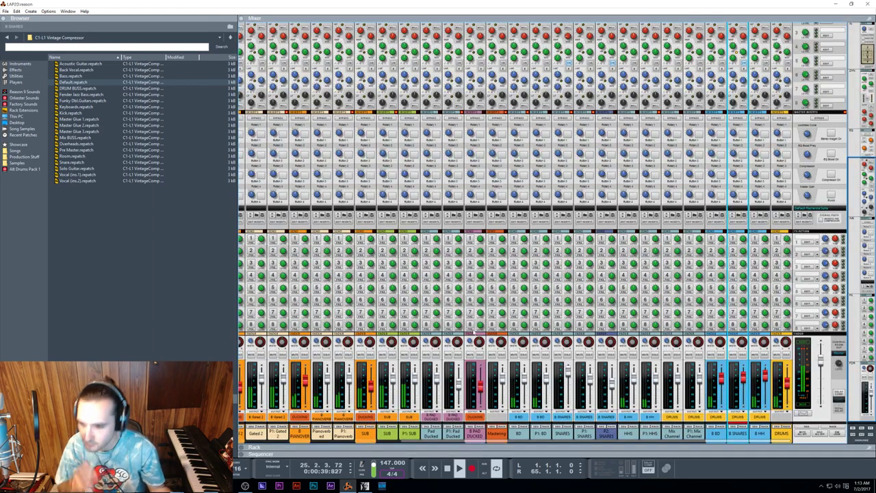
Adjust the B Gated 3 bus fader slightly in the mixer during playback
click(404, 432)
scroll(387, 387, left, 4)
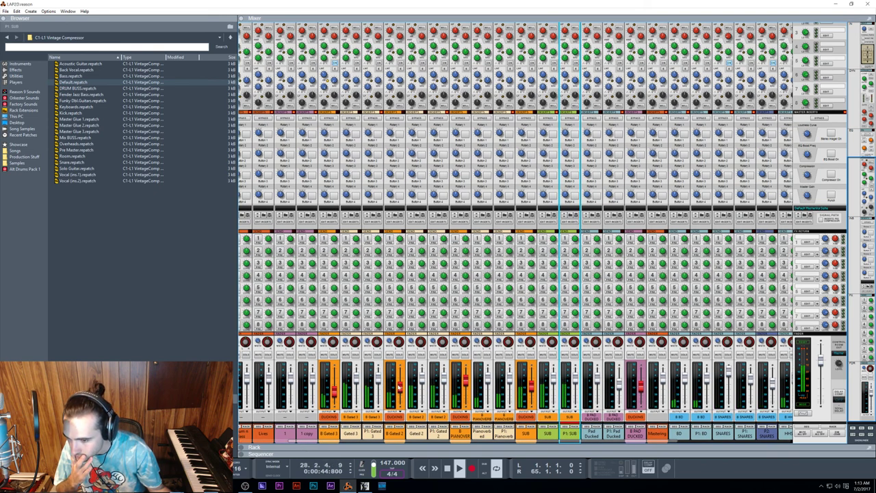
click(334, 391)
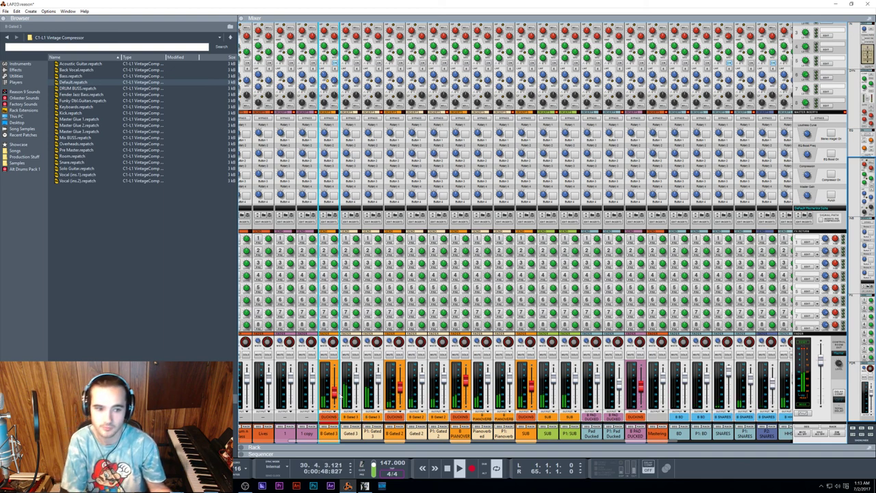
Delete the backbeat snare notes from the Kong 2 clip spanning bars 33 to 41, and play the section from just before bar 33
key(F6)
key(F7)
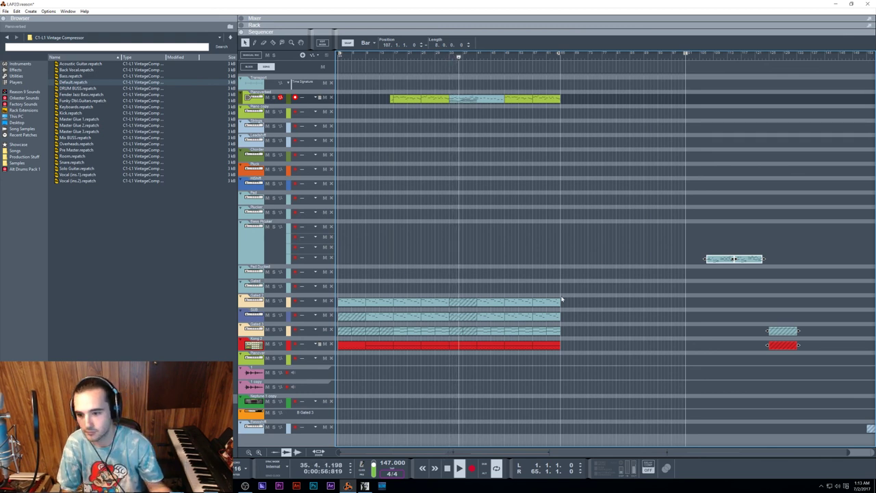
double_click(451, 346)
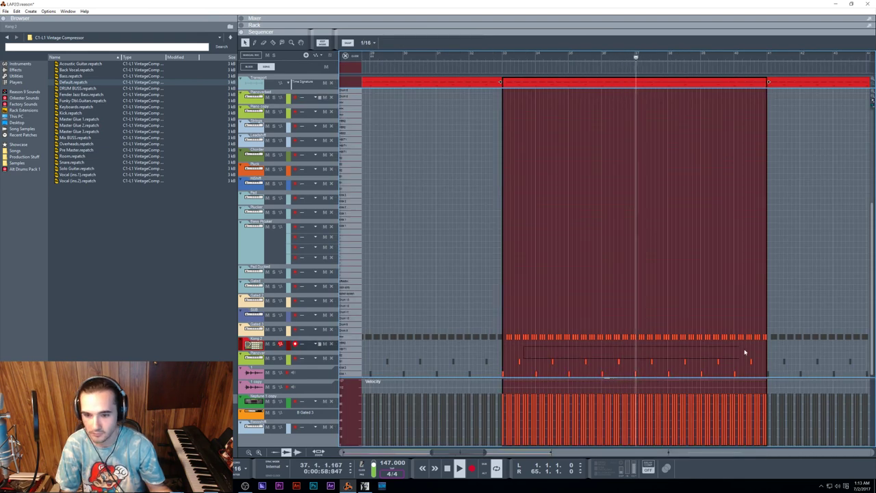
drag(801, 354, 539, 365)
key(Delete)
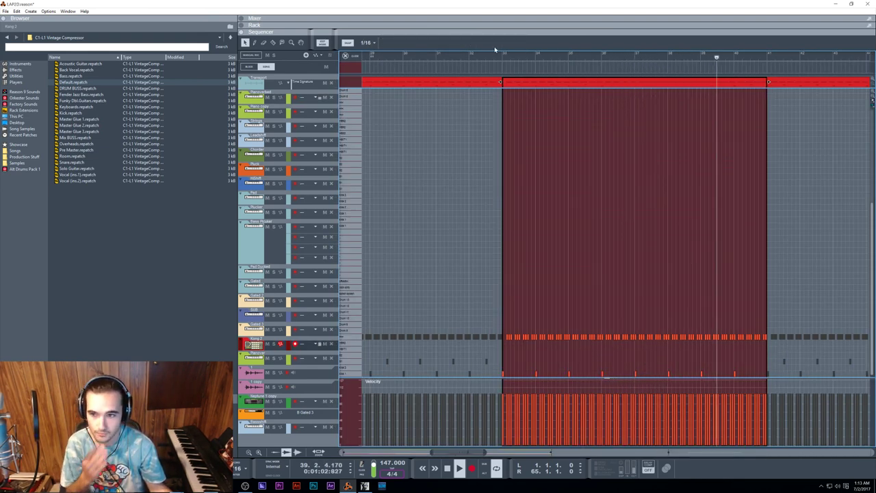
click(495, 50)
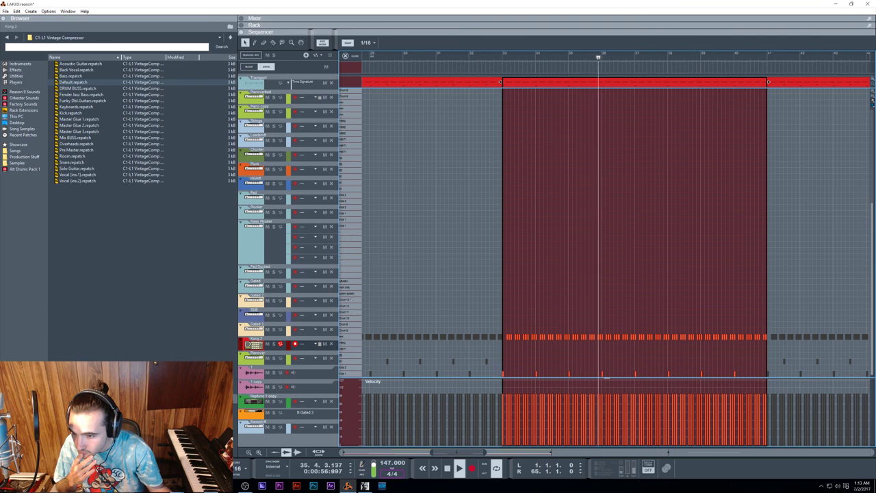
key(space)
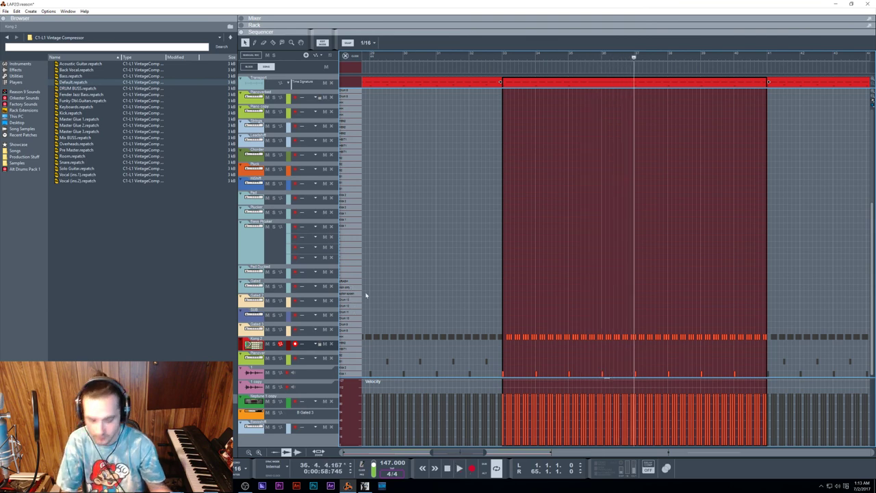
Select pad 15 on the Kong drum machine in the rack and route its drum output to Output 7–8
key(F6)
scroll(699, 227, up, 1)
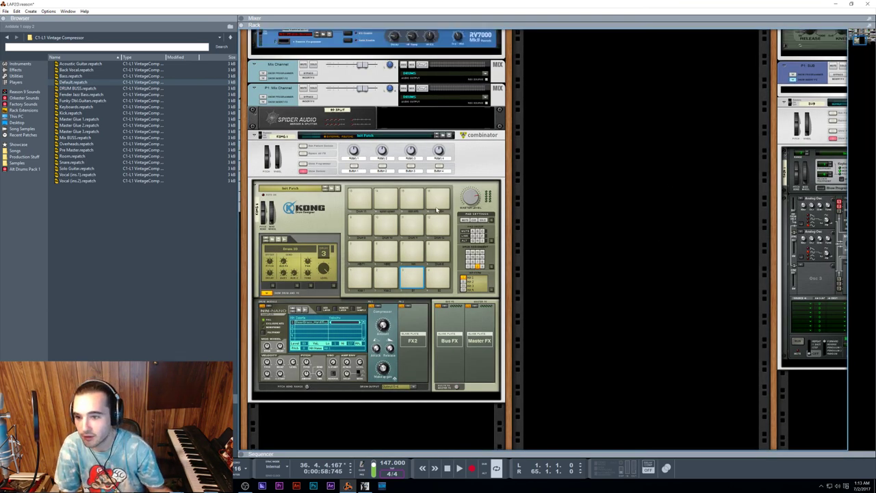
click(404, 197)
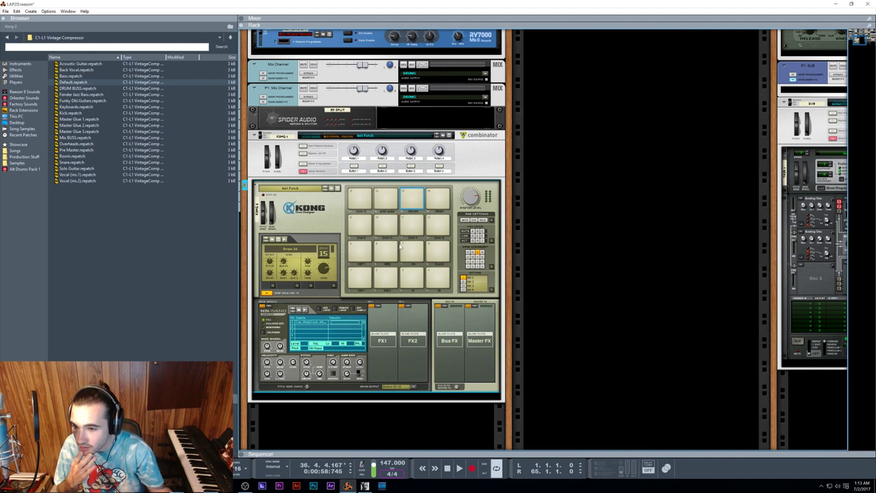
click(413, 386)
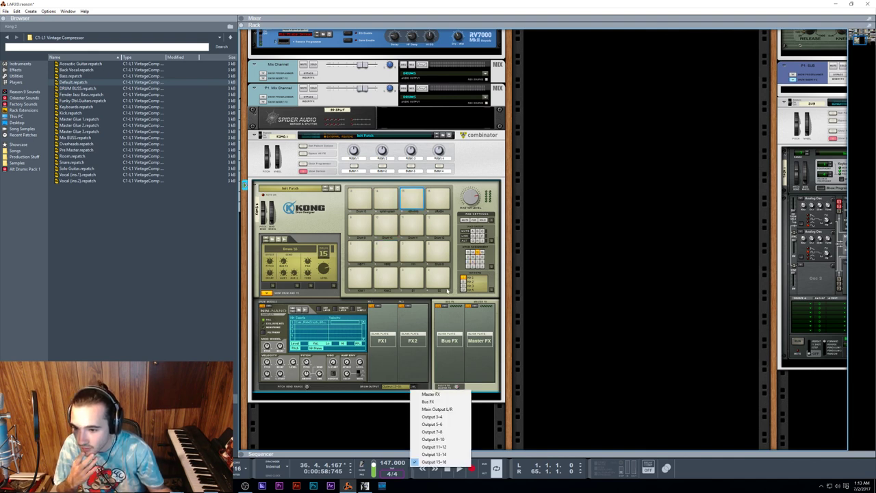
click(431, 431)
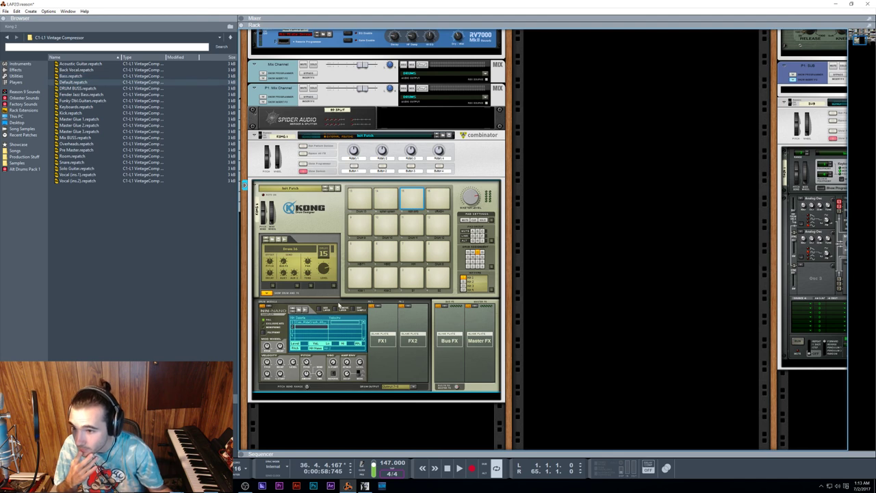
Browse samples for pad 15 and expand the Gretsch Cymbals folder in Alt Drums Pack 1
click(295, 311)
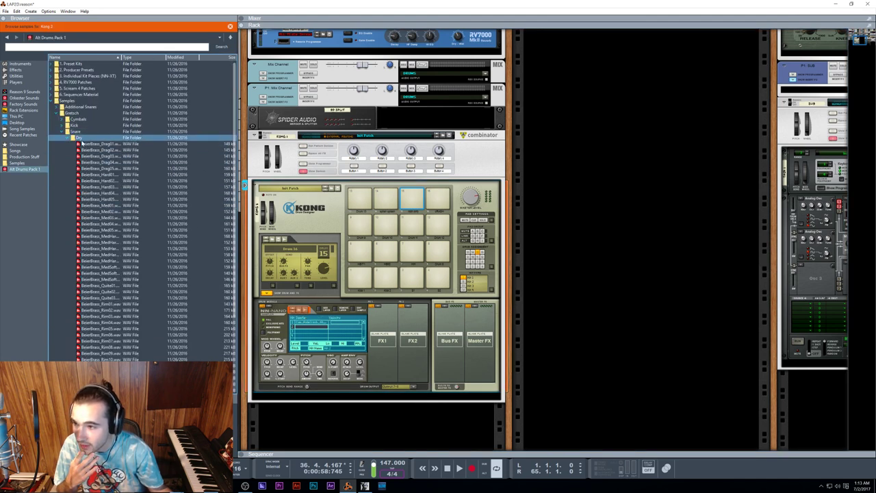
click(67, 138)
key(Left)
key(Left)
key(Up)
key(Up)
key(Right)
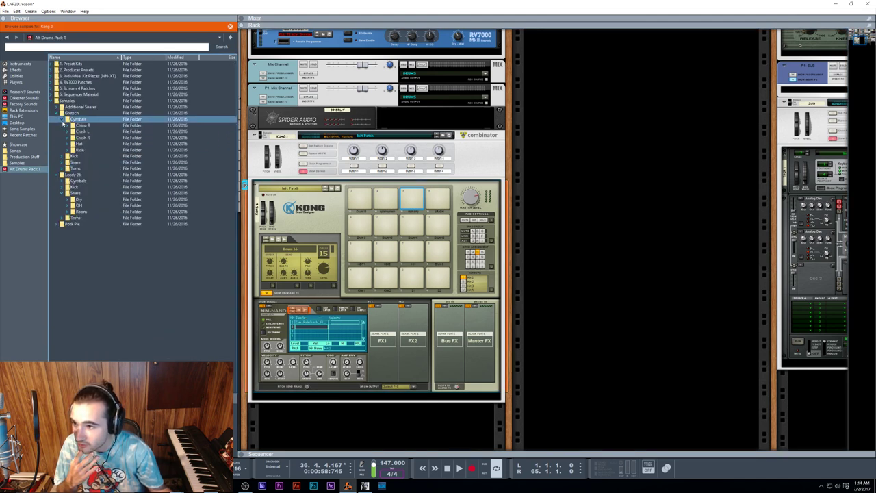
Expand the Gretsch ride's Bell folder and list the samples in its Dry and Room subfolders
key(Down)
key(Down)
key(Down)
key(Down)
key(Down)
key(Right)
key(Down)
key(Down)
key(Up)
key(Right)
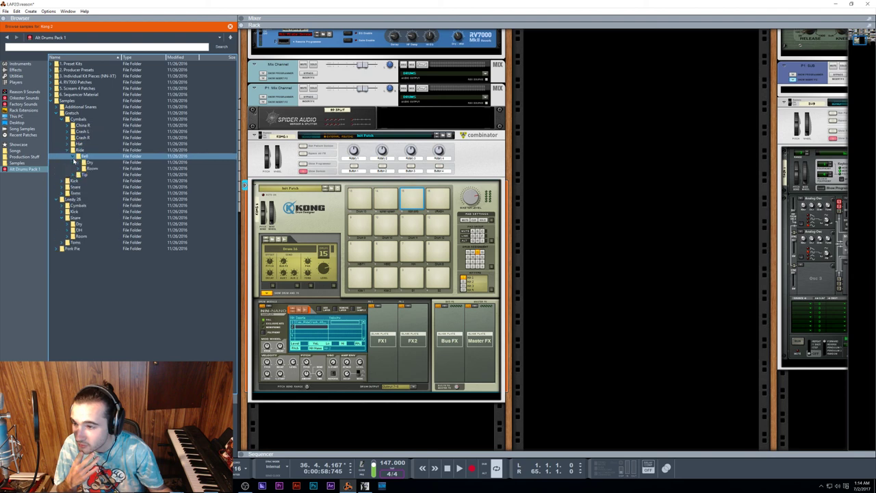
key(Down)
key(Down)
click(79, 169)
click(79, 162)
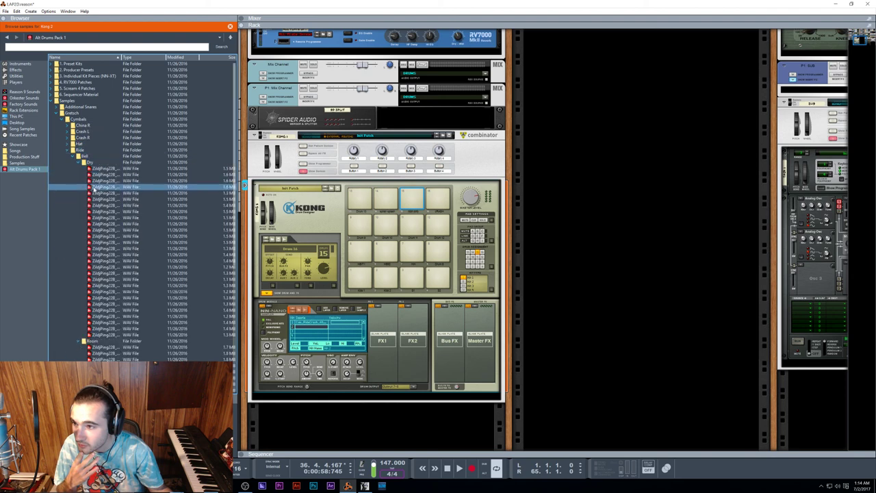
Audition several ride bell samples from the Dry and Room folders and compare their sound
click(105, 255)
mouse_move(110, 254)
mouse_down()
mouse_move(337, 327)
mouse_move(130, 255)
mouse_move(86, 159)
mouse_move(111, 258)
mouse_up()
click(78, 162)
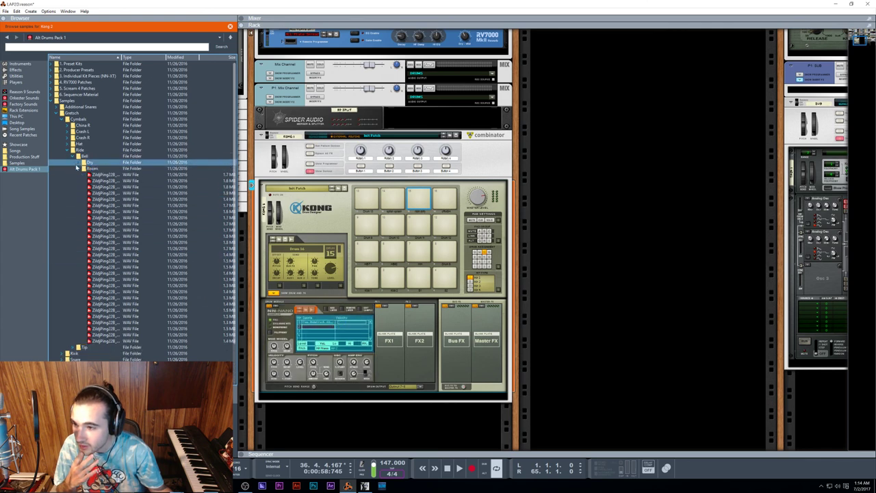
click(104, 236)
click(105, 211)
click(105, 186)
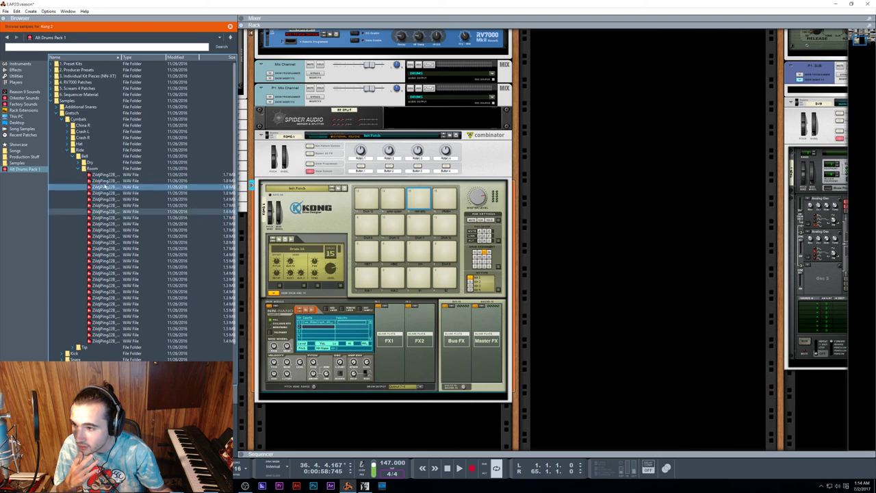
click(105, 181)
click(87, 164)
click(79, 168)
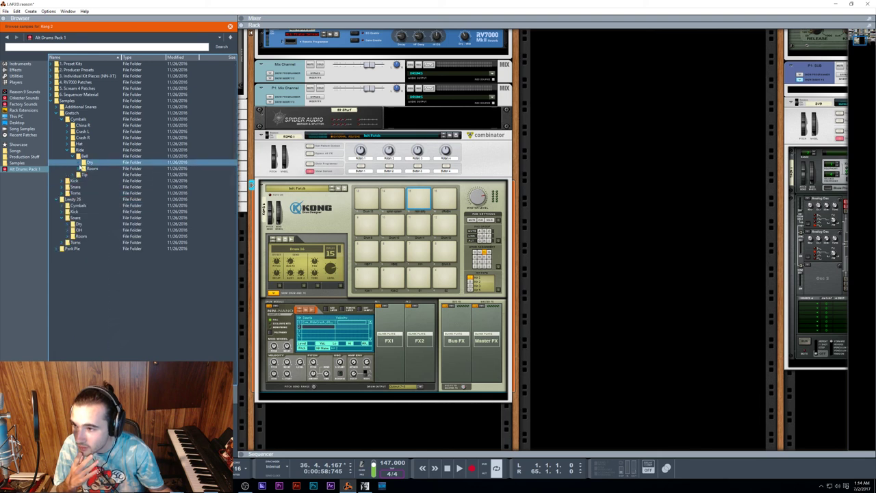
Replace the sample on Kong pad 15 with the fifth dry ride bell sample and audition the pad
click(79, 162)
drag(105, 193, 152, 213)
click(117, 180)
click(117, 187)
click(313, 322)
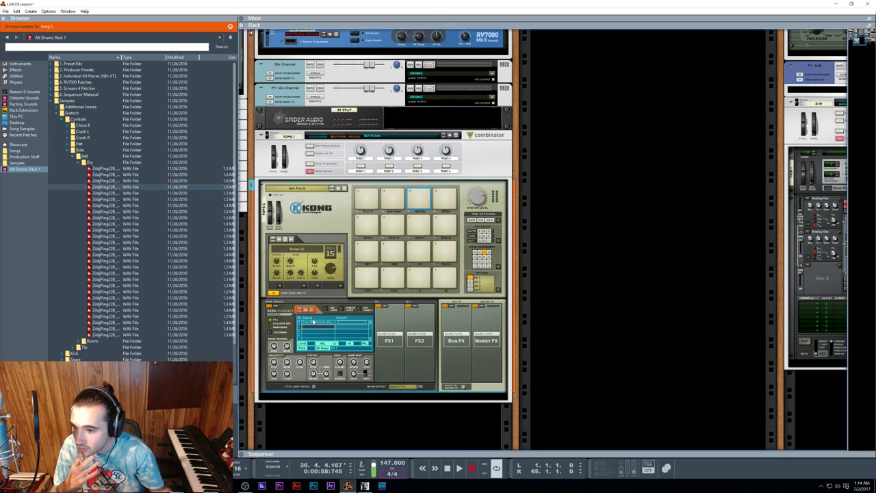
click(124, 194)
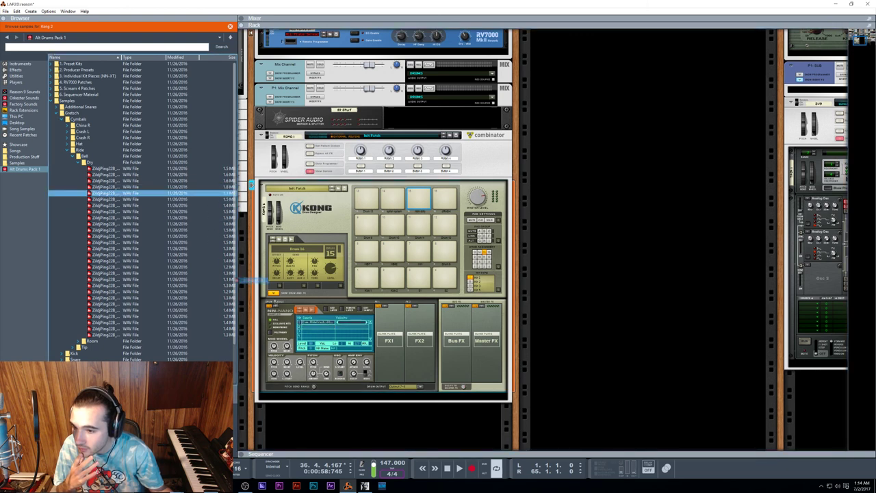
drag(274, 301, 322, 323)
click(424, 196)
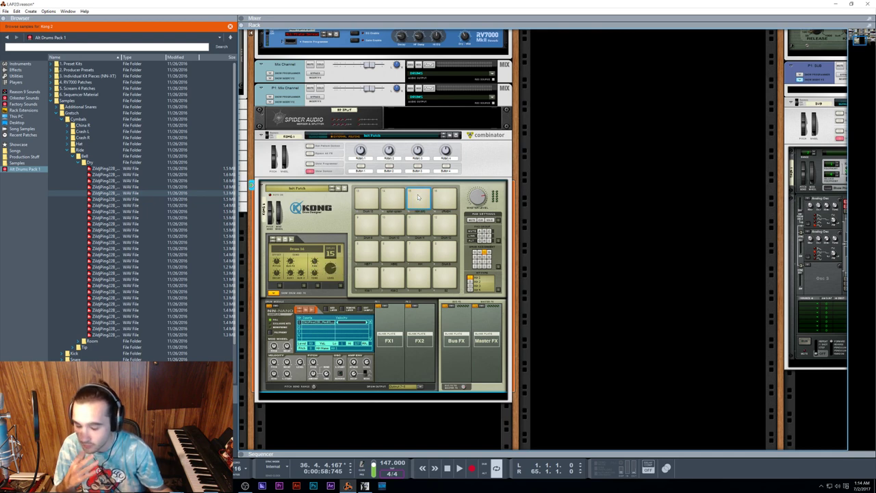
Bring the drum channels into view and size the mixer so its faders and labels show above the Kong rack
key(F7)
key(F5)
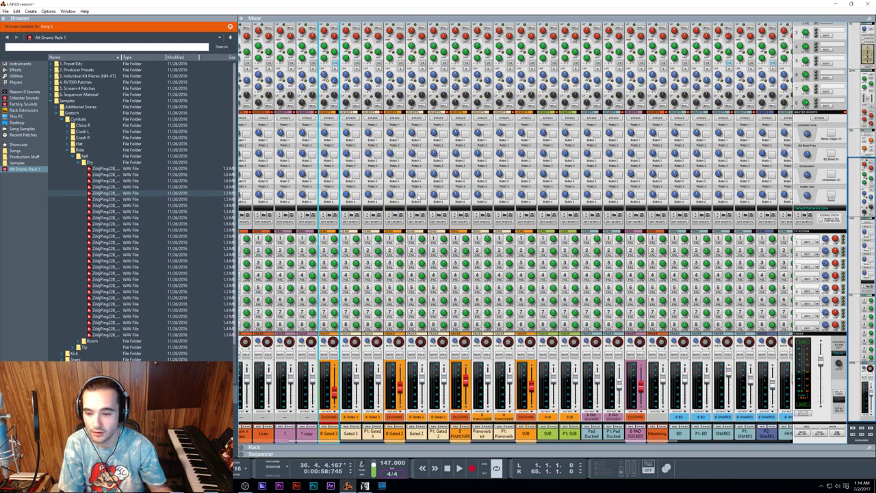
scroll(618, 441, right, 3)
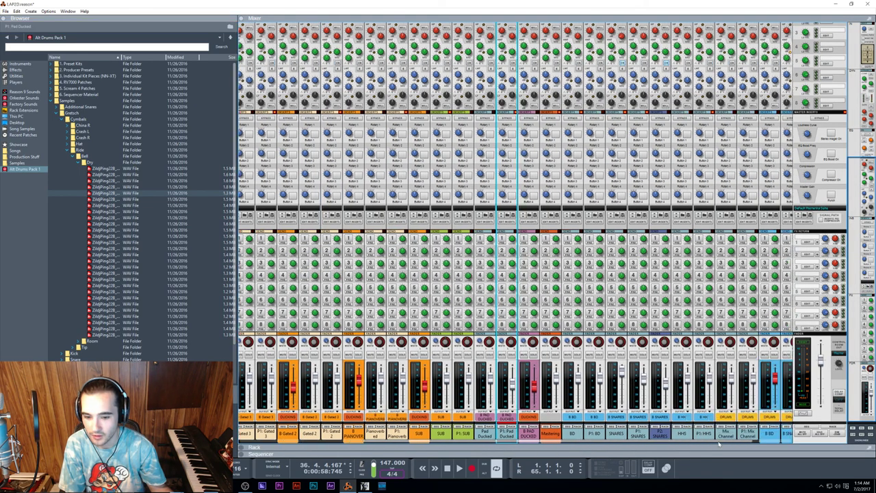
key(F7)
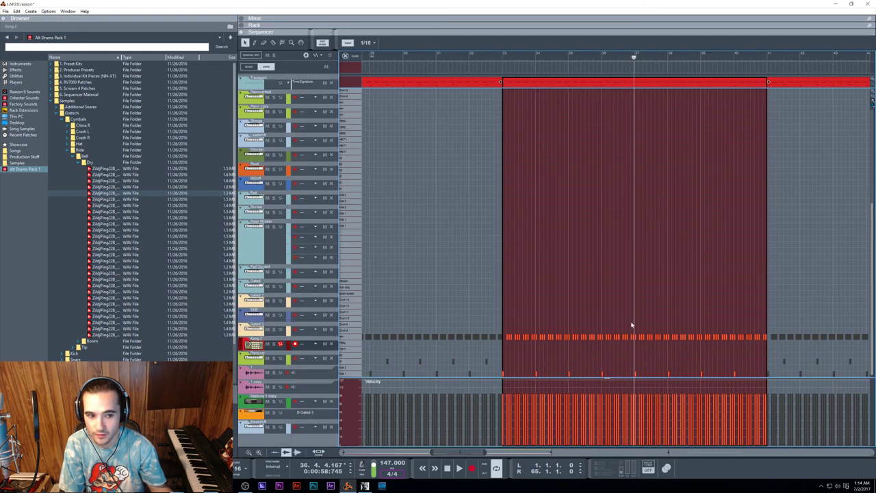
key(F5)
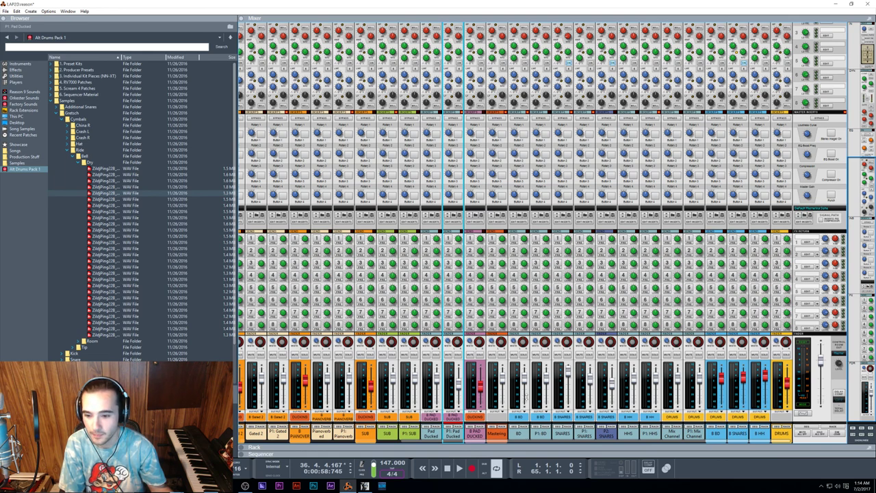
drag(525, 442, 526, 96)
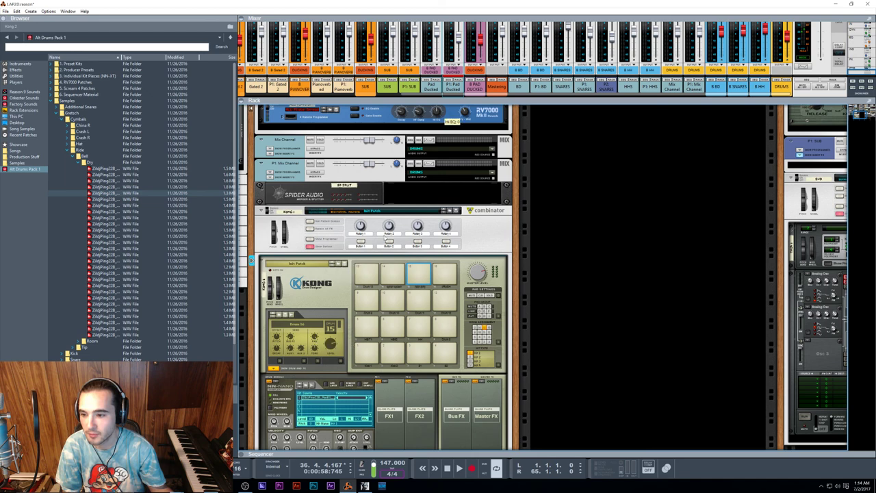
click(423, 276)
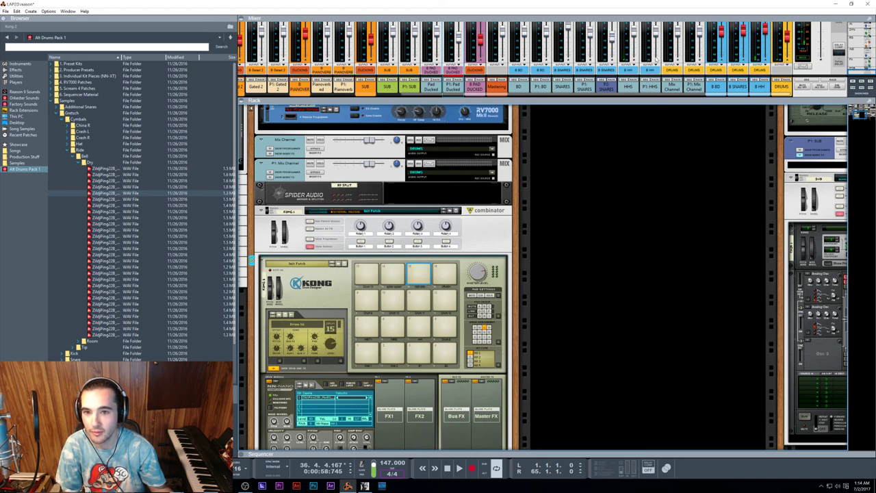
click(644, 79)
drag(637, 97, 639, 149)
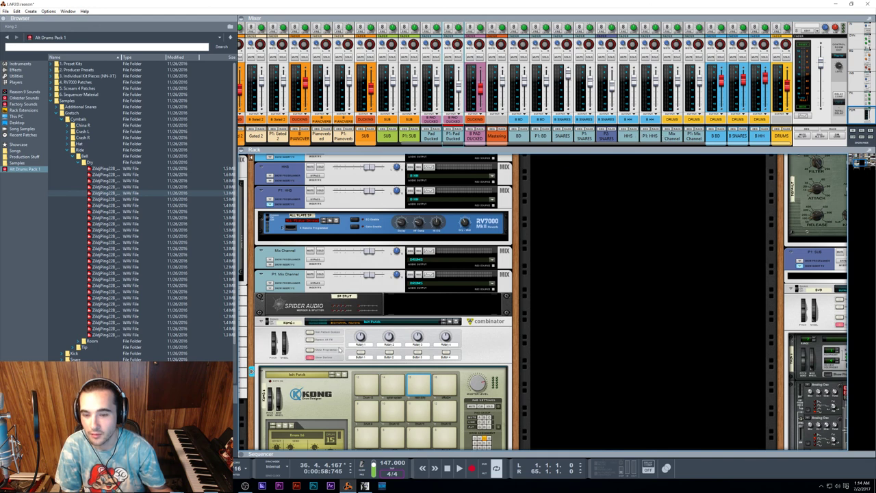
Trigger Kong pad 15 repeatedly to check its sound and which mixer channels respond
click(425, 388)
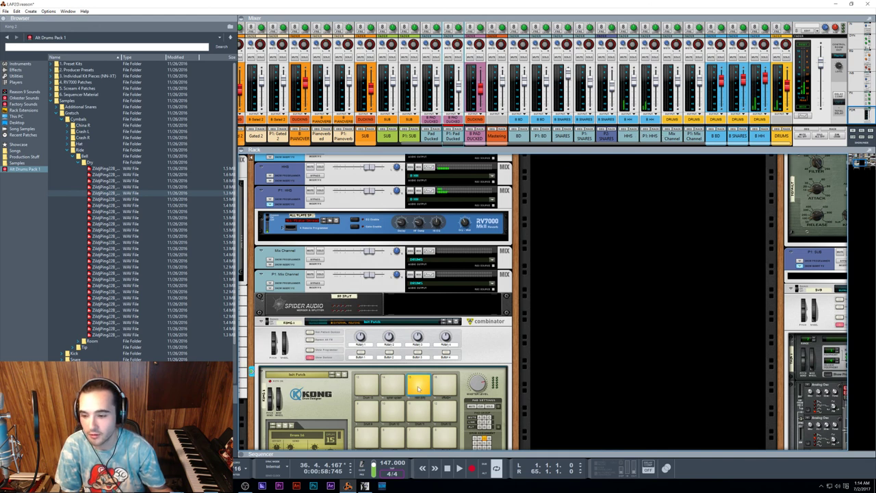
scroll(329, 414, down, 2)
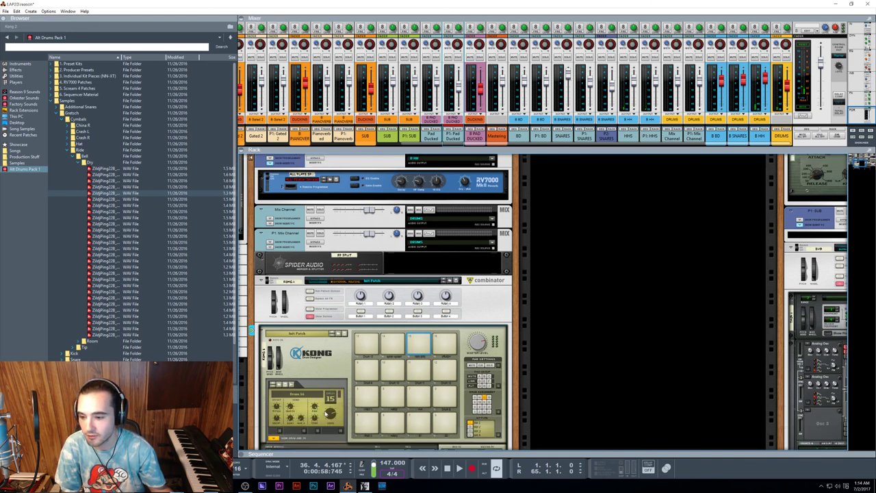
click(418, 344)
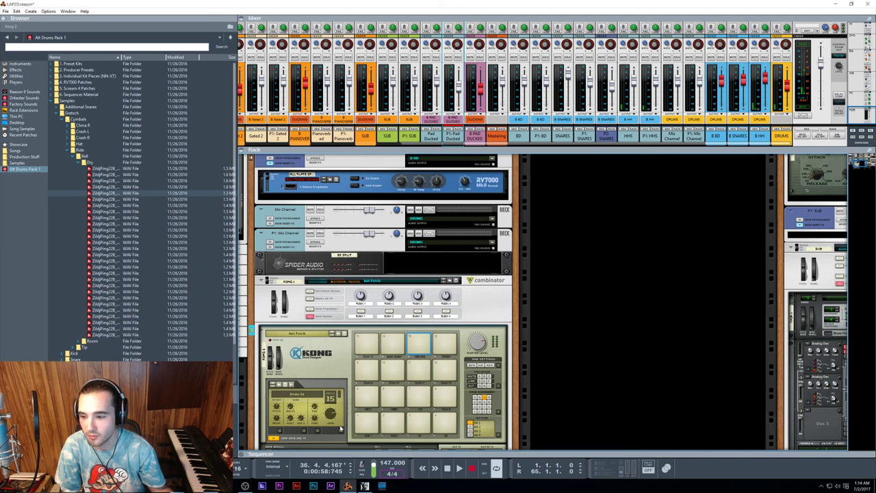
click(422, 341)
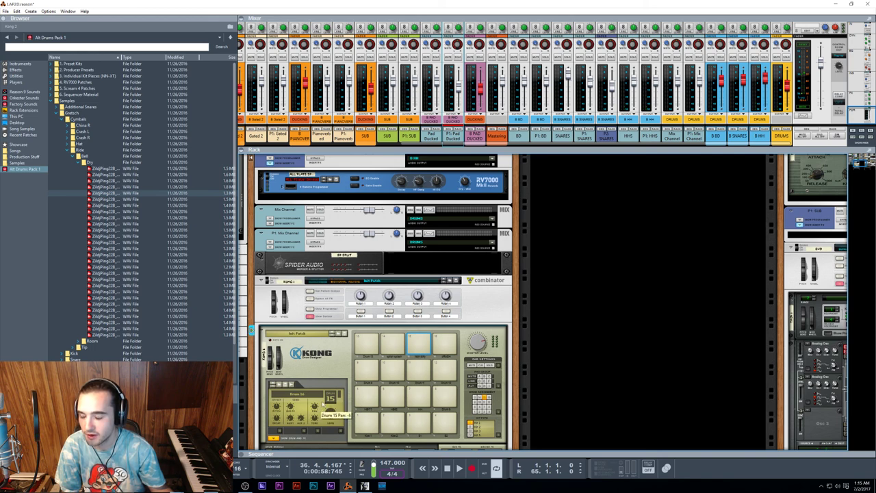
click(419, 344)
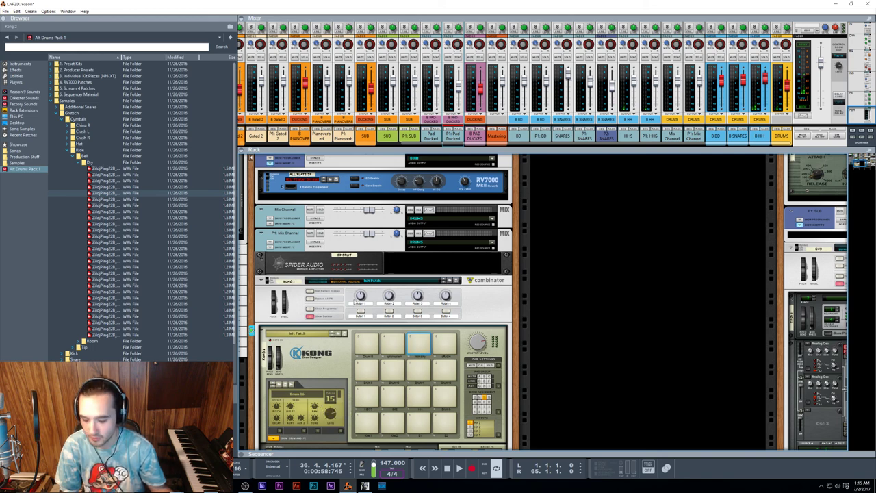
Return to the Kong 2 clip and play the drums from bar 32, beat 3
key(F7)
click(487, 55)
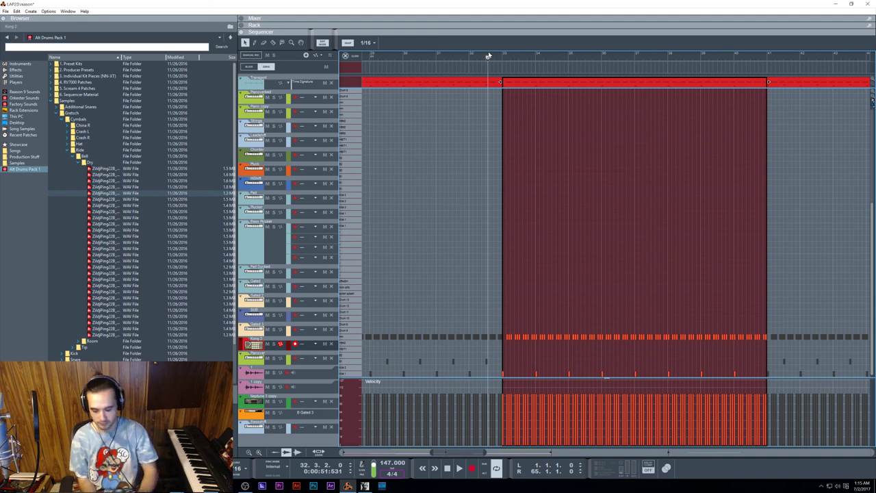
key(space)
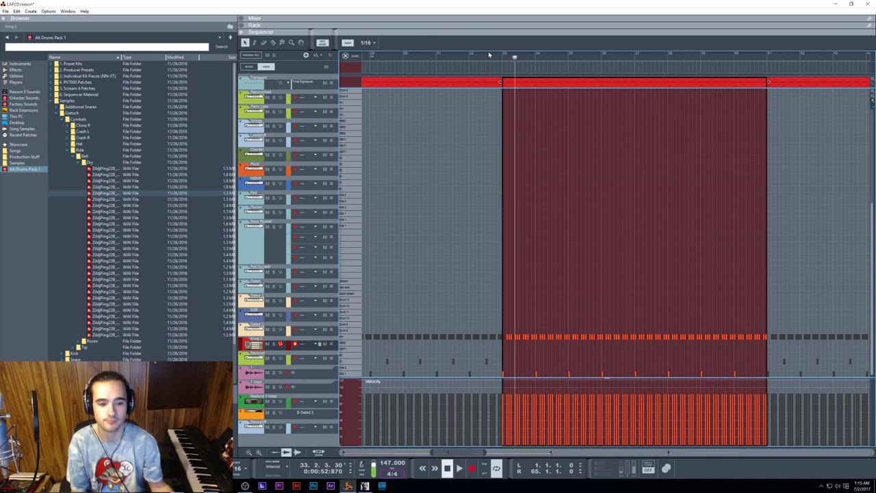
Stop playback and copy the notes of the piano clip that starts at bar 33, returning to the arrangement
key(space)
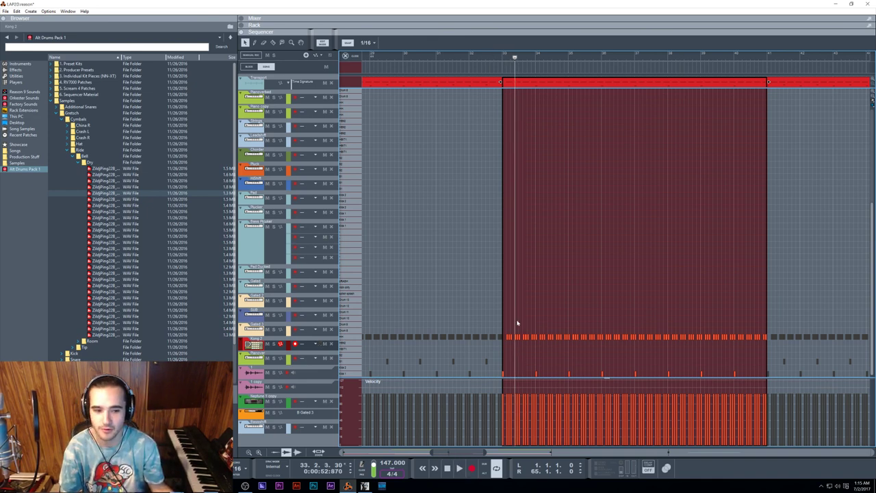
key(ctrl+e)
double_click(457, 101)
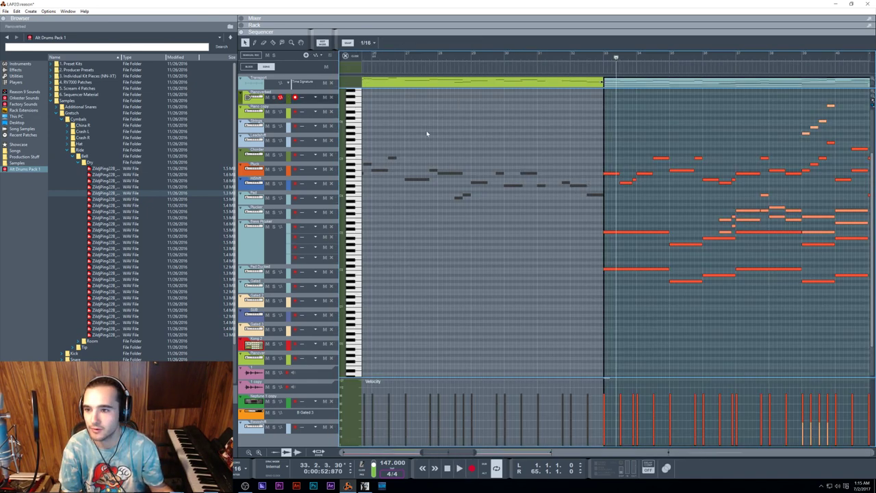
scroll(474, 117, down, 3)
drag(475, 109, 501, 114)
key(ctrl+c)
key(Escape)
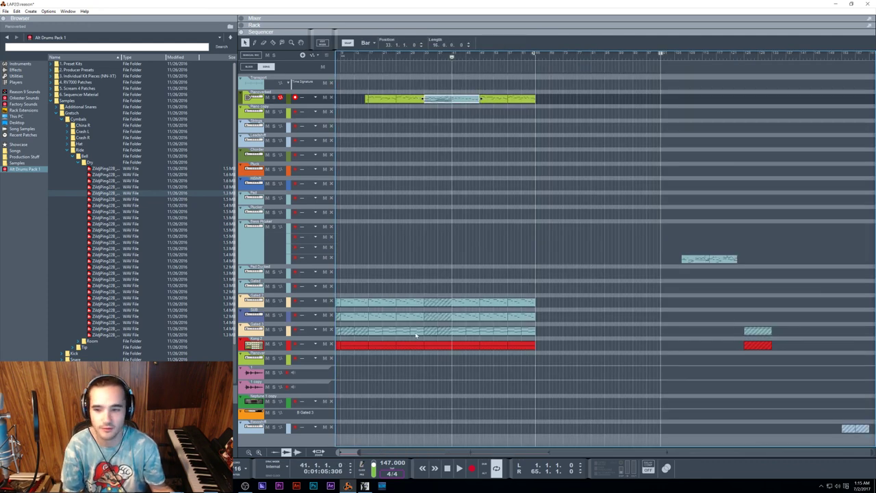
Paste the copied piano notes into the Kong 2 clip at bar 33
click(426, 57)
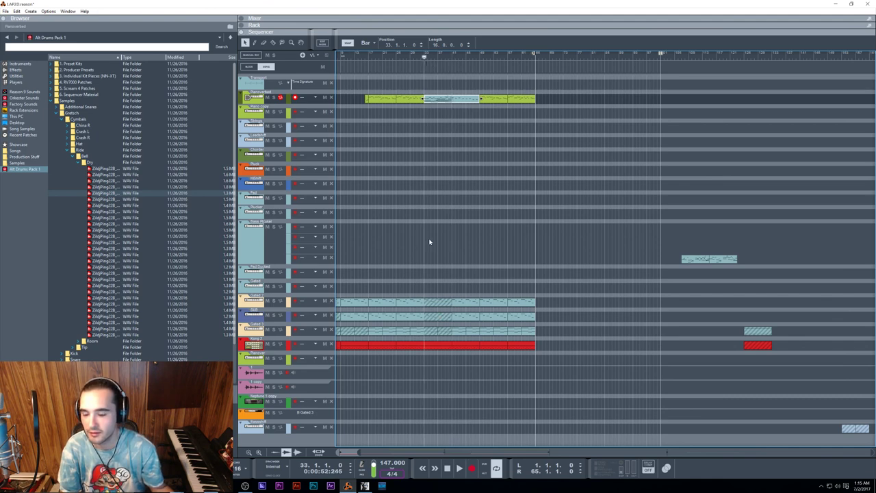
double_click(439, 348)
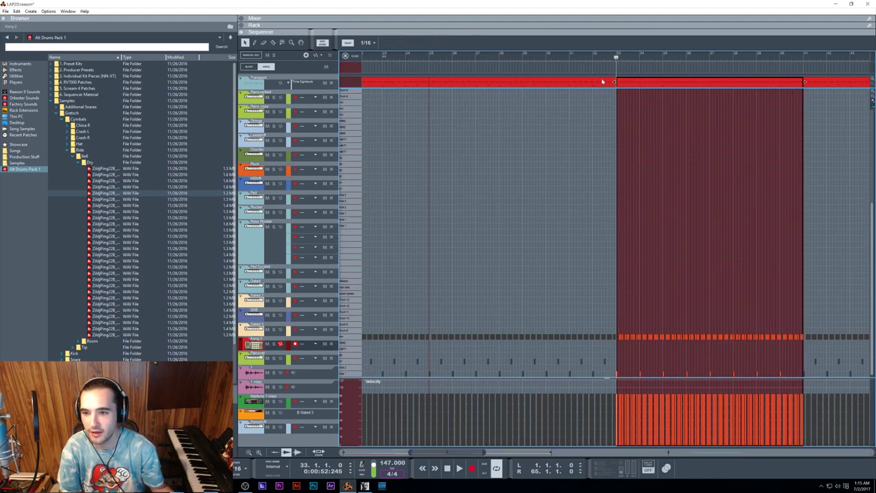
key(ctrl+v)
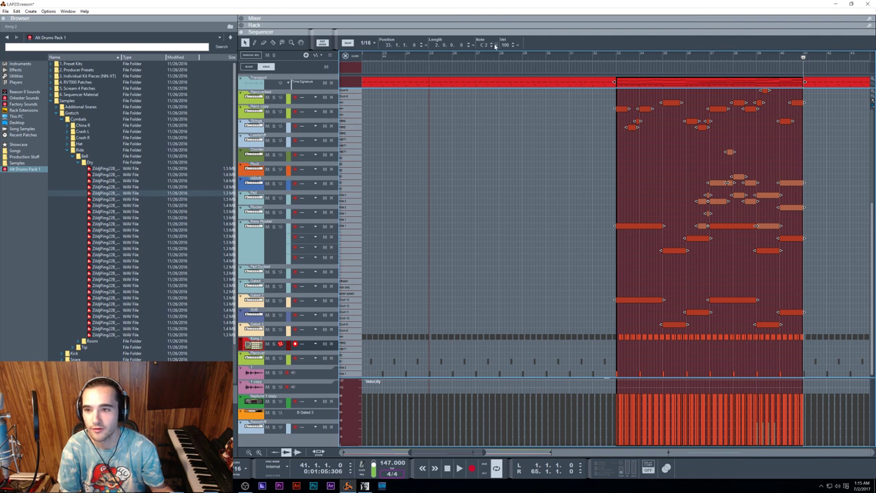
Bring all the pasted notes onto one pitch and move them to the D 2 drum row
click(497, 47)
mouse_move(620, 301)
mouse_down()
mouse_move(624, 329)
mouse_move(628, 287)
mouse_move(619, 292)
mouse_up()
scroll(690, 313, up, 3)
scroll(785, 278, right, 3)
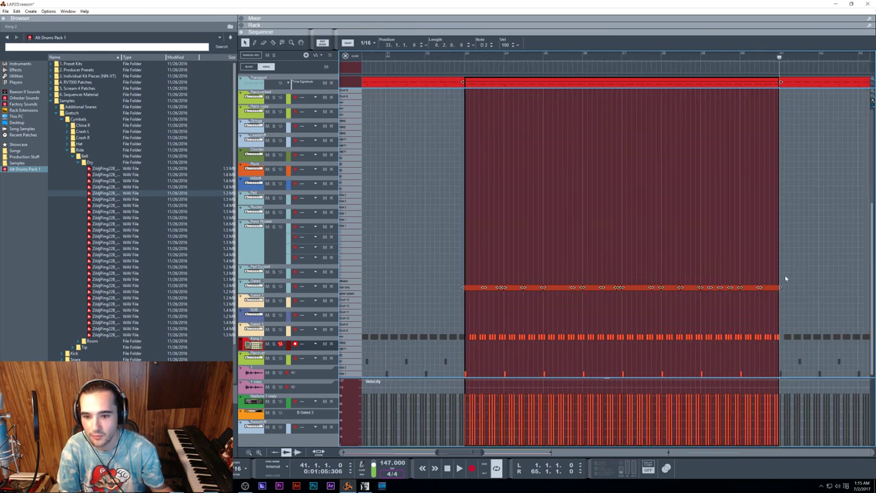
Shorten all the D 2 notes to one short, equal length and deselect them
click(474, 45)
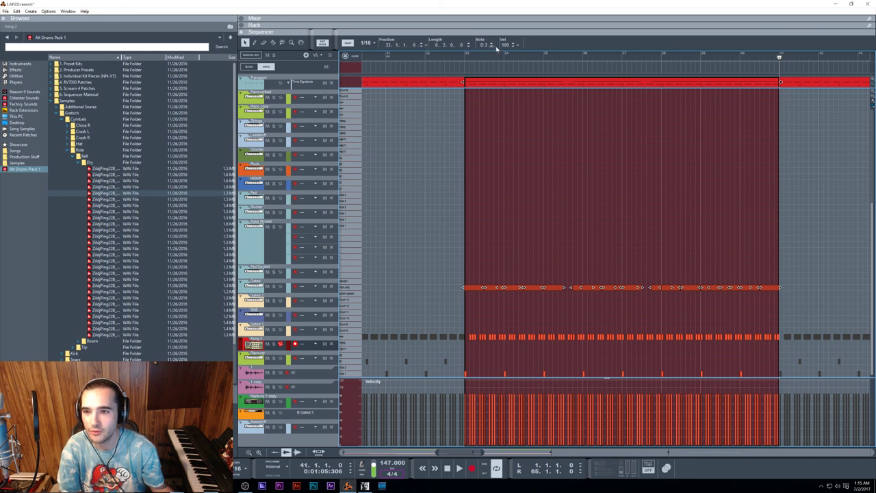
click(442, 45)
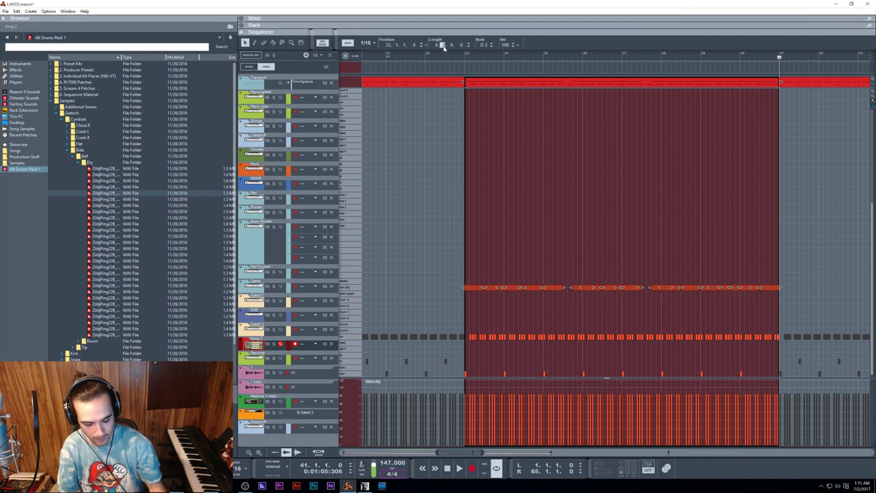
drag(450, 47, 451, 42)
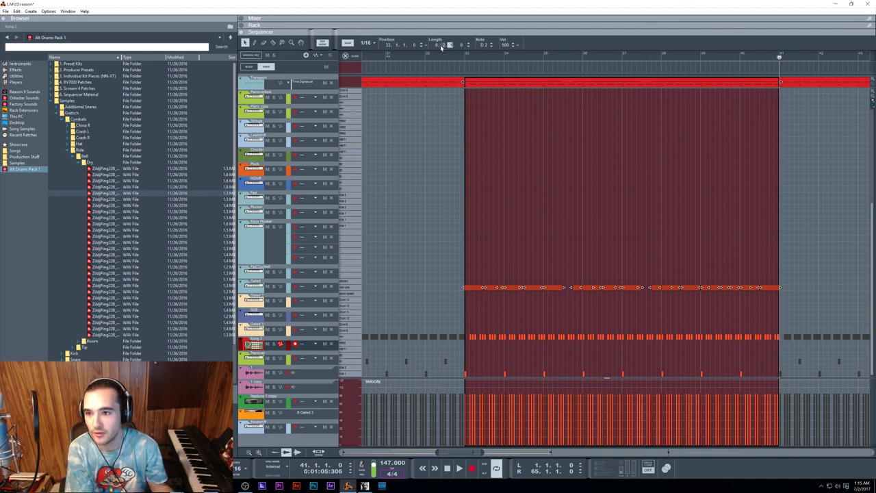
click(510, 140)
Play the Kong 2 clip from bar 33 to hear the new D 2 rhythm
click(462, 58)
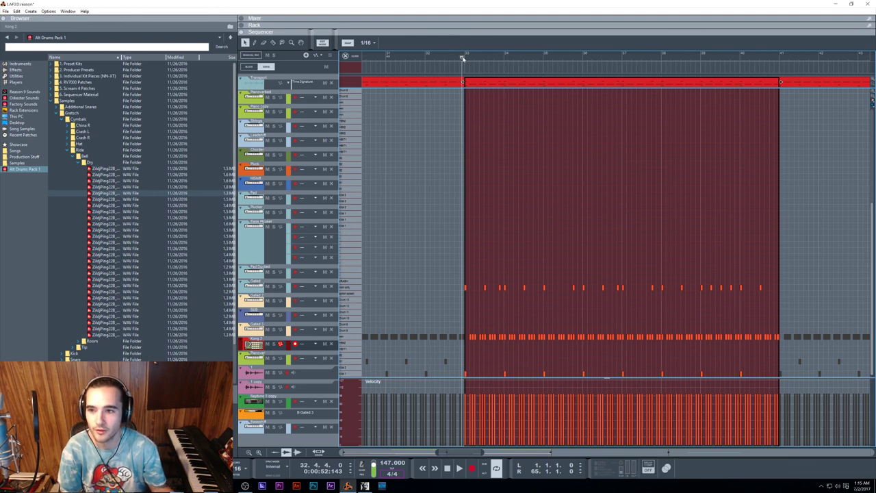
click(464, 59)
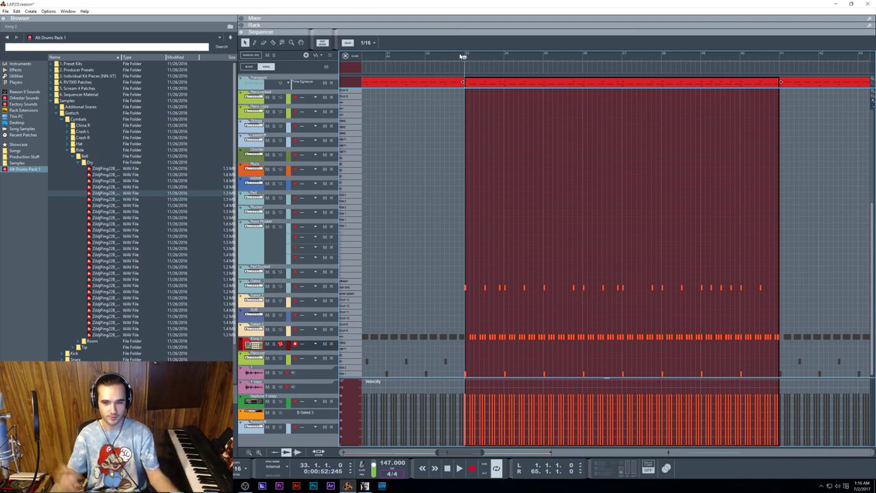
click(459, 59)
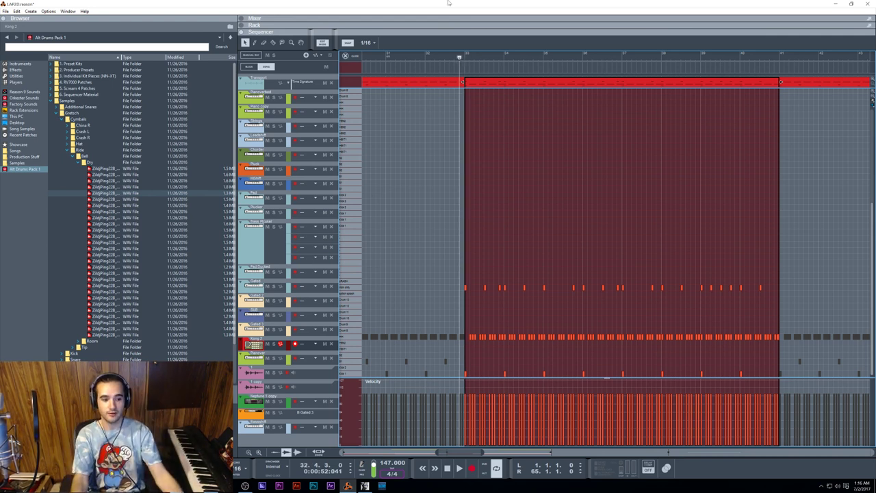
click(465, 58)
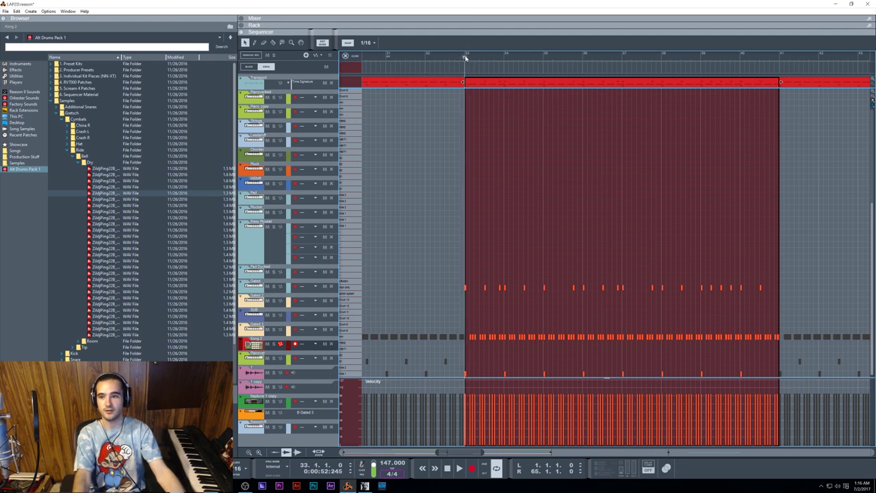
key(space)
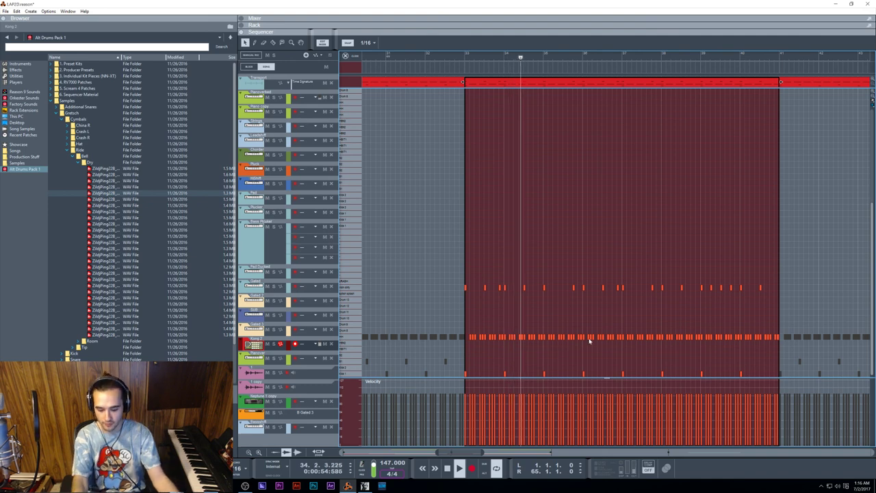
Return to the Kong rack with playback stopped and open the Dry folder of the ride Tip samples in the browser
key(F6)
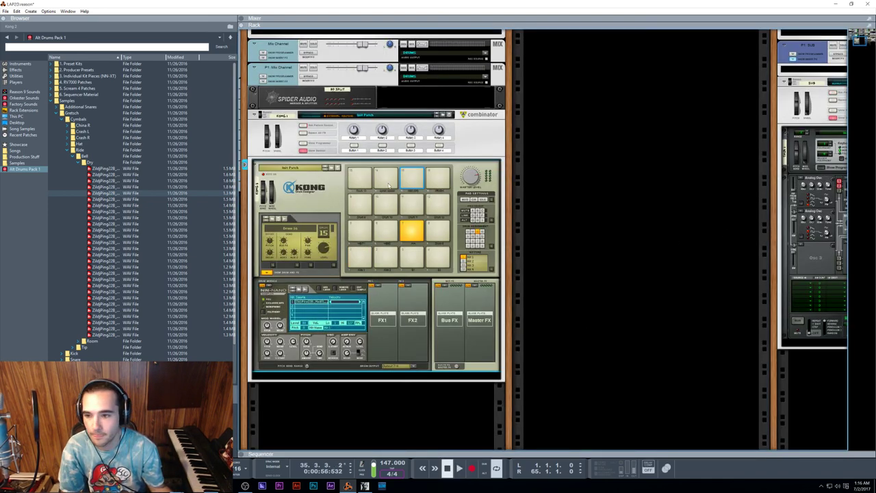
click(55, 218)
click(118, 254)
click(82, 163)
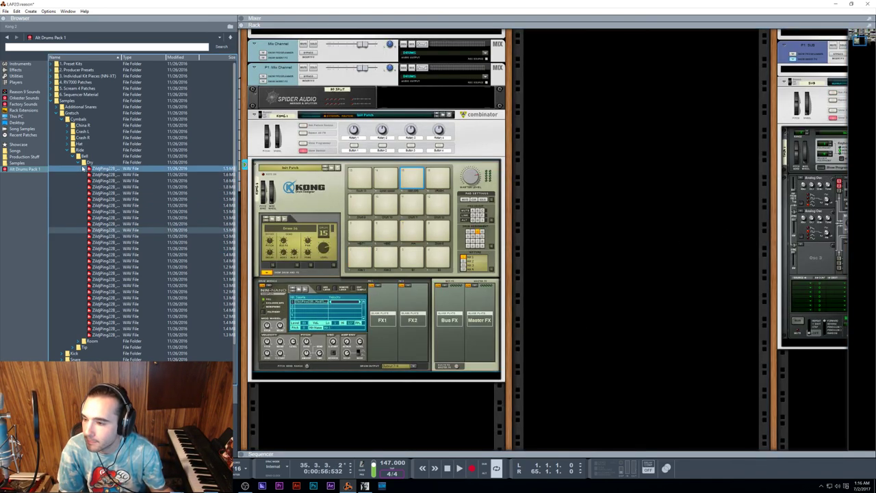
click(80, 163)
click(80, 175)
click(76, 175)
click(76, 181)
click(76, 180)
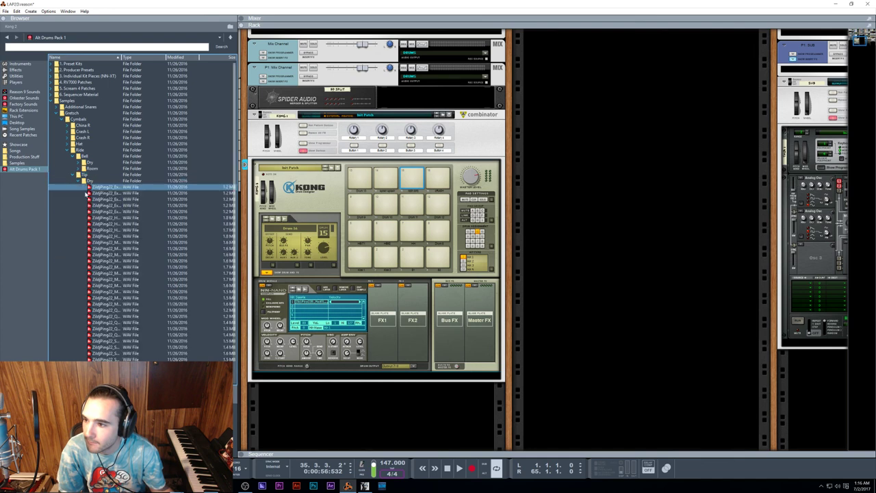
Audition the dry ride tip samples and load the sixth one onto Kong pad 15
click(110, 199)
click(109, 242)
click(109, 230)
click(109, 217)
click(113, 235)
click(112, 217)
click(112, 206)
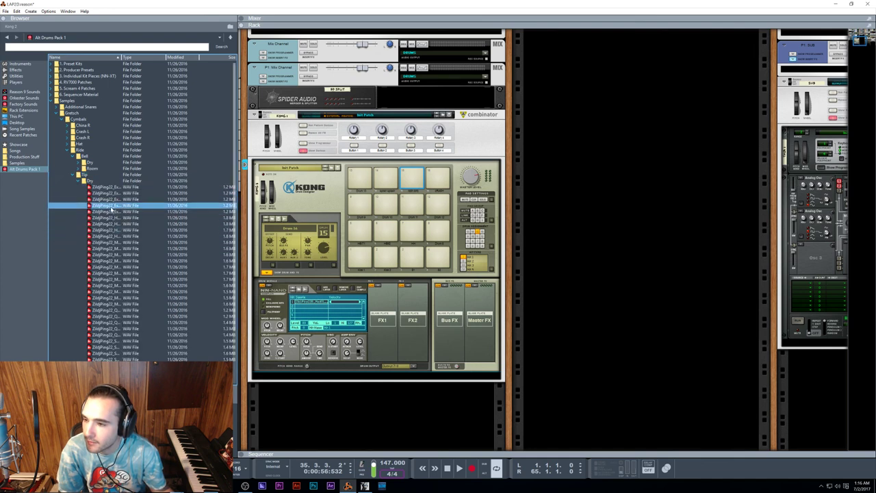
click(113, 218)
click(112, 223)
drag(108, 218, 346, 306)
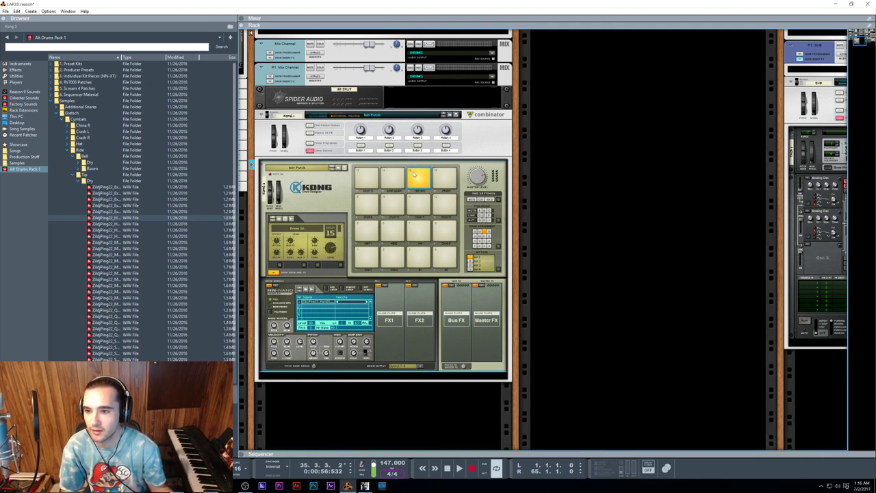
Play the Kong 2 drums from bar 32, beat 2, to hear the new ride tip sample
key(F7)
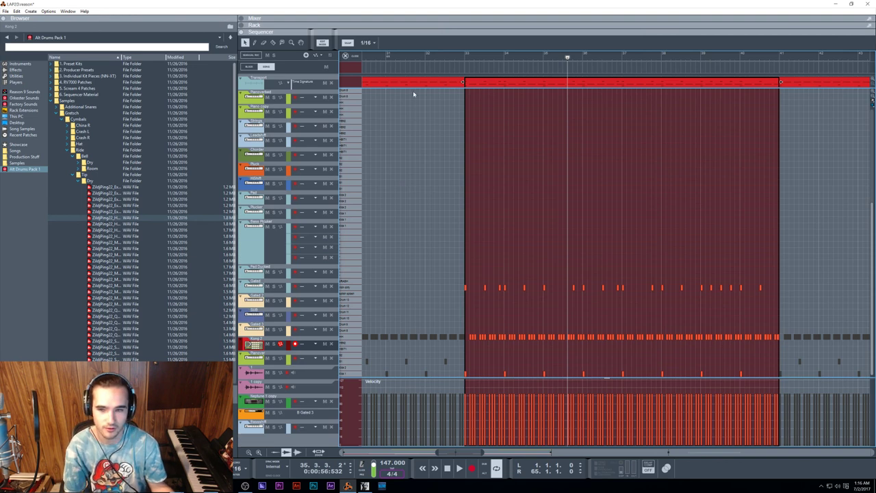
click(435, 58)
key(space)
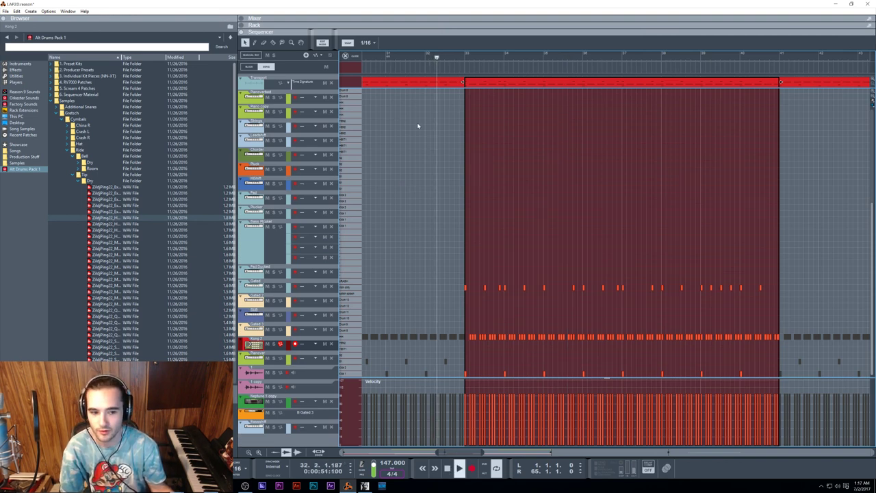
Reset the pitch of pad 15's NN-Nano sampler and play the drums again to check the sound
key(F6)
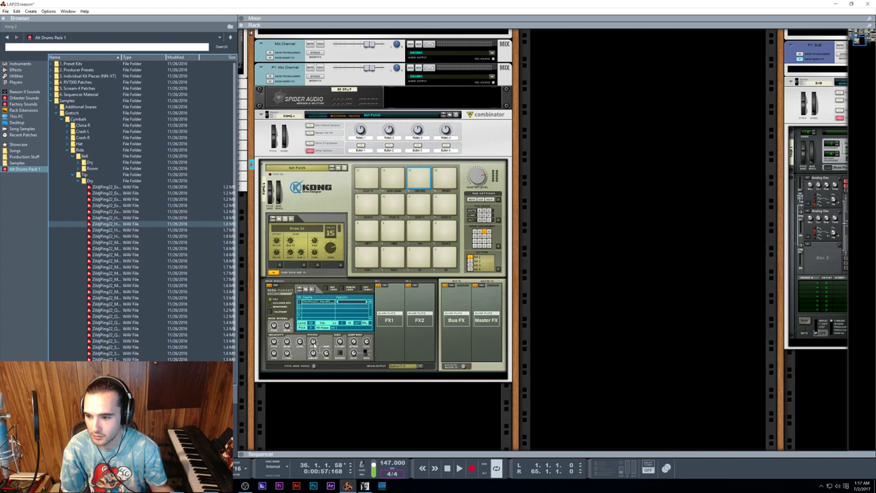
ctrl+click(314, 342)
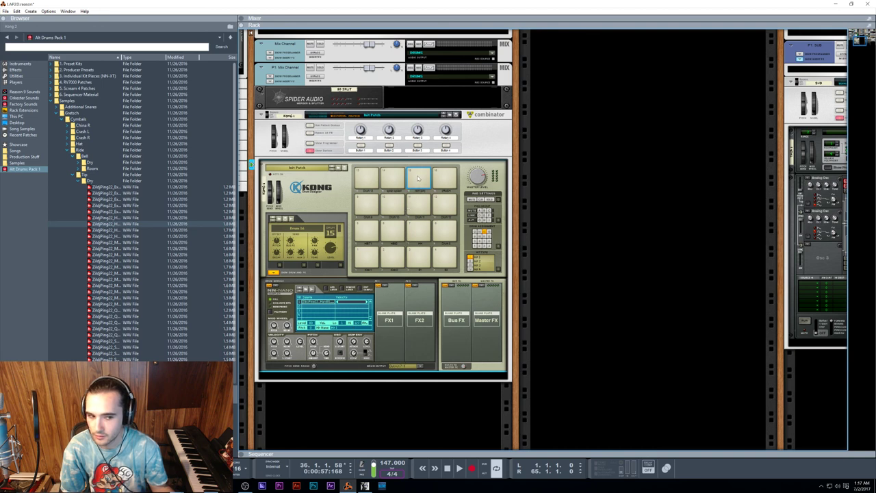
scroll(370, 177, up, 3)
key(F7)
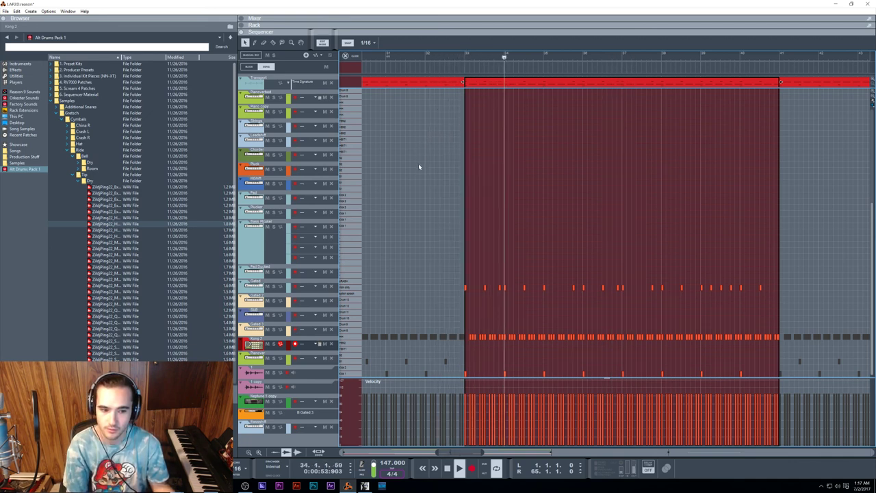
key(F6)
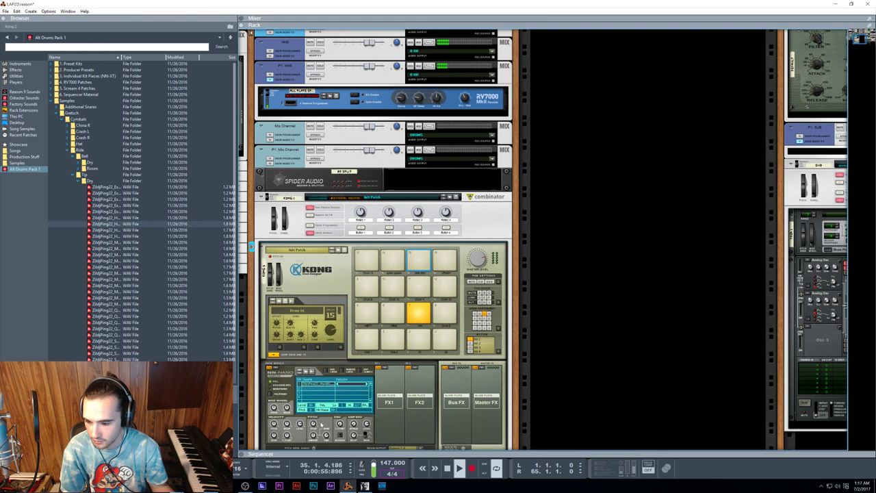
mouse_move(355, 437)
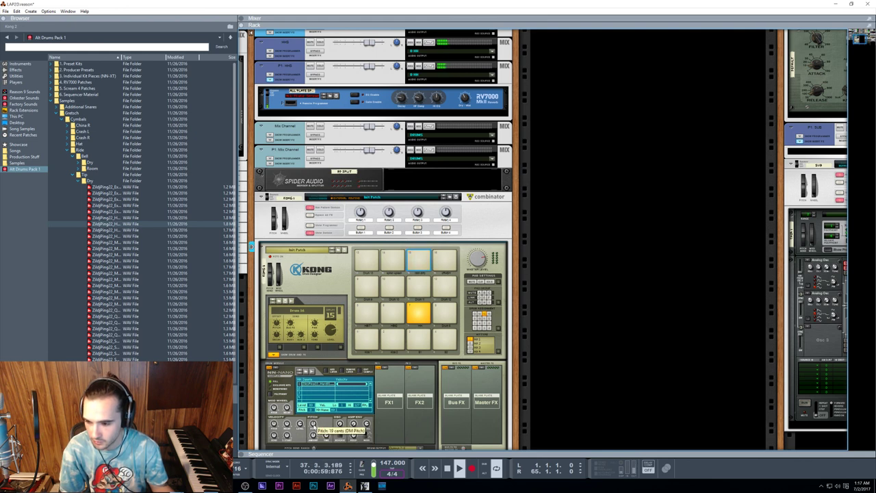
key(space)
Audition further dry ride tip samples and replace the sample on pad 15 with the sixteenth one
click(120, 236)
click(119, 278)
click(119, 267)
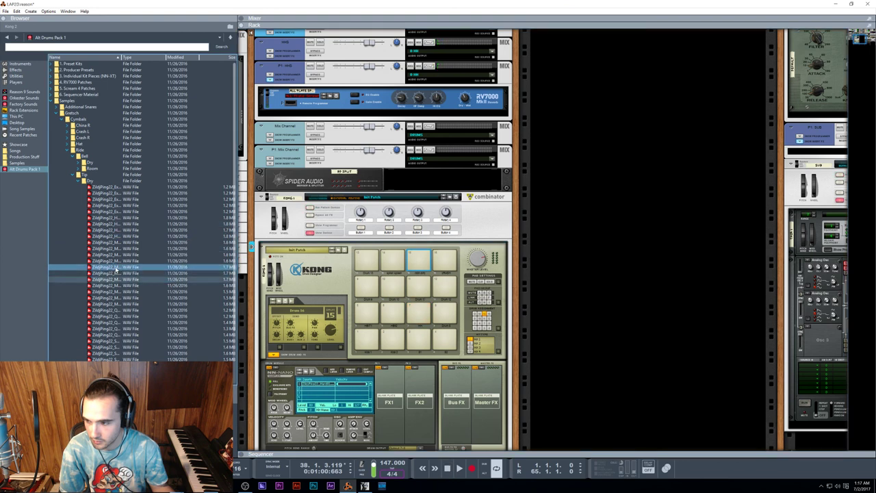
click(119, 261)
click(121, 274)
drag(120, 280, 320, 405)
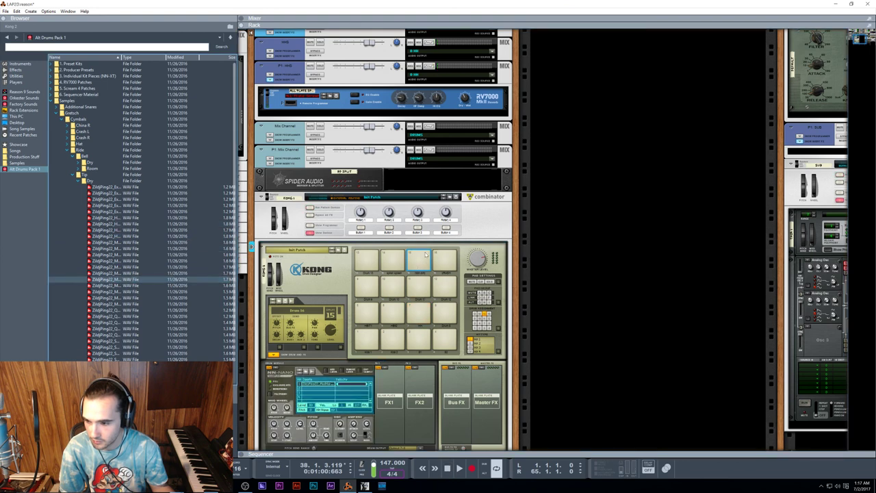
Compare the dry ride tip samples farther down the folder and load the twenty-third one, a ZildjPing22_Q file, onto pad 15
click(85, 304)
click(123, 305)
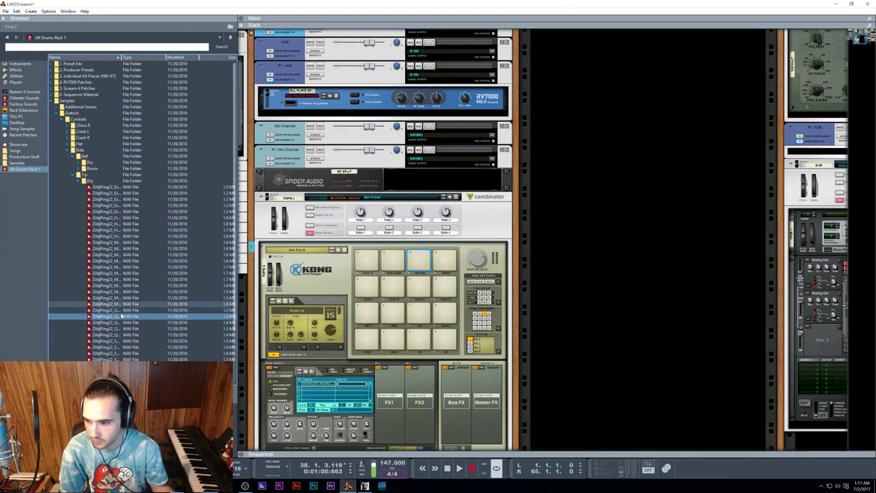
click(122, 316)
click(120, 328)
click(119, 334)
click(119, 328)
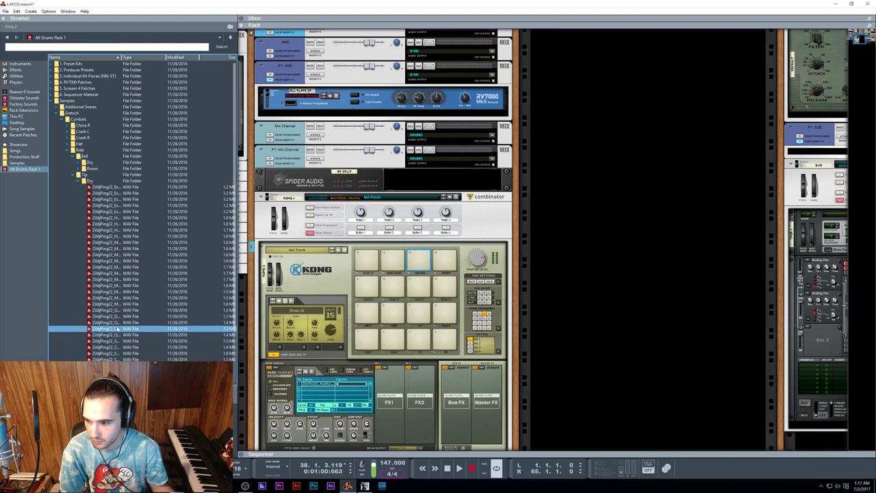
click(119, 322)
click(119, 316)
click(116, 322)
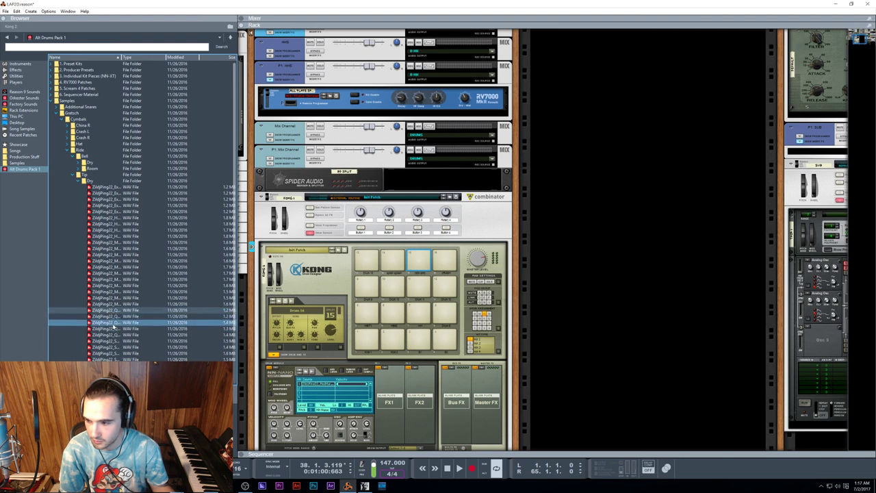
click(114, 328)
drag(114, 322, 328, 405)
Trigger Kong pad 15 a few times to check the newly loaded ride tip sample
drag(428, 282, 428, 255)
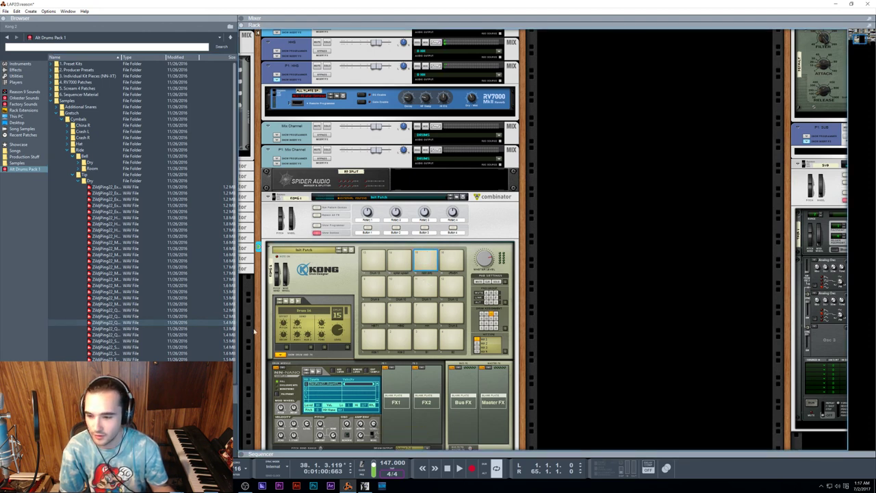
click(427, 257)
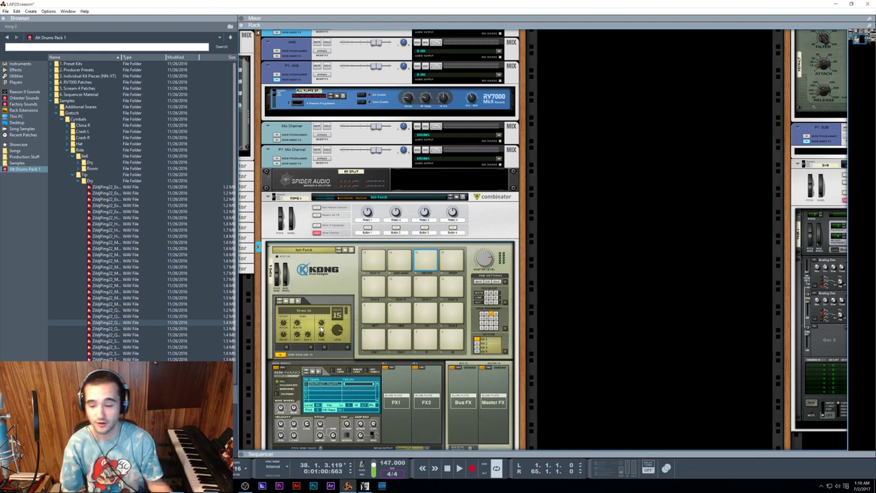
click(425, 258)
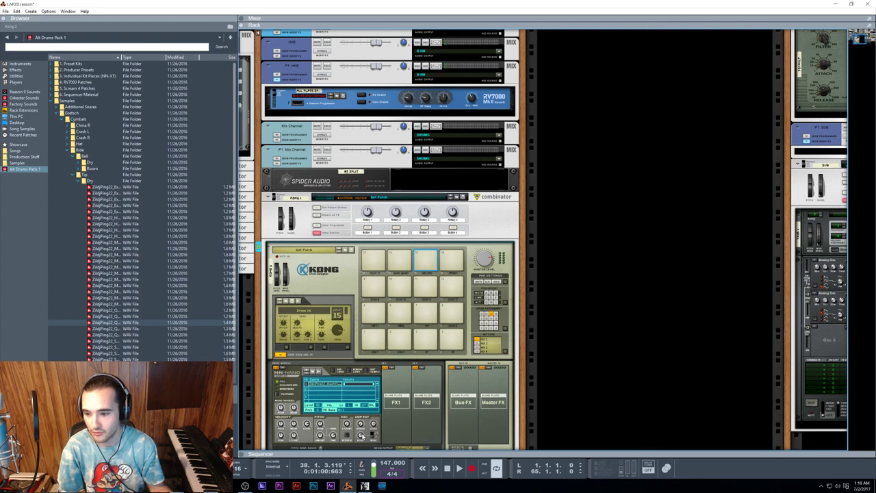
Trigger Kong pad 15 and play the song from just before bar 33 to check the ride against the other drum pads
click(427, 254)
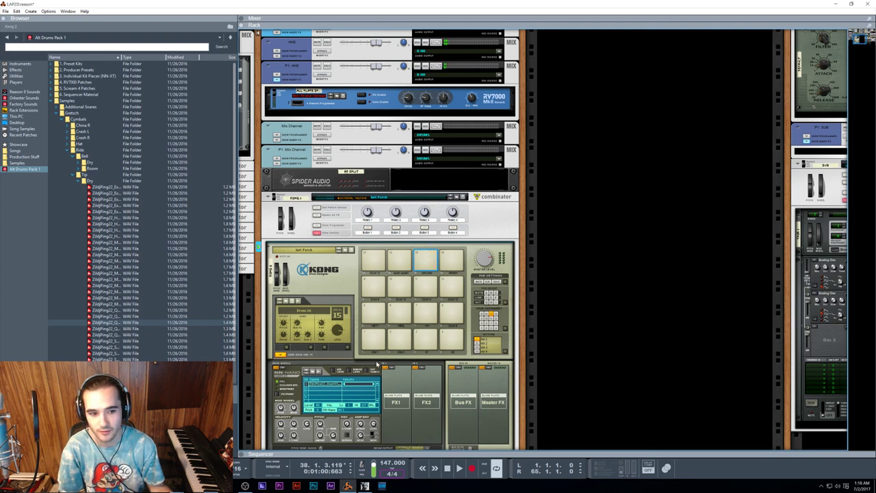
key(F7)
click(459, 59)
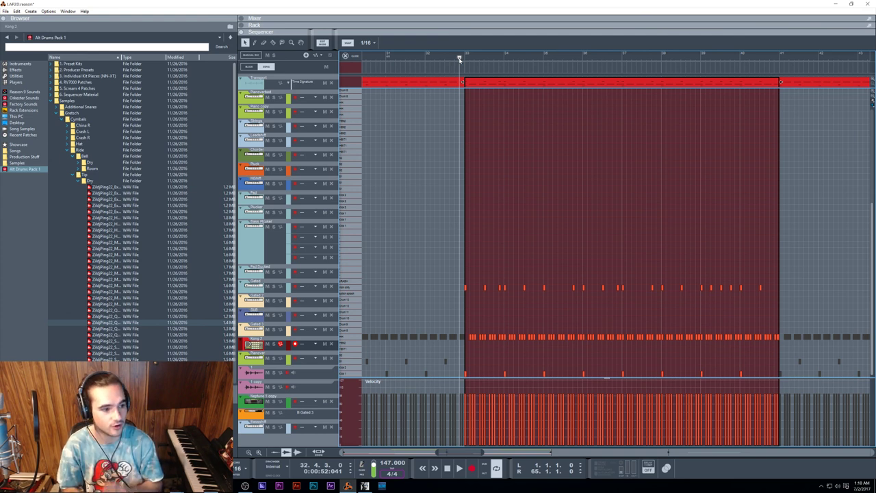
key(space)
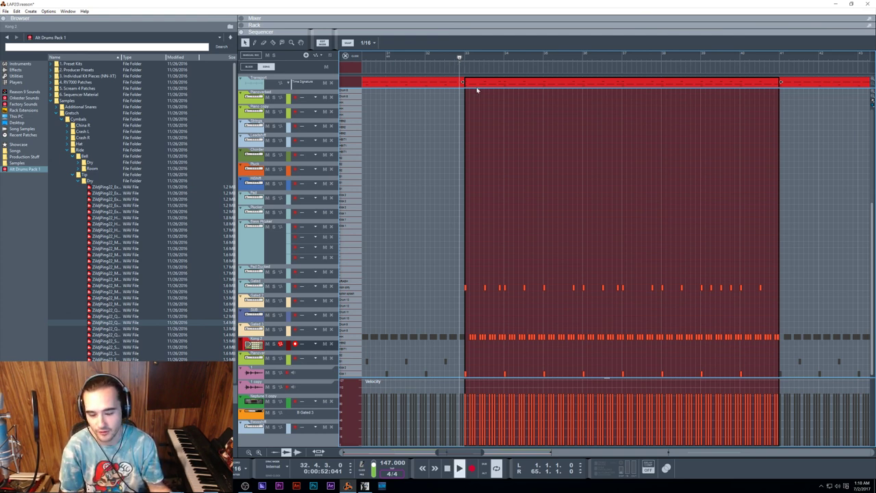
key(F6)
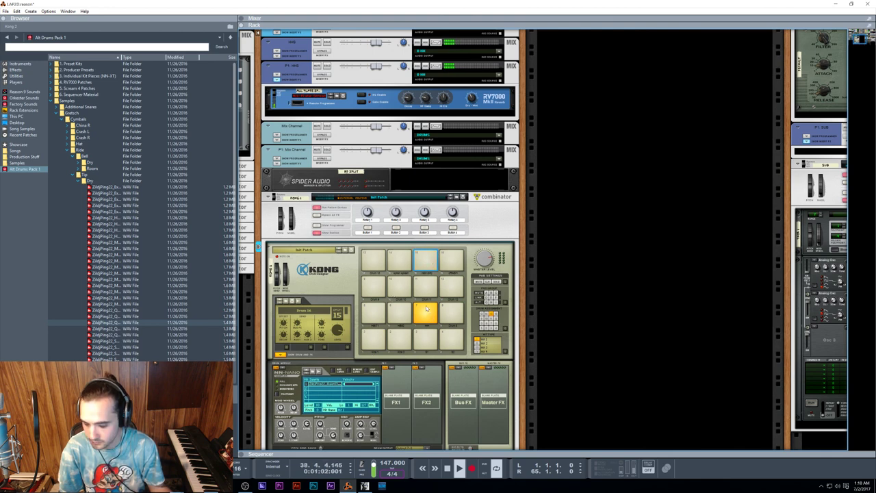
Delete the row of steadily repeated hi-hat notes across bars 33 to 40 in the Kong drum clip
key(F5)
key(F7)
drag(418, 336, 786, 329)
key(Delete)
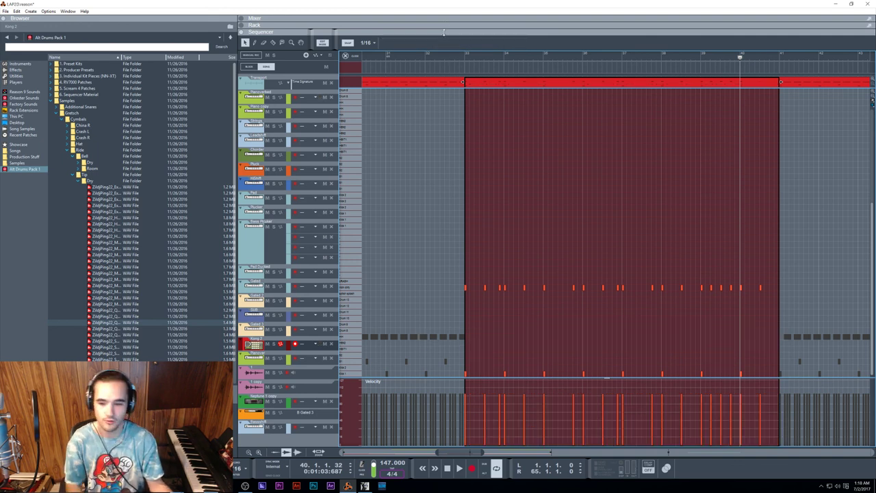
Play the song from bar 33 to check the thinned-out drums, watching the Kong pads and selecting pad 1
click(464, 58)
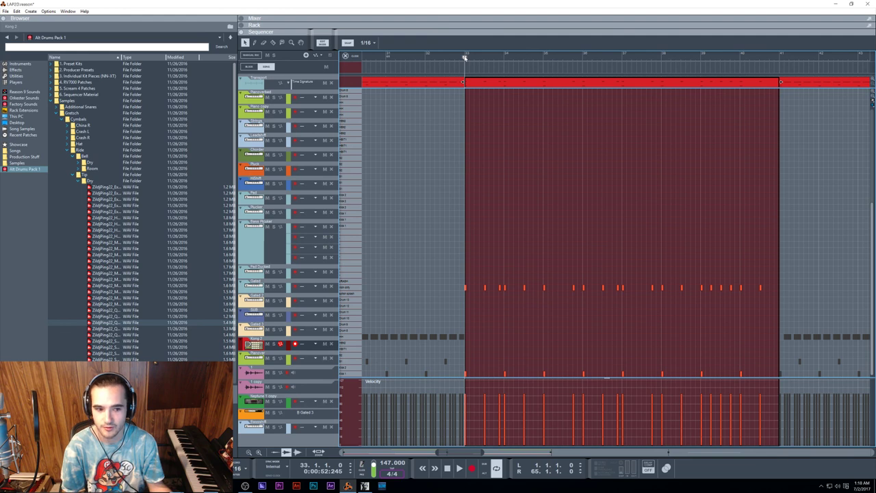
key(space)
key(F6)
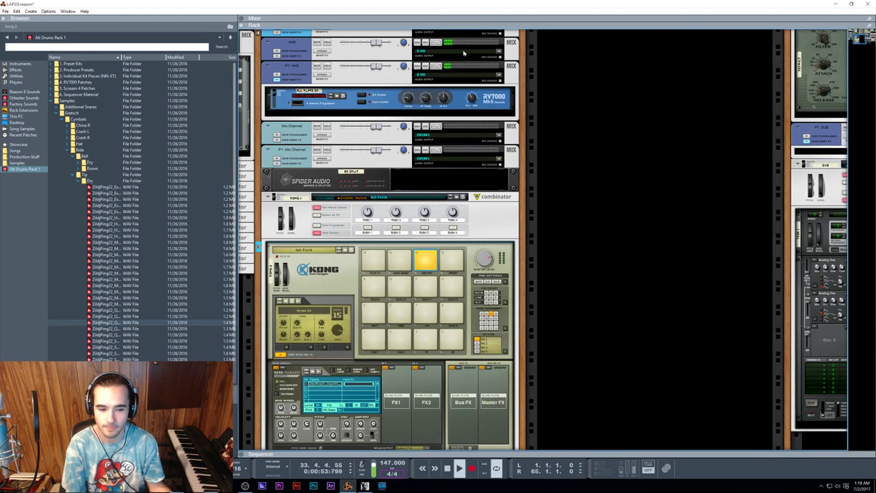
click(368, 342)
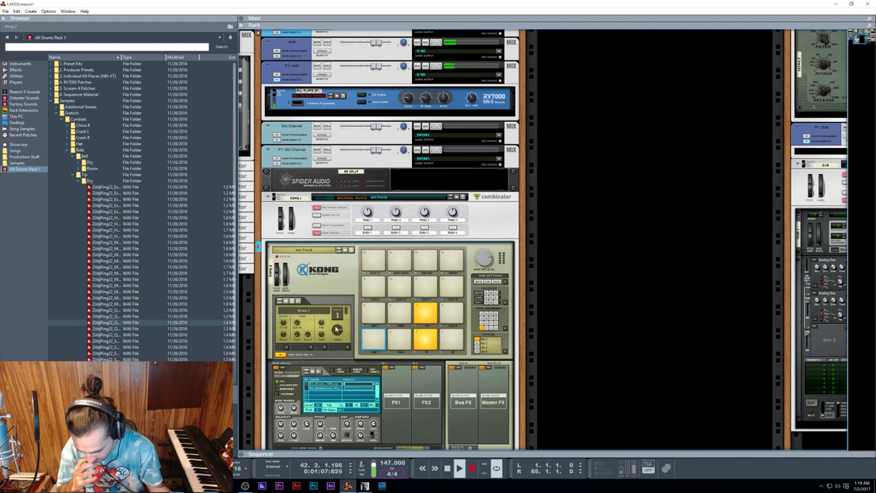
key(F7)
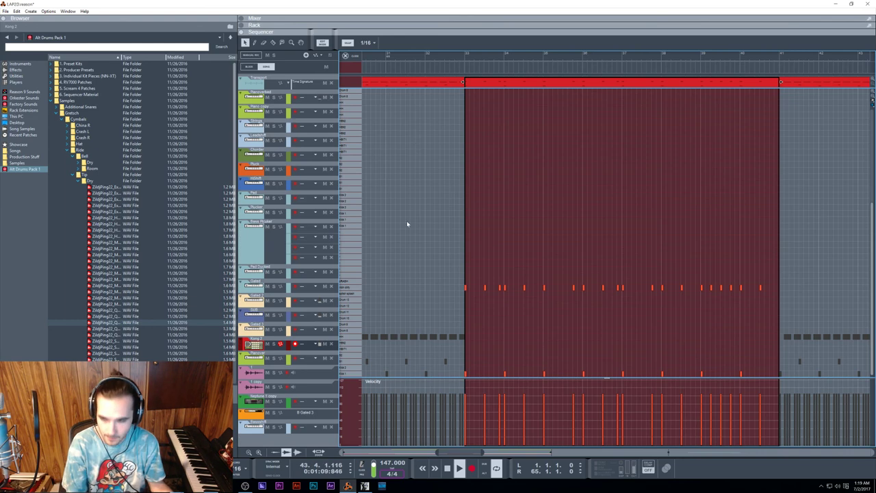
key(space)
Open the piano clip that starts at bar 33 and lower the single note at bar 42 to G#3
click(455, 57)
key(ctrl+e)
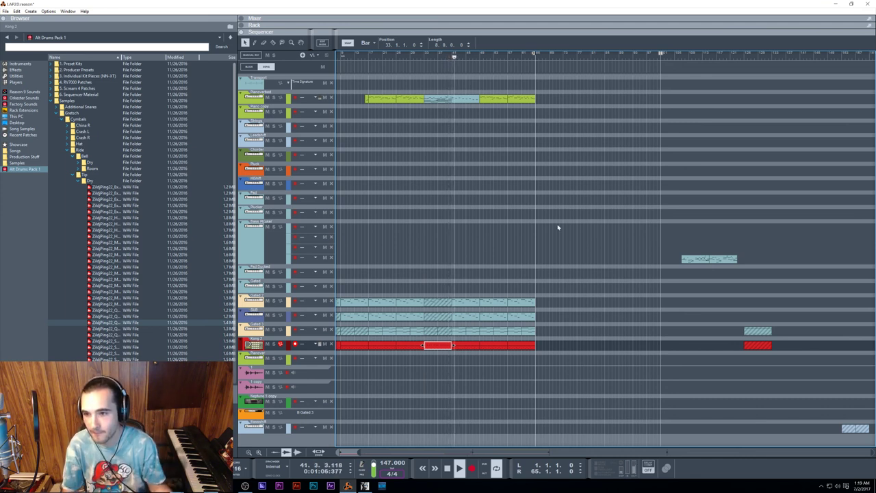
drag(437, 79, 471, 352)
double_click(466, 98)
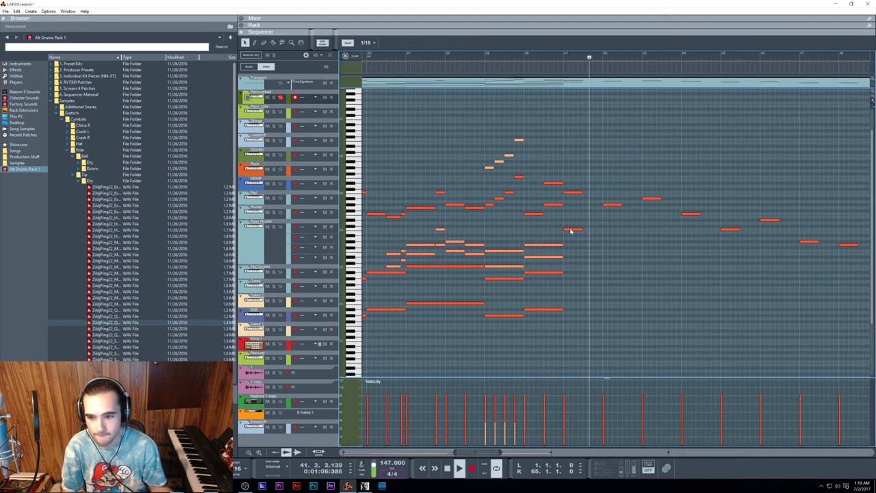
drag(611, 204, 613, 242)
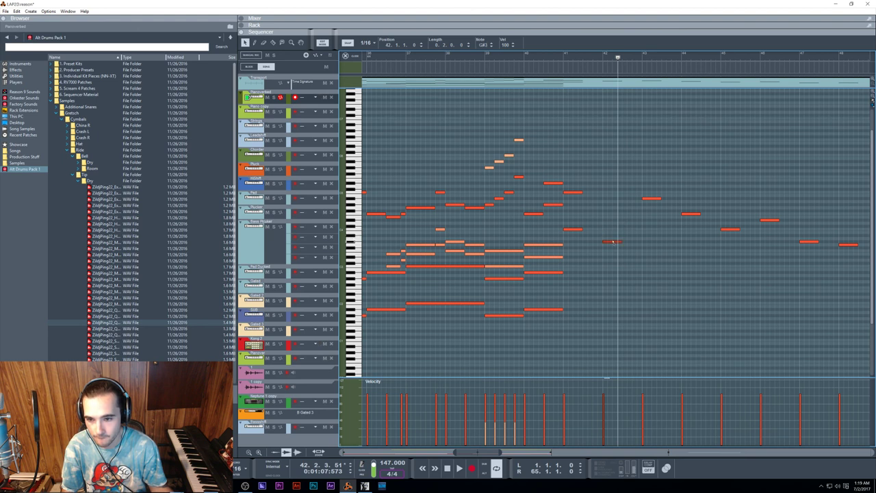
Listen to the piano part from about bar 41 and raise the note at bar 46 to E4
drag(564, 58, 558, 59)
key(space)
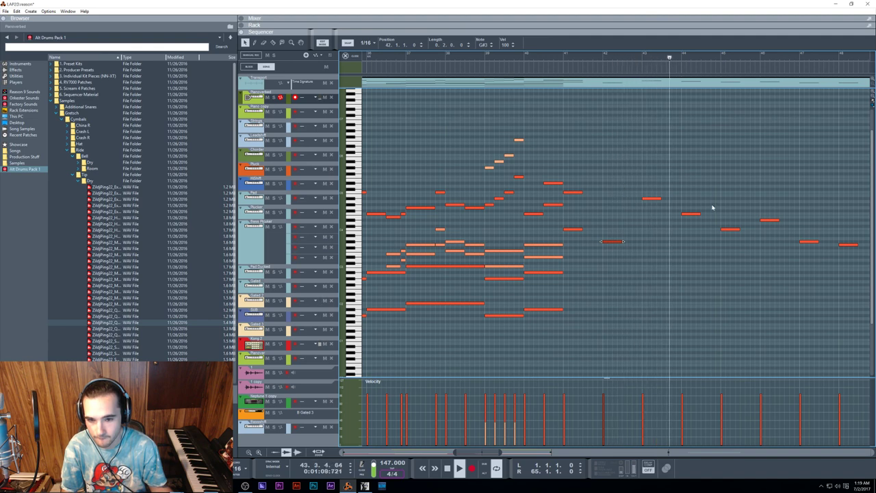
scroll(704, 206, right, 5)
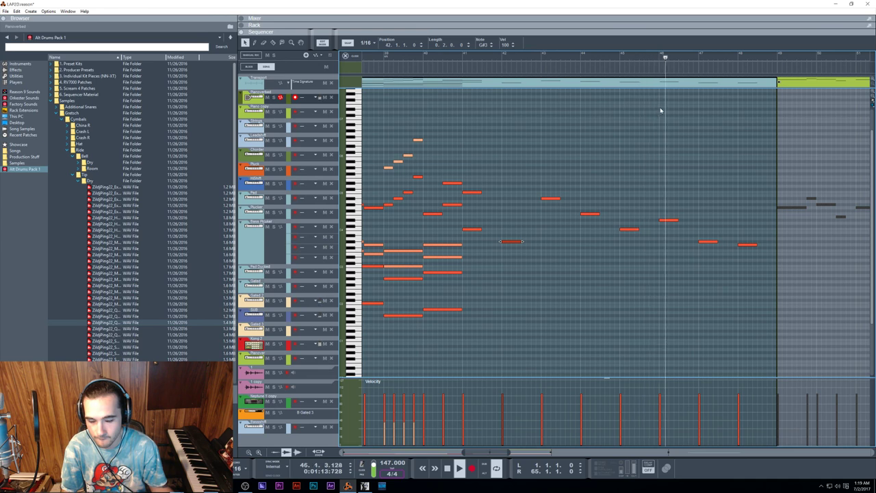
drag(669, 220, 669, 217)
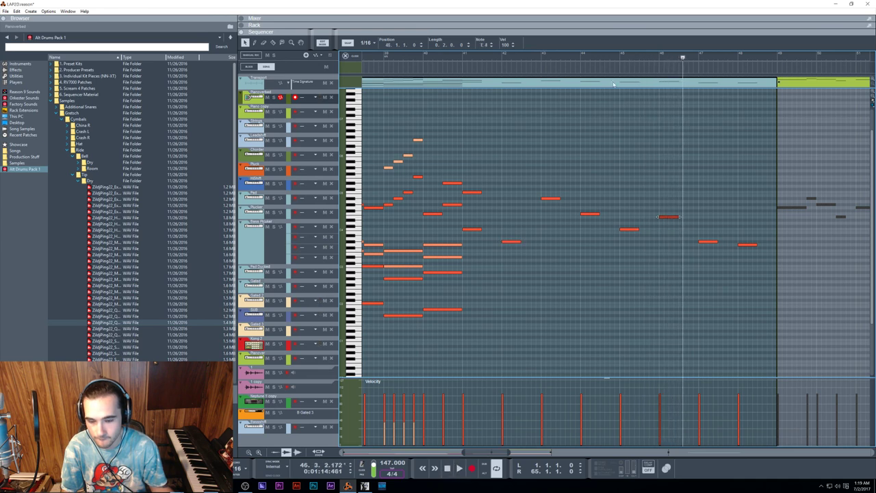
Play the piano part from about bar 45 to check the edited notes and save the song
click(620, 57)
key(space)
key(ctrl+a)
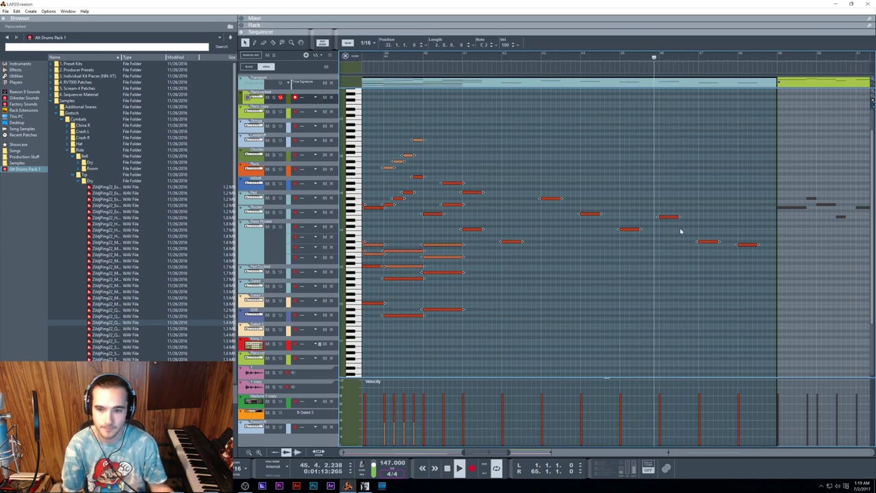
click(677, 232)
scroll(614, 266, right, 3)
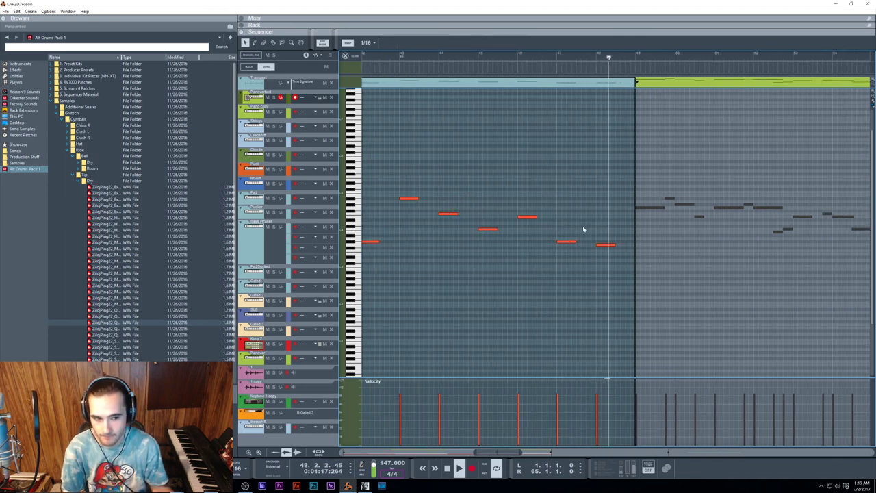
Reopen the piano clip that starts at bar 33 and lower its final note at bar 48 to F3
key(Escape)
double_click(471, 99)
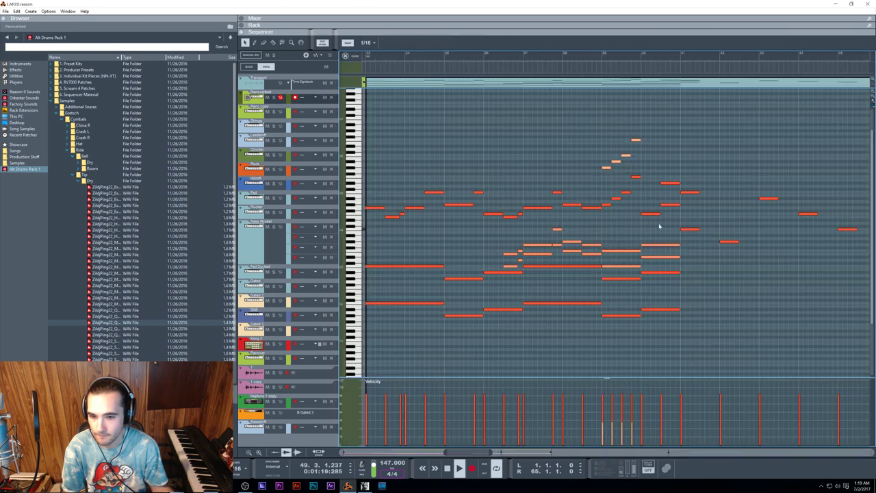
scroll(719, 240, right, 6)
key(space)
click(685, 251)
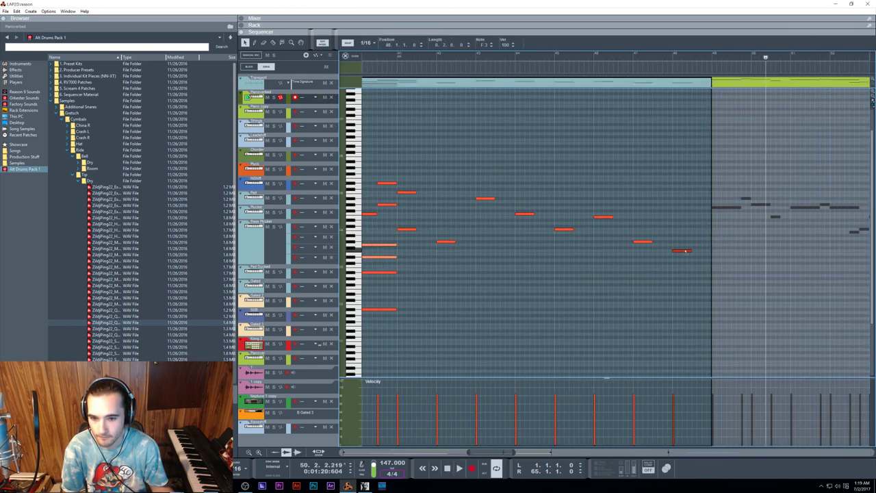
Play the piano part from about bar 47, return to the full arrangement and save the song
click(628, 56)
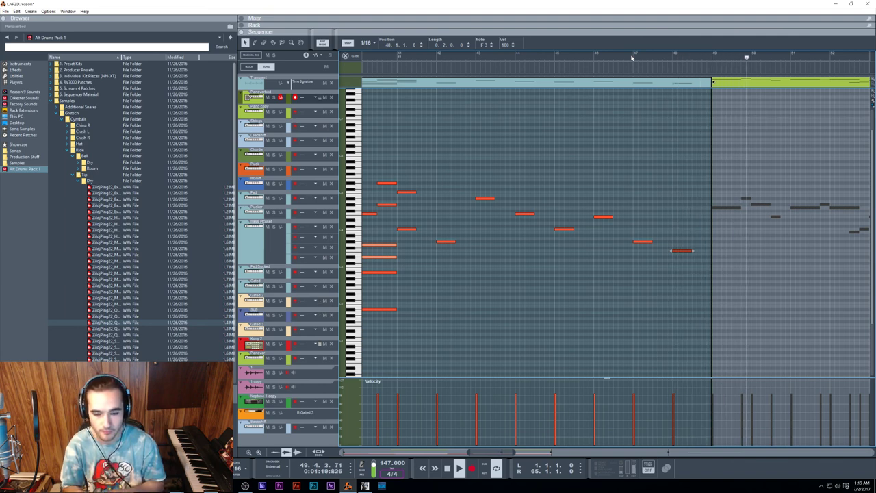
key(shift+Tab)
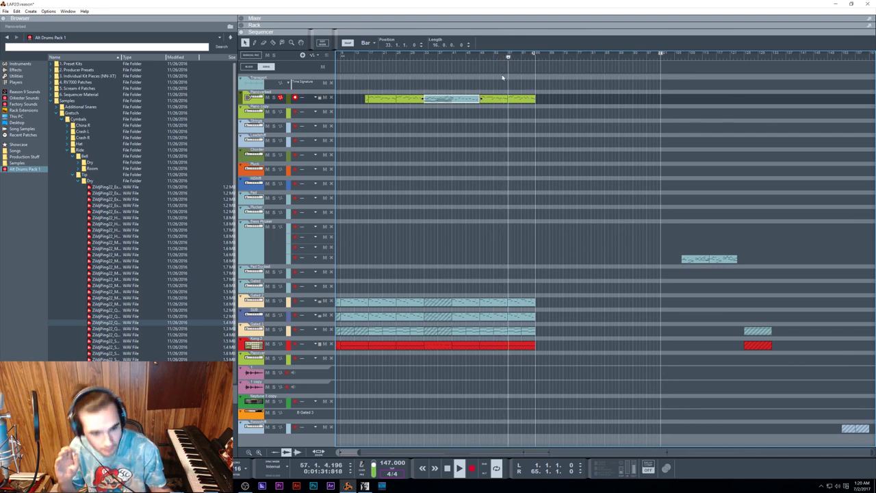
scroll(538, 100, left, 1)
key(ctrl+s)
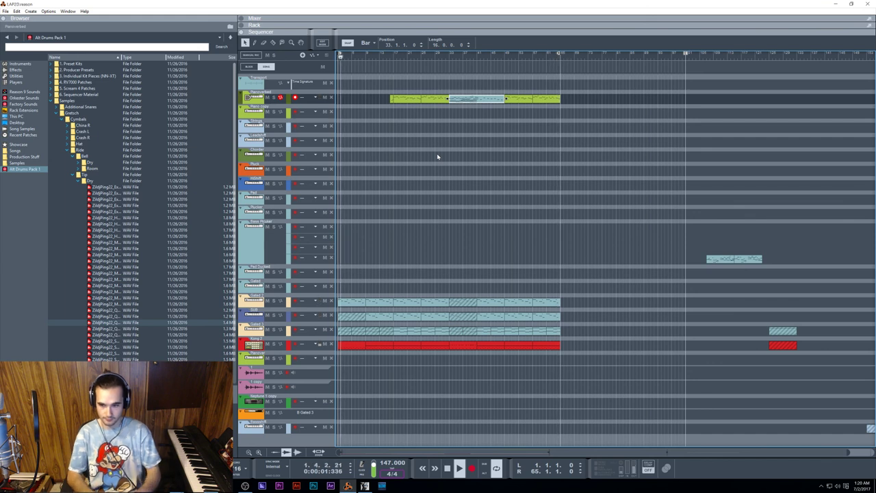
Copy the piano, gated, sub and Kong clips of bars 33 to 64 to bar 65, filling the lower gated track's gap with a four-bar clip
click(535, 55)
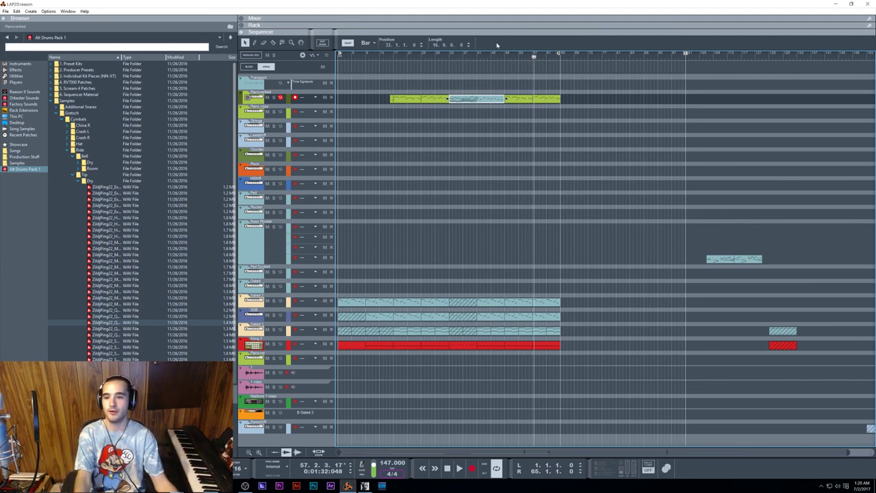
drag(464, 94, 467, 361)
key(ctrl+d)
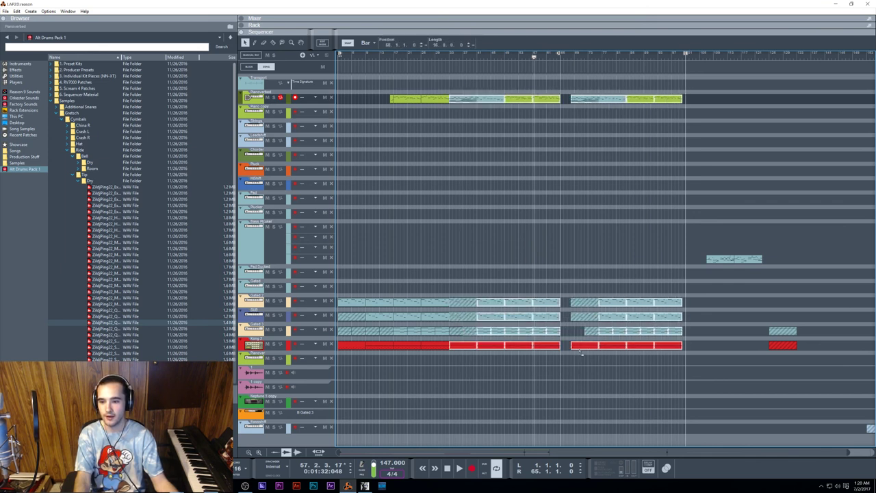
click(567, 331)
drag(565, 332, 564, 332)
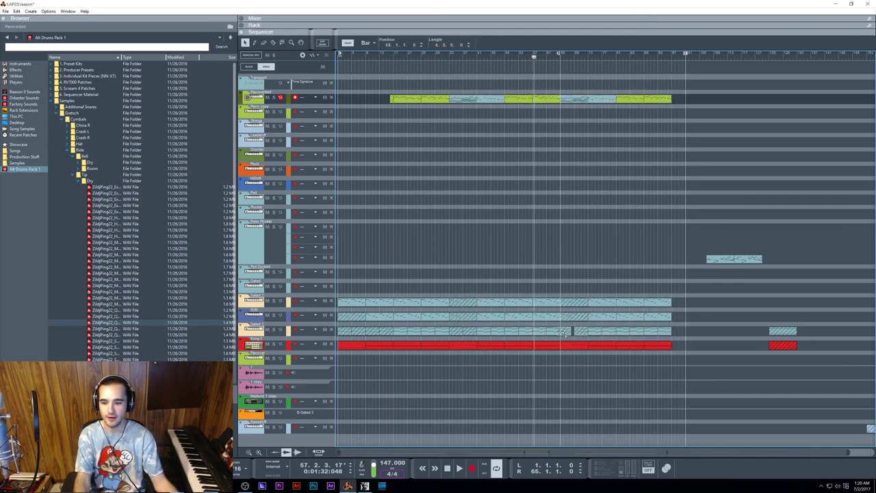
key(t)
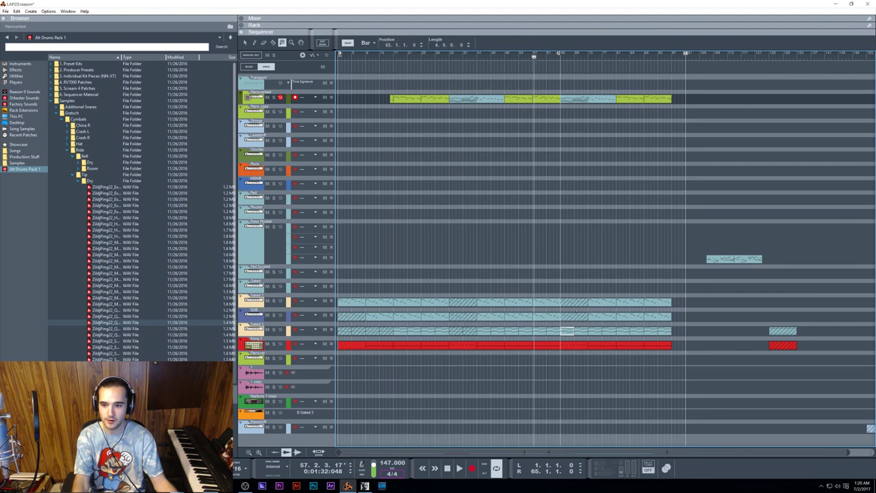
key(q)
Play the copied section from bar 65 to hear how it continues the arrangement
drag(560, 58, 560, 58)
key(space)
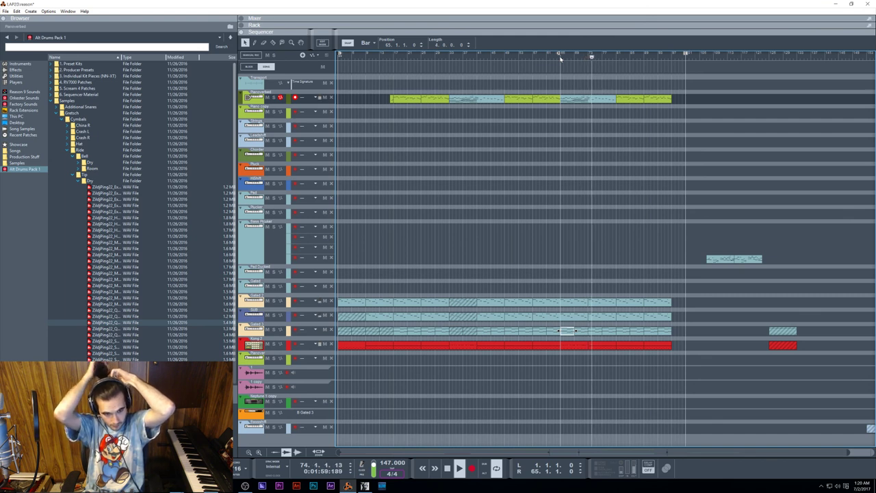
key(space)
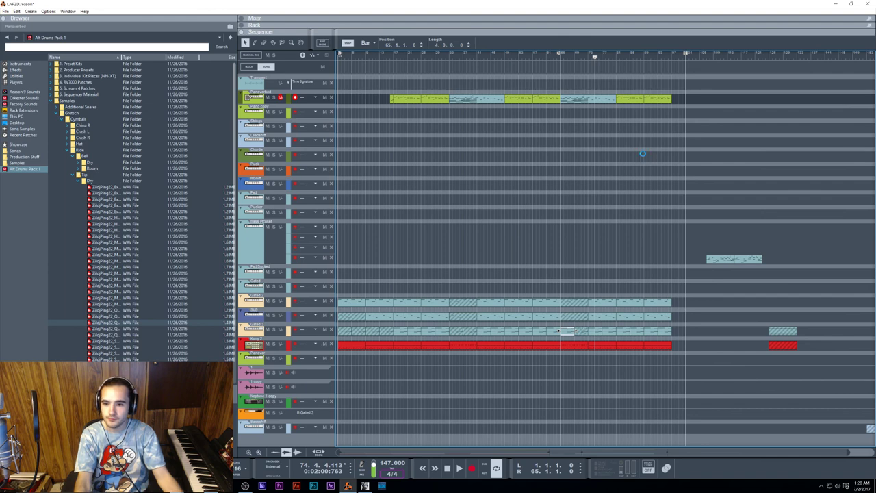
Undo the copied clips after bar 65 and the pitch change of the bar 48 piano note, and return to the full arrangement
key(ctrl+z)
key(ctrl+z)
key(ctrl+z)
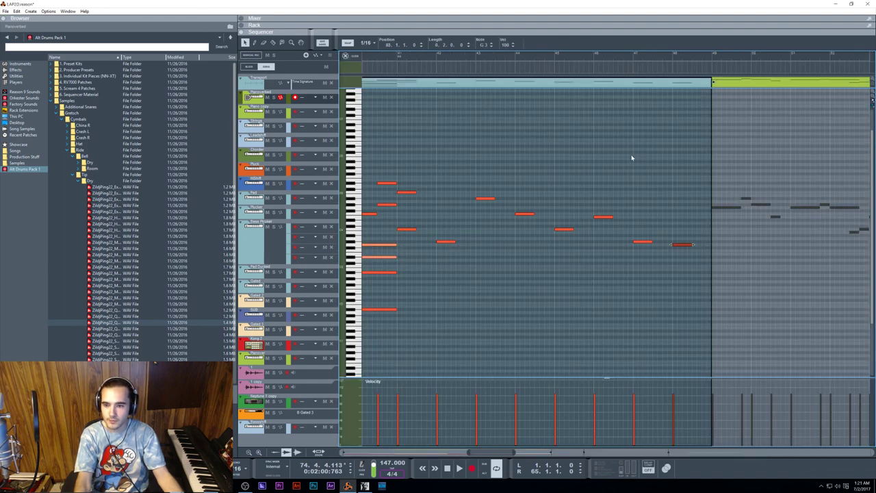
key(shift+Tab)
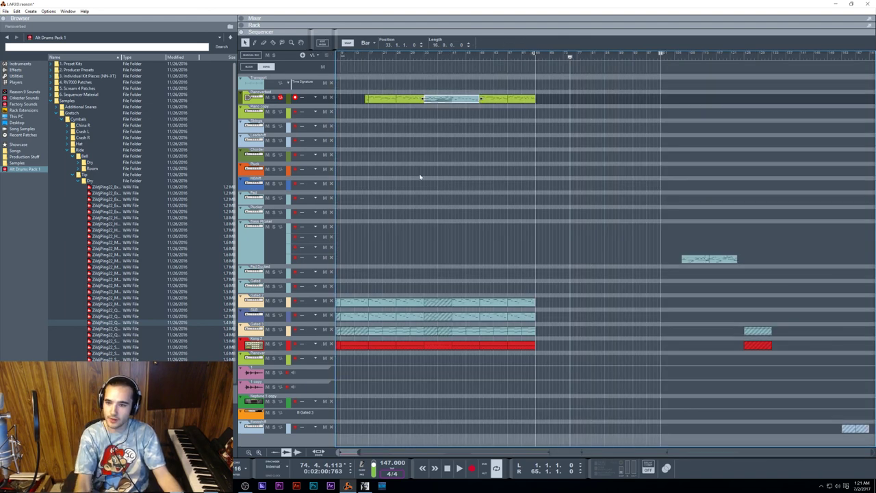
scroll(558, 119, left, 2)
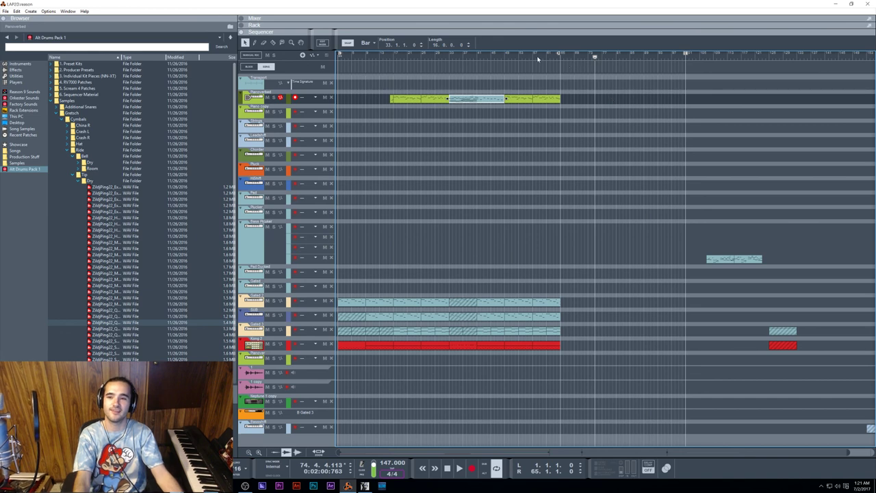
click(6, 12)
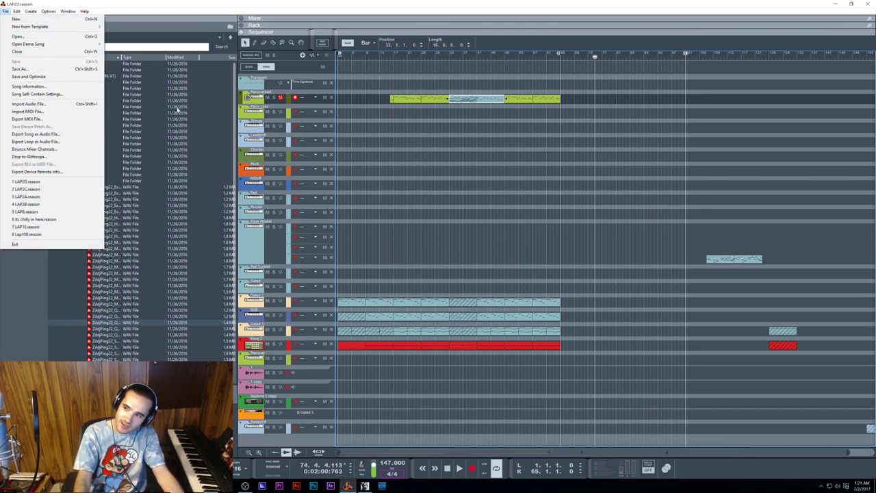
click(459, 180)
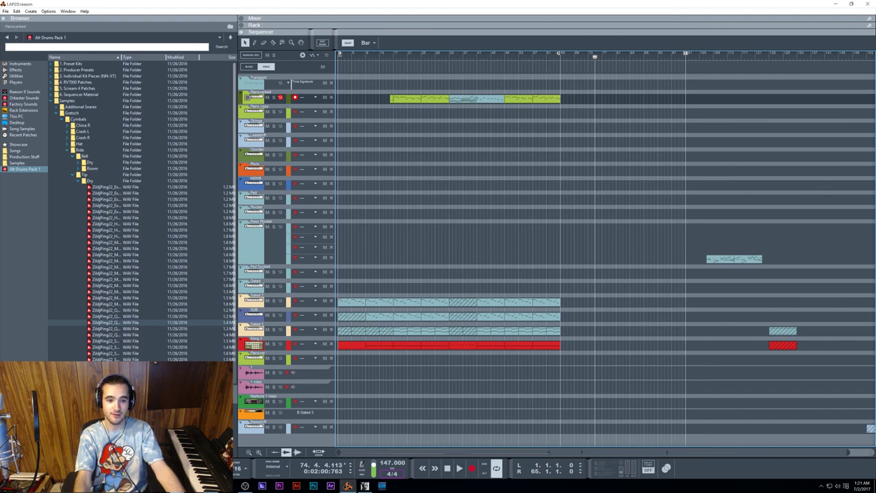
key(alt+Tab)
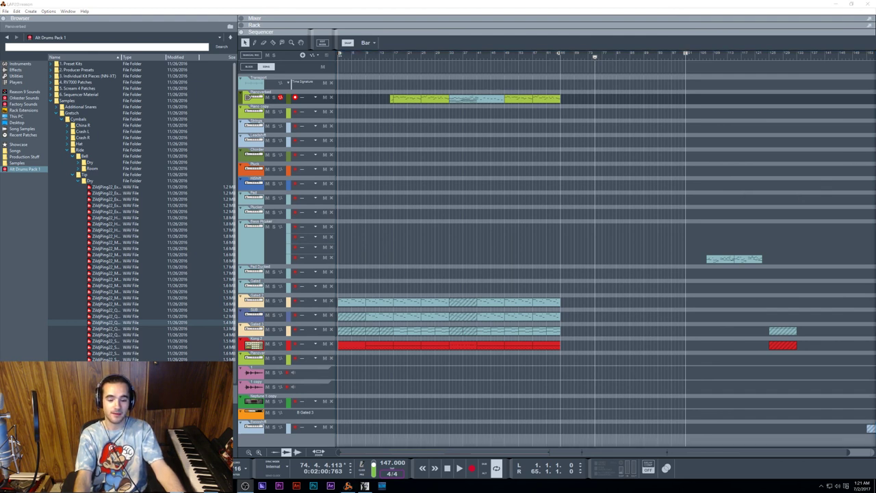